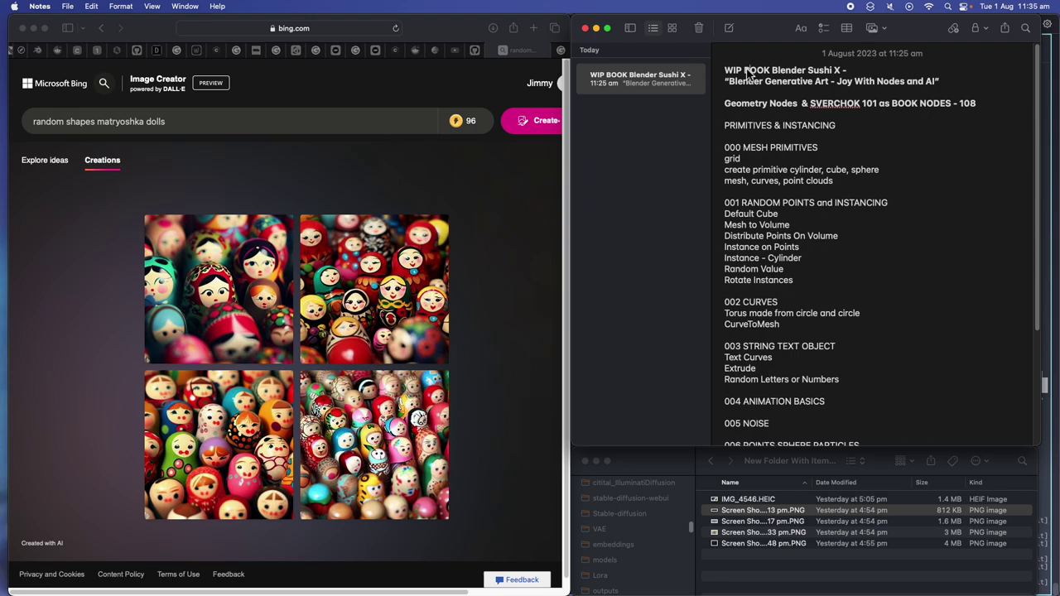
Highlight the "BOOK Blender Sushi X -" part of the title in the book outline note
drag(744, 71, 851, 70)
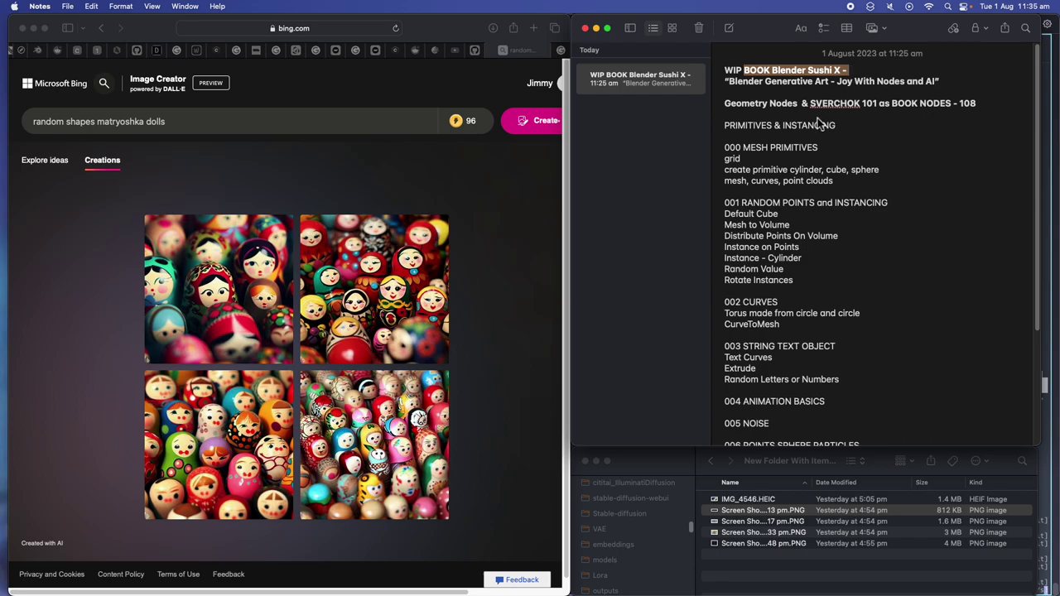
click(522, 54)
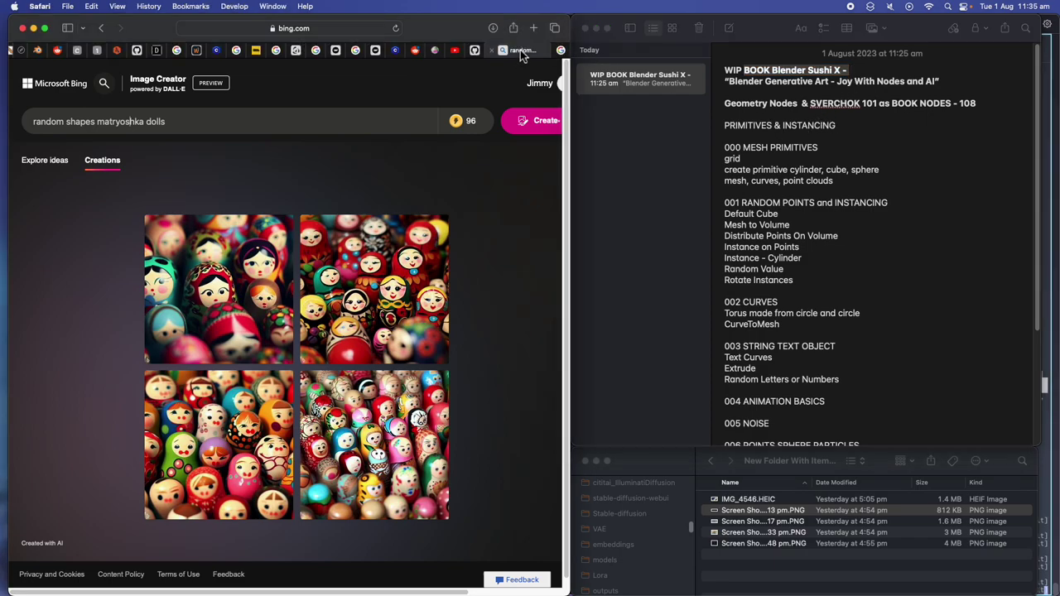
click(759, 111)
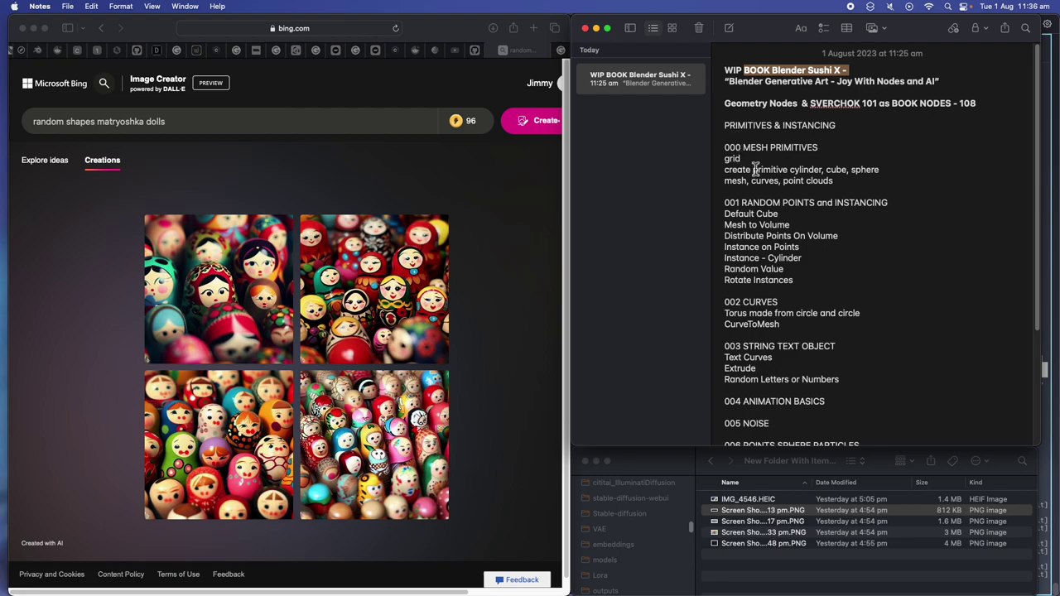
Switch to Finder, preview the photo IMG_4546.HEIC from the folder and shift the preview toward the middle of the screen
click(739, 510)
click(739, 501)
key(space)
key(Down)
key(Up)
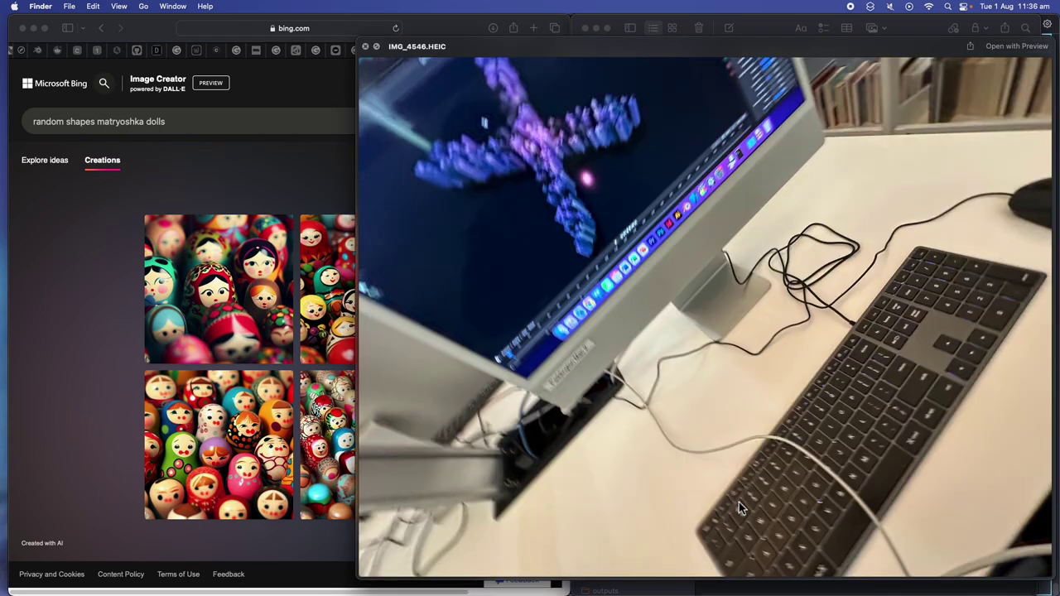
key(Down)
key(Up)
drag(633, 51, 536, 67)
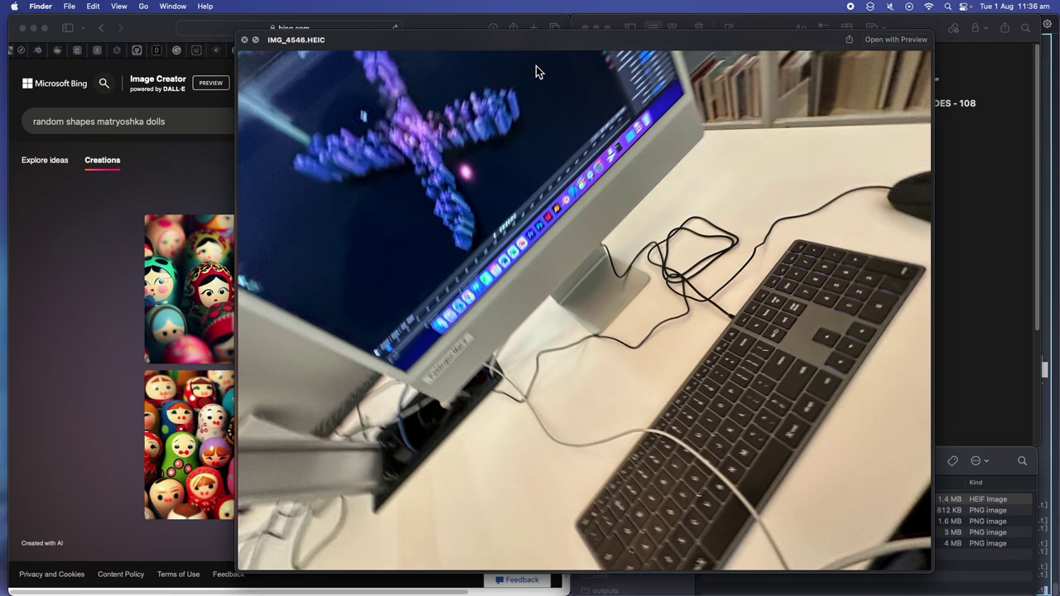
Look through the previews of the four screenshot PNGs showing the node setup and the X-shaped renders
key(Down)
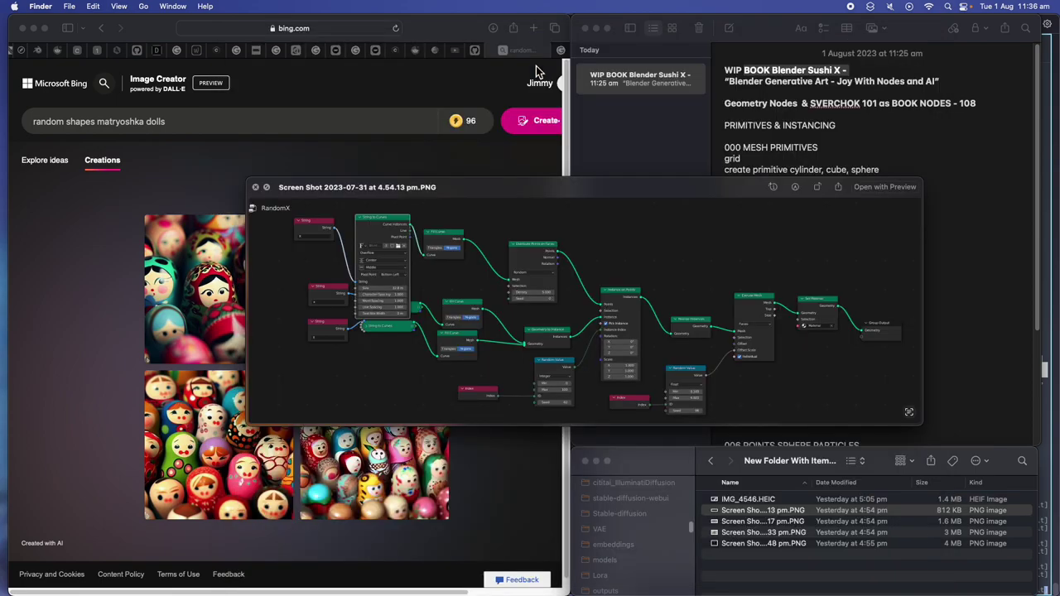
key(Down)
key(Up)
key(Down)
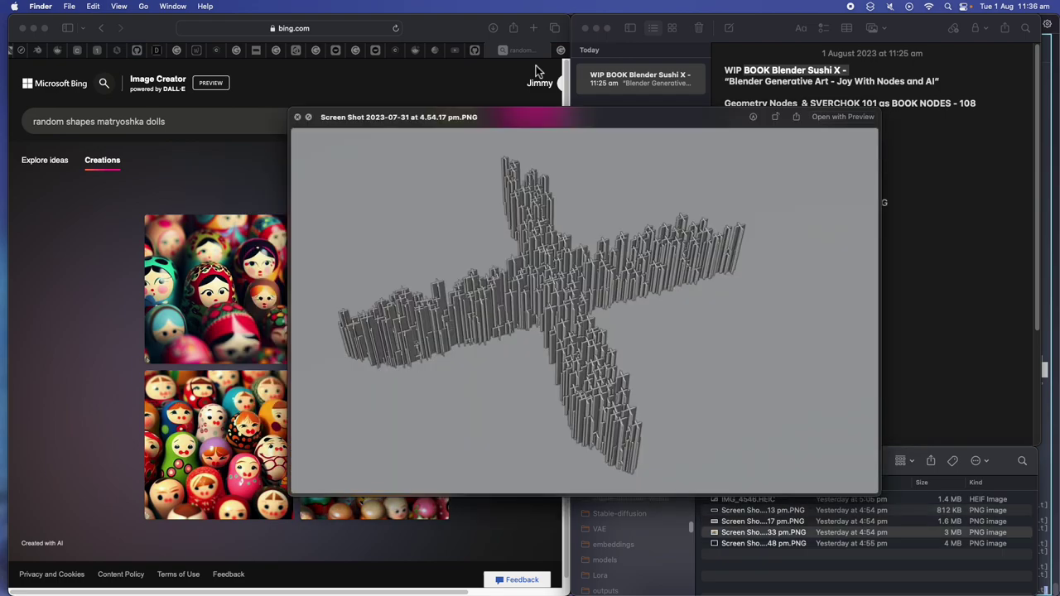
key(Down)
key(Down)
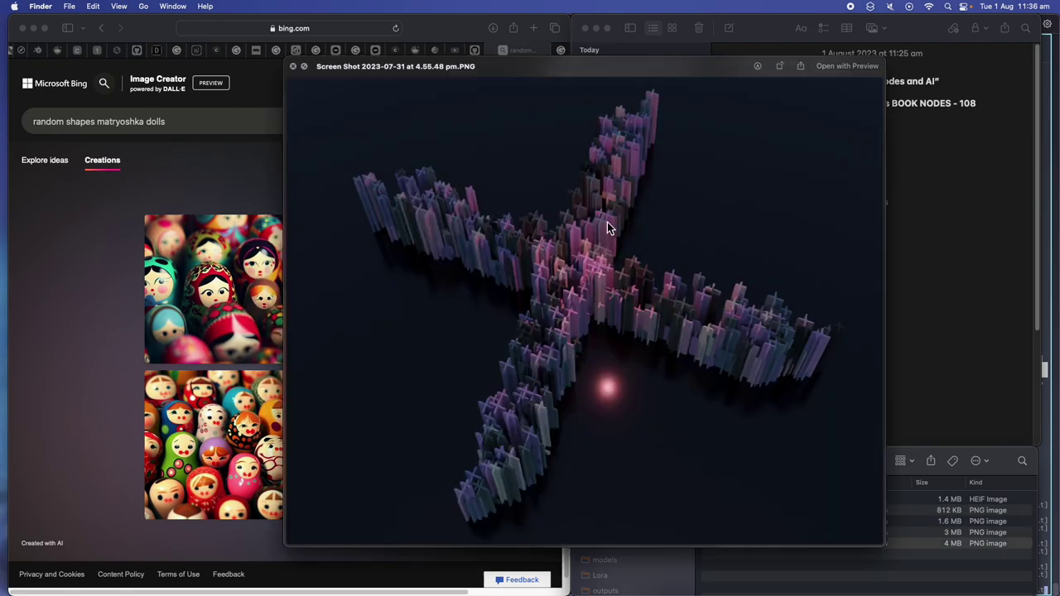
key(Up)
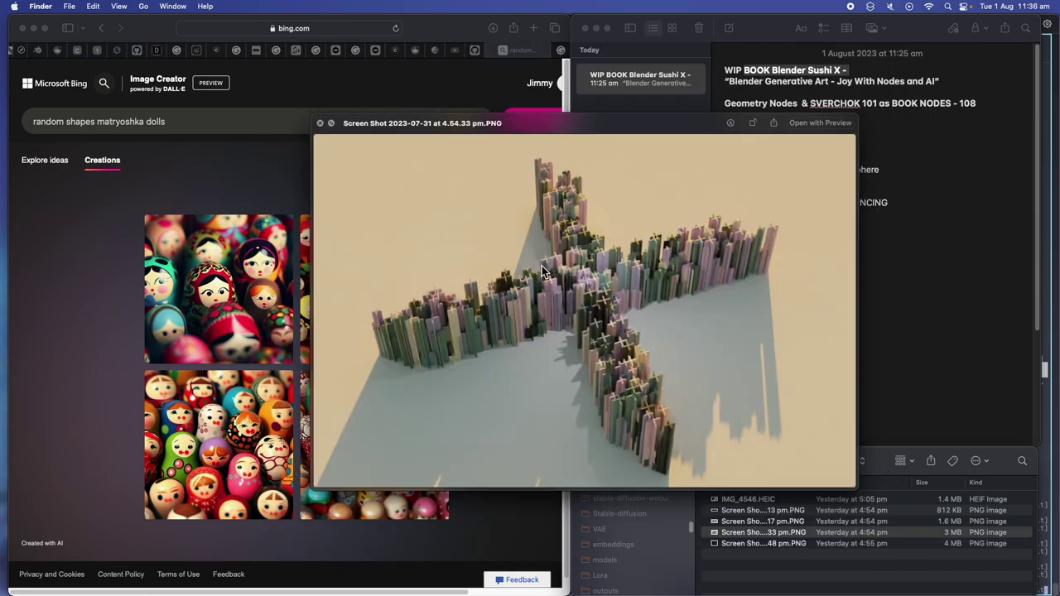
key(Up)
key(Down)
Move and enlarge the preview of the 4.54.33 pm screenshot for a closer look, and close it
drag(399, 126, 301, 85)
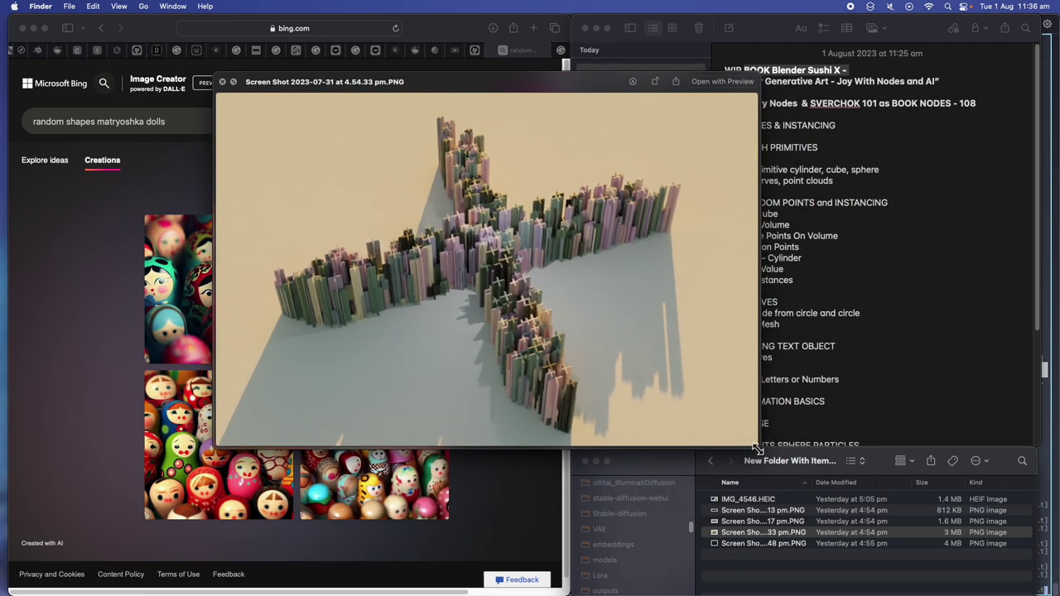
drag(758, 448, 794, 481)
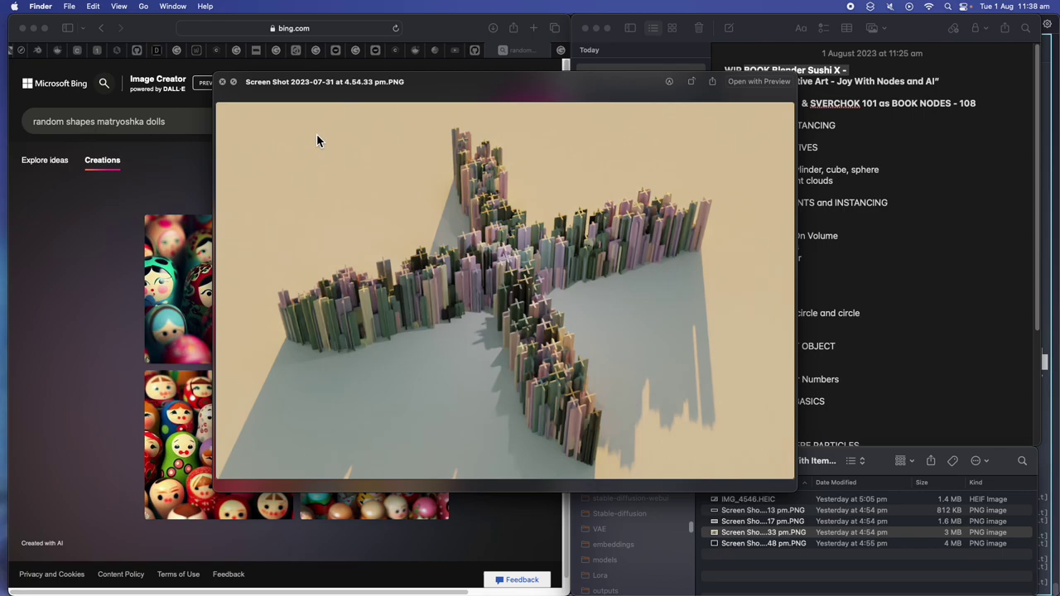
click(223, 82)
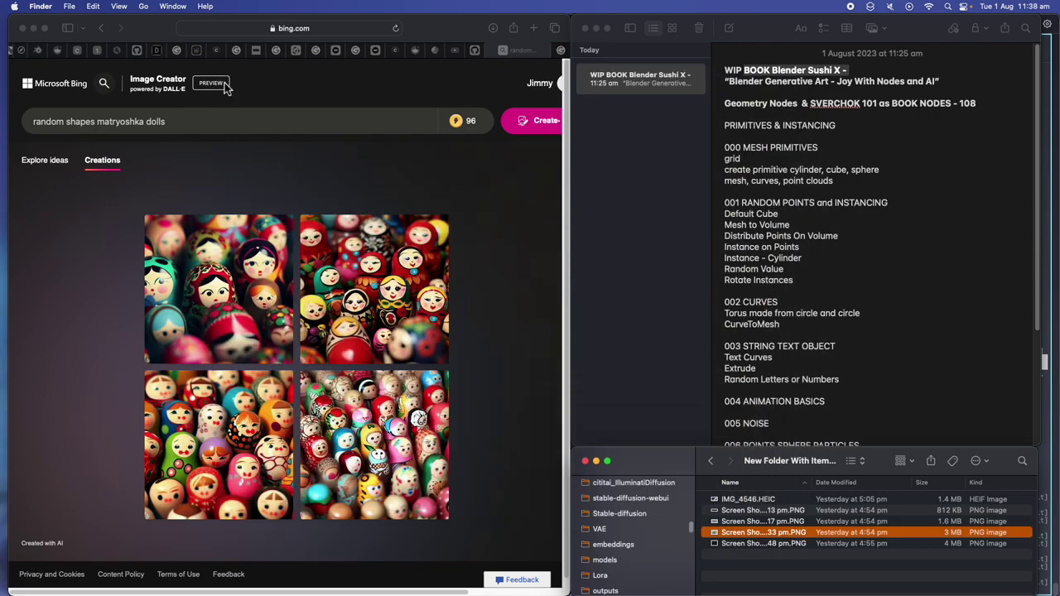
Switch to Safari and highlight the image prompt "random shapes matryoshka dolls", leaving its text unchanged
click(100, 123)
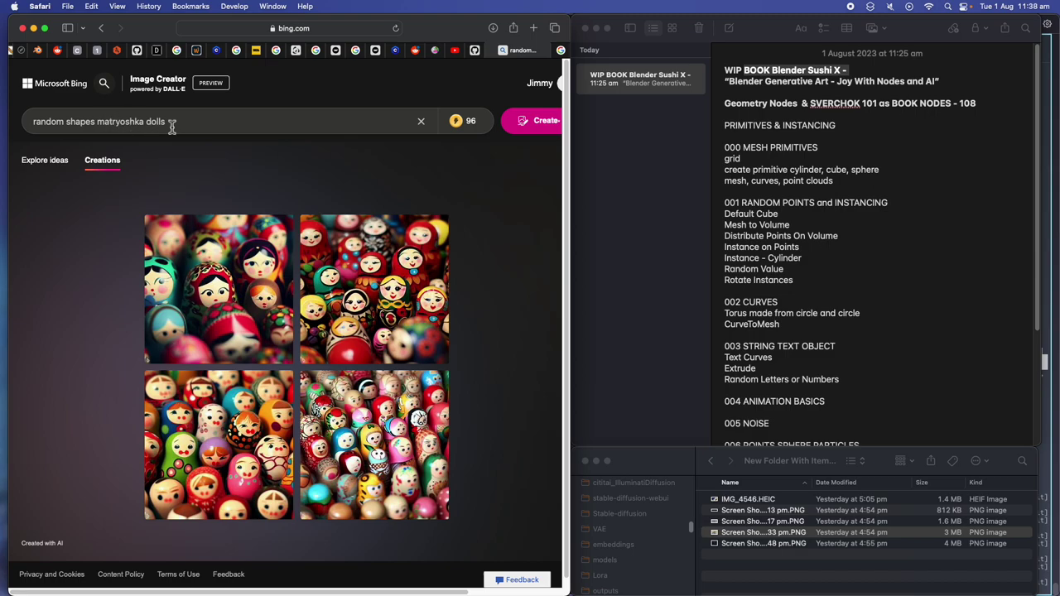
drag(173, 125, 23, 121)
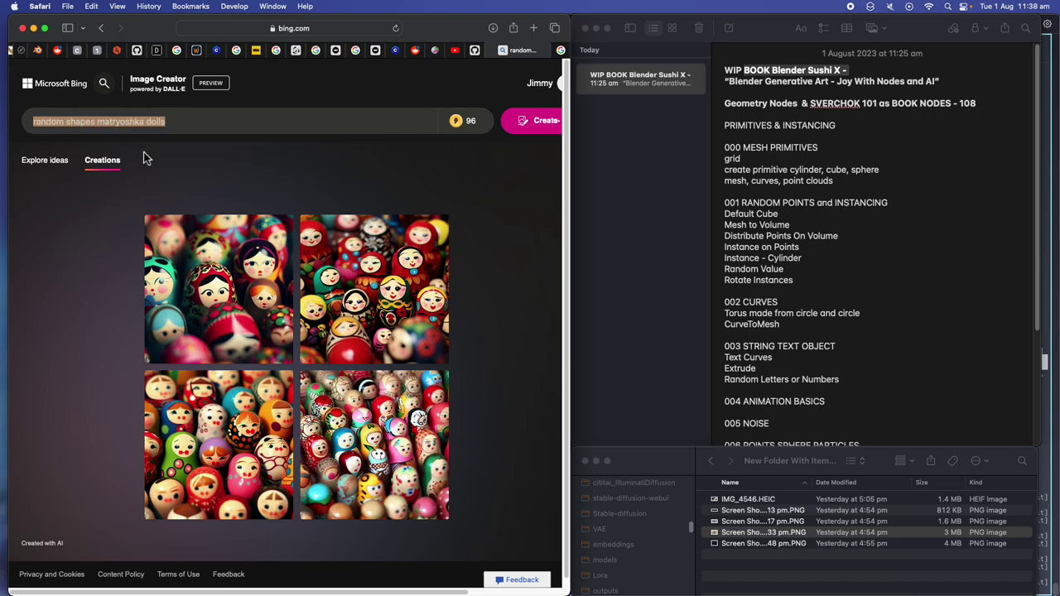
click(145, 158)
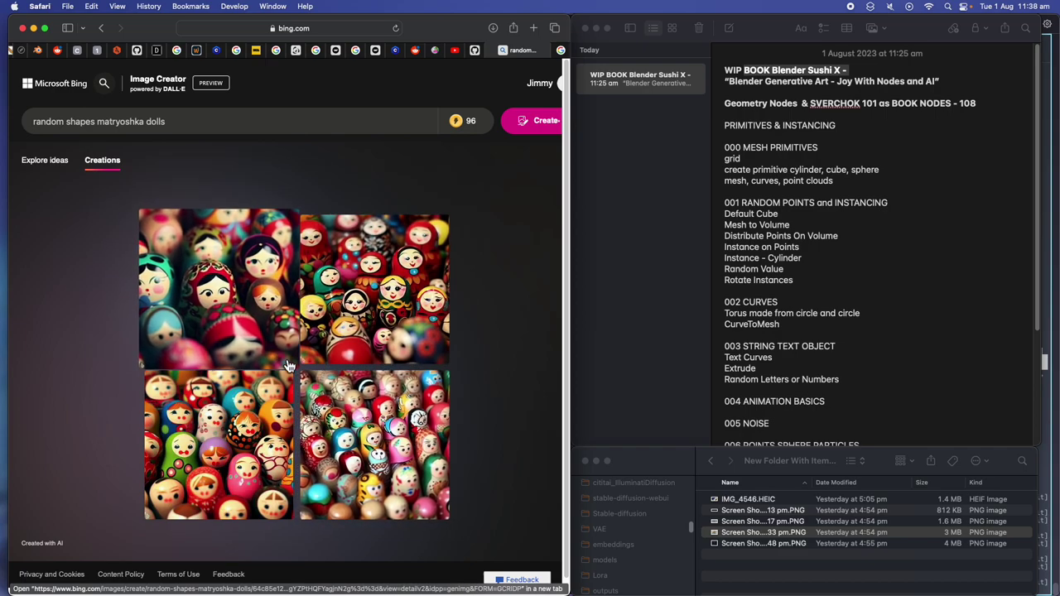
Open the Explore ideas gallery of Image Creator and skim its example images and prompts
click(55, 160)
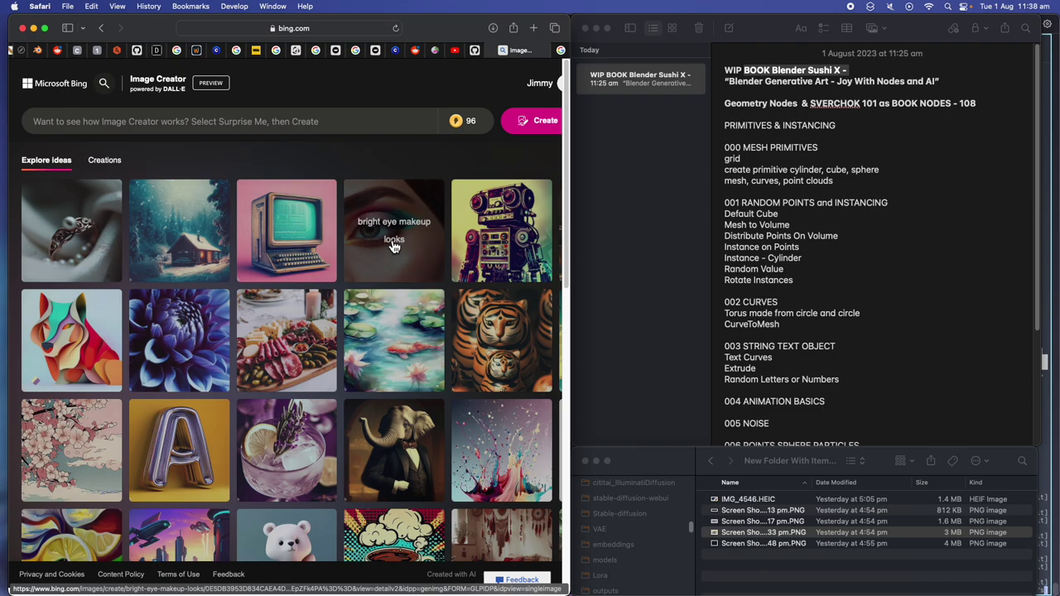
scroll(462, 297, down, 1)
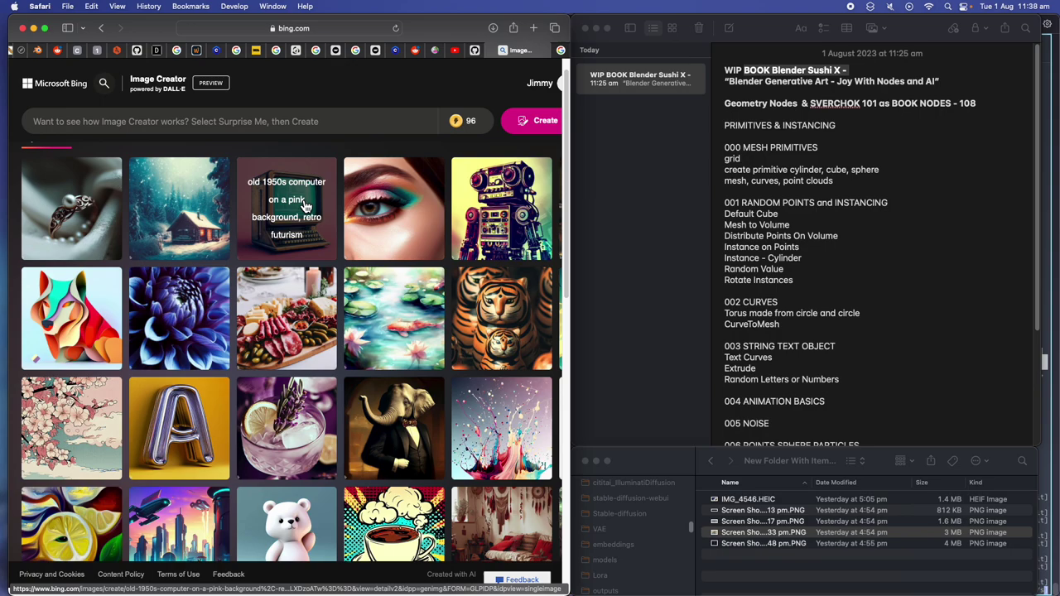
scroll(411, 375, down, 3)
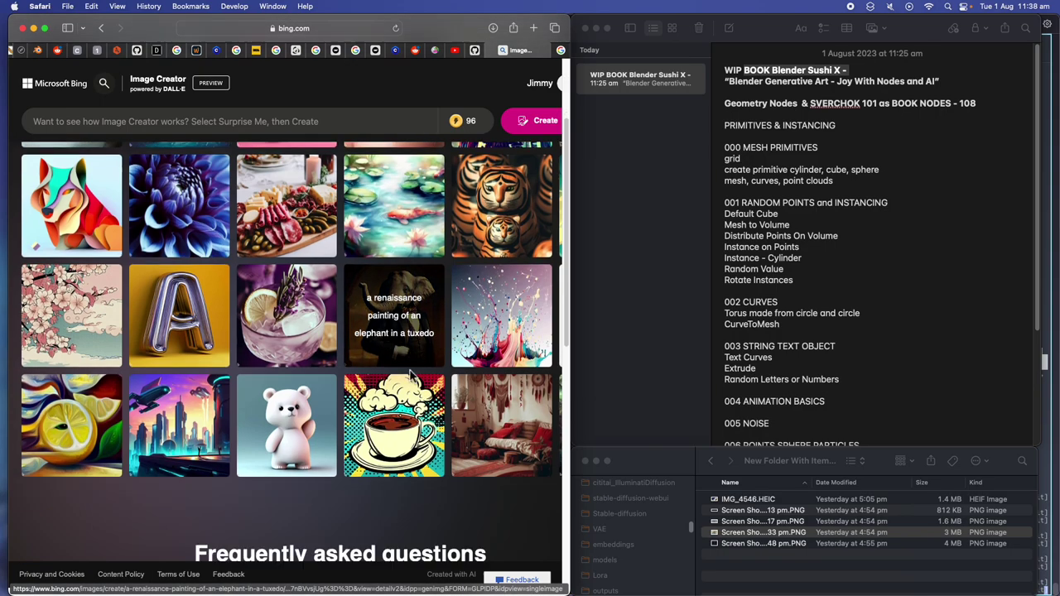
scroll(394, 348, up, 4)
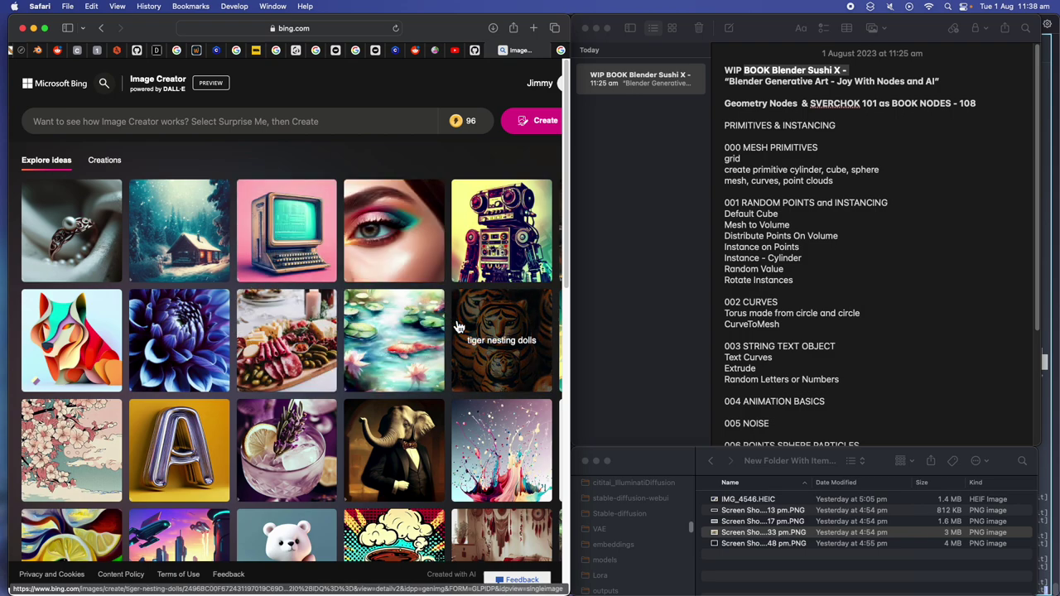
Look over the node topics of the outline in Notes, clear the text selection and return to Safari
click(748, 188)
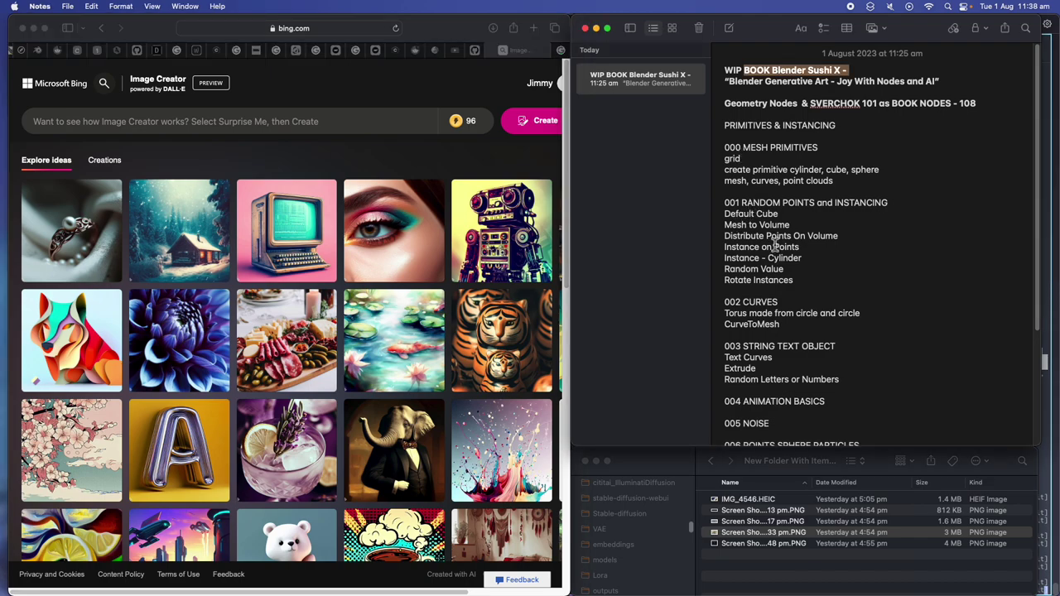
drag(817, 329, 778, 138)
click(786, 175)
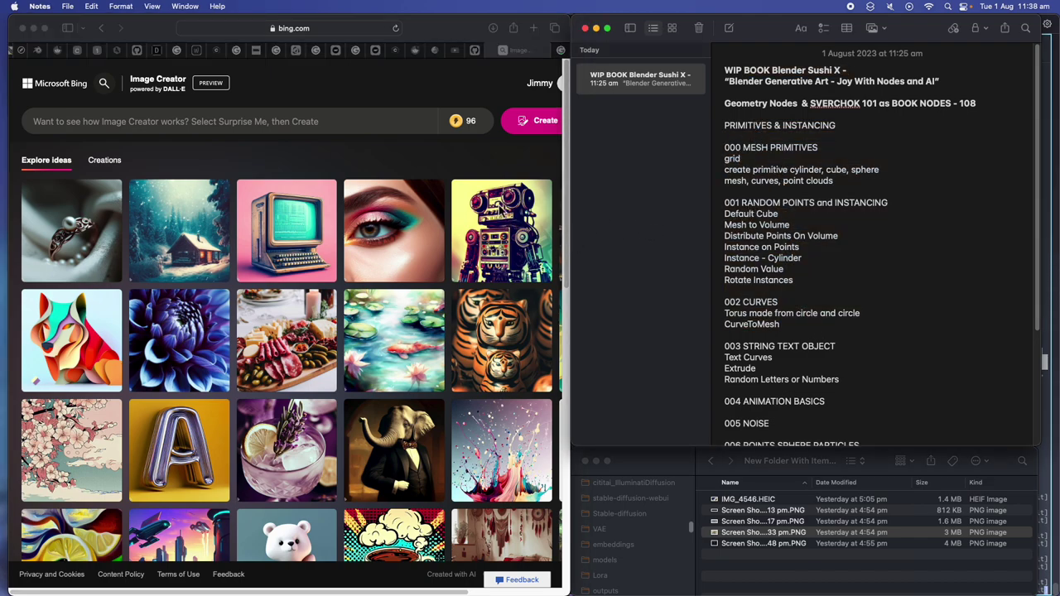
click(512, 232)
click(763, 248)
key(super+Tab)
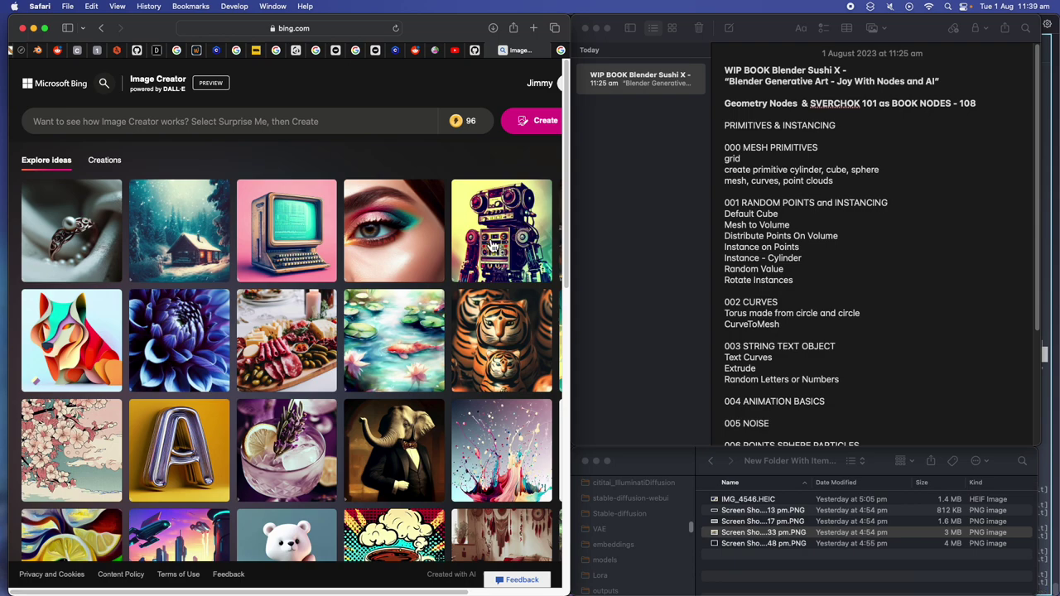
Examine the example images in the Explore ideas gallery and reveal the prompts behind several of them
mouse_move(496, 243)
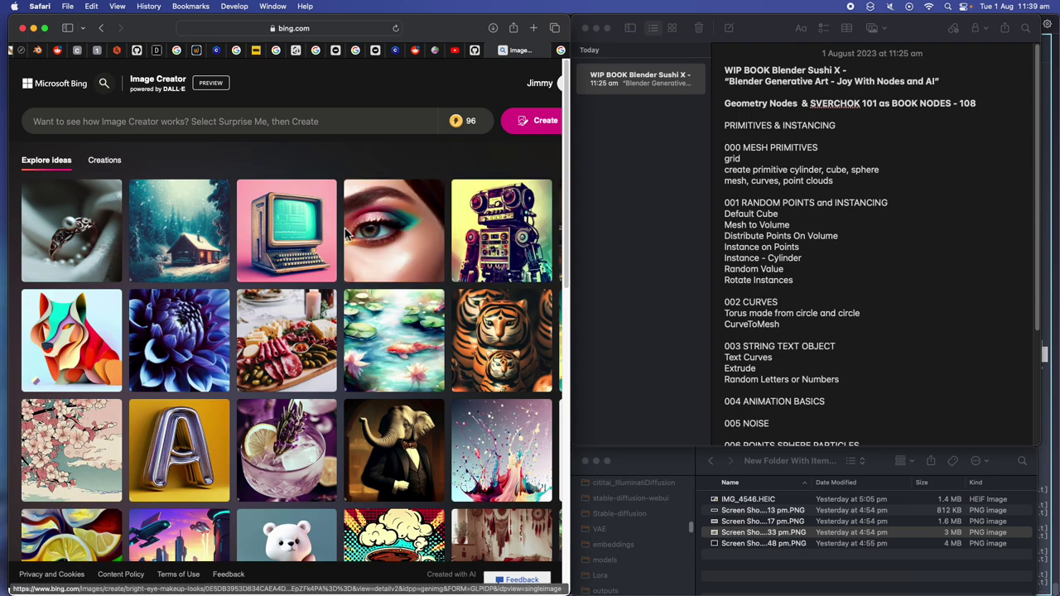
mouse_move(302, 225)
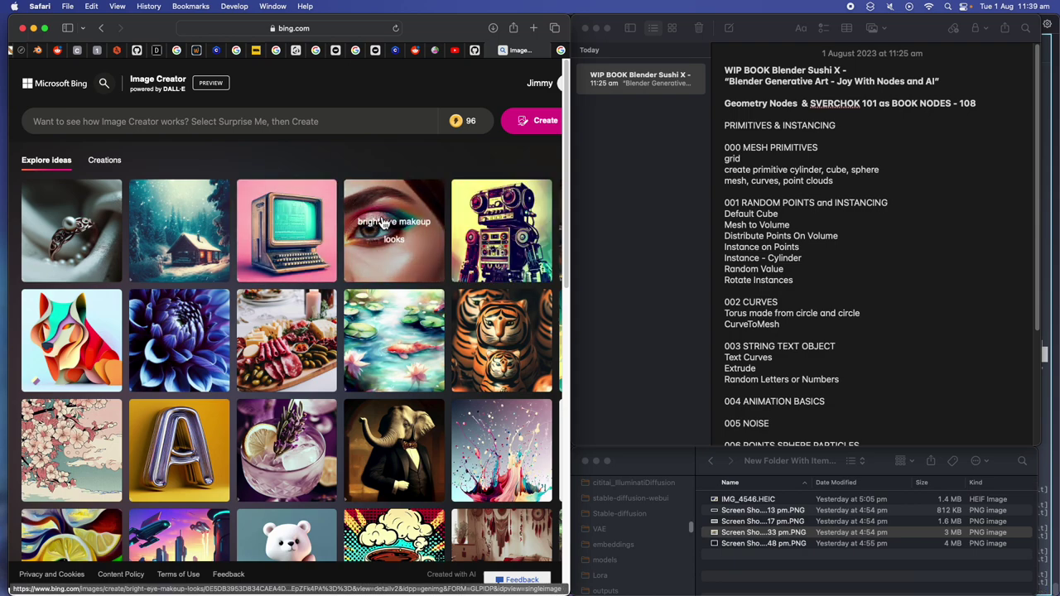
mouse_move(397, 226)
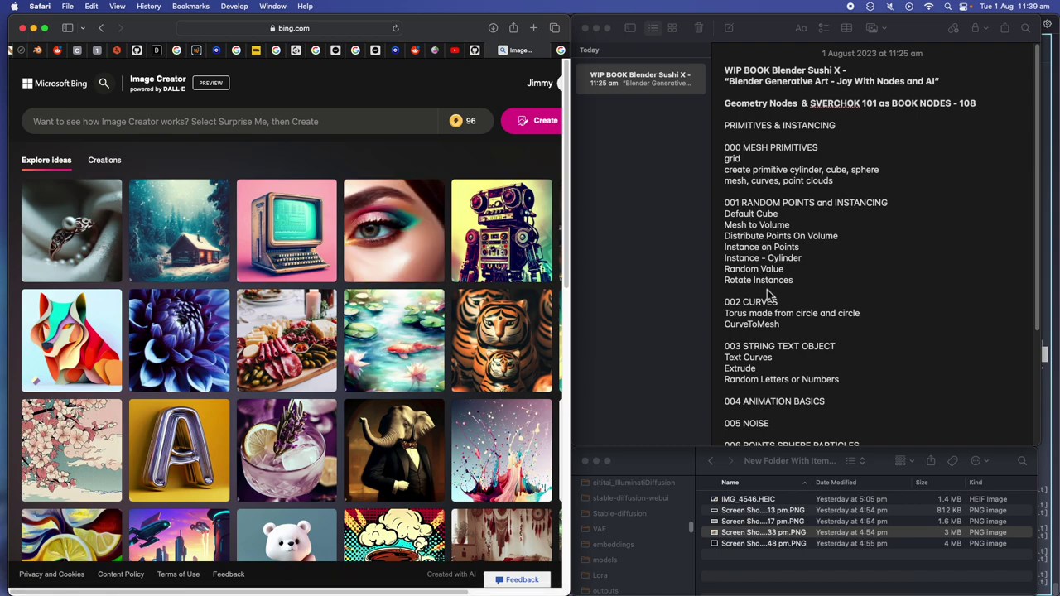
mouse_move(345, 419)
scroll(348, 419, down, 2)
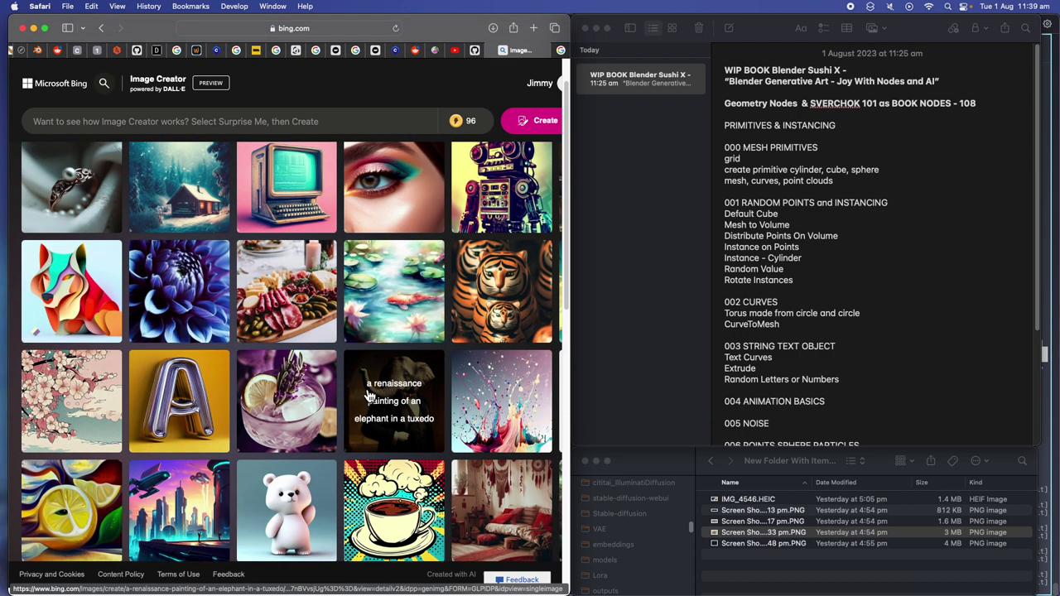
scroll(369, 422, up, 1)
mouse_move(330, 254)
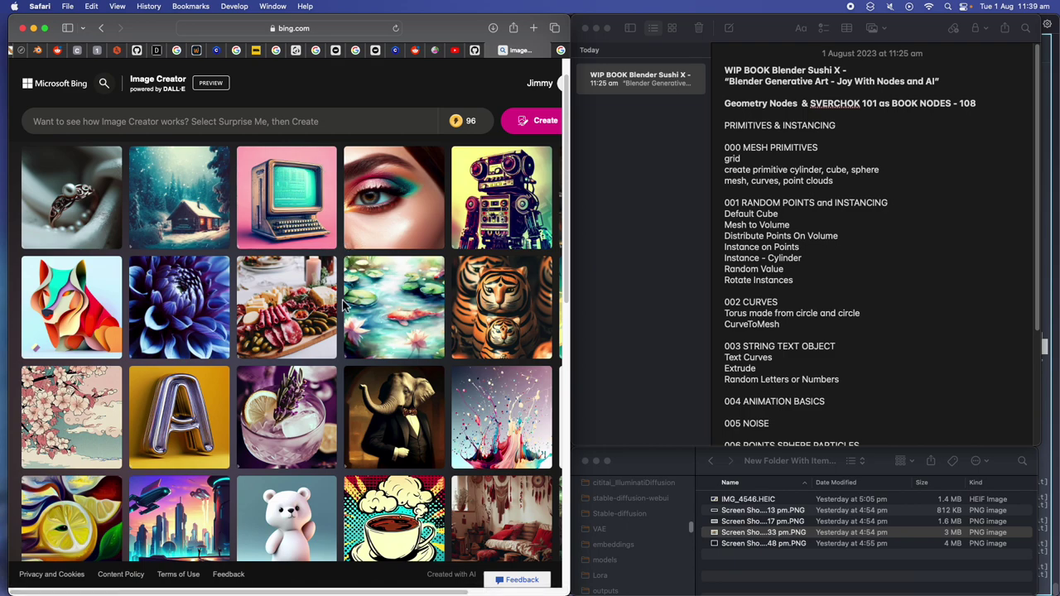
scroll(217, 396, down, 1)
mouse_move(216, 398)
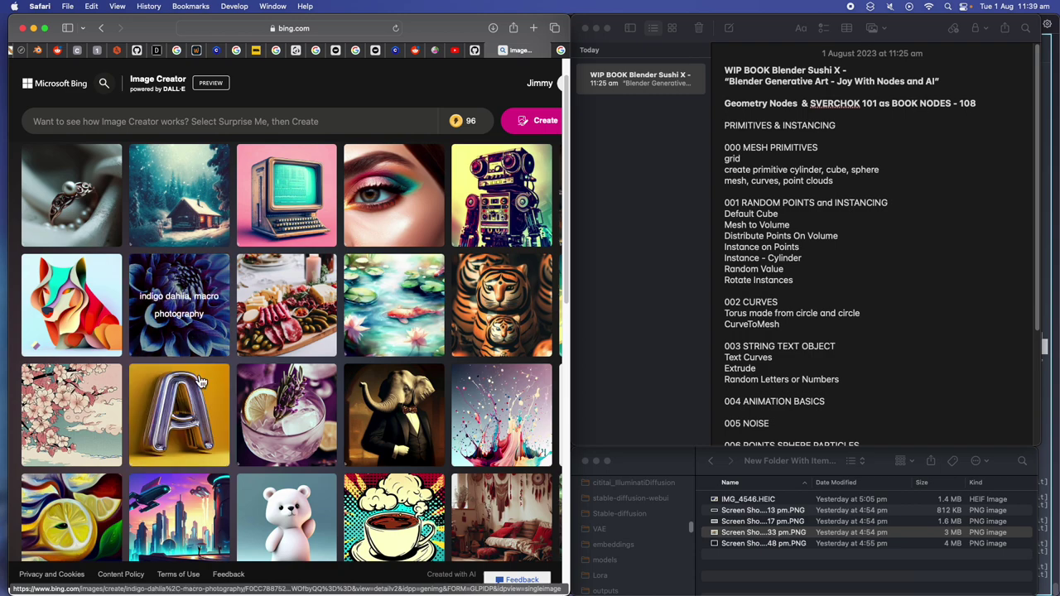
scroll(170, 394, down, 1)
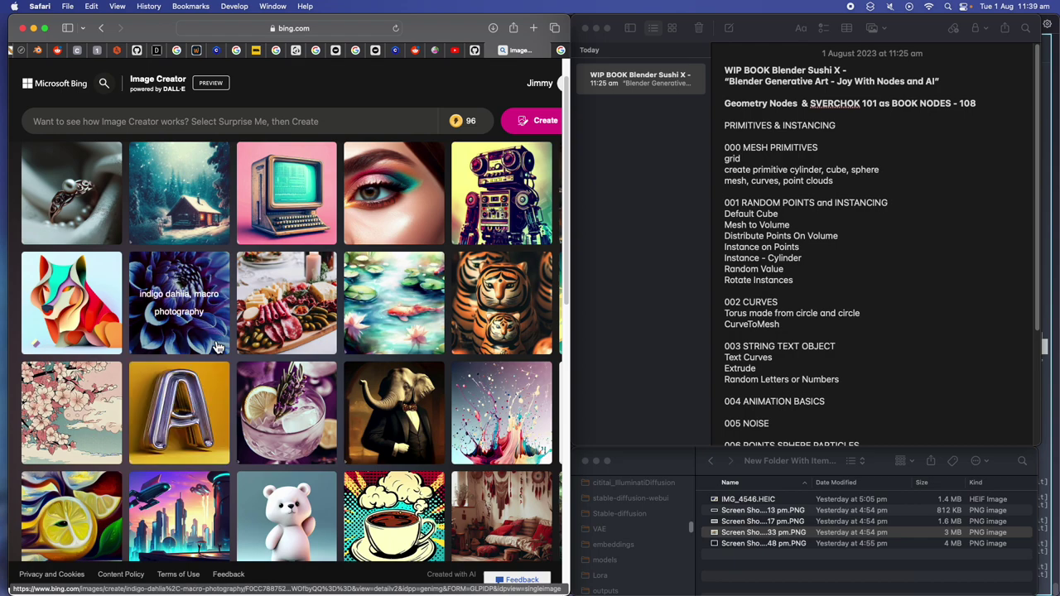
scroll(218, 386, down, 1)
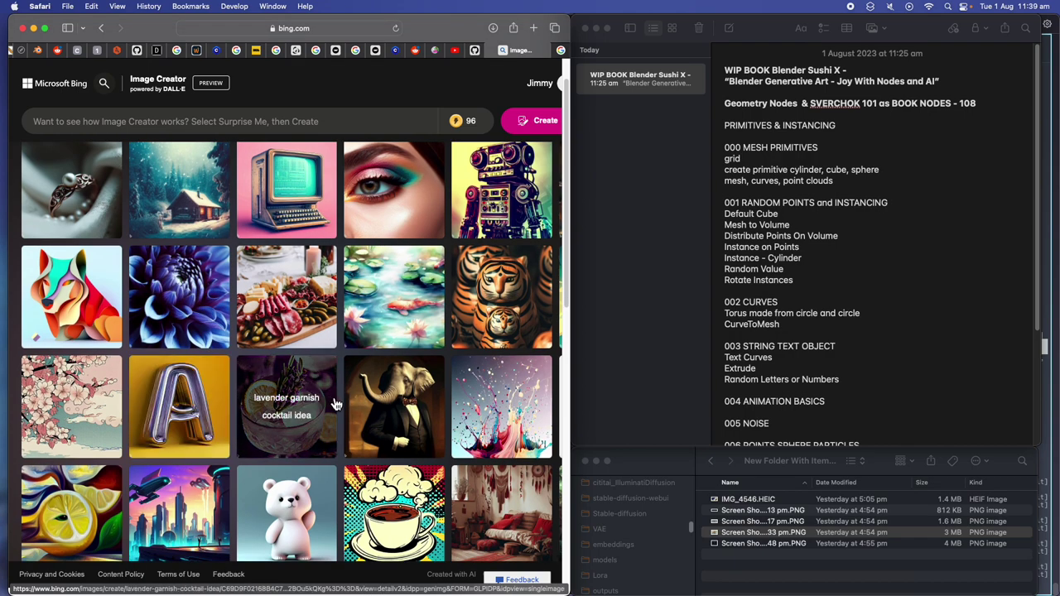
scroll(348, 398, down, 2)
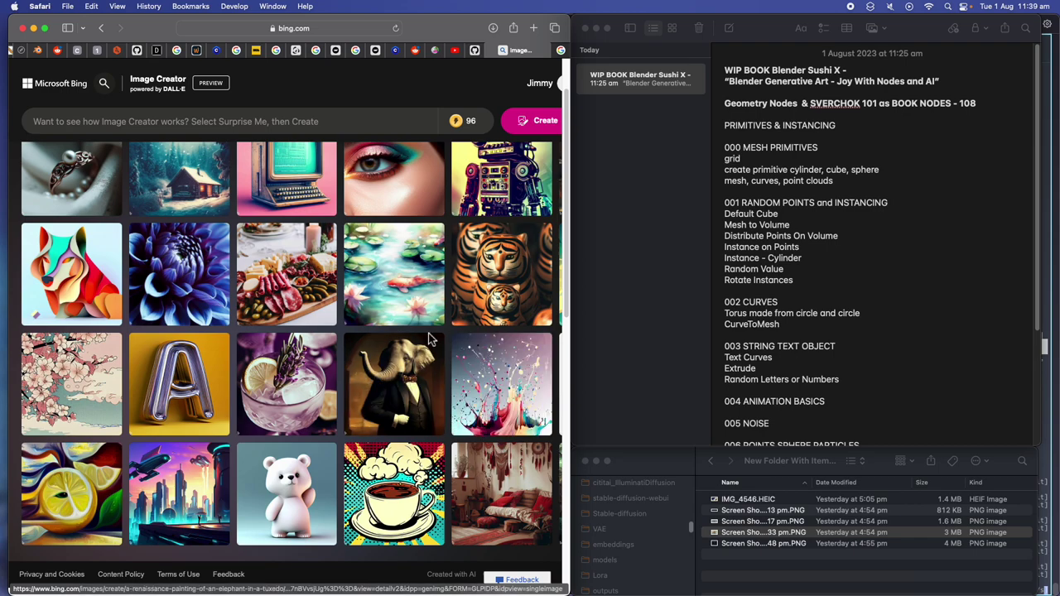
scroll(428, 333, up, 1)
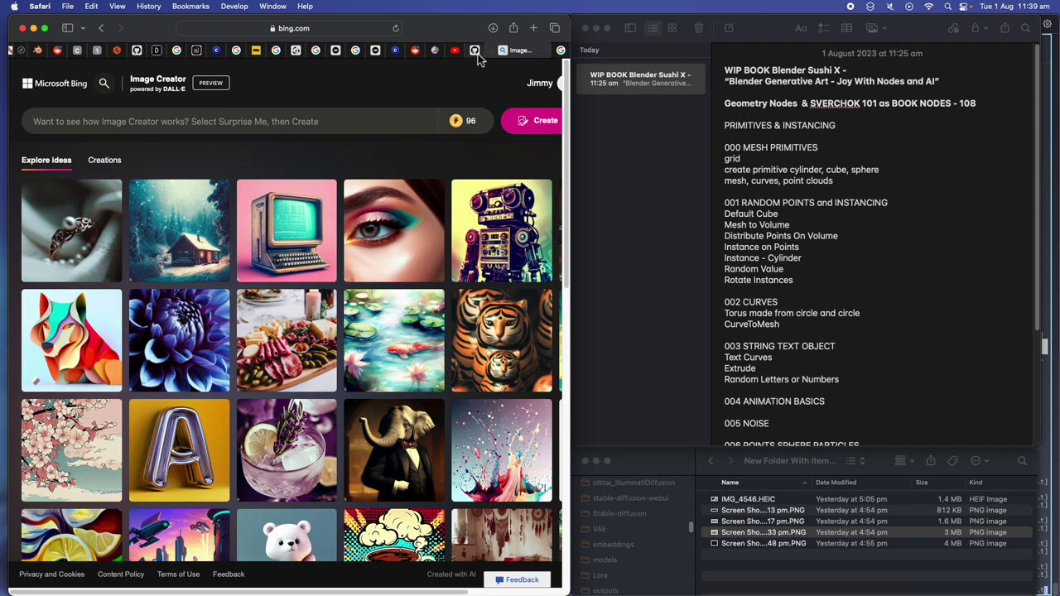
Switch to the open Google search results for "john maeda"
mouse_move(477, 58)
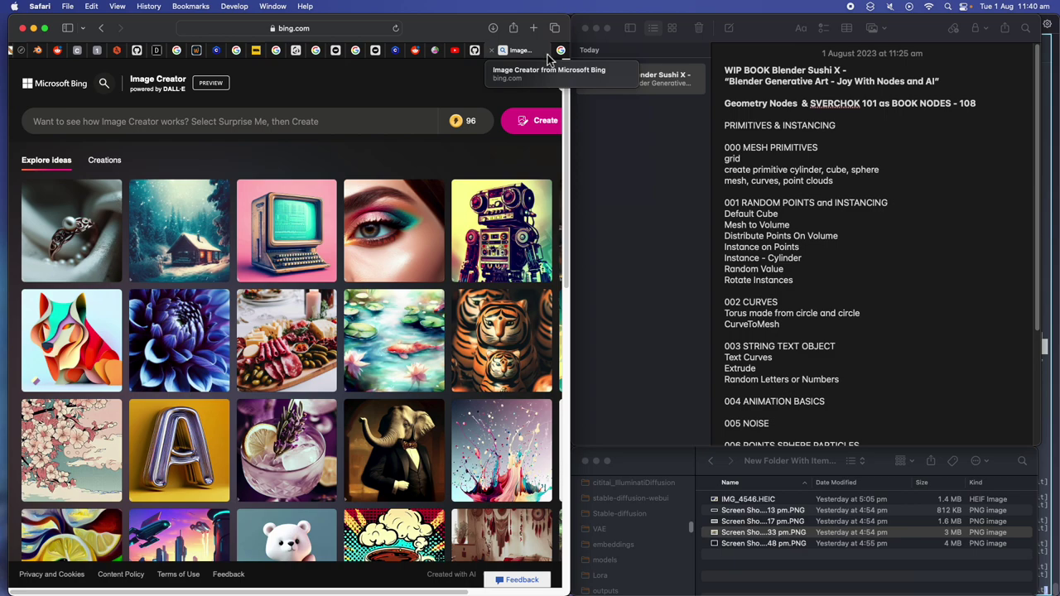
mouse_move(556, 53)
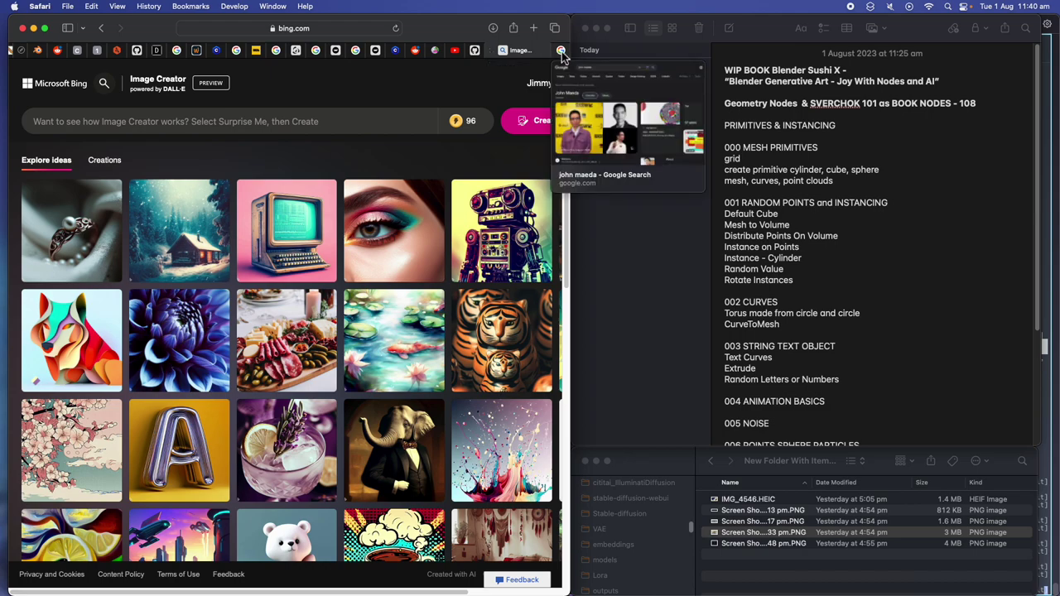
click(561, 51)
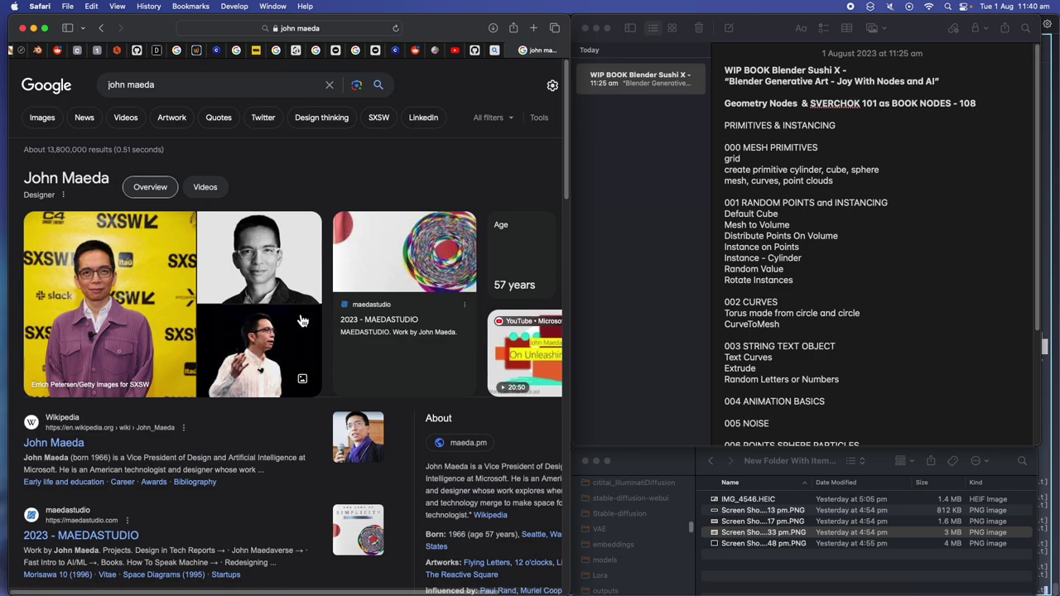
Skim the overview of the "john maeda" search and switch to its image results
scroll(315, 343, down, 1)
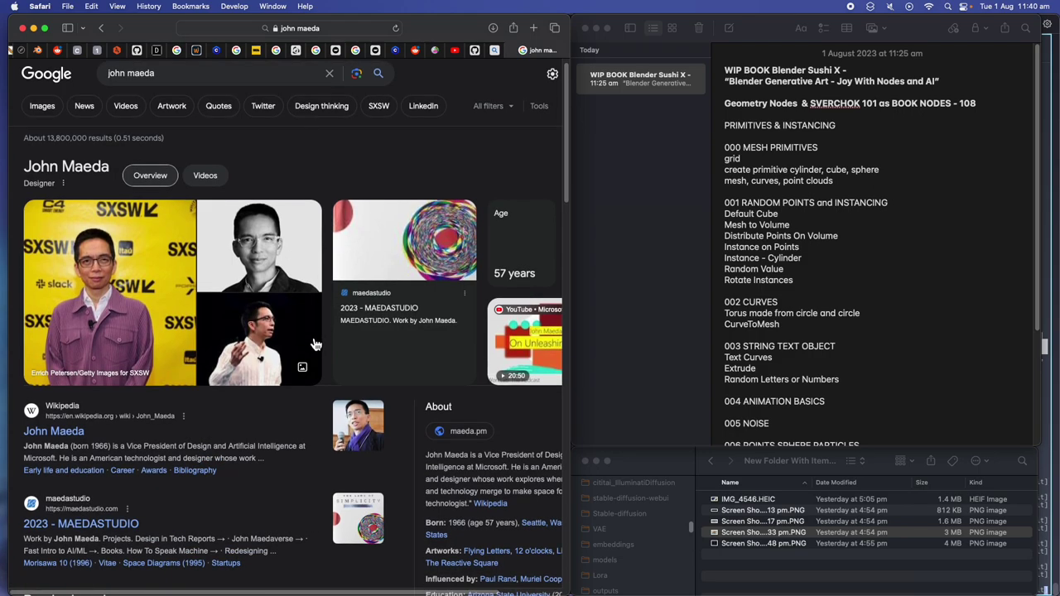
scroll(315, 343, down, 1)
scroll(310, 336, up, 3)
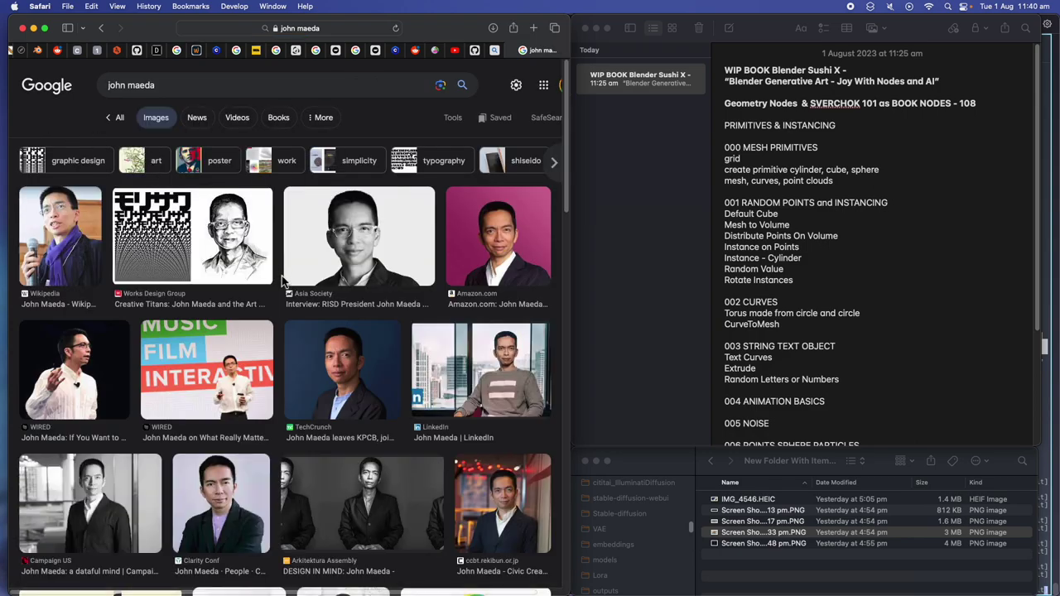
Look through the "john maeda" image results for portraits, book covers and generative graphic works
scroll(265, 294, down, 8)
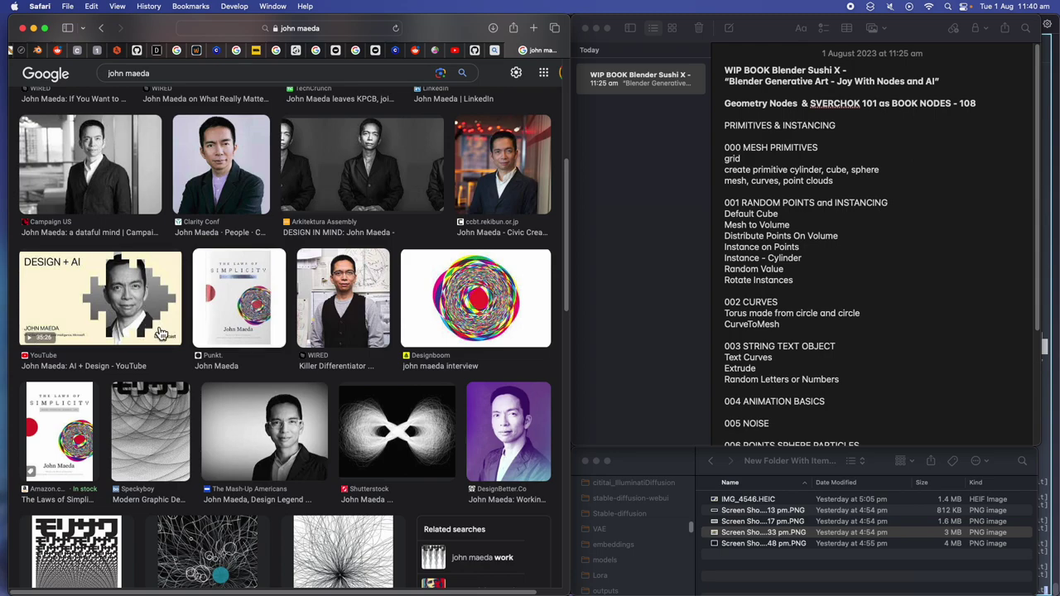
scroll(217, 356, down, 1)
scroll(248, 340, up, 2)
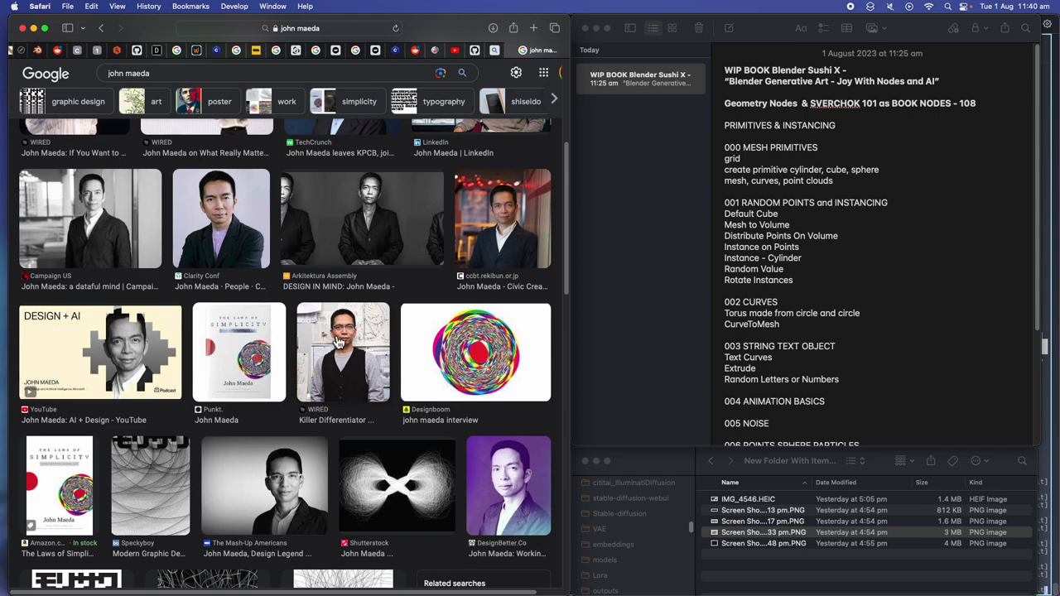
scroll(348, 350, up, 1)
scroll(338, 353, up, 3)
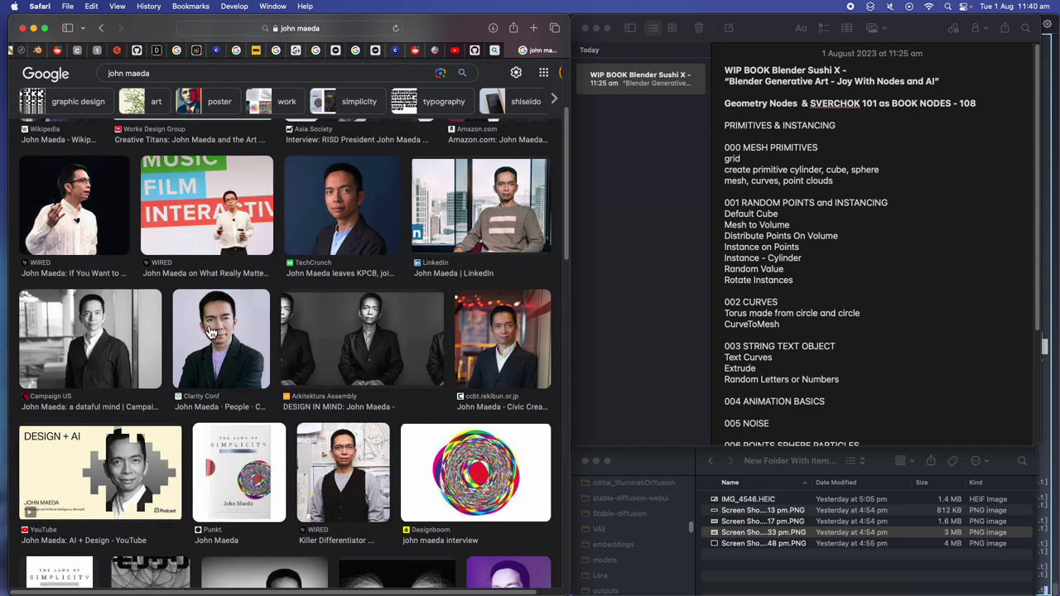
scroll(207, 313, down, 1)
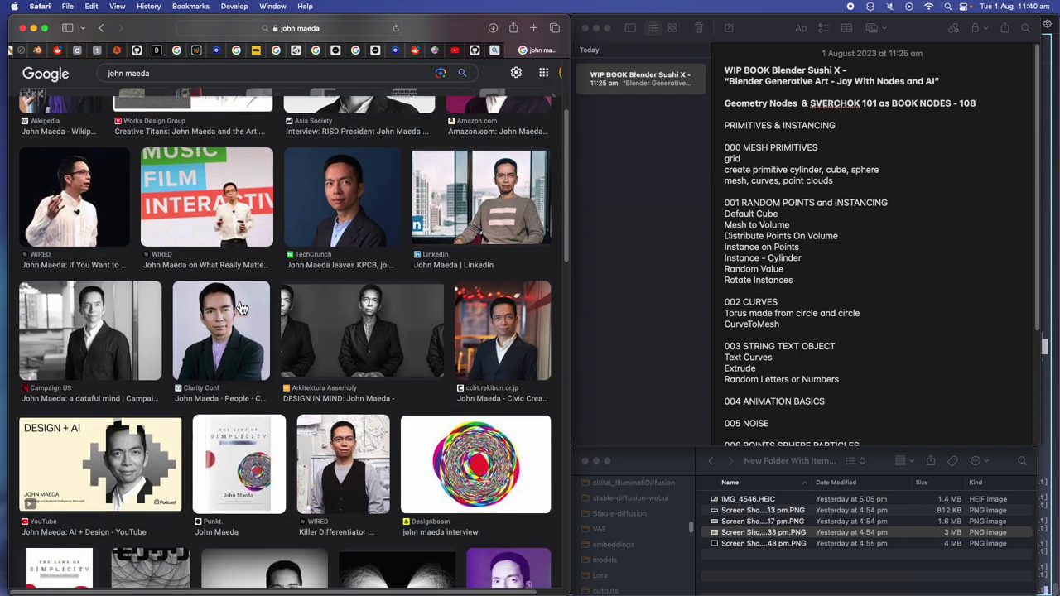
scroll(176, 428, down, 3)
scroll(198, 410, up, 3)
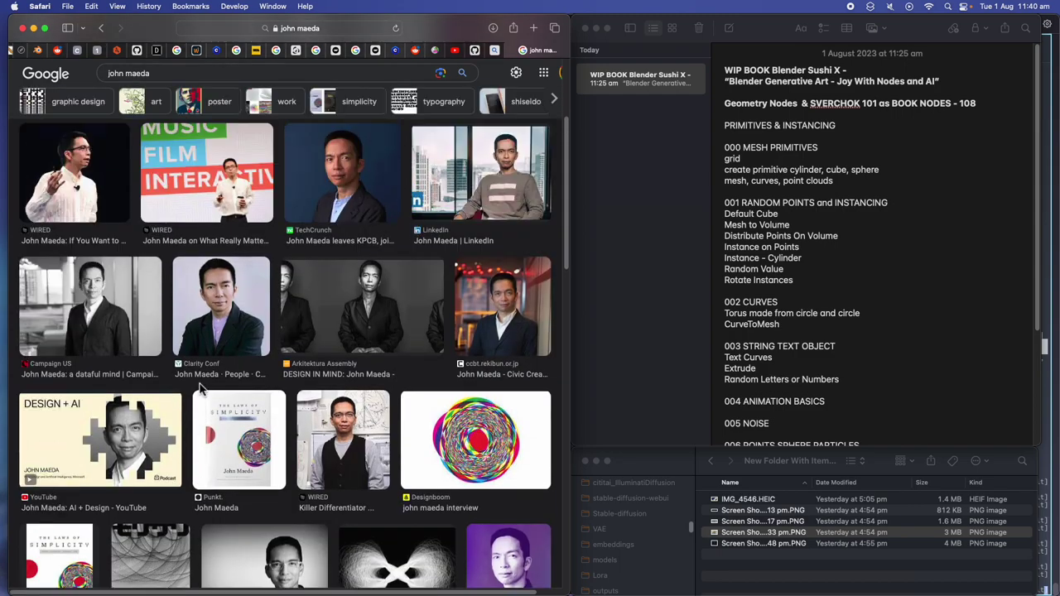
scroll(190, 414, down, 3)
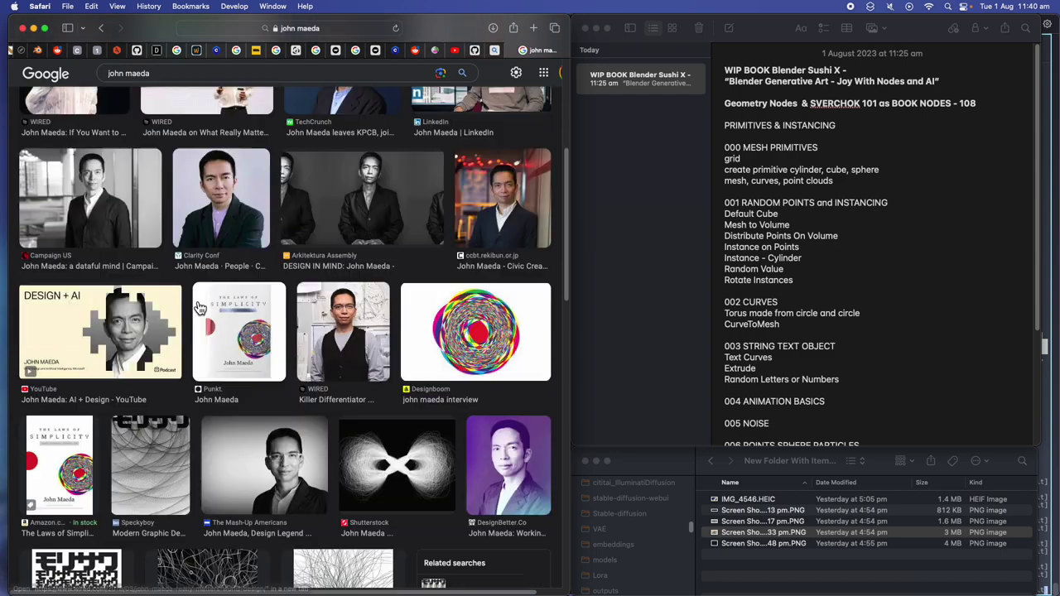
scroll(170, 458, down, 1)
Preview the Speckyboy poster and the Designboom colour artwork, returning to the Speckyboy poster to look through its related images
click(169, 452)
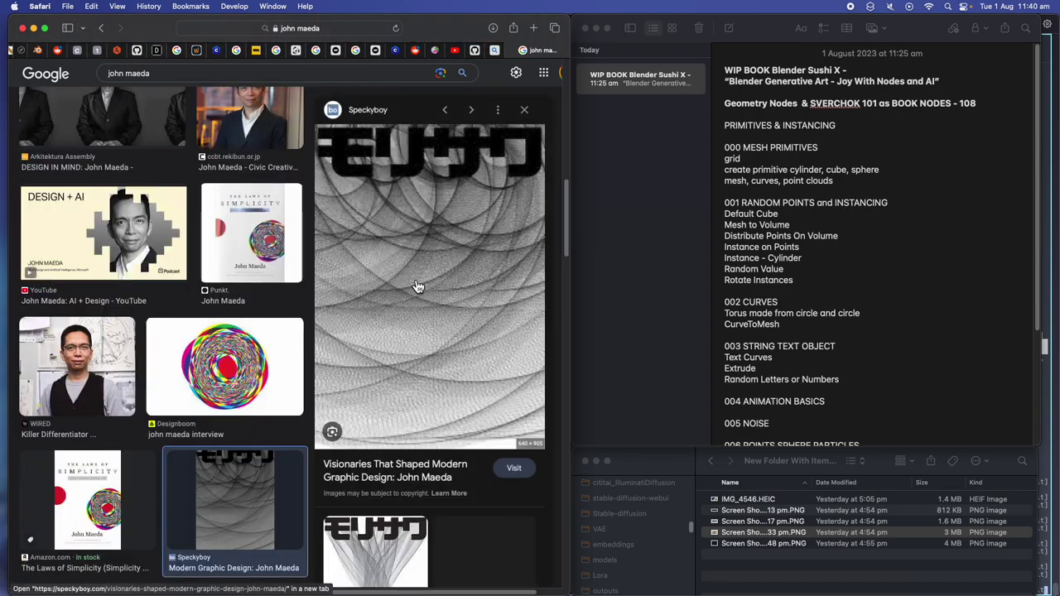
click(303, 374)
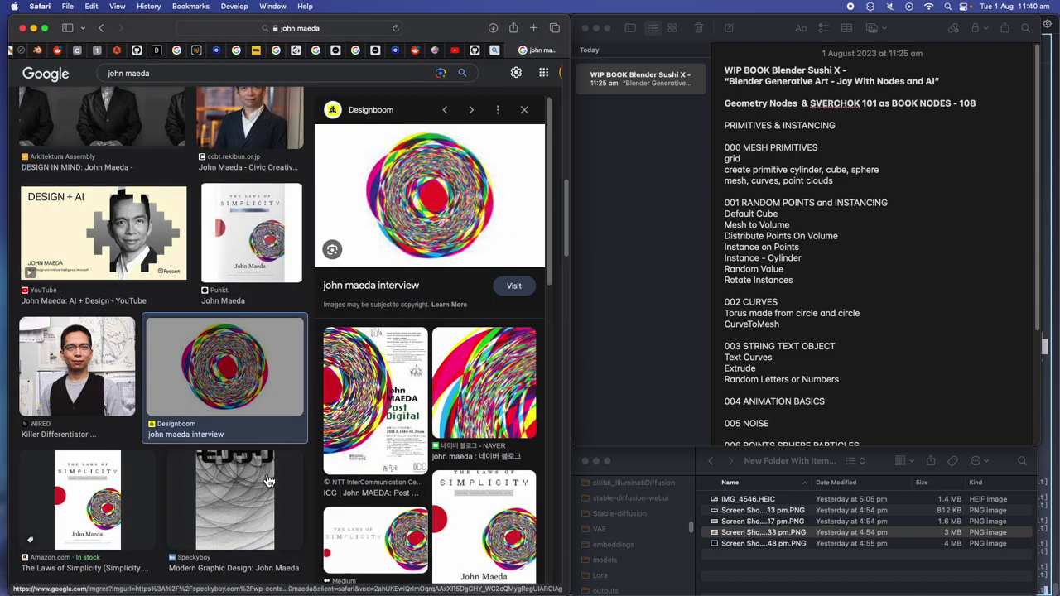
click(222, 476)
scroll(447, 422, down, 3)
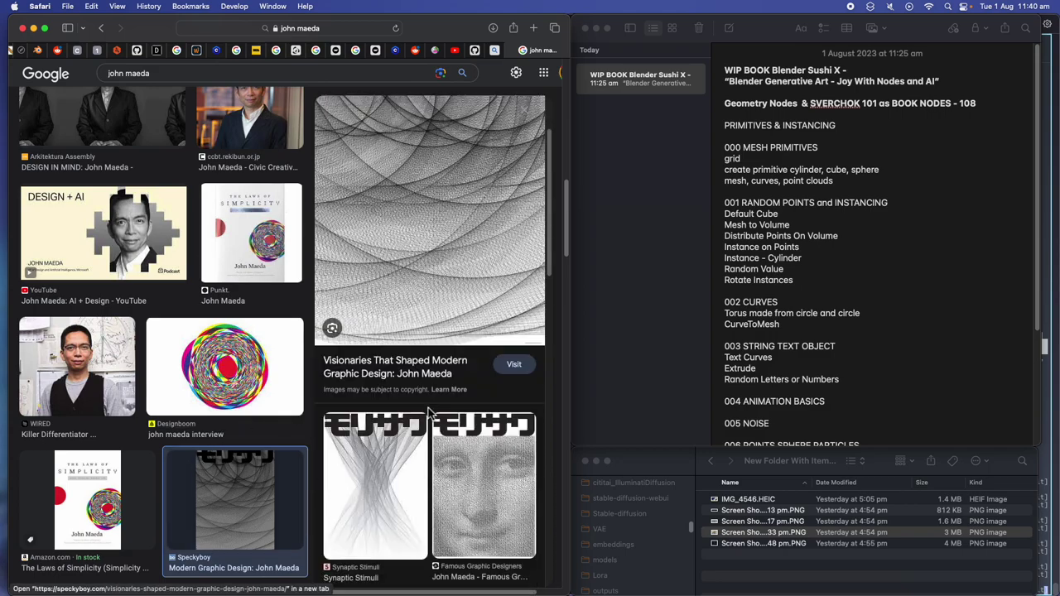
scroll(463, 426, down, 10)
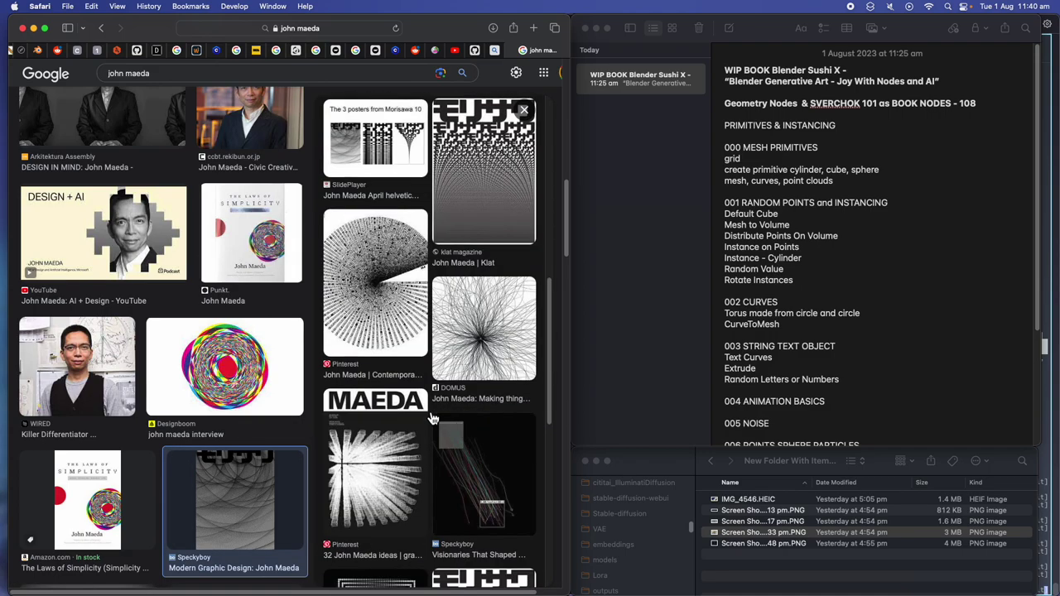
scroll(431, 418, down, 3)
scroll(443, 414, up, 3)
Preview the DOMUS line artwork, look through its related images and go back to the Speckyboy poster preview
click(470, 348)
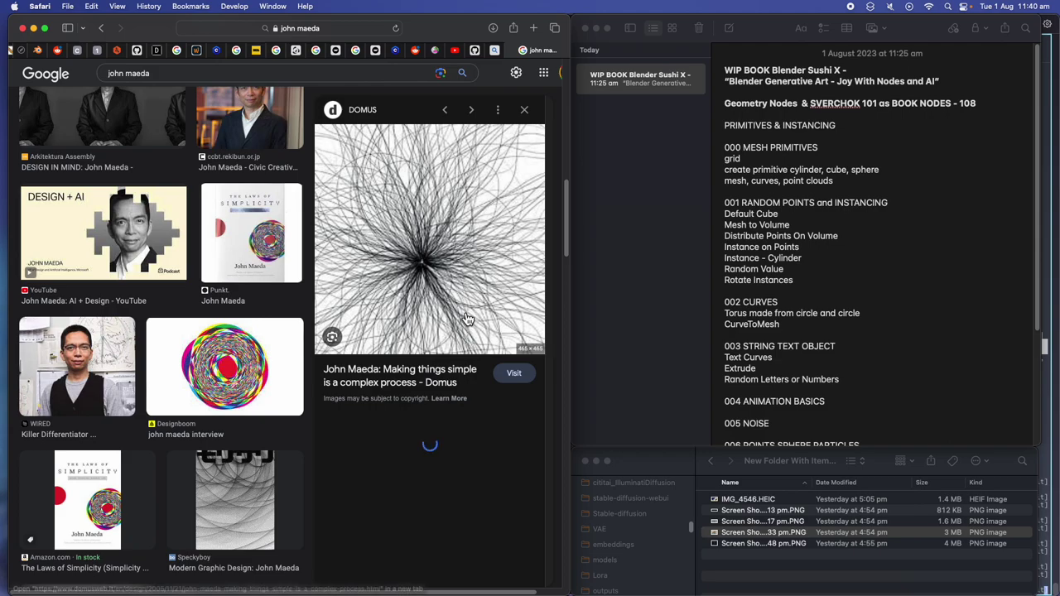
scroll(441, 385, down, 1)
scroll(415, 431, down, 1)
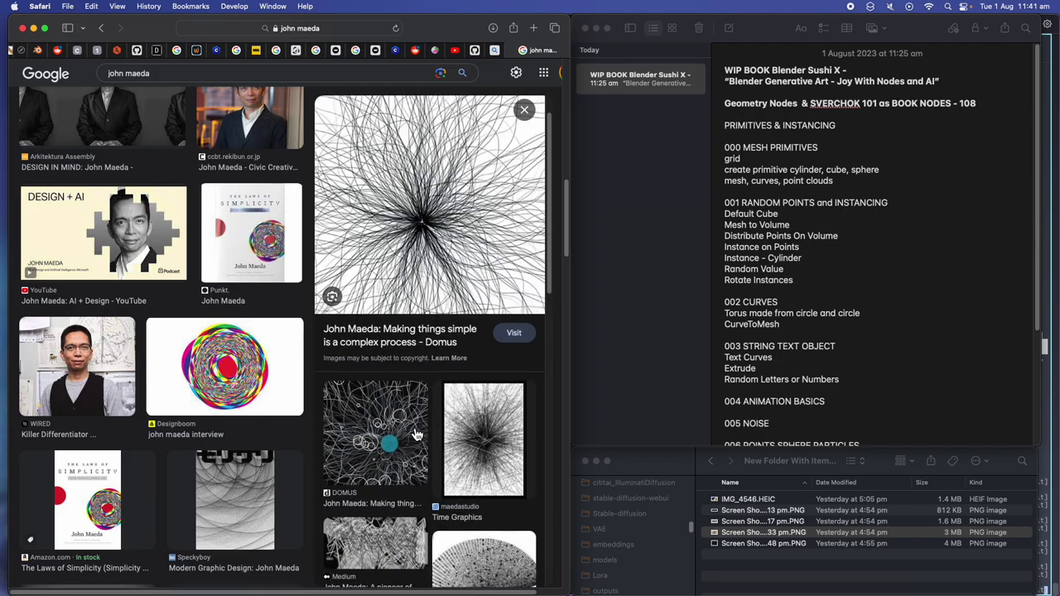
scroll(432, 422, up, 1)
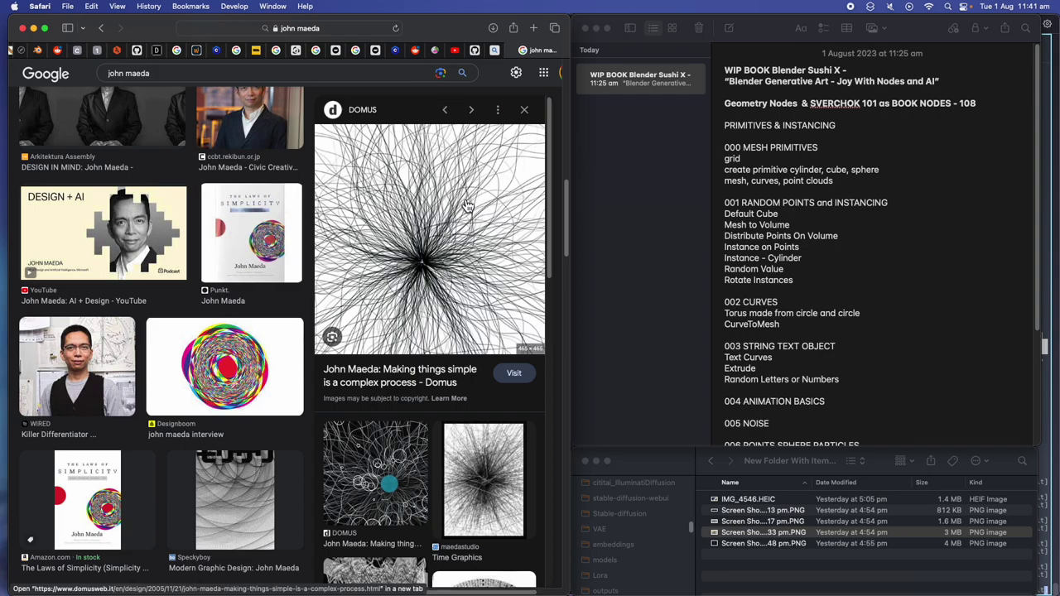
scroll(468, 344, down, 10)
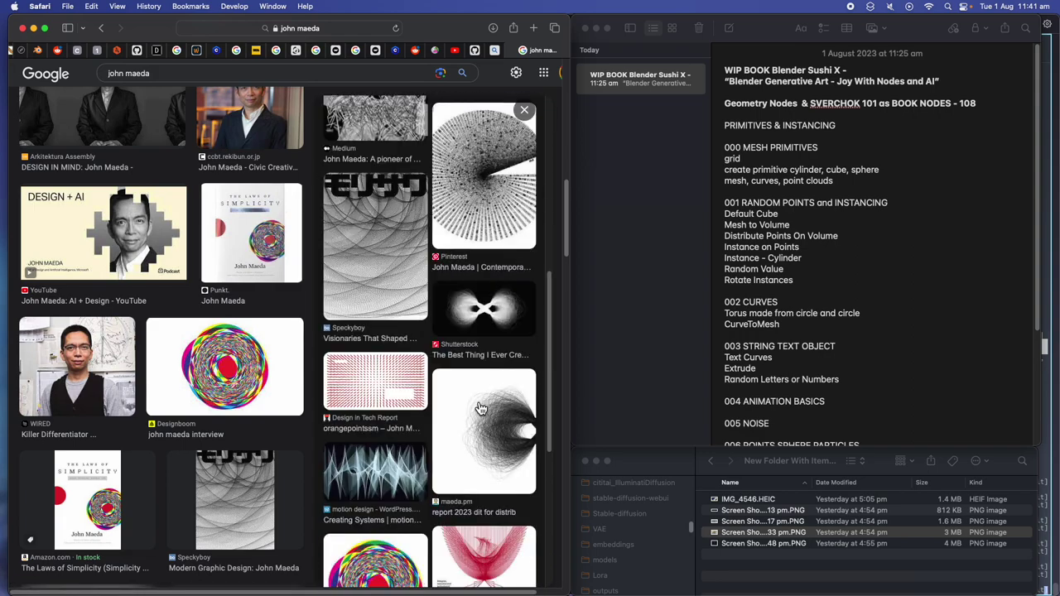
scroll(468, 403, up, 10)
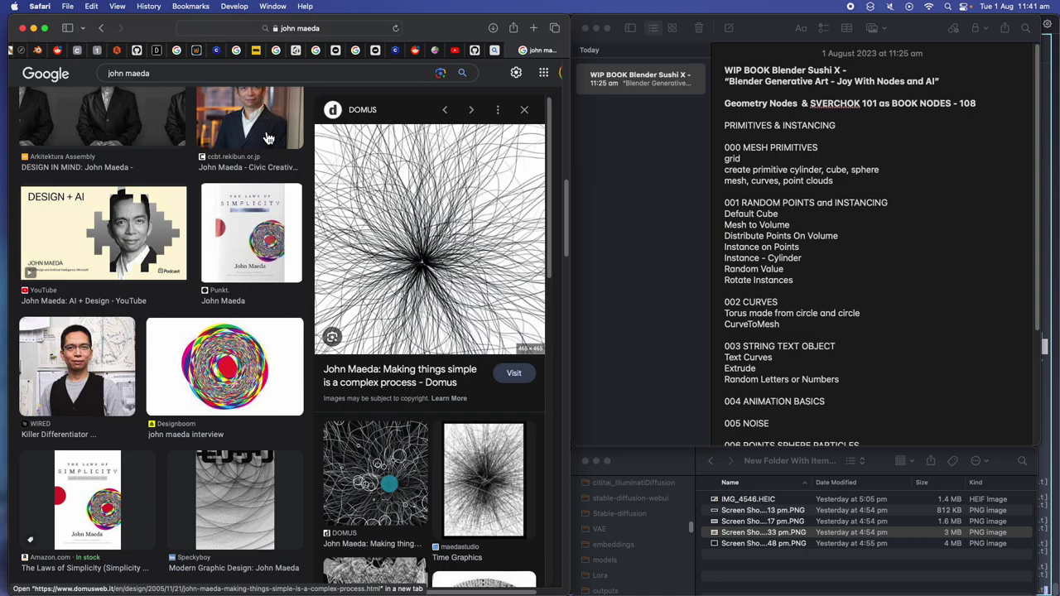
click(100, 30)
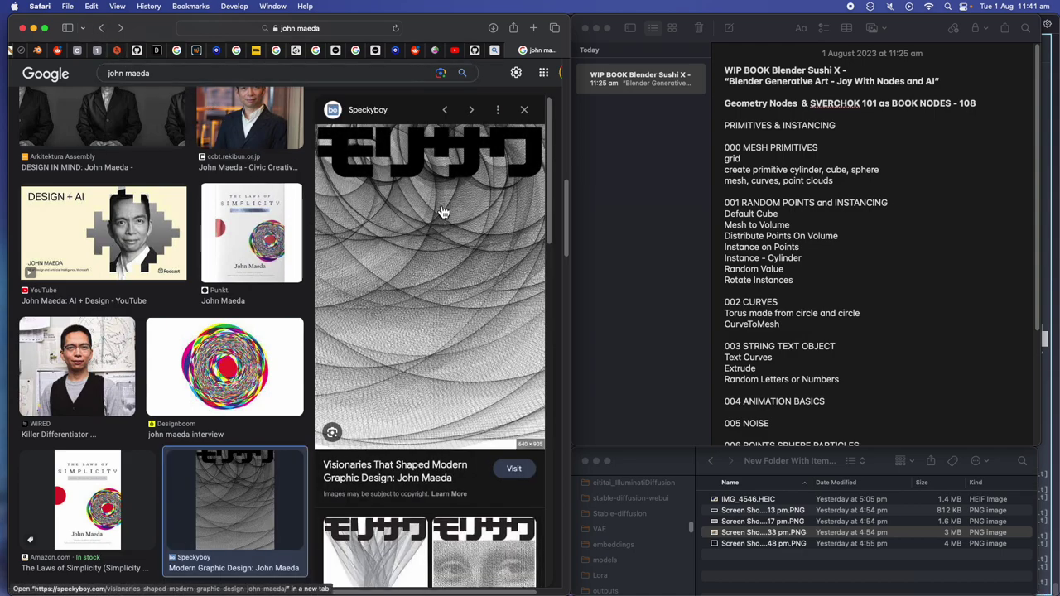
Switch to Erindale's open YouTube channel page, highlight the channel name and clear the selection
click(456, 53)
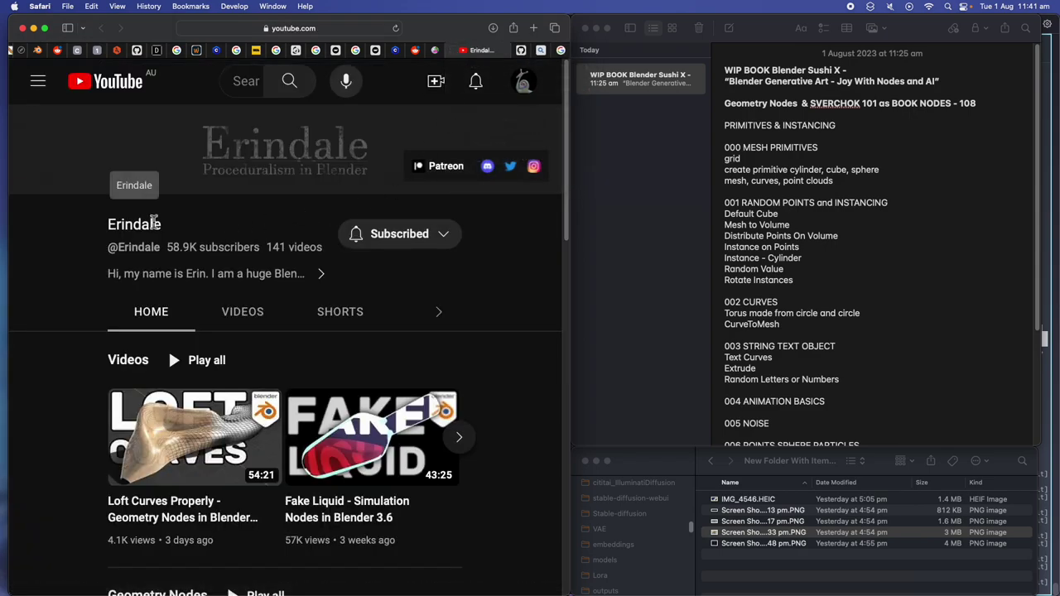
drag(197, 225, 116, 225)
click(183, 224)
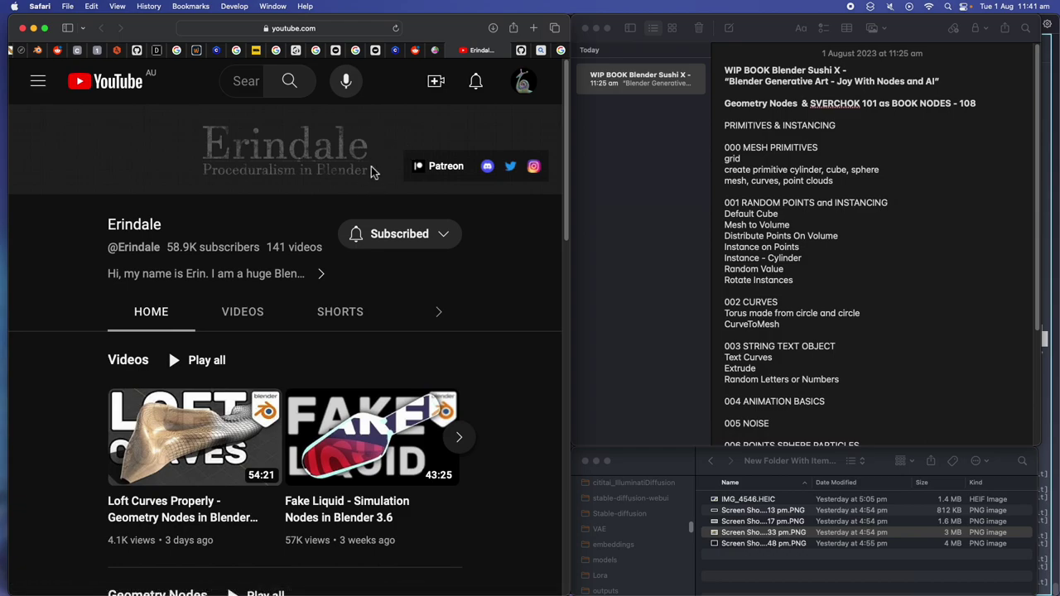
Show the Erindale channel's full video list and look through its Blender node tutorials
scroll(367, 259, down, 1)
click(268, 308)
scroll(338, 359, down, 10)
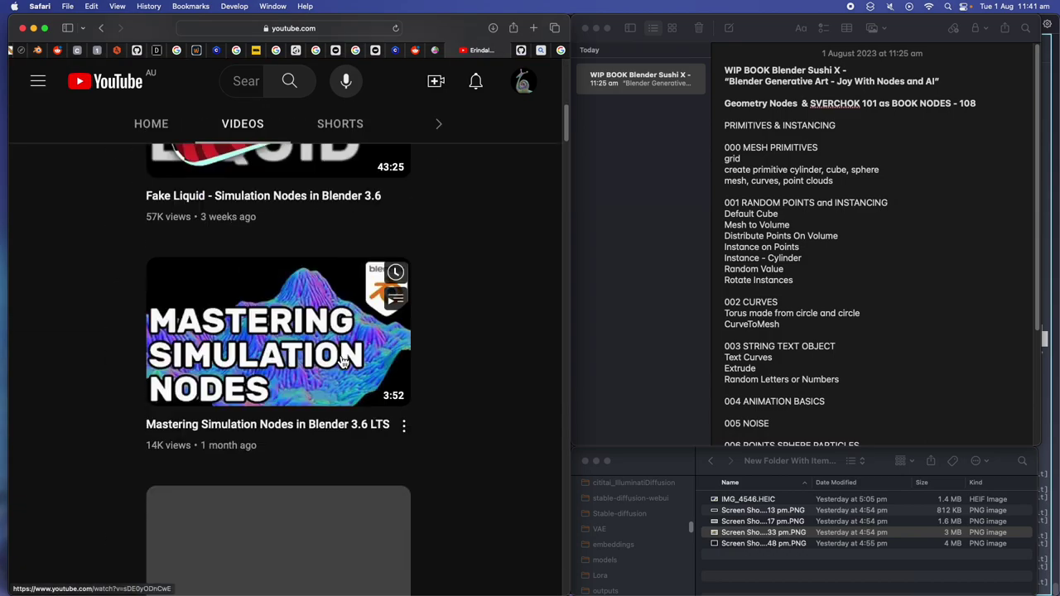
scroll(347, 358, up, 10)
scroll(351, 348, down, 10)
scroll(365, 344, up, 5)
scroll(371, 343, down, 12)
scroll(381, 348, up, 3)
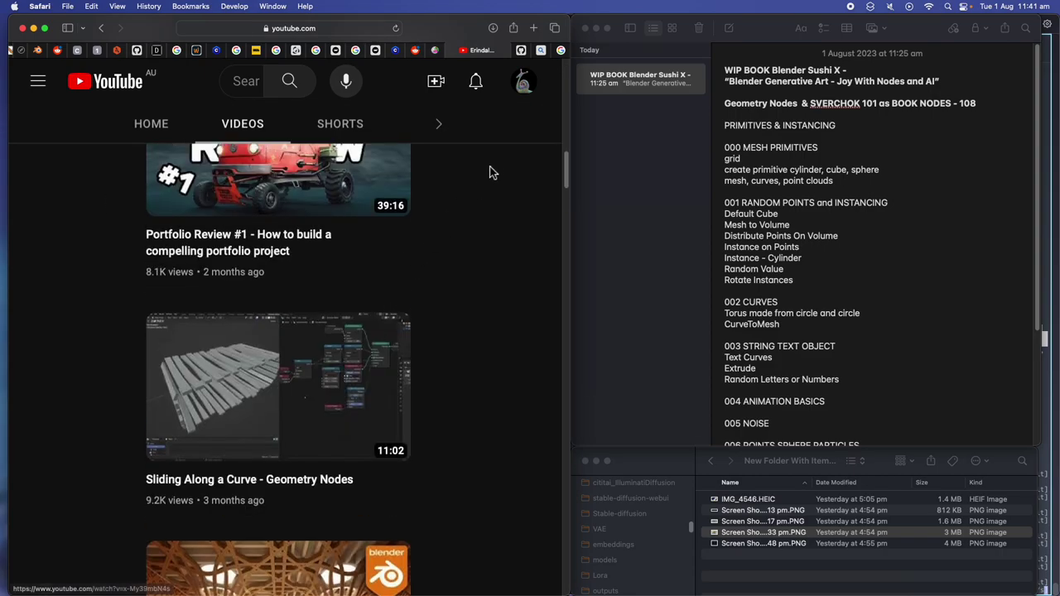
Return to the "john maeda" image results, switch to Notes and widen its window slightly
click(560, 50)
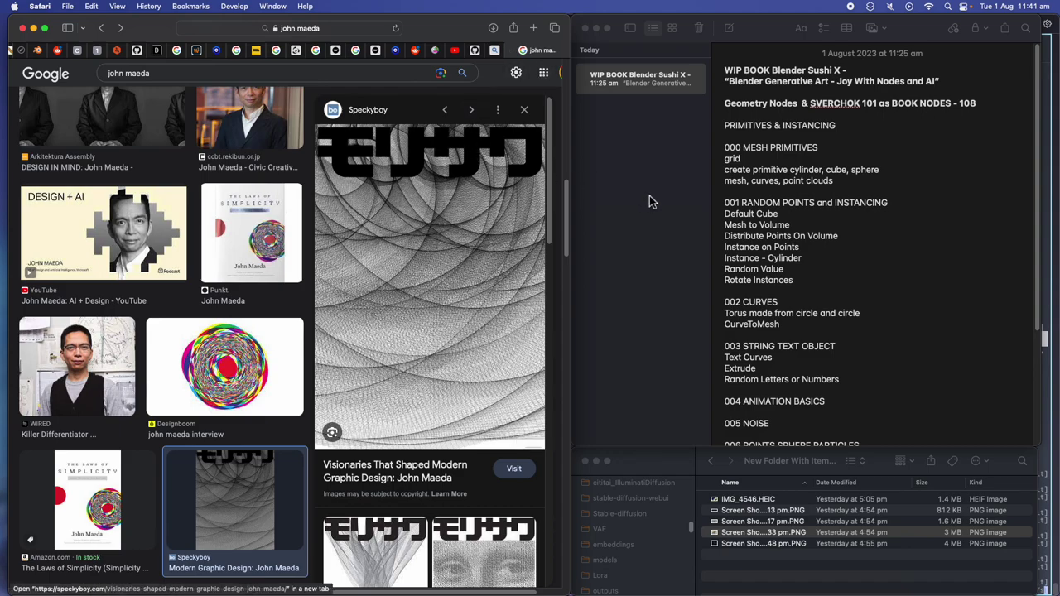
click(793, 215)
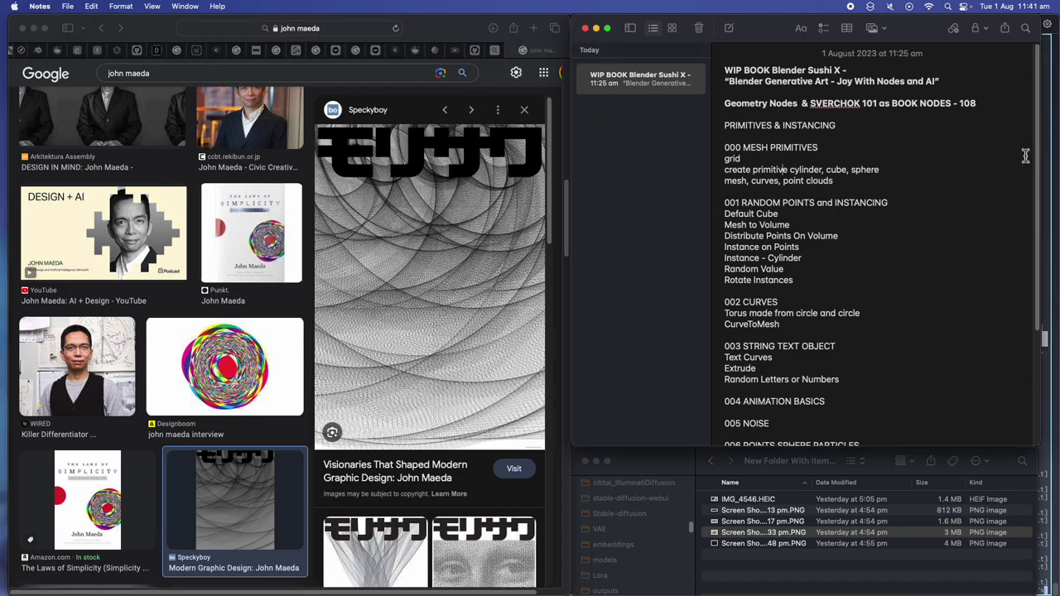
drag(1044, 152, 1057, 153)
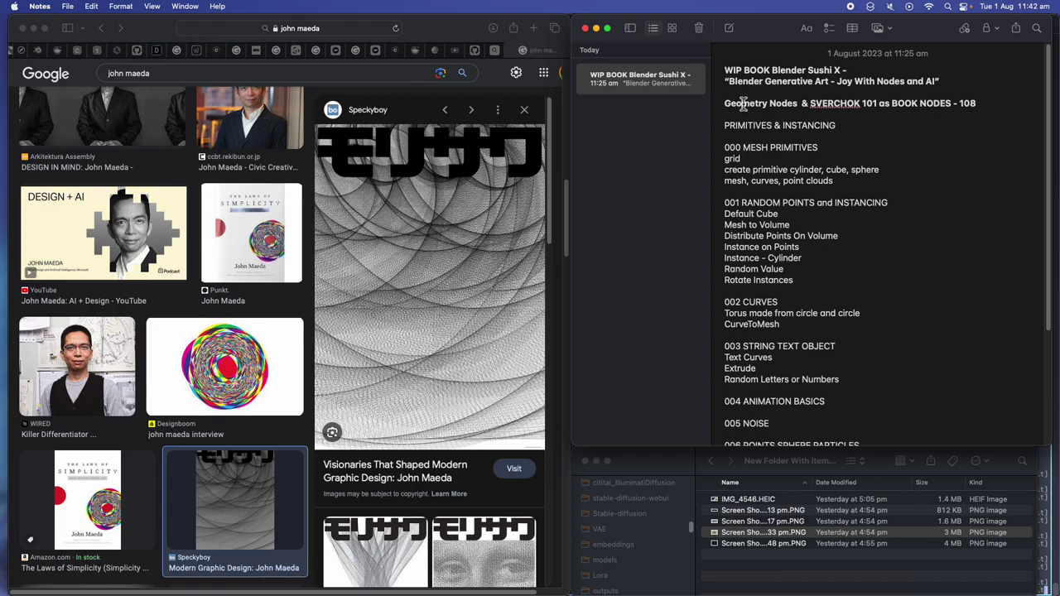
Check the Image Creator page and the Notes outline, and bring up the nortikin/sverchok GitHub repository in Safari
click(509, 53)
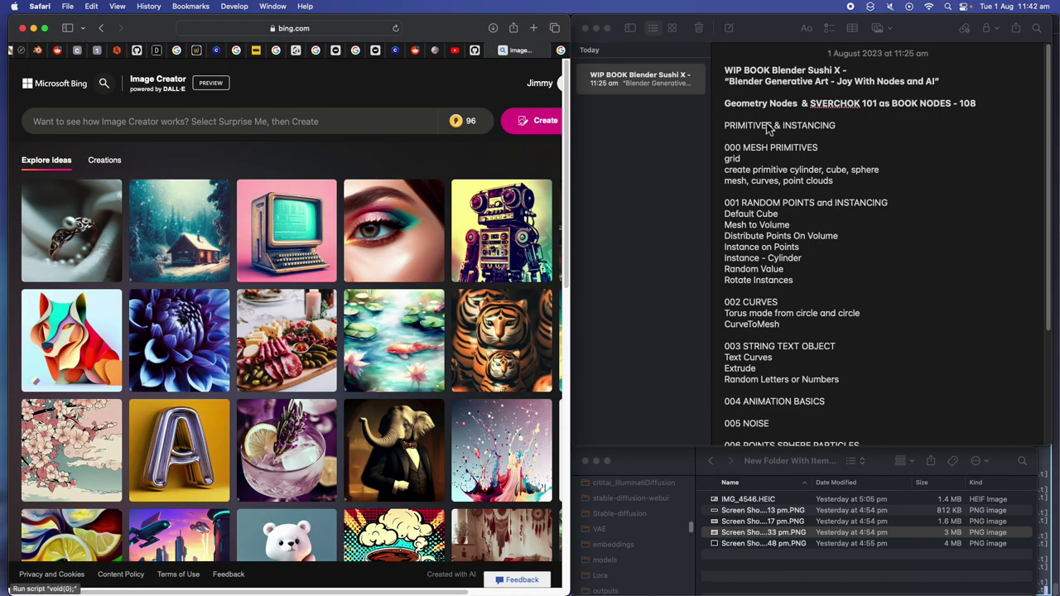
click(784, 97)
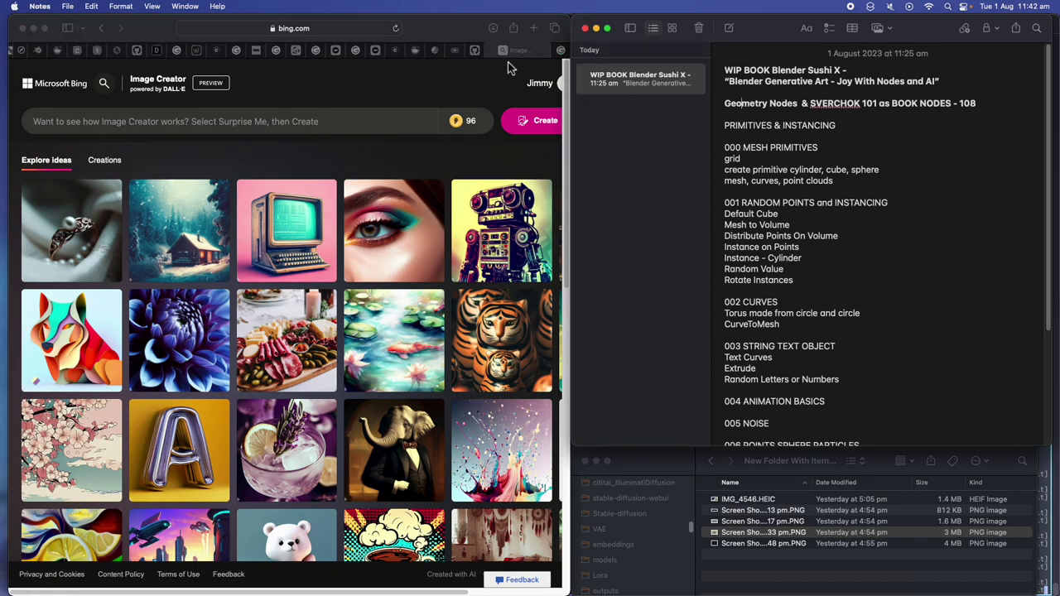
click(476, 53)
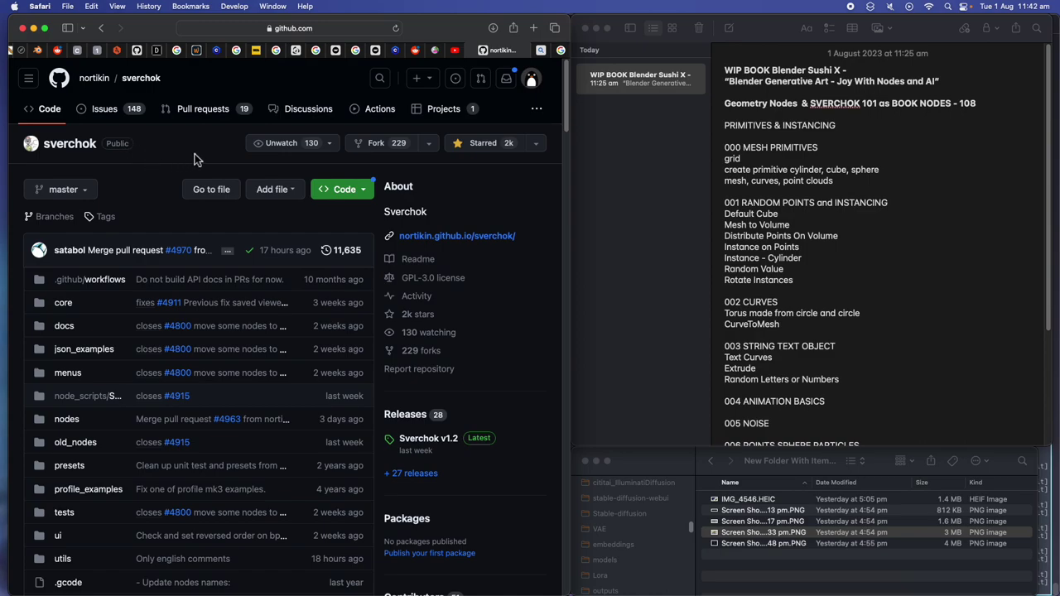
Highlight the 000 MESH PRIMITIVES section of the outline in Notes, from its heading to the point clouds line
click(781, 148)
drag(806, 126, 846, 197)
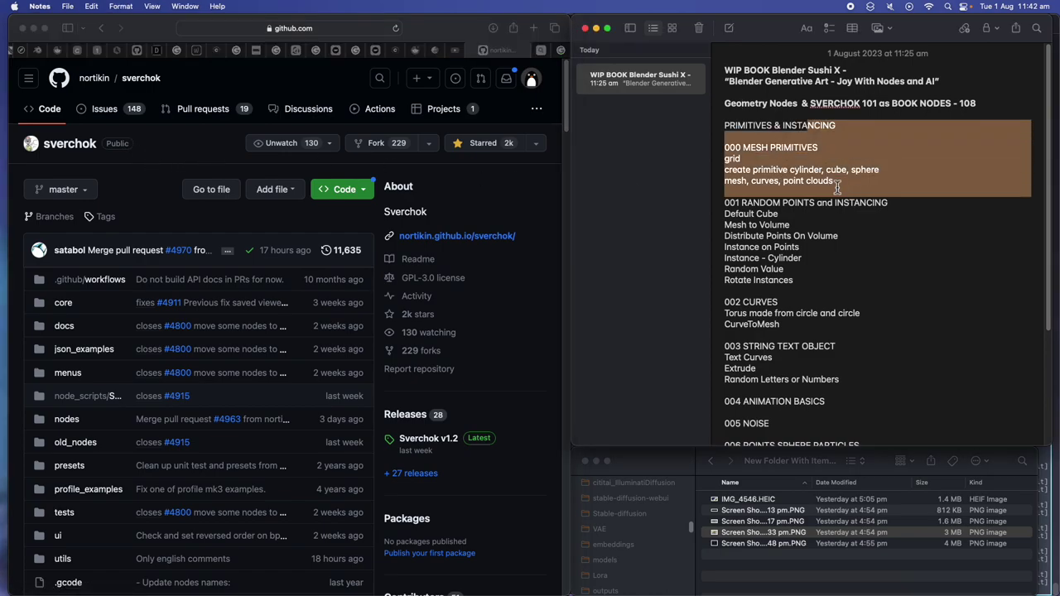
click(836, 183)
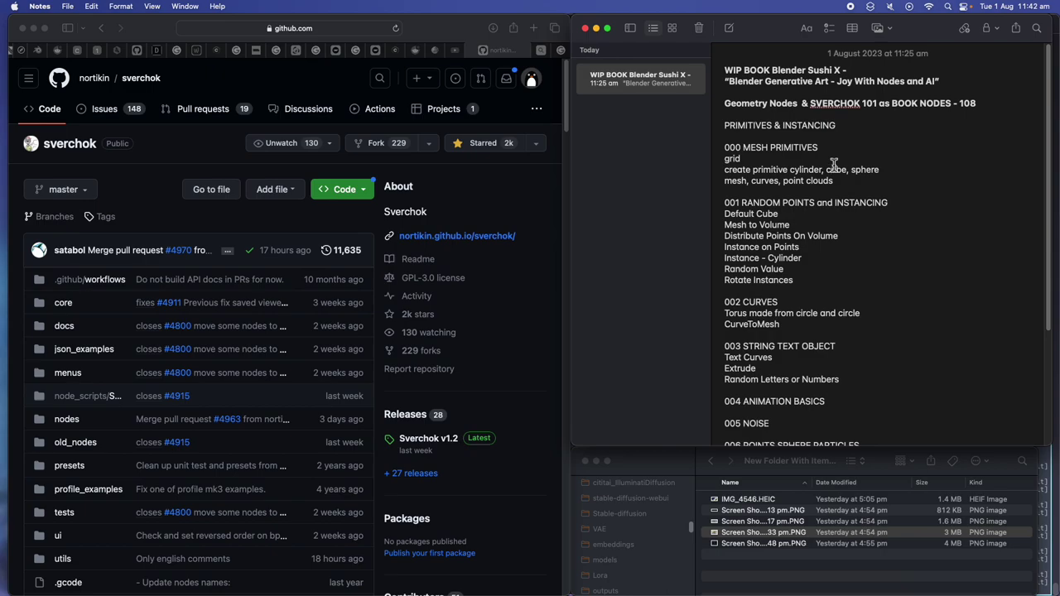
drag(789, 164, 778, 190)
Switch back to Safari, look over the Sverchok repository's README and return to the start of the page
click(243, 170)
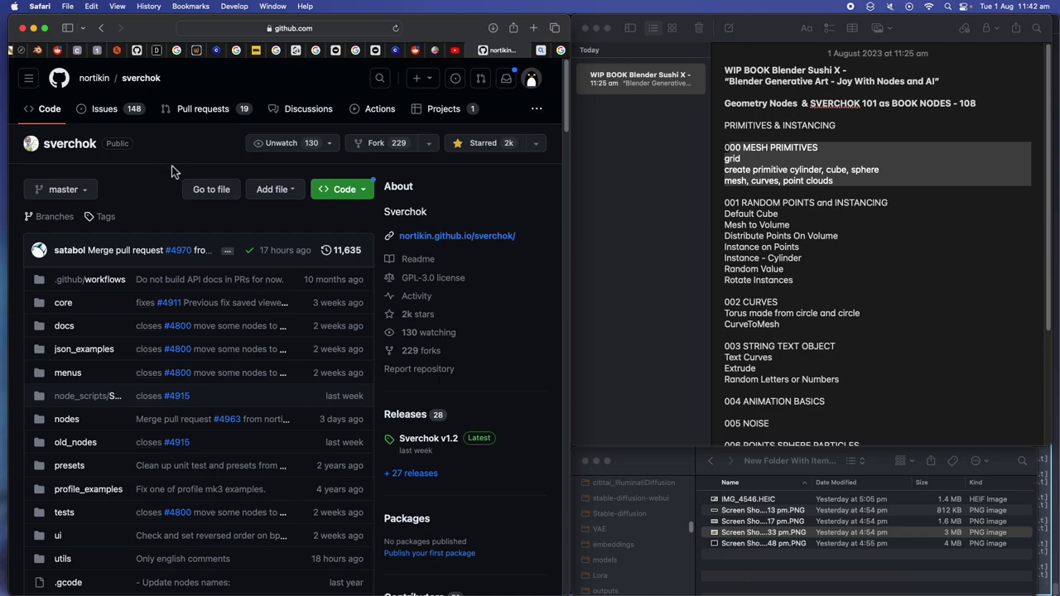
scroll(217, 178, down, 15)
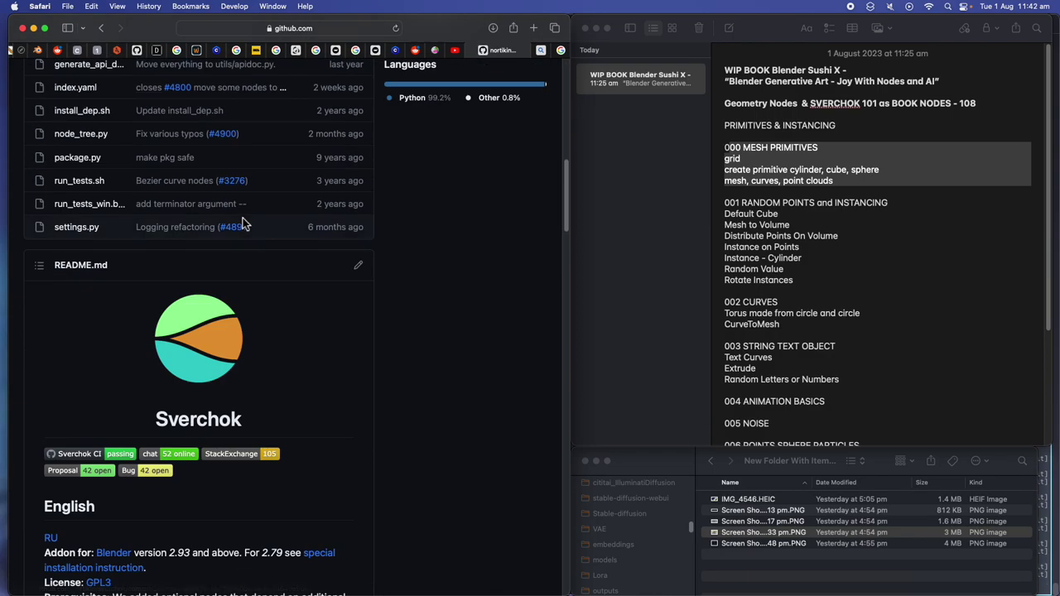
scroll(266, 272, down, 2)
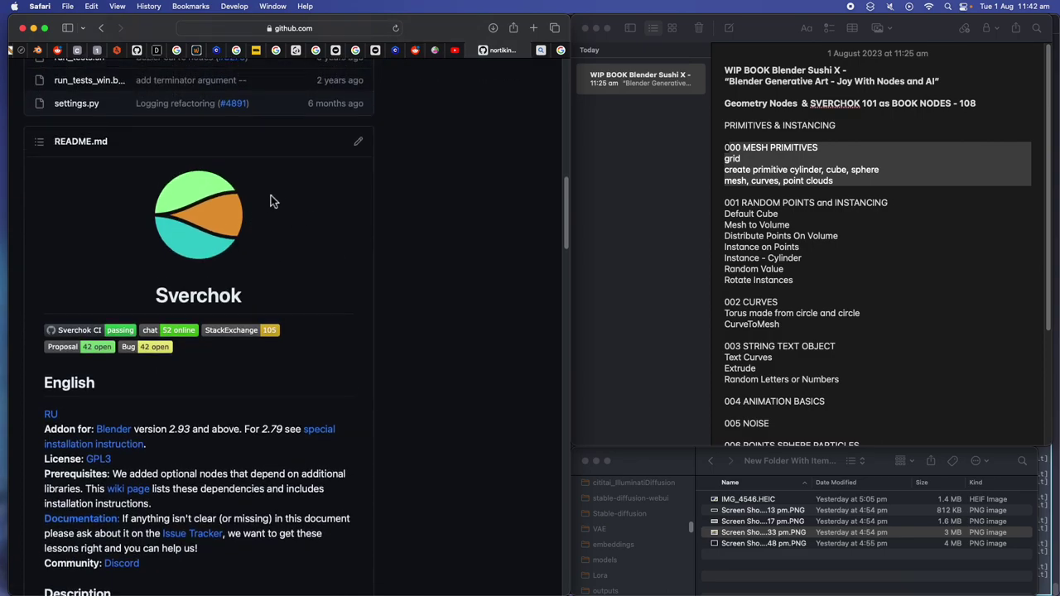
scroll(240, 240, up, 15)
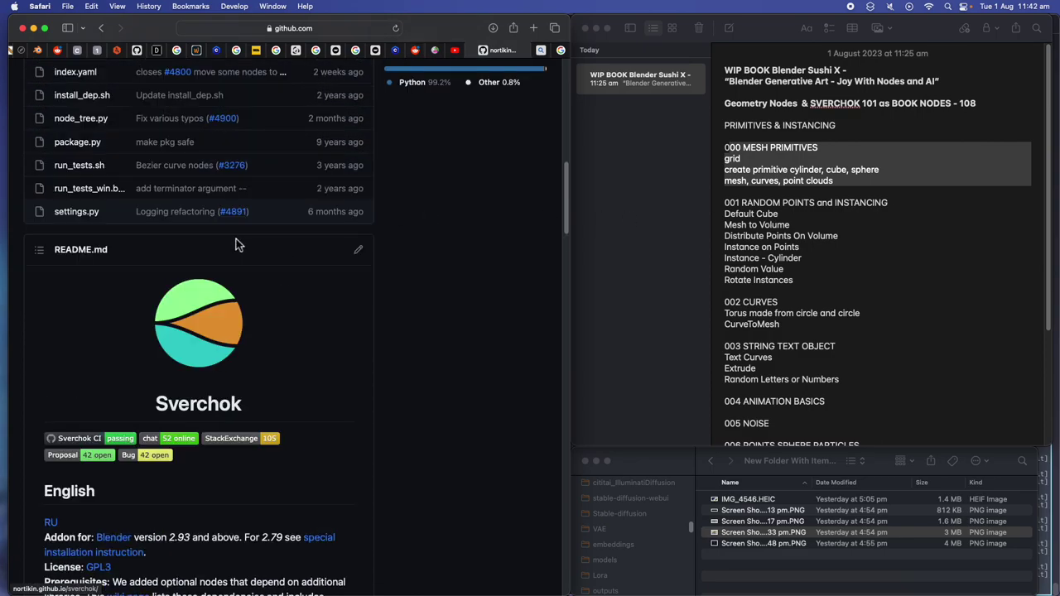
scroll(174, 197, up, 2)
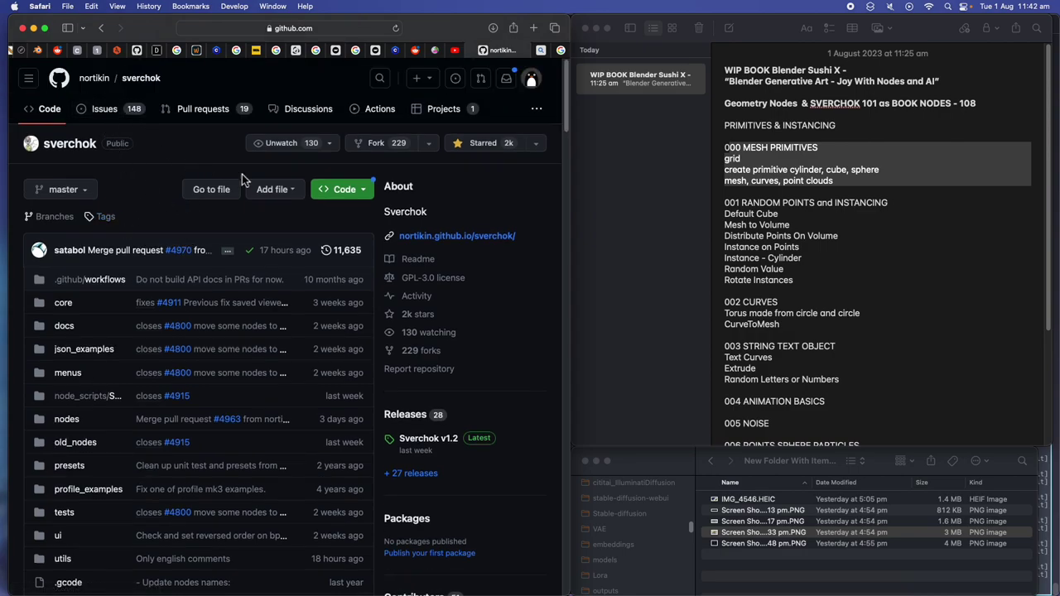
Return to Notes and put the cursor at the end of the PRIMITIVES & INSTANCING line, clearing the highlight
scroll(245, 177, down, 1)
scroll(258, 179, up, 1)
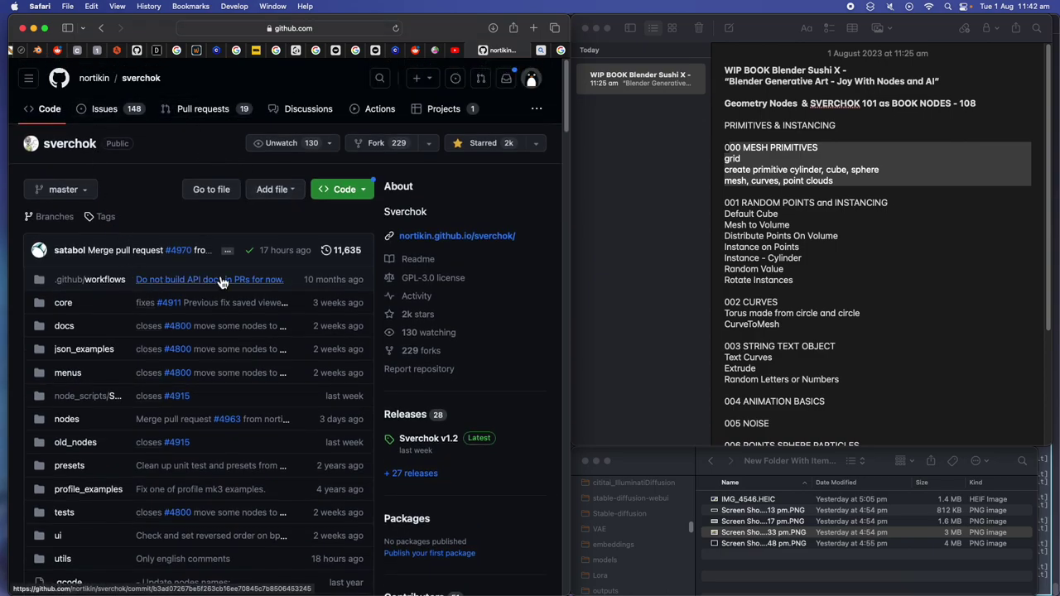
click(787, 182)
click(845, 124)
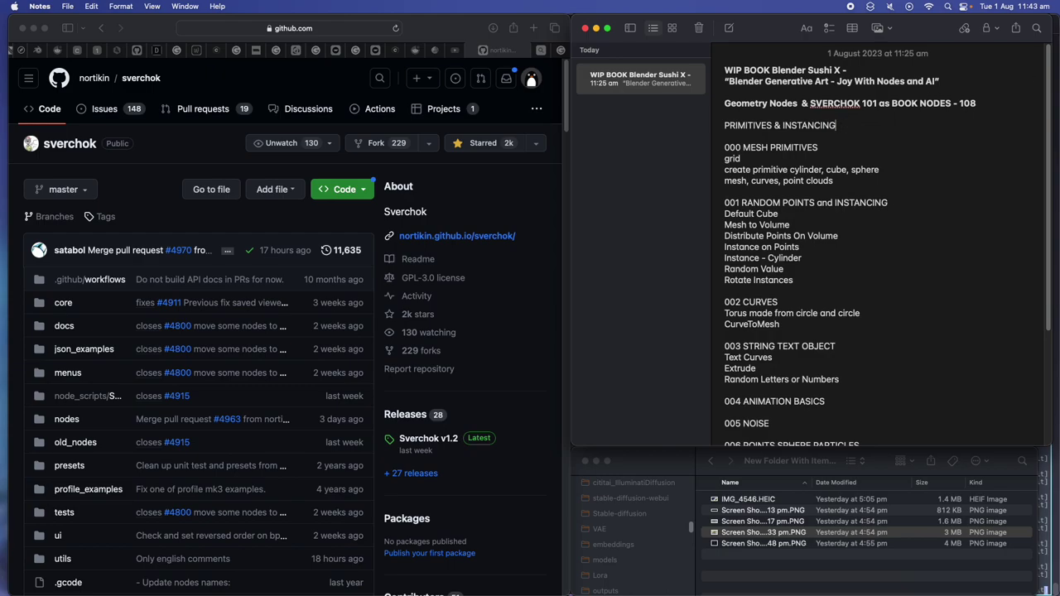
Bring up the Bing Image Creator page in Safari and look over its example images
click(541, 50)
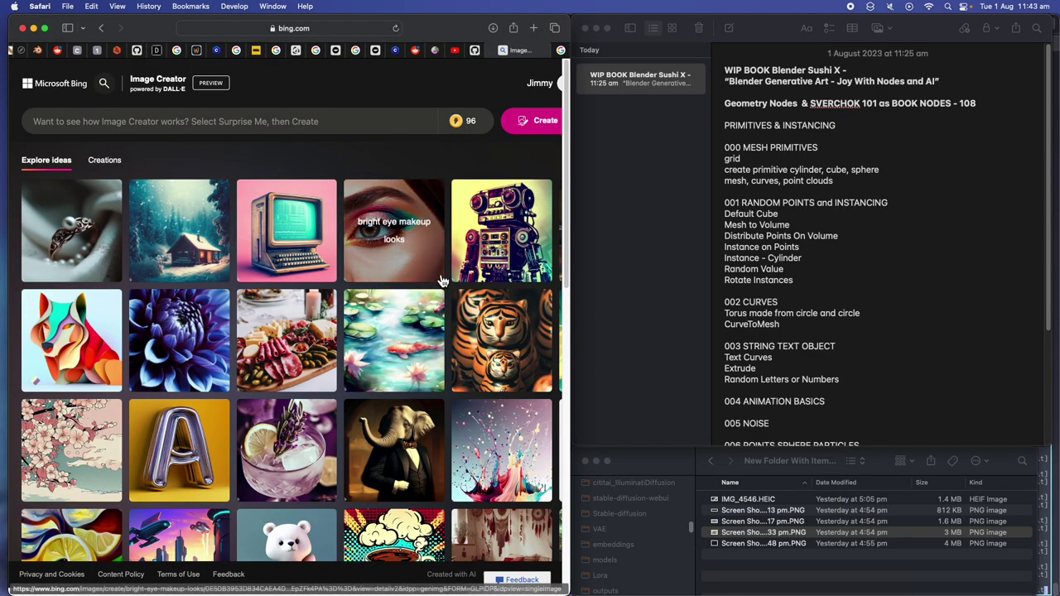
scroll(184, 358, down, 1)
scroll(184, 358, down, 2)
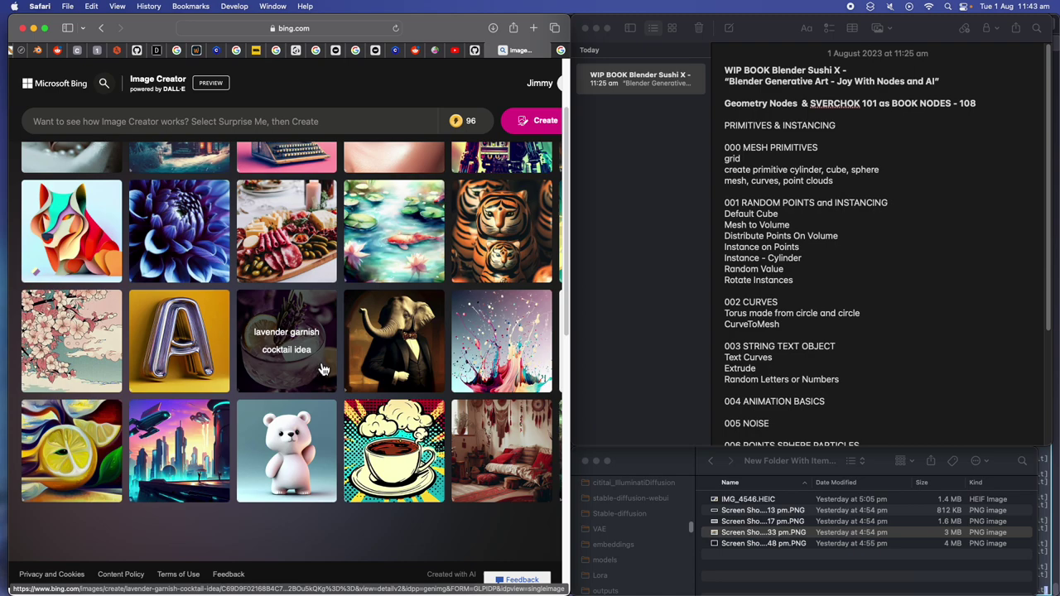
scroll(338, 358, up, 2)
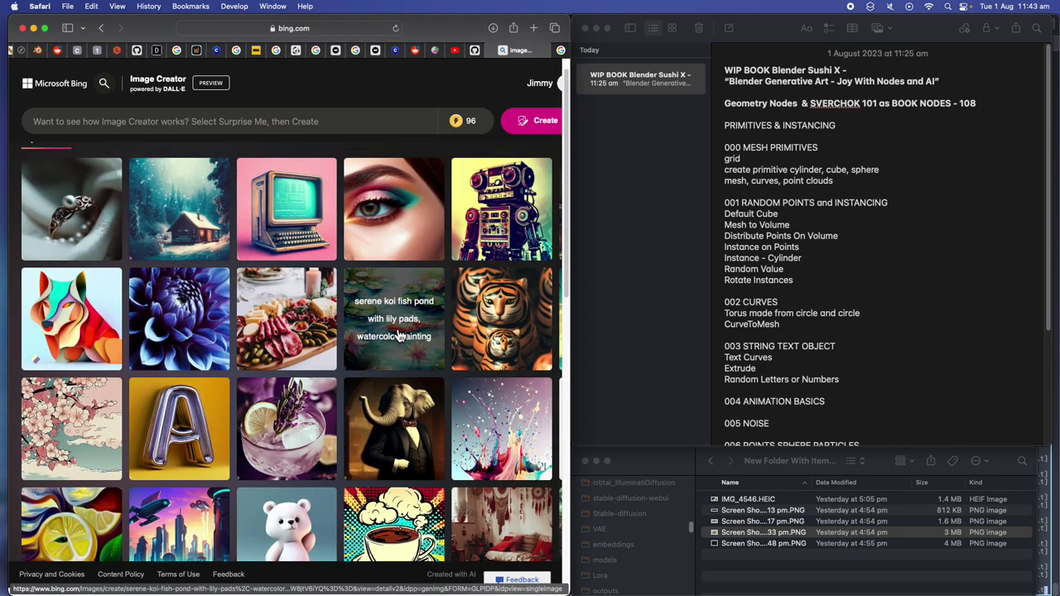
Switch to Notes and highlight the 000 MESH PRIMITIVES heading of the outline
click(750, 202)
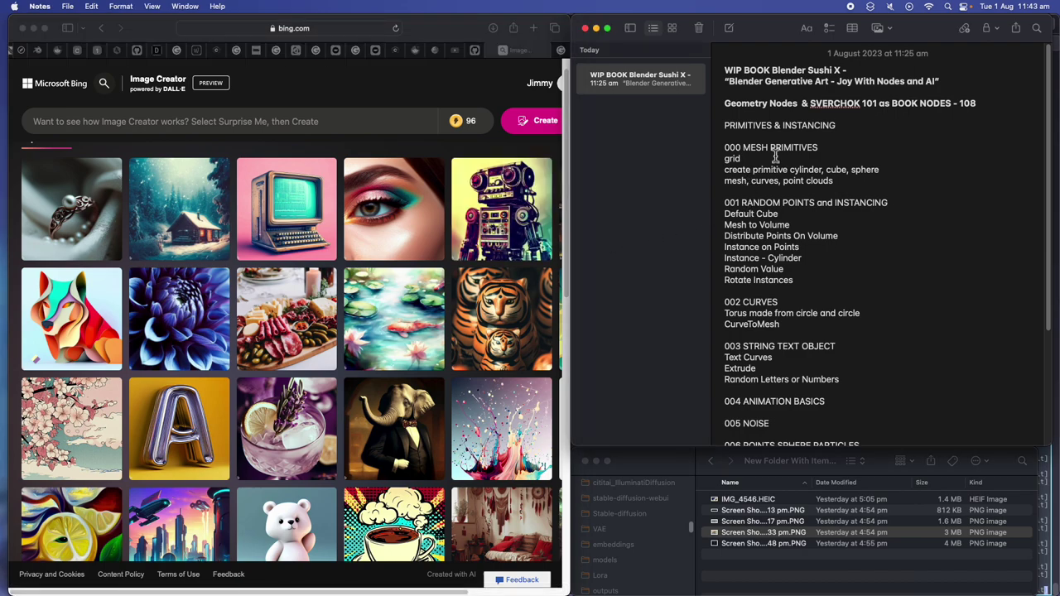
click(772, 149)
drag(746, 151, 772, 184)
click(773, 184)
double_click(724, 149)
drag(748, 148, 857, 149)
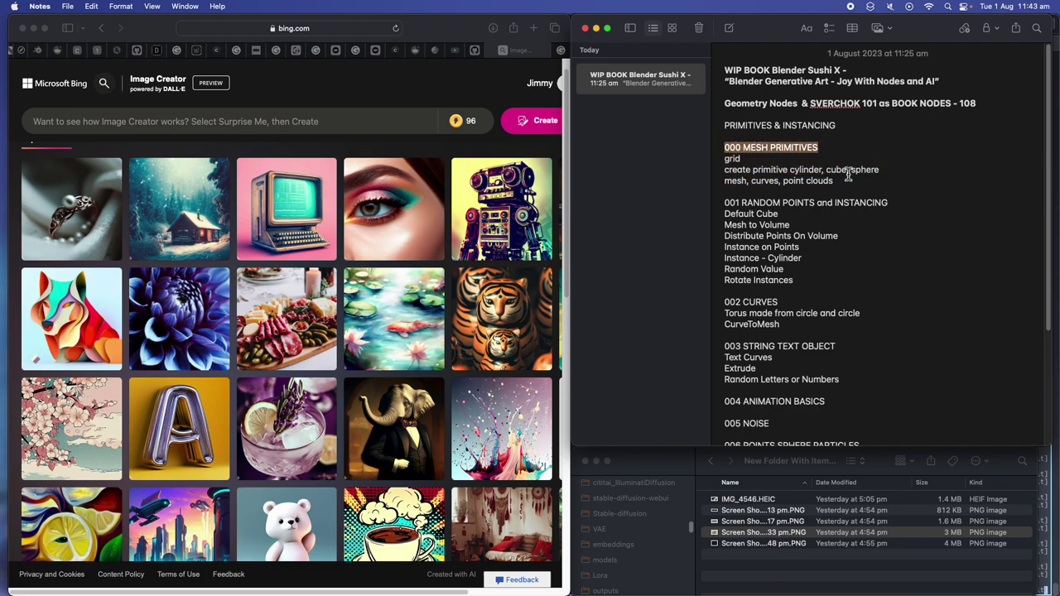
Highlight words in the 001, 002 and 003 headings one after another and look over the following outline sections
drag(743, 204, 827, 208)
drag(735, 311, 780, 303)
drag(746, 346, 777, 346)
scroll(777, 375, down, 2)
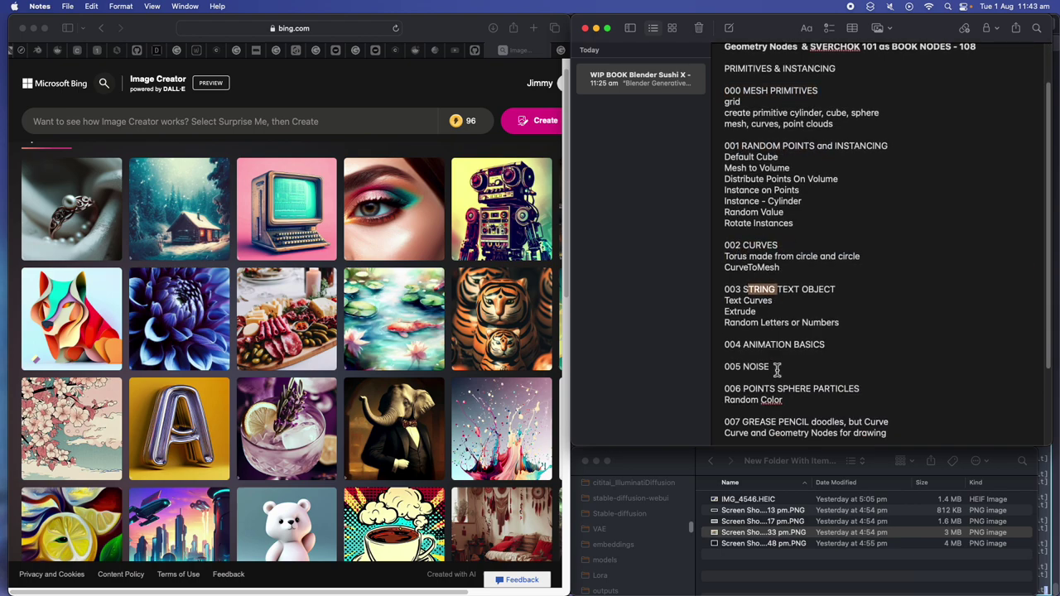
scroll(760, 365, up, 2)
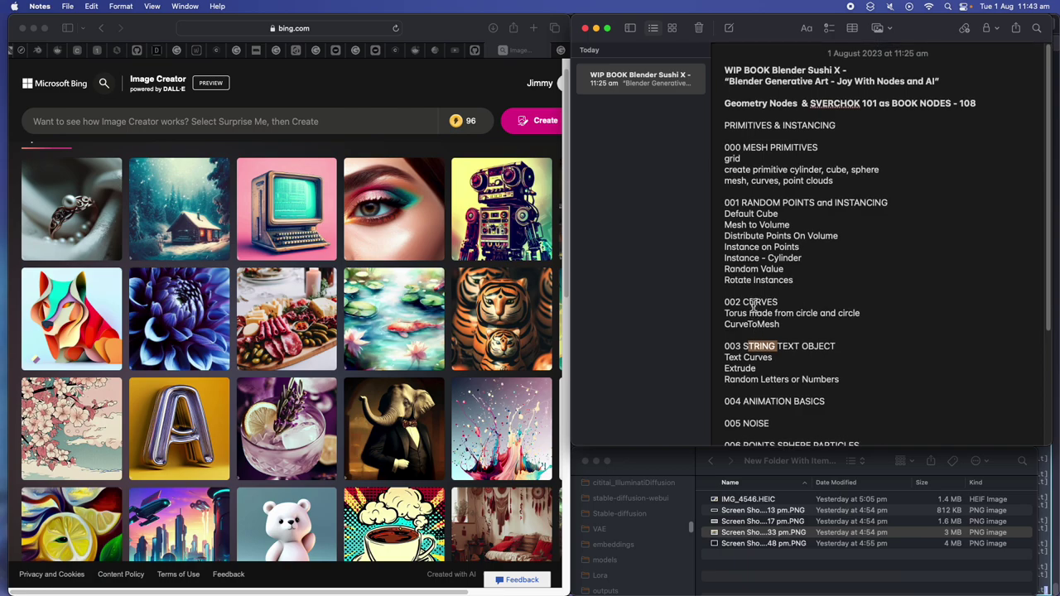
Preview the screenshot from 4.54.33 pm in the Finder folder and close the preview
click(688, 462)
click(748, 521)
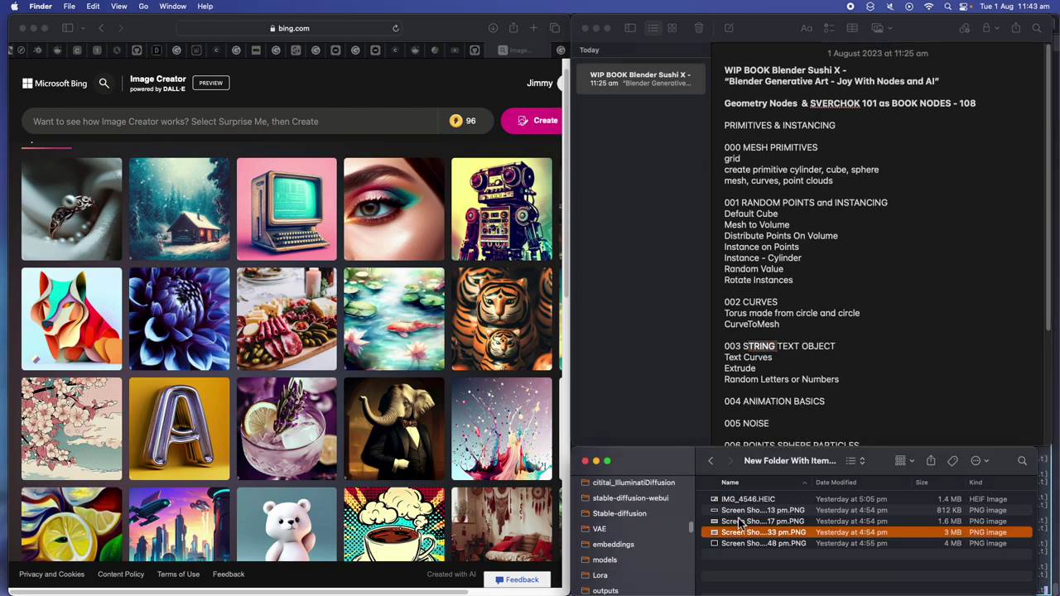
key(space)
key(Down)
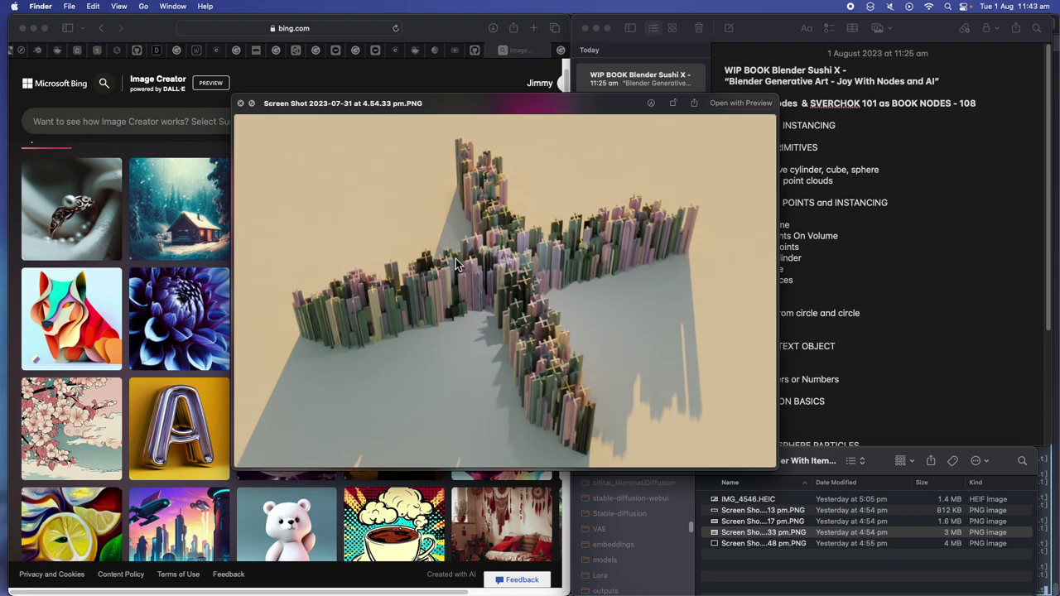
click(241, 104)
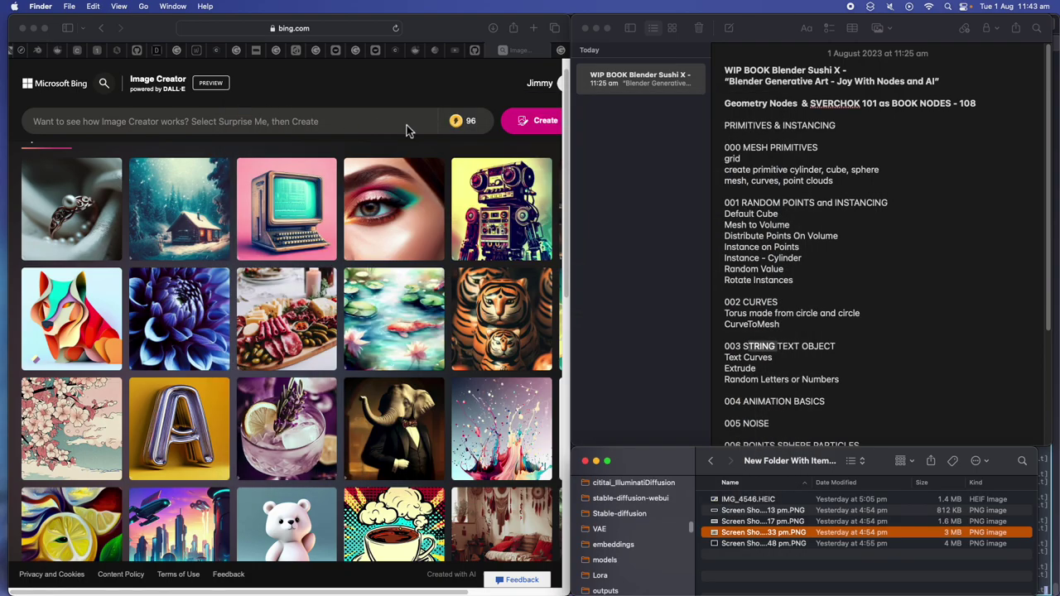
Glance at the default Blender scene, return to Finder and briefly preview the 4.54.33 pm screenshot again
key(ctrl+Right)
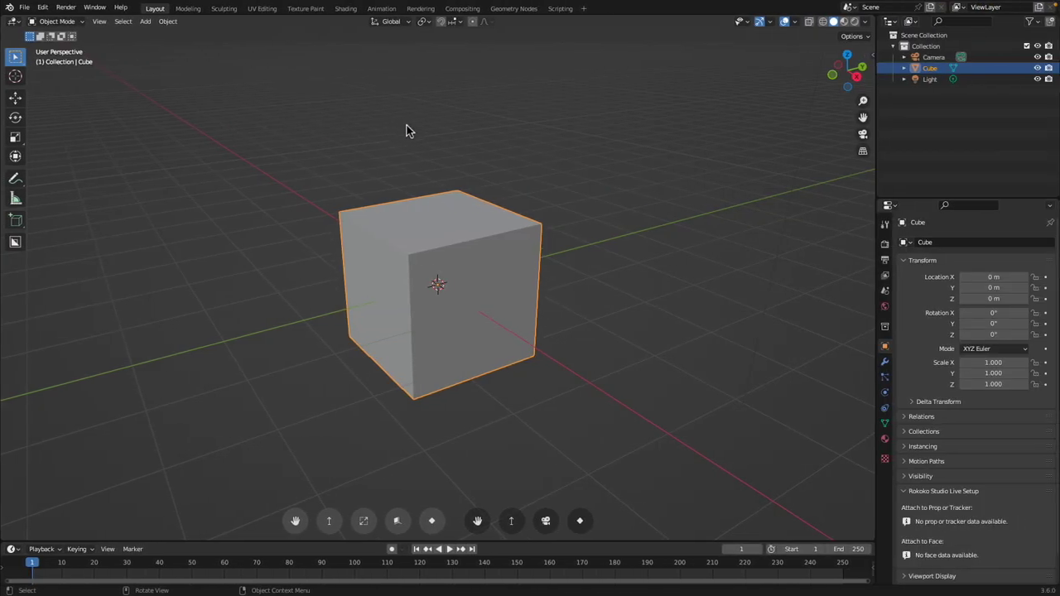
key(ctrl+Left)
click(766, 543)
click(766, 532)
key(space)
key(space)
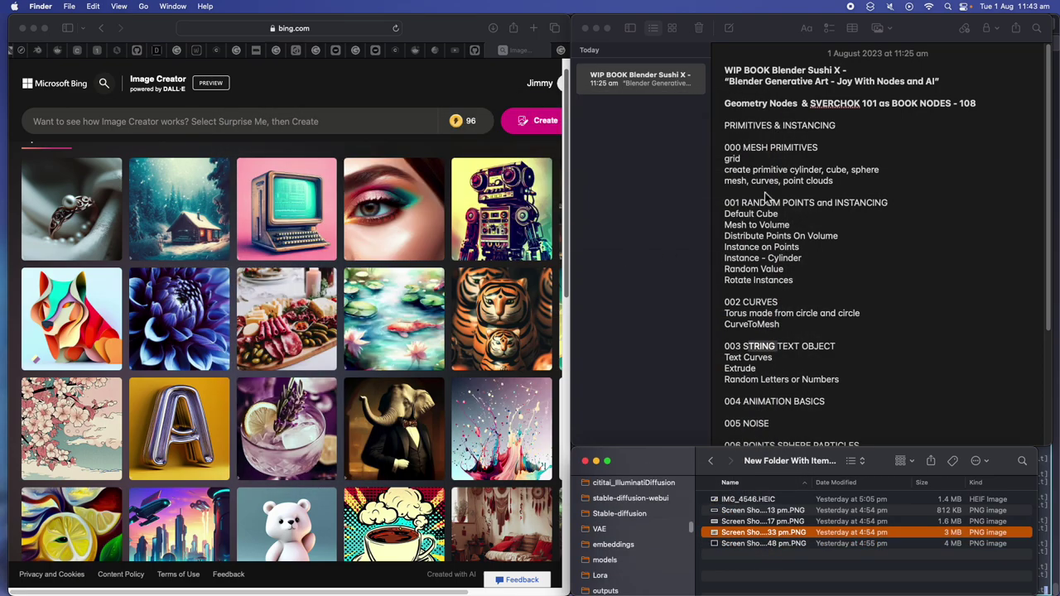
Switch to Notes, highlight the start of the 001 RANDOM POINTS and INSTANCING section and clear the highlight
click(771, 192)
drag(771, 193, 768, 225)
click(776, 170)
Switch to Blender and split the 3D viewport into an upper and a lower area
key(ctrl+Right)
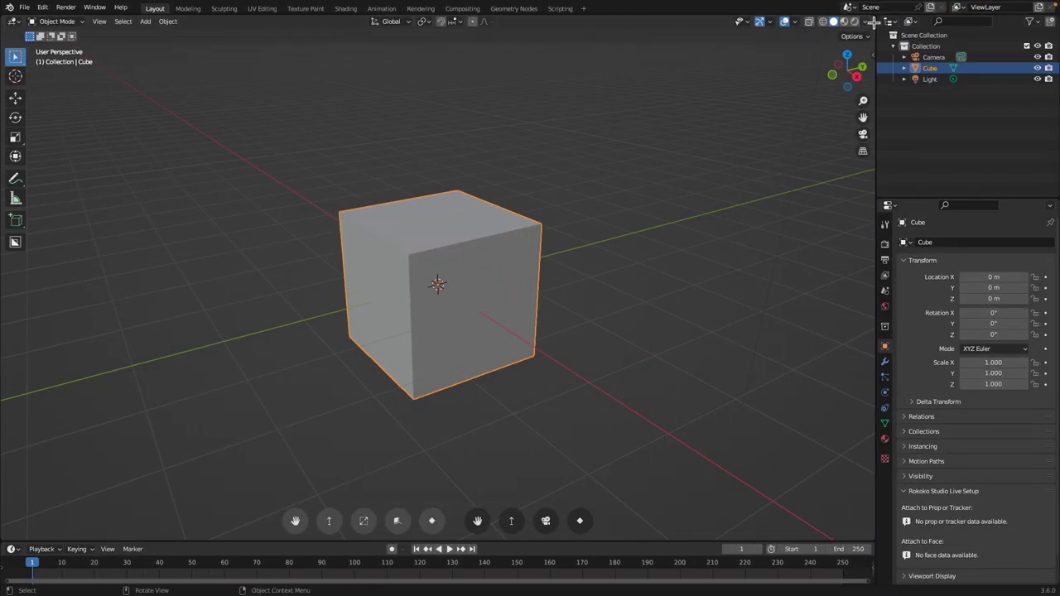
drag(869, 38, 862, 234)
middle_drag(399, 338, 430, 343)
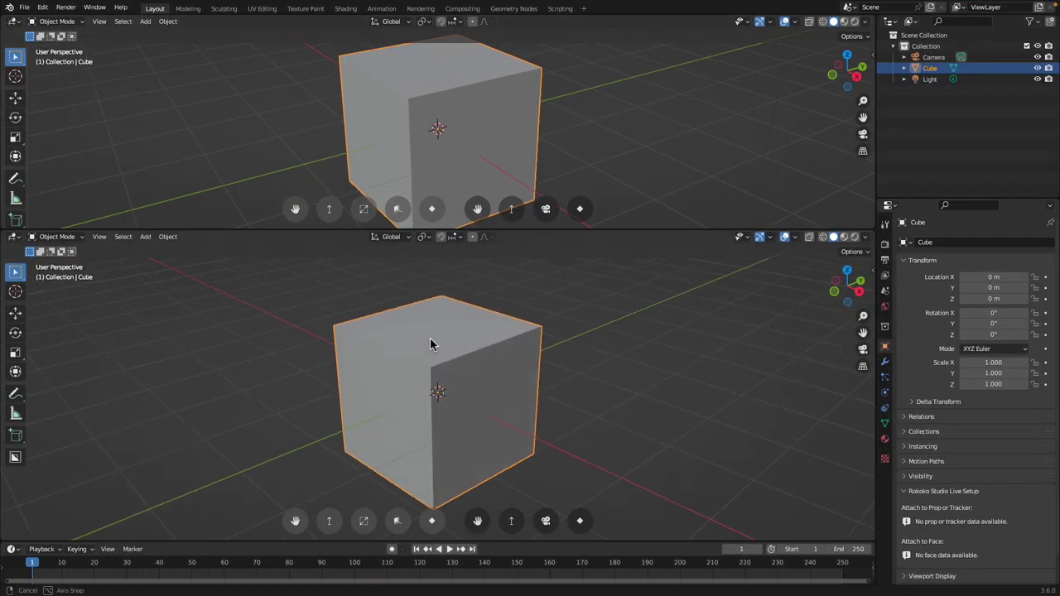
Add a Geometry Nodes modifier with a new node group to the Cube
click(884, 363)
click(925, 244)
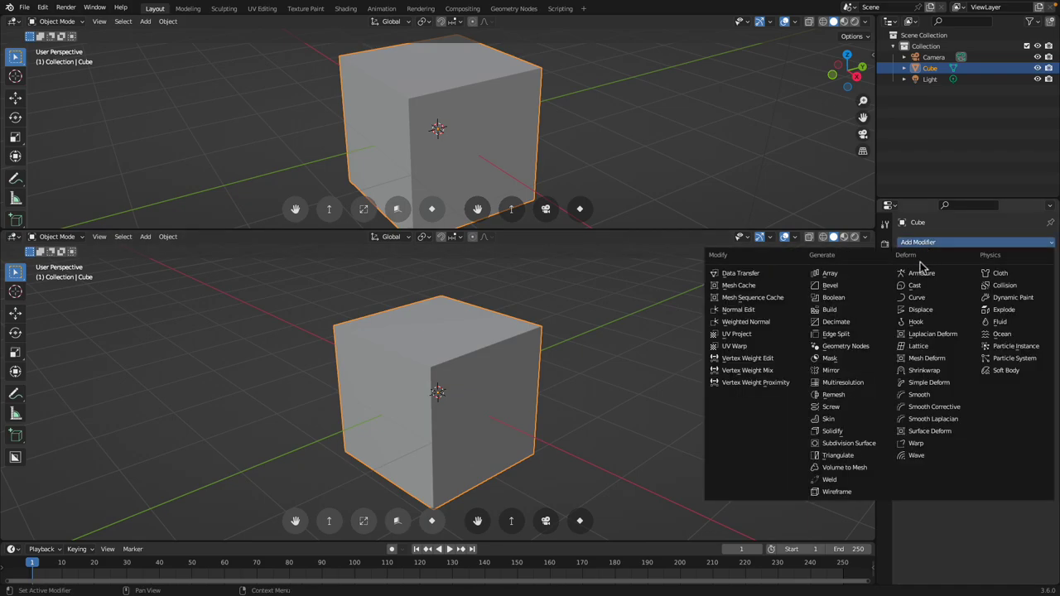
click(860, 350)
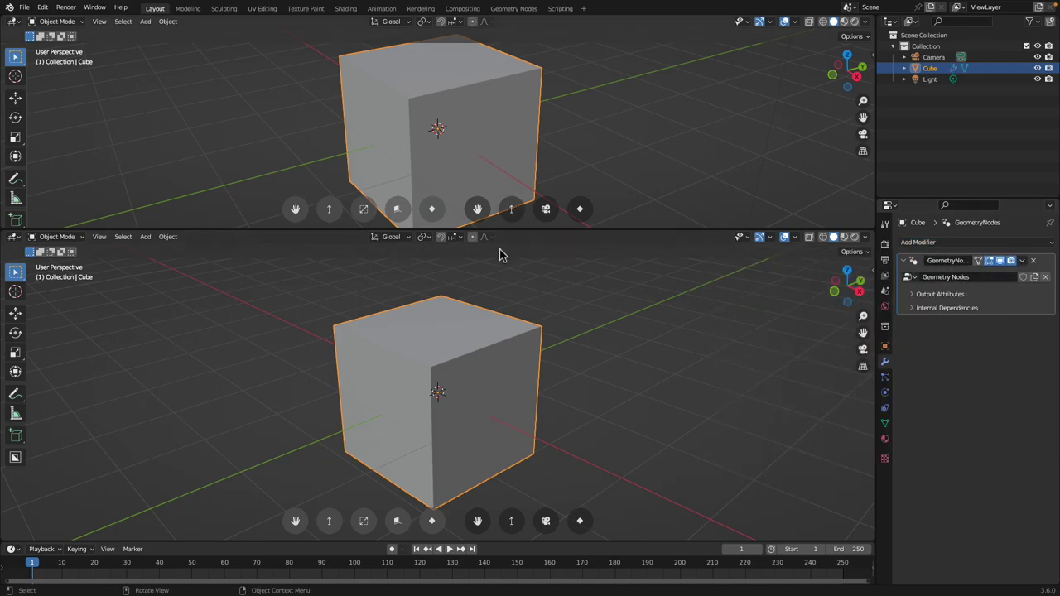
middle_drag(538, 342, 507, 330)
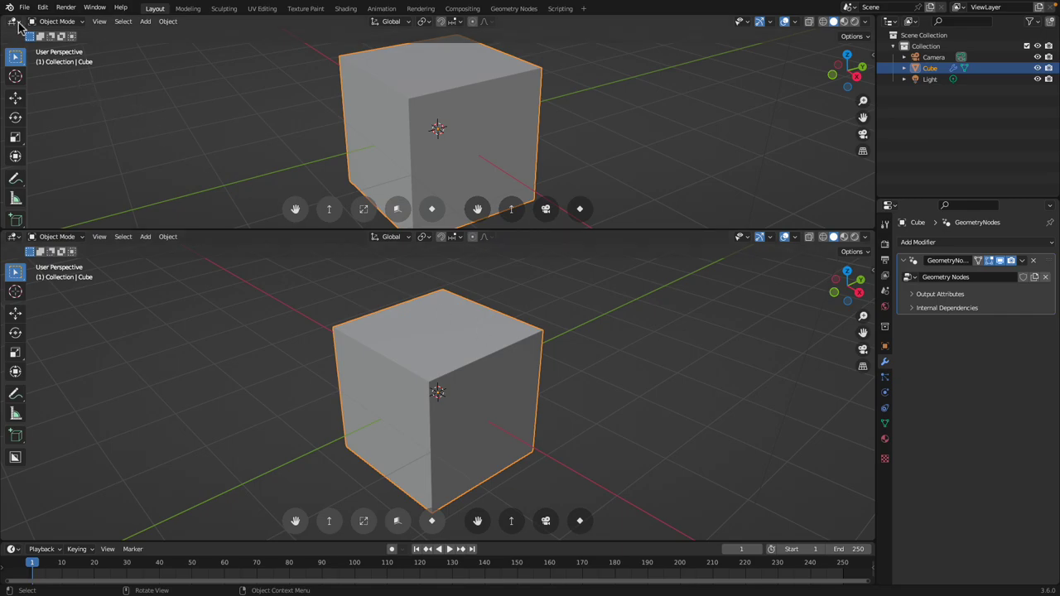
Turn the upper viewport into a Geometry Node Editor and make that area slightly taller
click(14, 20)
click(48, 124)
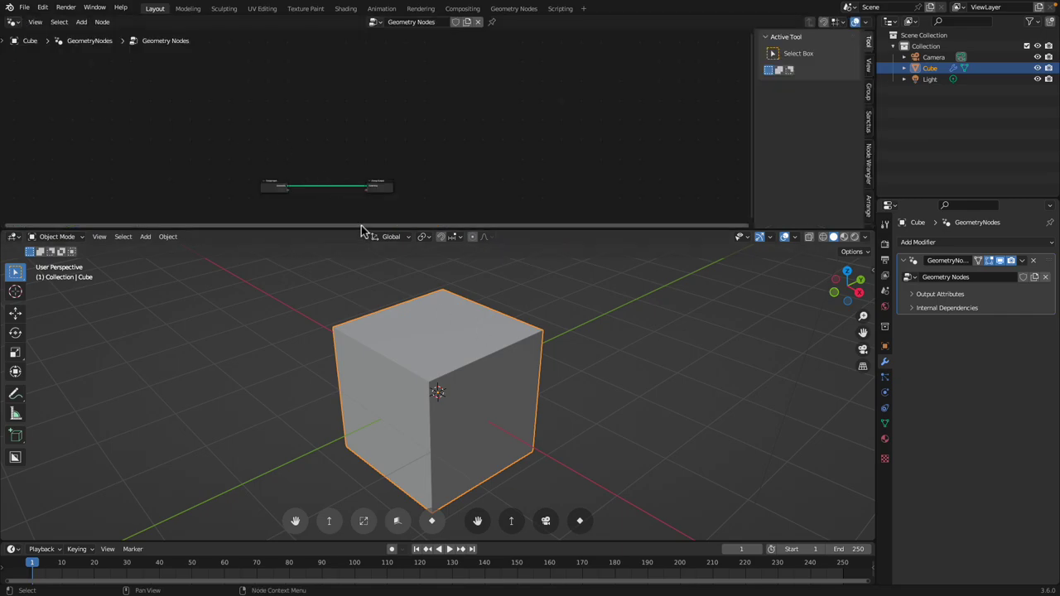
drag(367, 230, 360, 236)
scroll(374, 123, up, 5)
scroll(339, 116, up, 3)
mouse_move(438, 315)
middle_down()
mouse_move(464, 326)
mouse_move(393, 333)
mouse_move(421, 307)
middle_up()
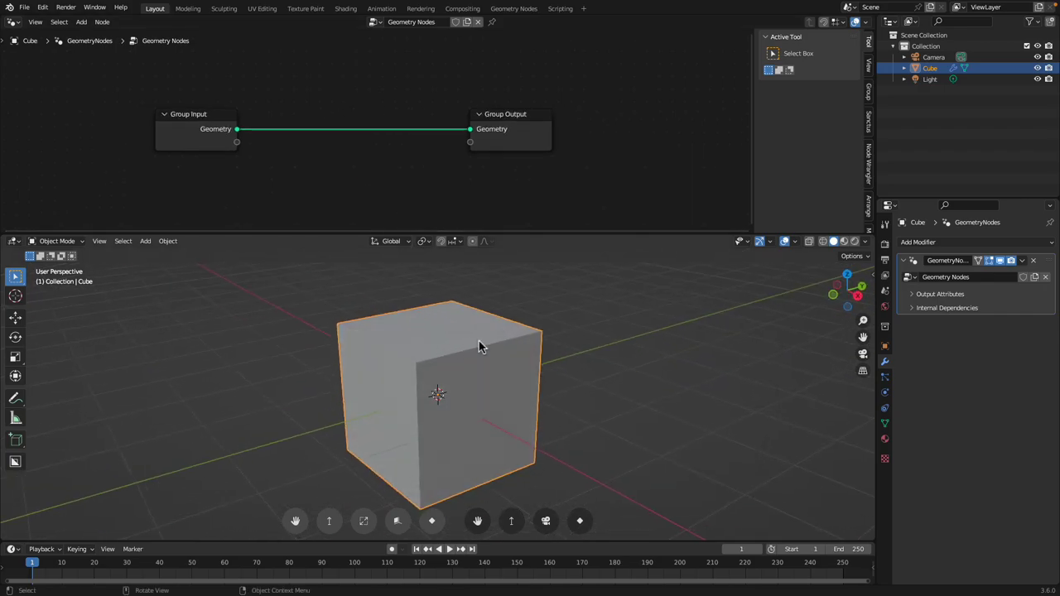
drag(550, 238, 552, 256)
scroll(469, 204, down, 1)
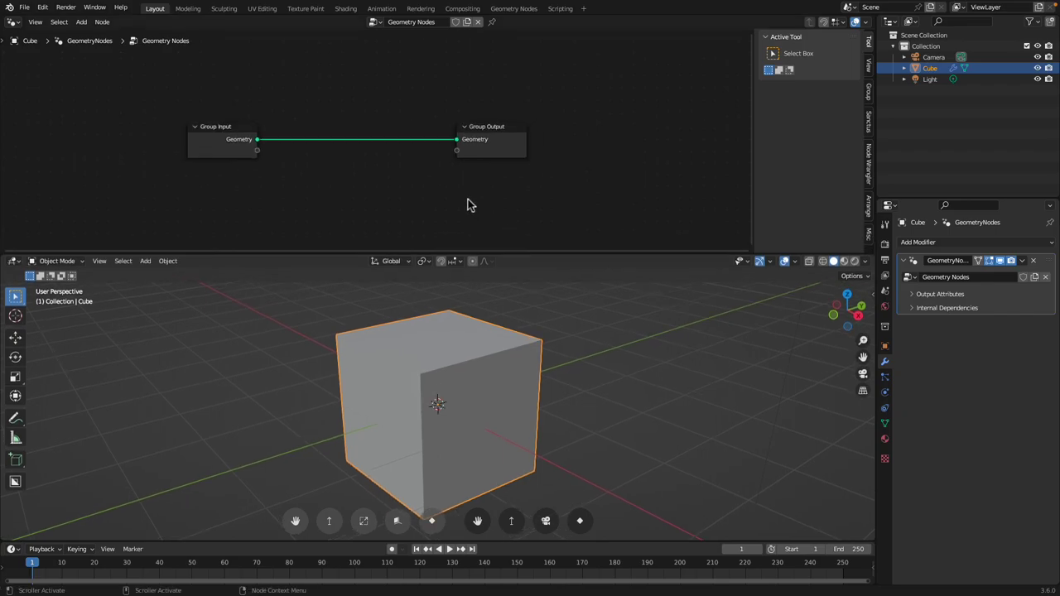
Spread the Group Output and Group Input nodes apart, and highlight the 000 MESH PRIMITIVES section in Notes
drag(519, 126, 577, 133)
drag(238, 128, 196, 138)
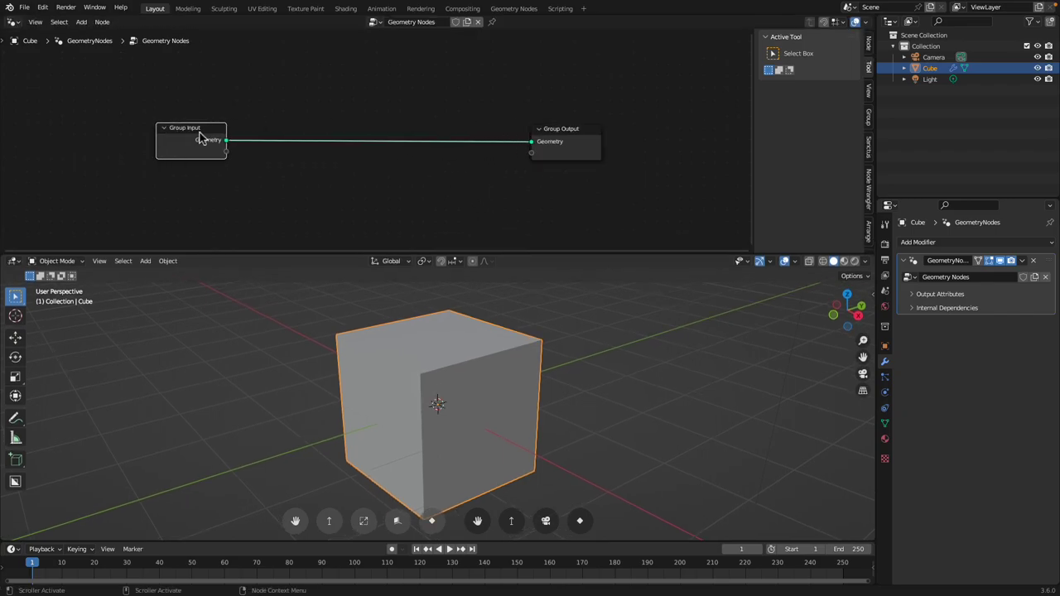
scroll(222, 142, down, 1)
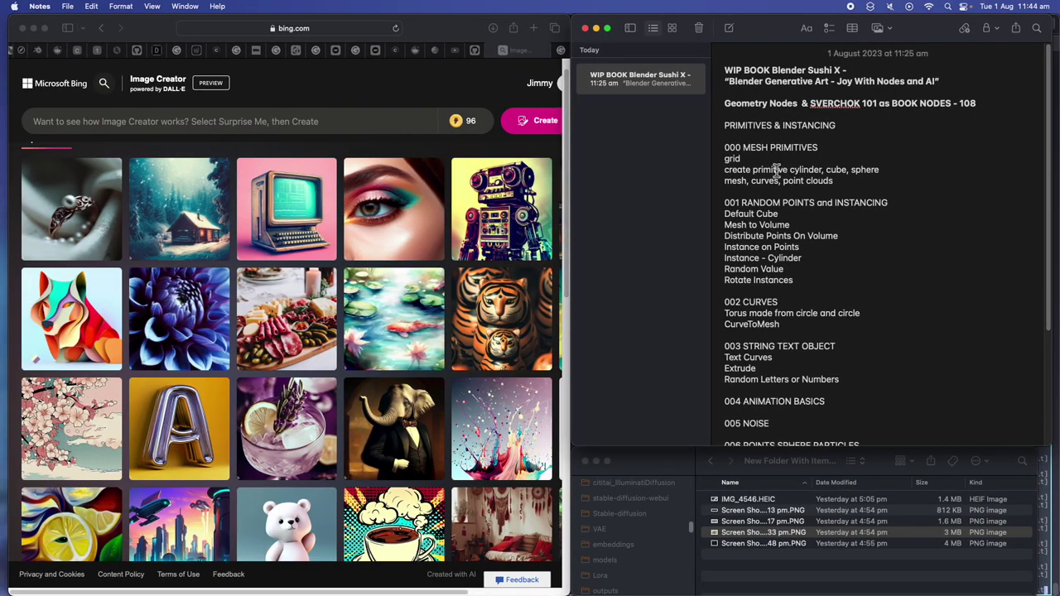
drag(750, 149, 779, 214)
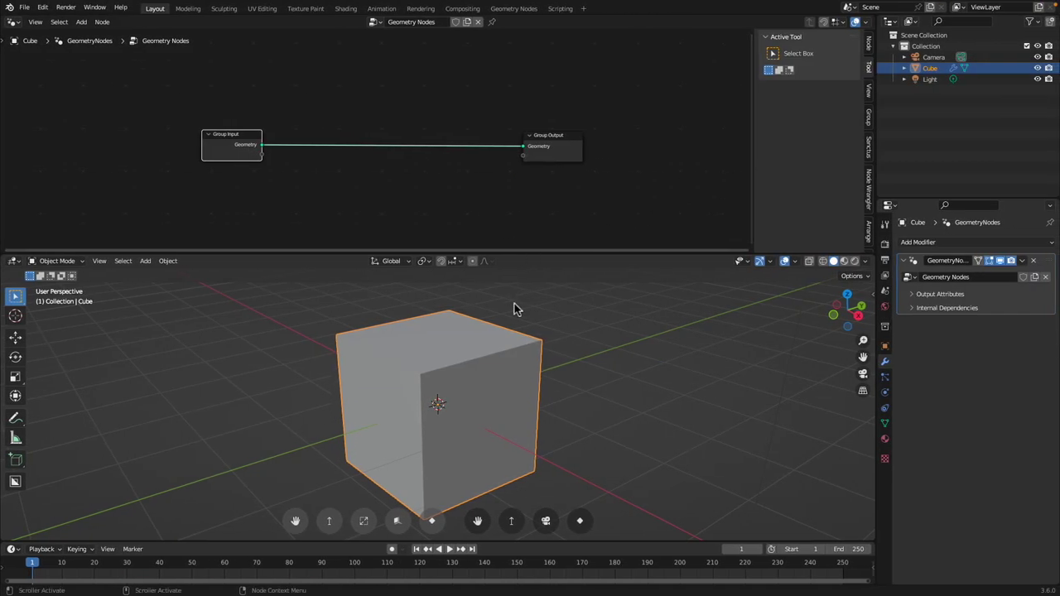
Back in Blender, add a Star curve primitive node and feed its Curve output into the Group Output's Geometry
scroll(527, 316, down, 1)
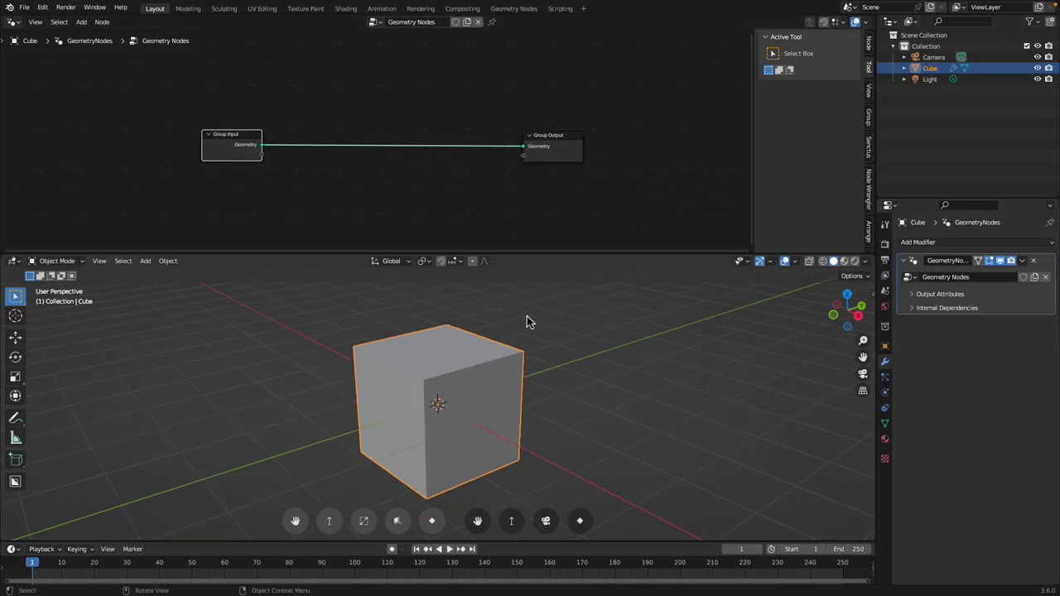
middle_drag(410, 158, 438, 168)
scroll(368, 131, up, 1)
key(shift+a)
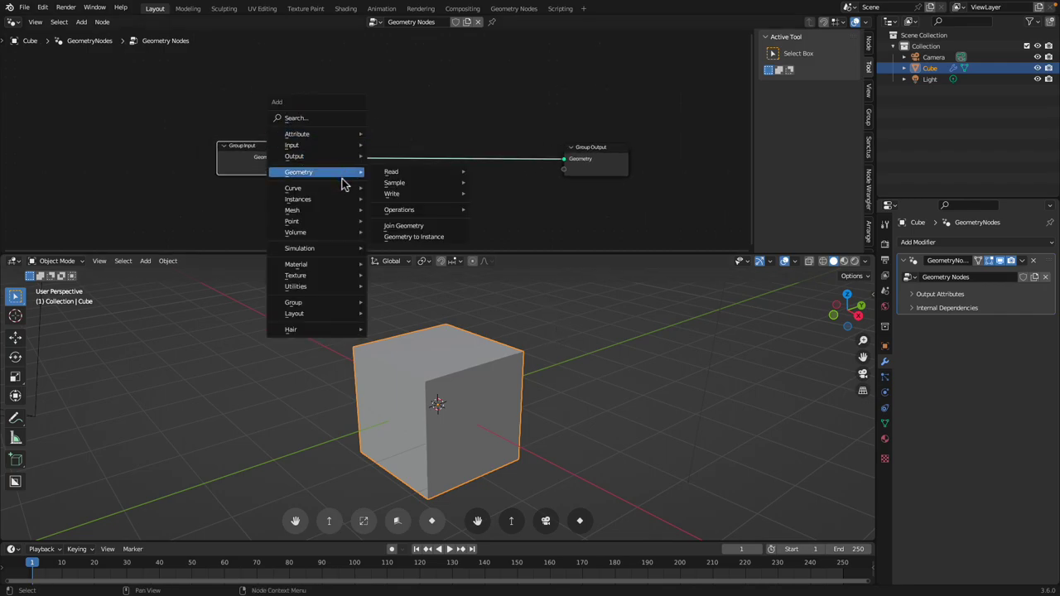
mouse_move(343, 189)
mouse_move(410, 190)
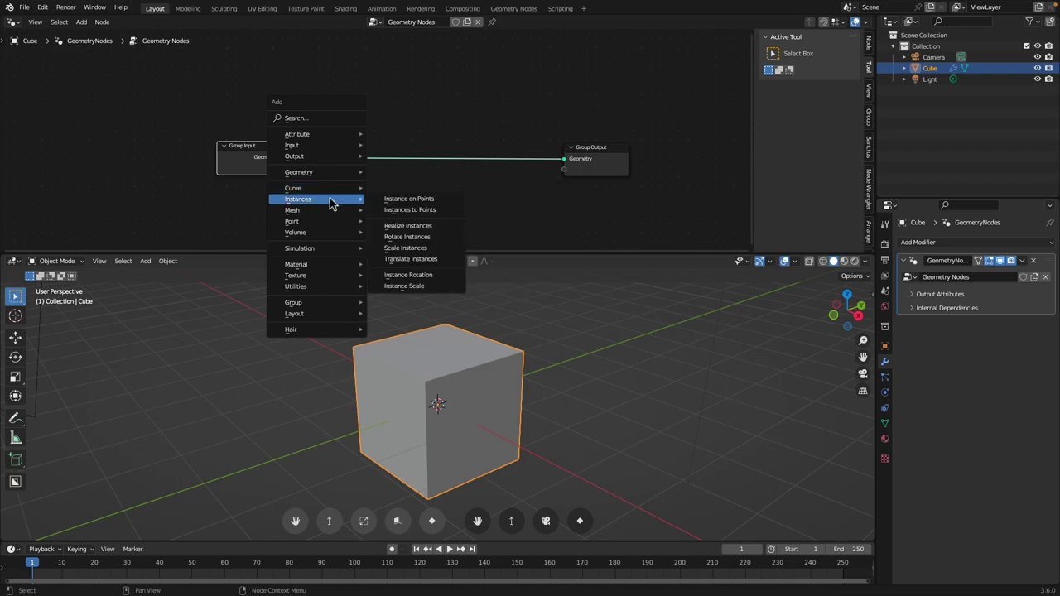
mouse_move(329, 223)
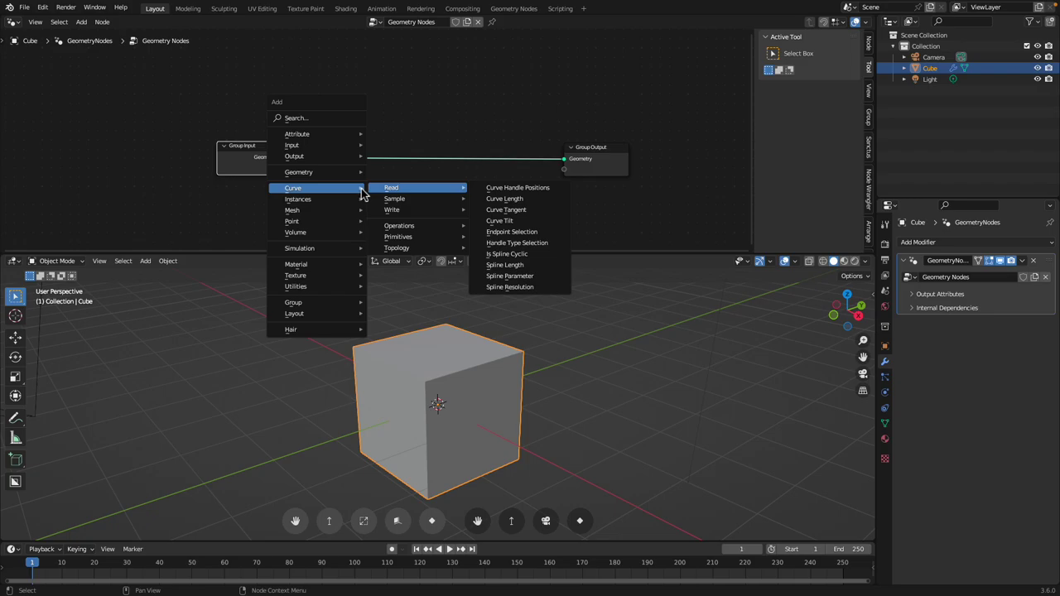
mouse_move(414, 238)
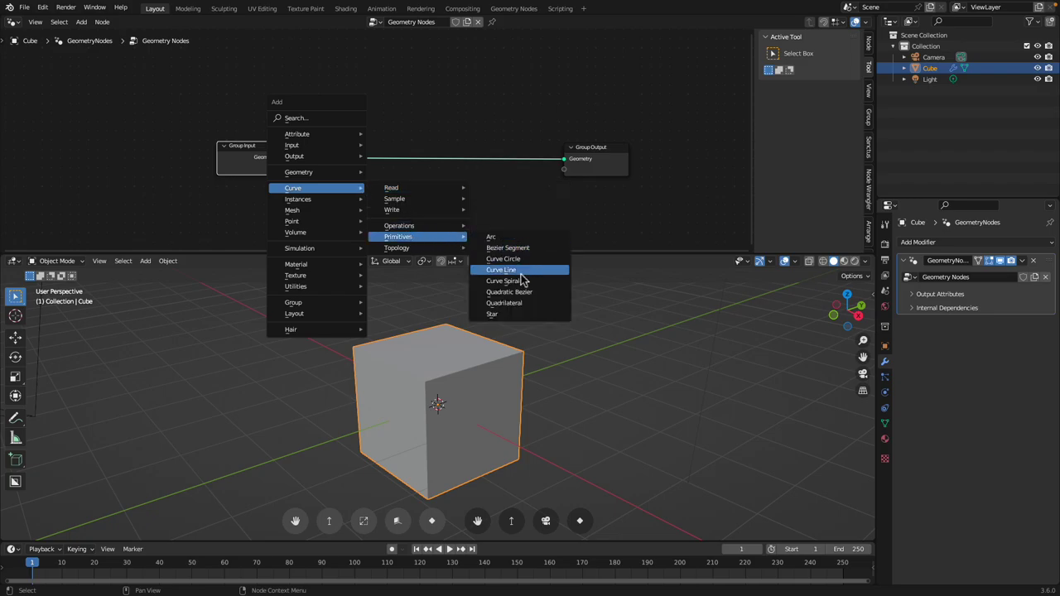
click(508, 317)
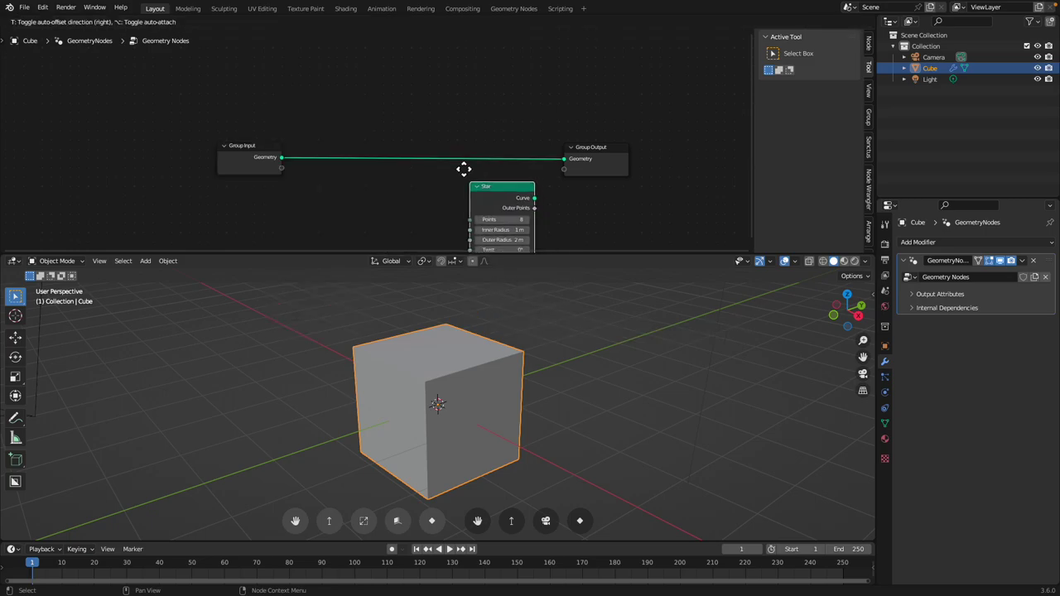
click(406, 91)
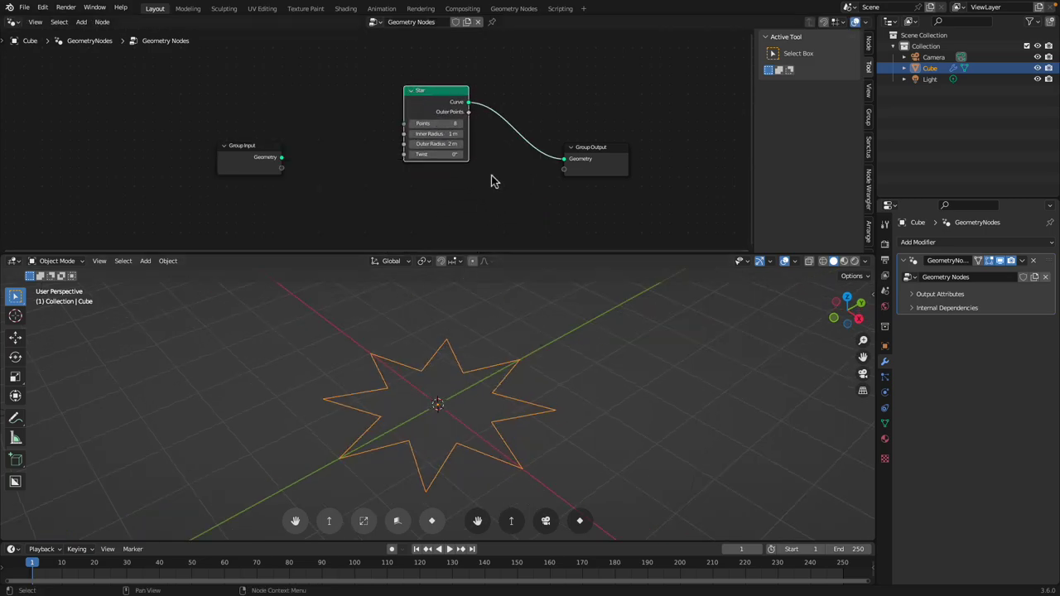
Space out the Star, Group Output and Group Input nodes and enlarge the node editor area slightly
click(566, 146)
middle_drag(528, 309, 438, 267)
scroll(432, 114, down, 1)
drag(433, 113, 367, 96)
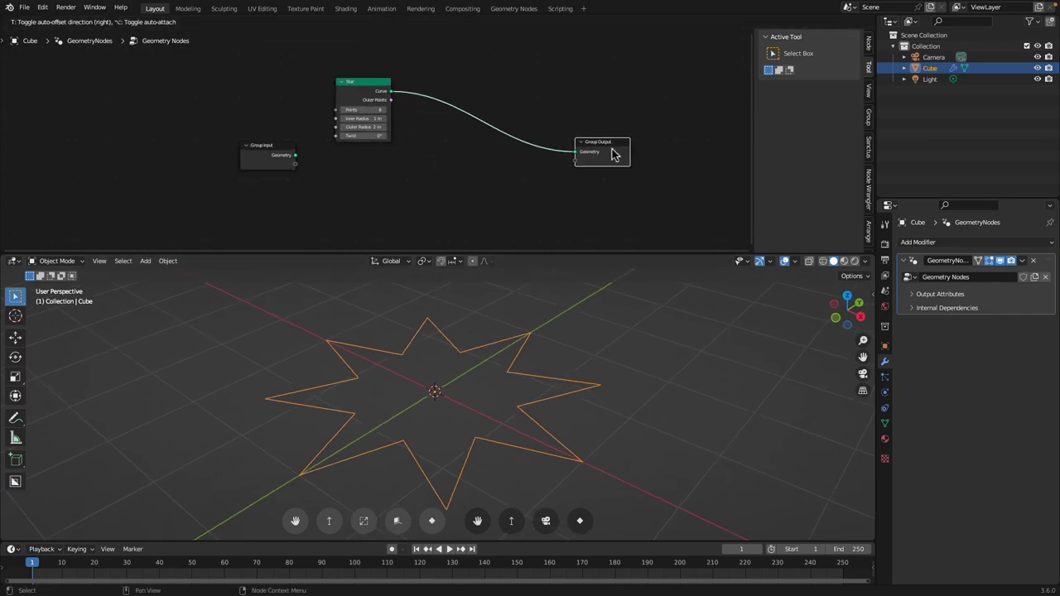
drag(575, 255, 572, 266)
middle_drag(458, 340, 462, 384)
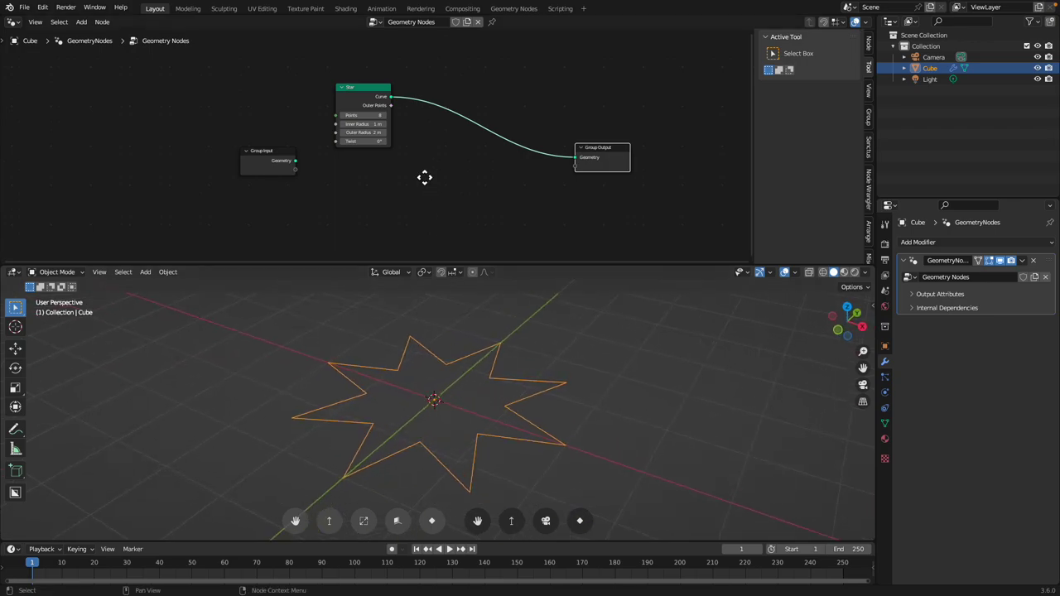
drag(270, 157, 211, 141)
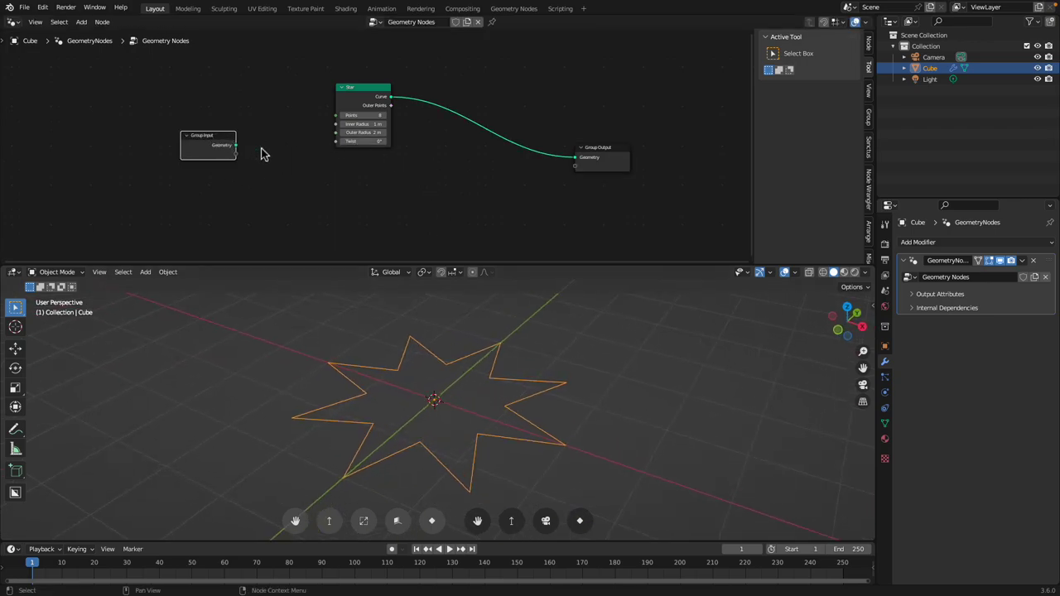
Reposition the Star and Group Output nodes, and add a Curve Circle primitive node below the Star
drag(354, 90, 384, 76)
middle_drag(401, 170, 391, 154)
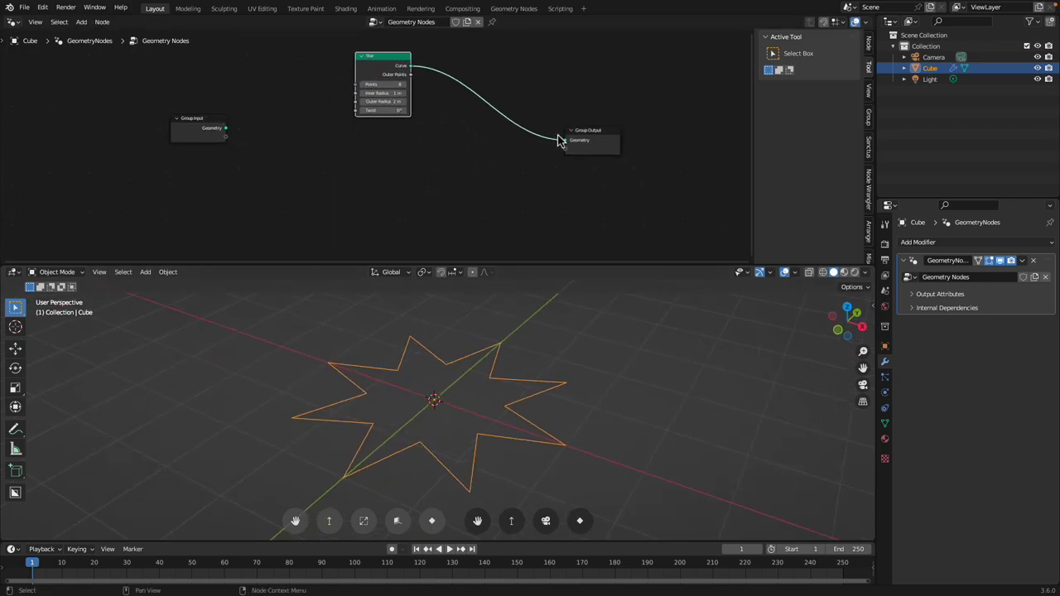
drag(577, 131, 584, 128)
middle_drag(576, 322, 555, 324)
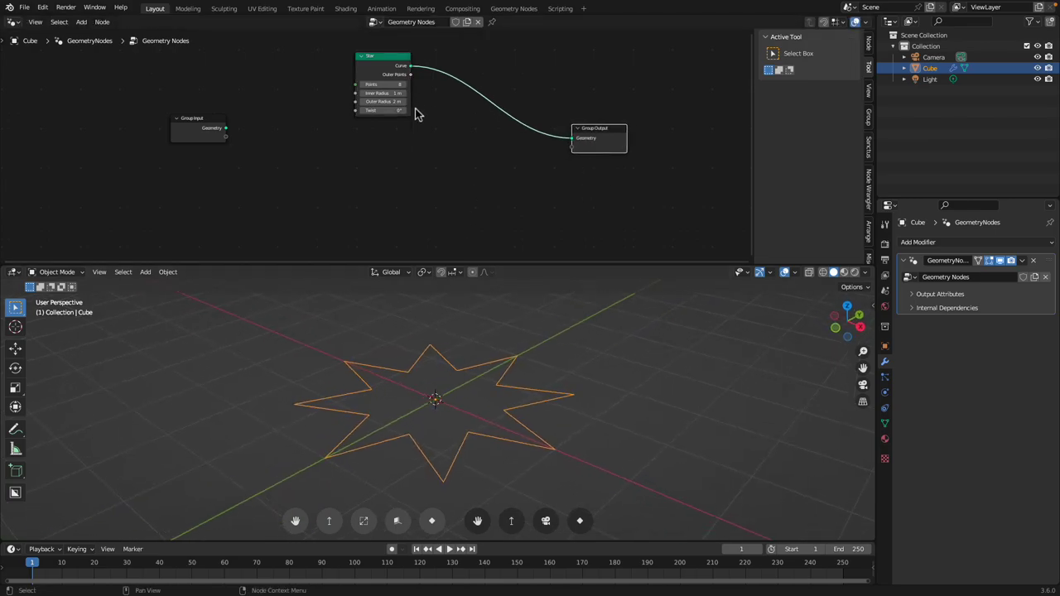
key(shift+a)
mouse_move(416, 174)
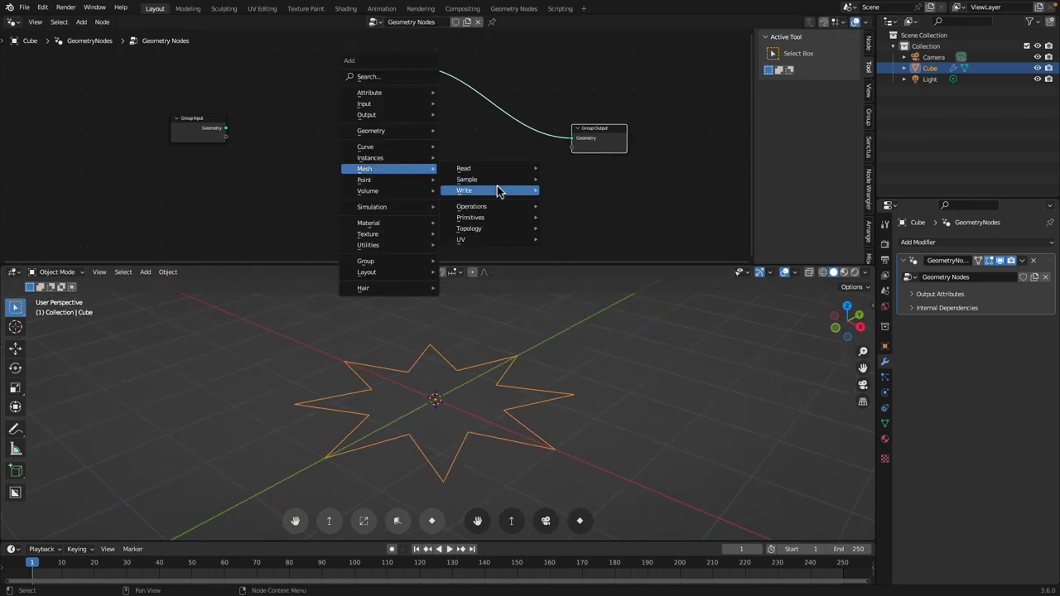
mouse_move(421, 146)
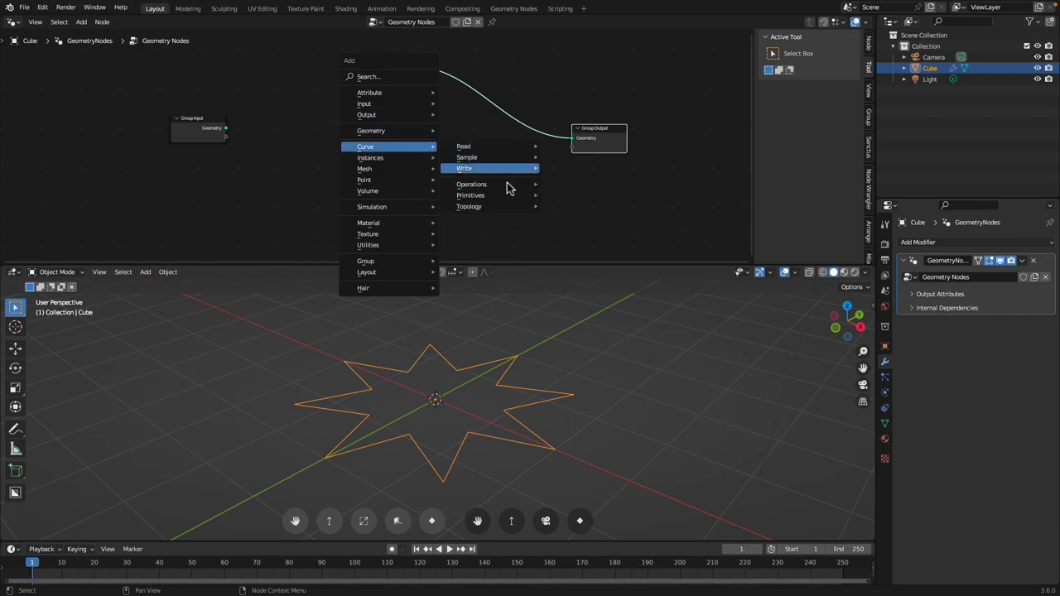
mouse_move(507, 197)
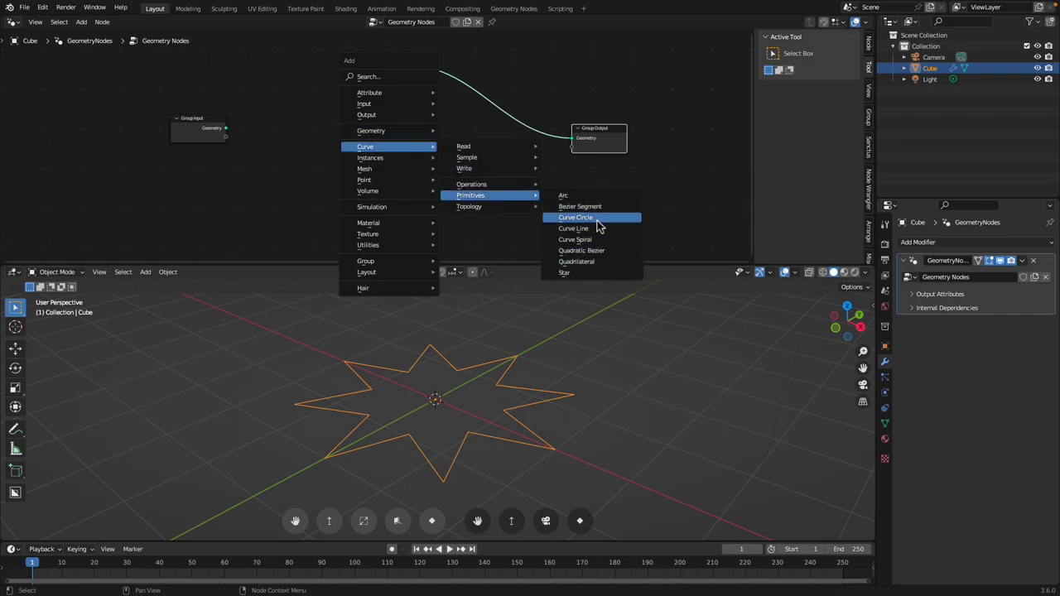
click(597, 217)
click(442, 165)
Set the Star node to 19 points, 1.51 m inner radius and 2.05 m outer radius, shifting it above the Curve Circle
scroll(391, 114, up, 2)
drag(384, 95, 468, 95)
drag(384, 64, 432, 84)
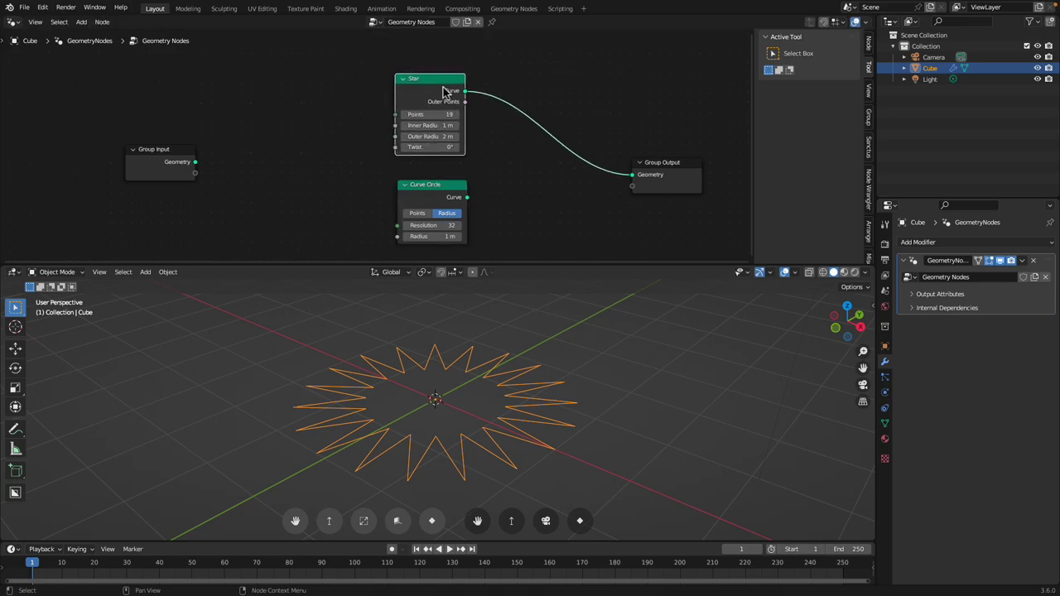
scroll(407, 78, up, 2)
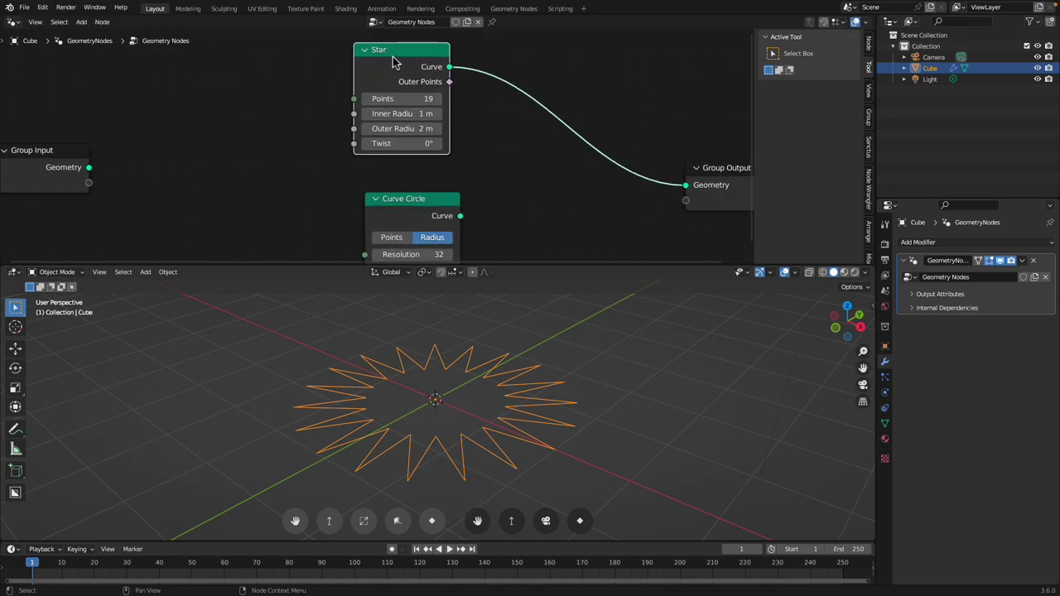
scroll(396, 64, down, 1)
mouse_move(407, 116)
mouse_down()
mouse_move(476, 129)
mouse_move(392, 129)
mouse_move(405, 129)
mouse_up()
click(403, 169)
Feed the Curve Circle's Curve output into the Group Output's Geometry and set its Resolution to 4
middle_drag(403, 169, 397, 145)
drag(428, 188, 656, 159)
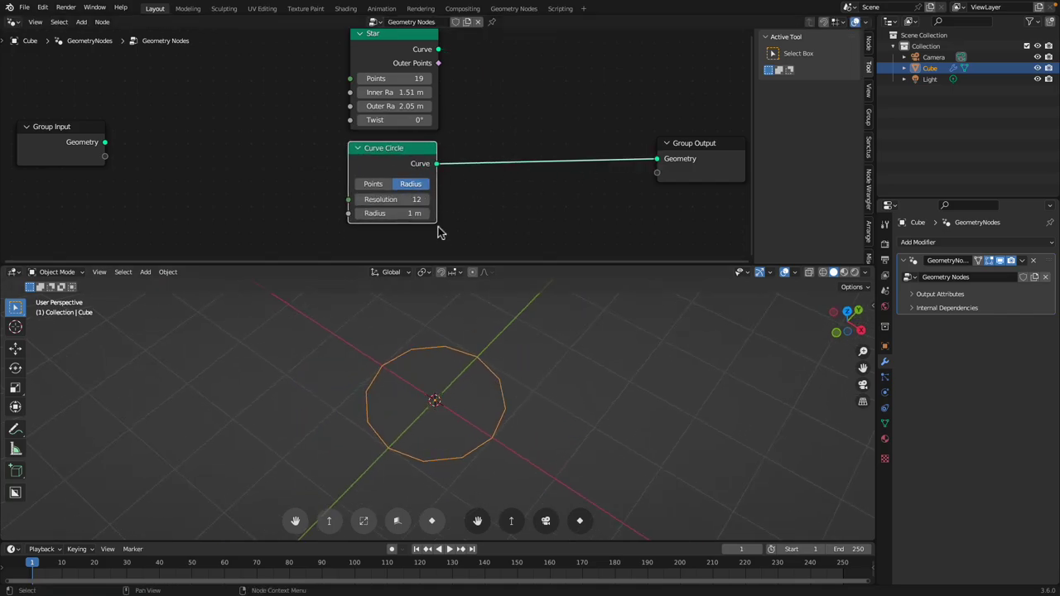
double_click(418, 202)
text(4)
key(Return)
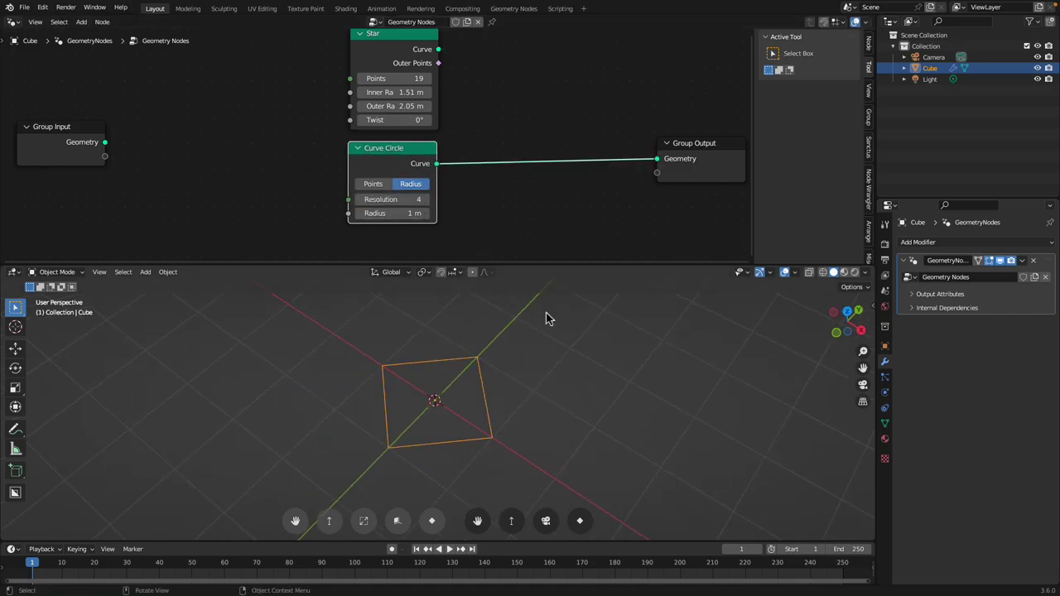
Raise the Curve Circle's Resolution to 7, select all scene objects, and move the Group Output closer to the circle node
click(428, 200)
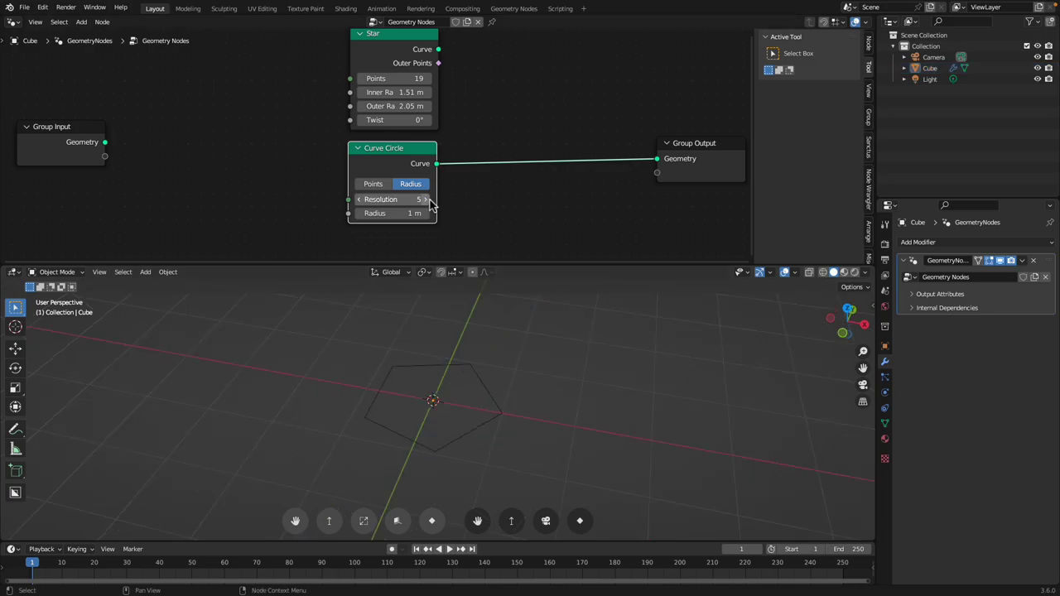
click(428, 200)
middle_drag(541, 373, 532, 363)
key(a)
middle_drag(497, 212, 491, 233)
drag(659, 166, 585, 129)
click(392, 76)
middle_drag(498, 358, 490, 341)
Insert a Fill Curve node between the Curve Circle and the Group Output
key(shift+a)
mouse_move(482, 175)
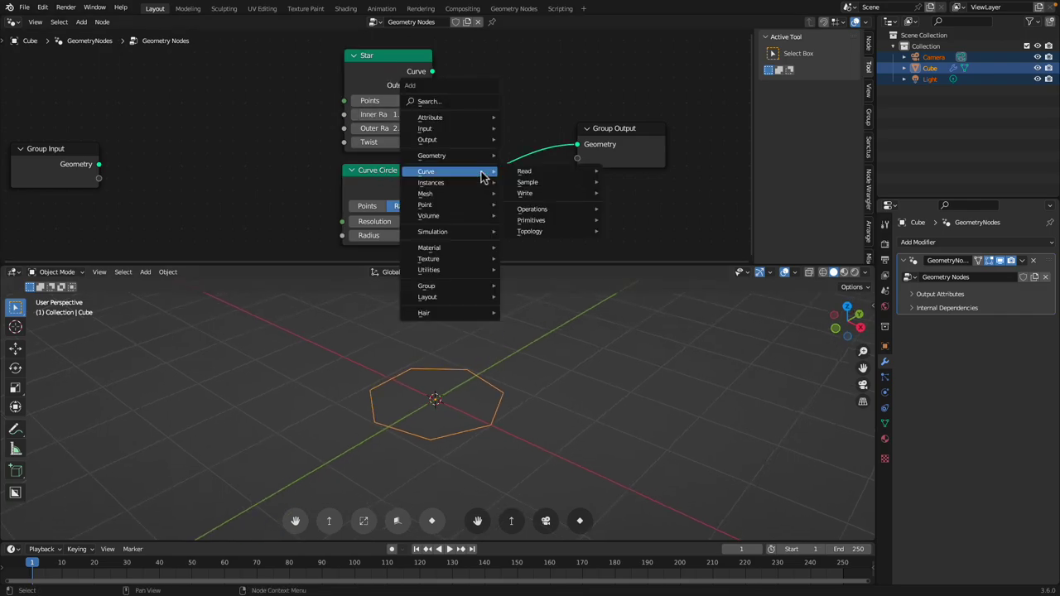
click(475, 103)
text(fil)
key(Return)
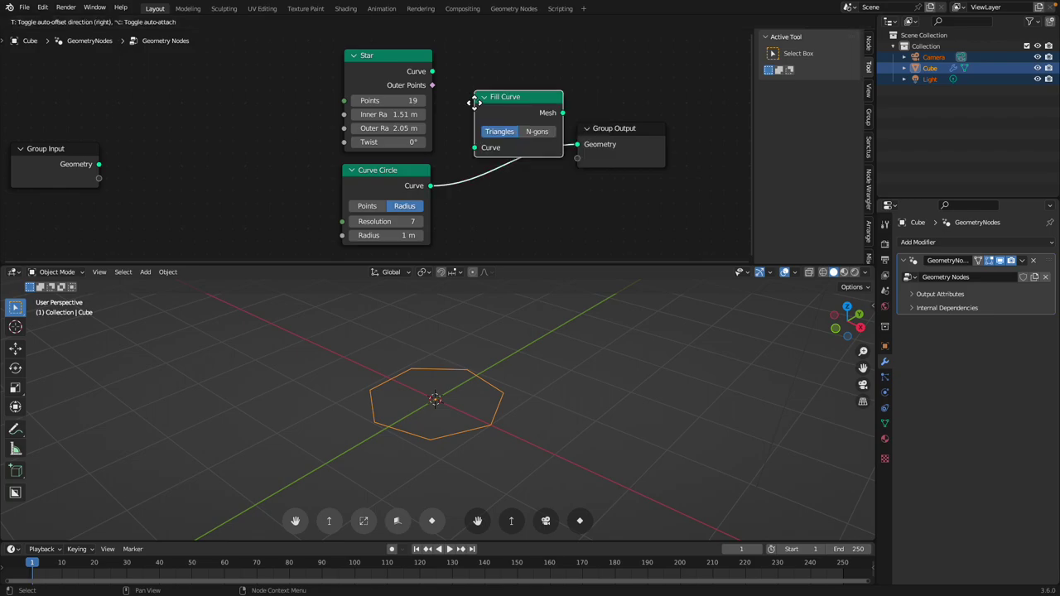
click(481, 118)
middle_drag(537, 388, 524, 367)
Insert an Extrude Mesh node between the Fill Curve and the Group Output
key(shift+a)
click(582, 169)
text(e)
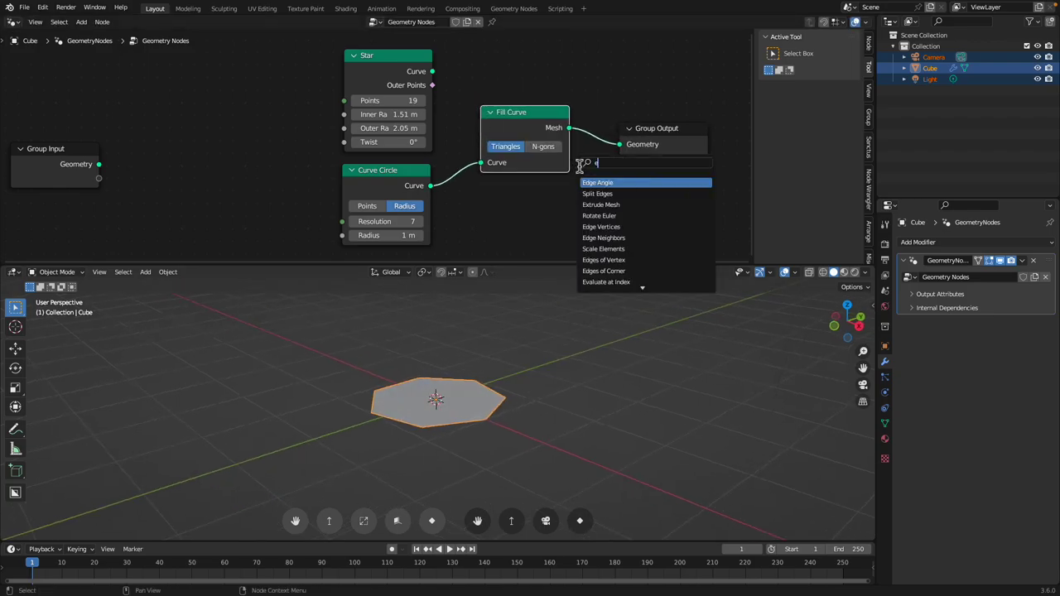
text(x)
click(601, 182)
click(606, 130)
Set the Extrude Mesh node's Offset Scale to 0.700
scroll(616, 192, down, 1)
middle_drag(615, 193, 578, 195)
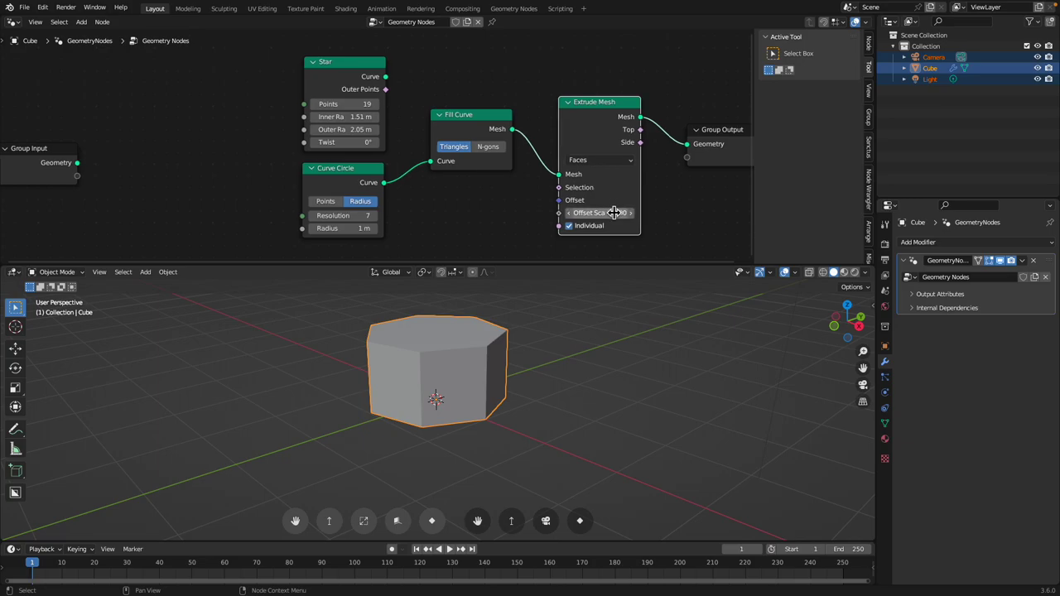
drag(614, 213, 590, 213)
scroll(597, 348, up, 2)
middle_drag(573, 338, 555, 382)
scroll(557, 351, down, 1)
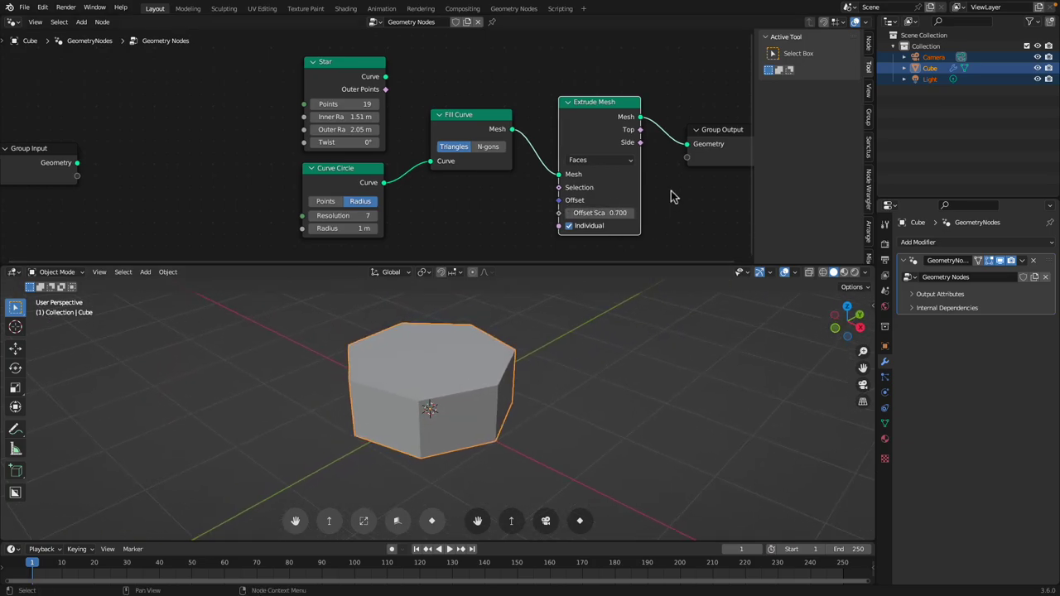
Try to feed the Star's Curve output into the Fill Curve node and adjust the Extrude Mesh Offset Scale
drag(758, 168, 825, 168)
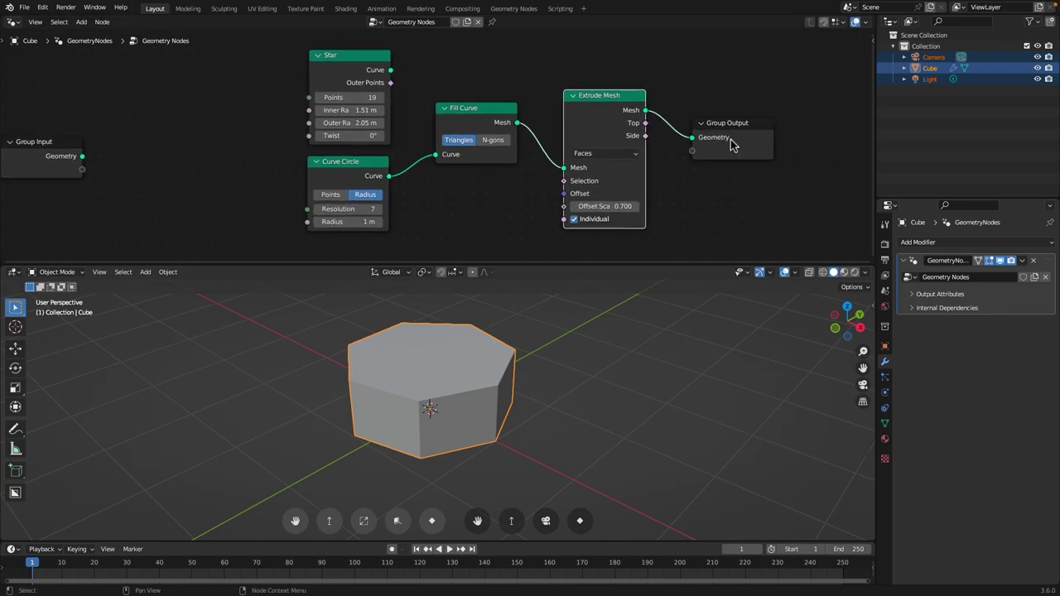
middle_drag(654, 320, 580, 369)
drag(352, 79, 435, 154)
middle_drag(473, 327, 479, 330)
mouse_move(603, 206)
mouse_down()
mouse_move(646, 207)
mouse_move(604, 207)
mouse_up()
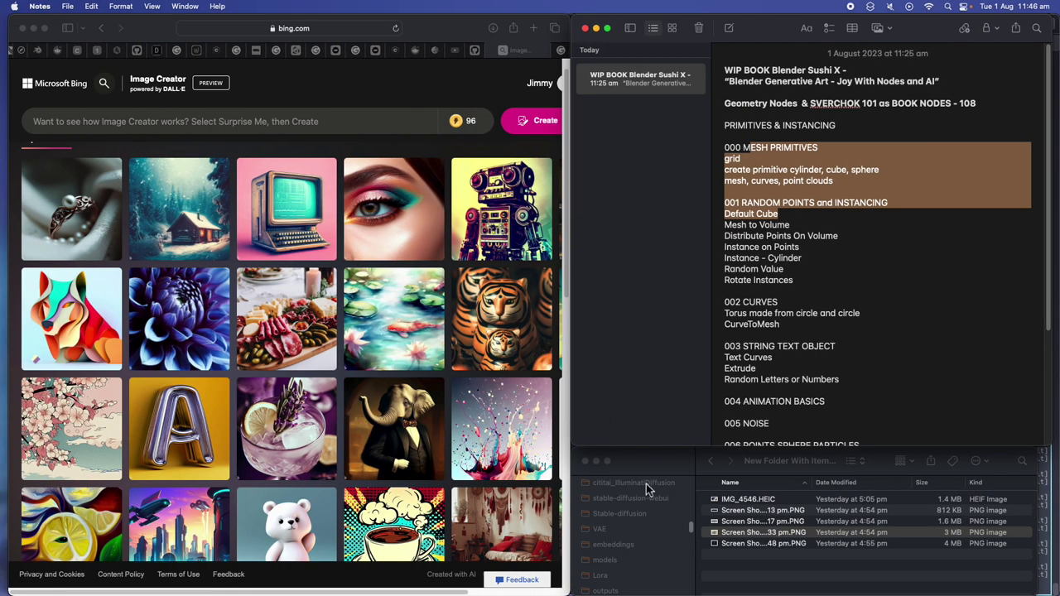
Relaunch Blender, dismiss its splash screen and make the window full screen
mouse_move(669, 589)
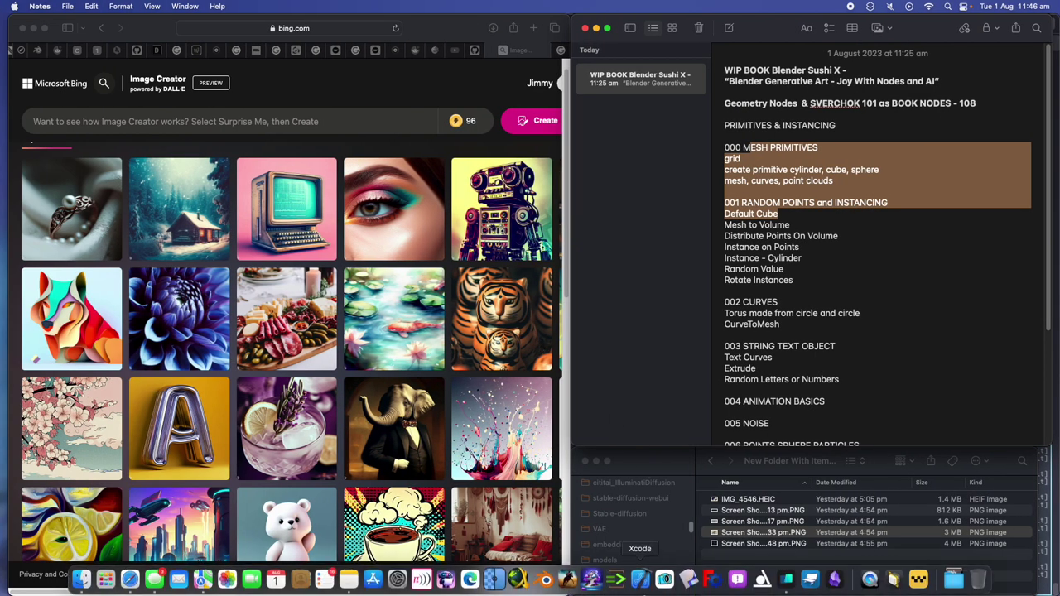
click(549, 579)
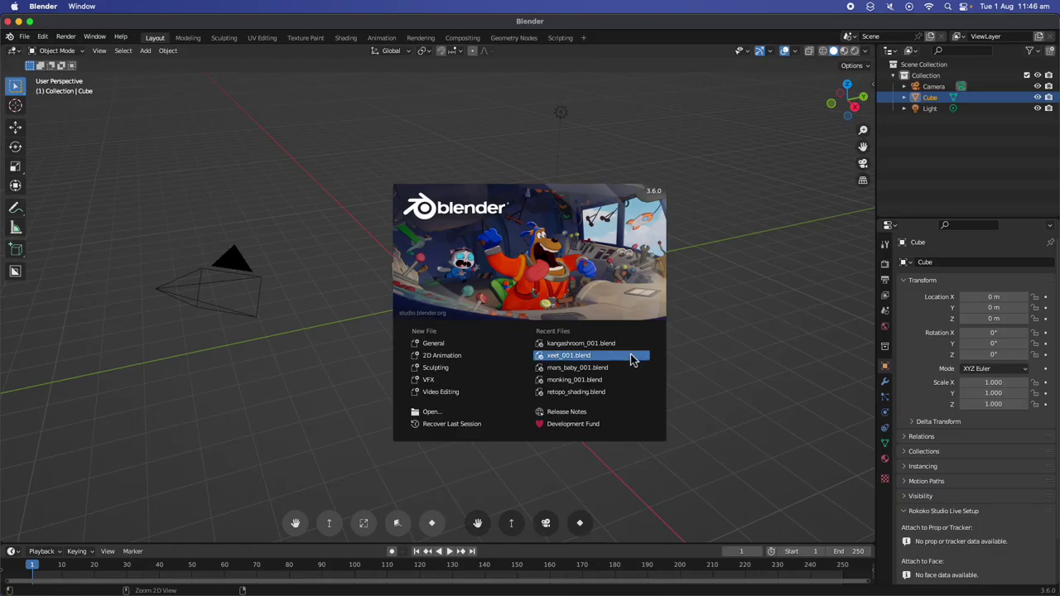
click(173, 88)
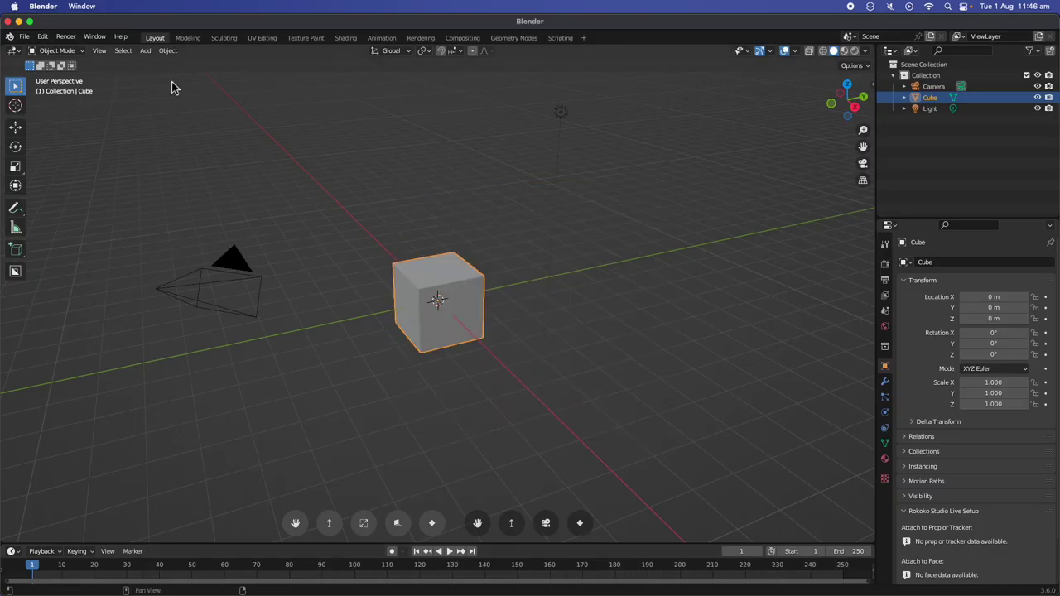
click(29, 21)
Split the 3D viewport into two stacked areas, dismissing the crash report, and turn the upper area into a Geometry Node Editor
middle_drag(556, 234, 745, 100)
drag(876, 23, 817, 273)
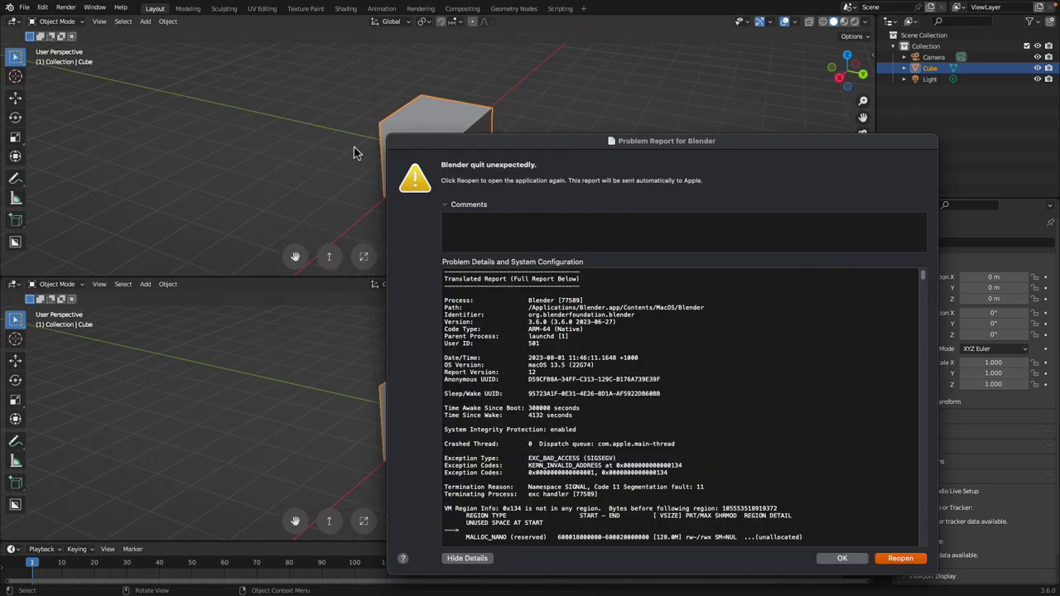
click(843, 558)
click(13, 21)
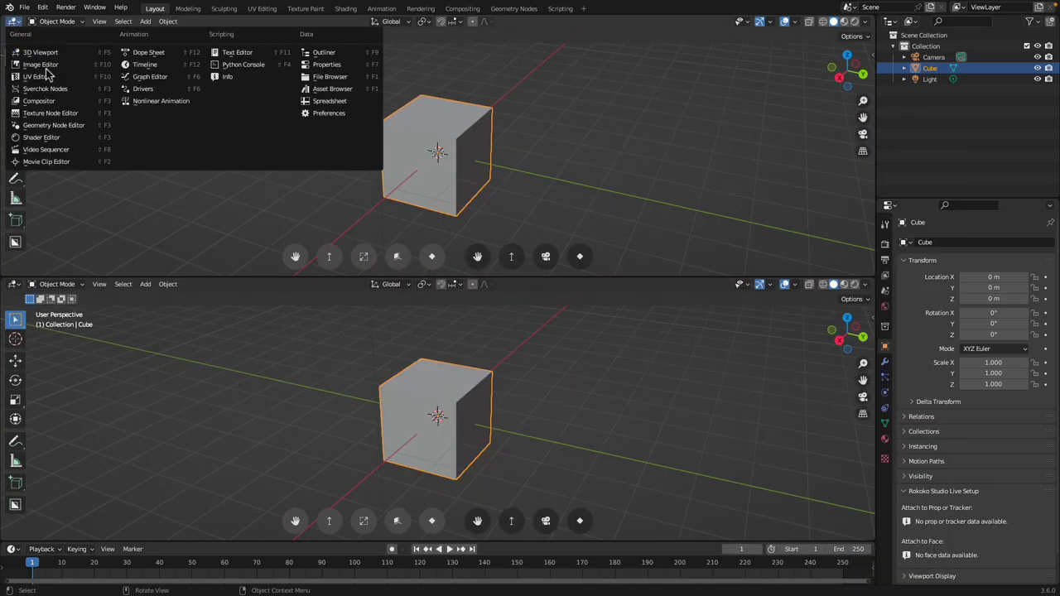
click(58, 123)
Create a new geometry node tree for the cube and insert a Cube mesh primitive node feeding the Group Output
mouse_move(495, 7)
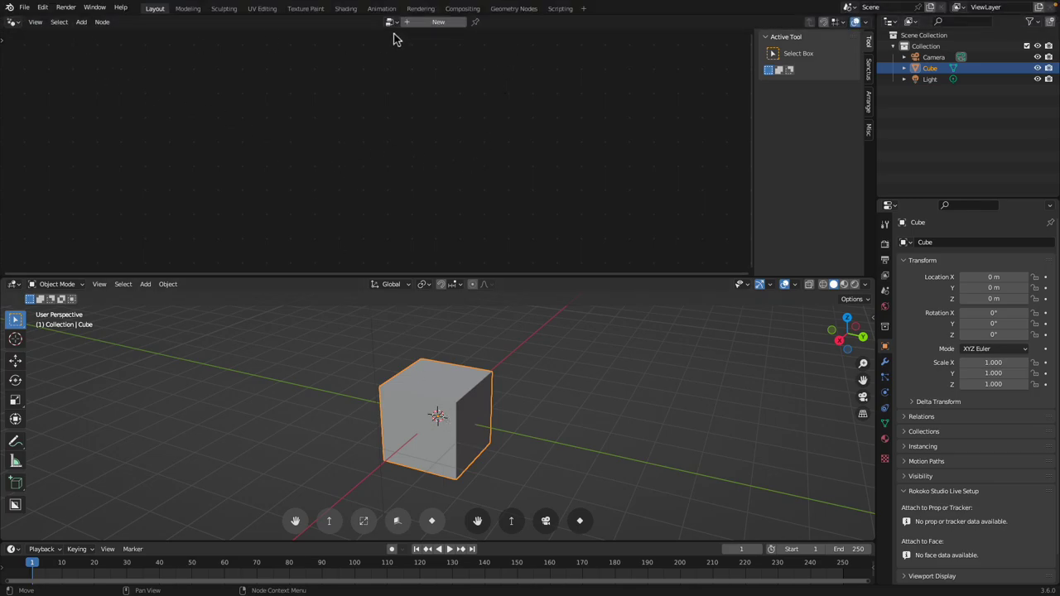
click(427, 21)
key(shift+a)
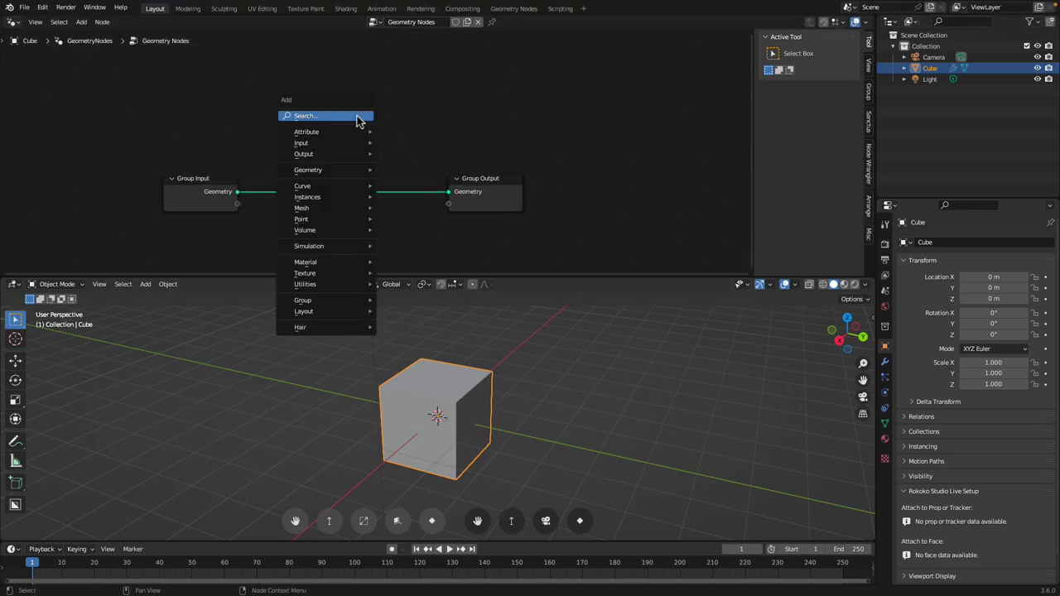
mouse_move(347, 211)
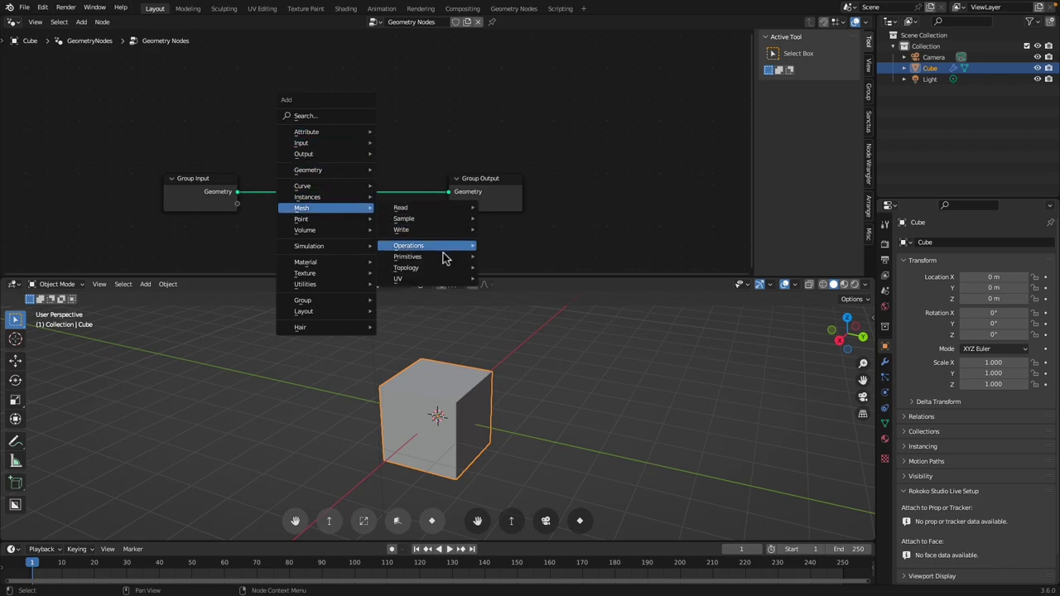
mouse_move(437, 260)
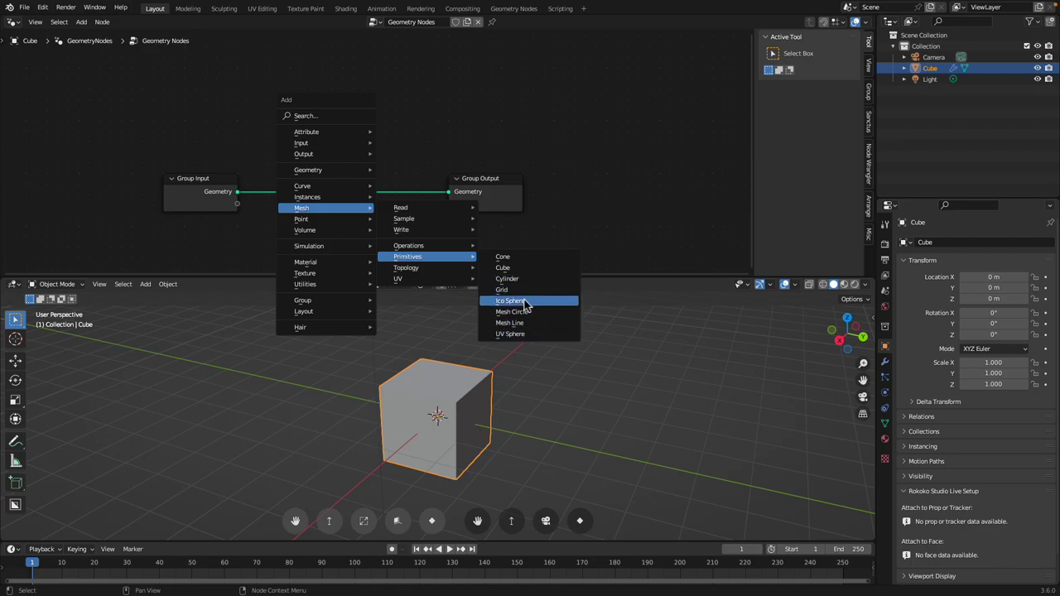
click(520, 268)
click(333, 141)
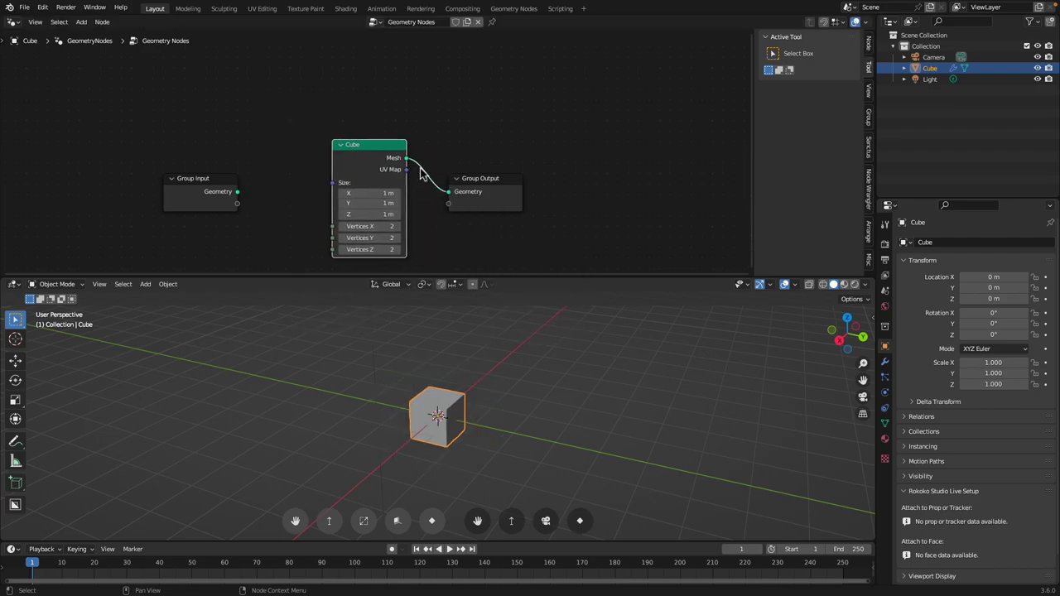
Spread the Group Input, Cube and Group Output nodes well apart in the node tree
drag(494, 180, 518, 155)
scroll(522, 166, up, 1)
middle_drag(532, 390, 537, 366)
scroll(534, 395, up, 3)
scroll(535, 379, up, 1)
drag(383, 149, 389, 107)
drag(508, 159, 523, 132)
middle_drag(538, 425, 509, 401)
drag(188, 184, 115, 149)
drag(383, 117, 396, 106)
drag(531, 136, 546, 133)
drag(400, 102, 353, 166)
drag(543, 141, 572, 122)
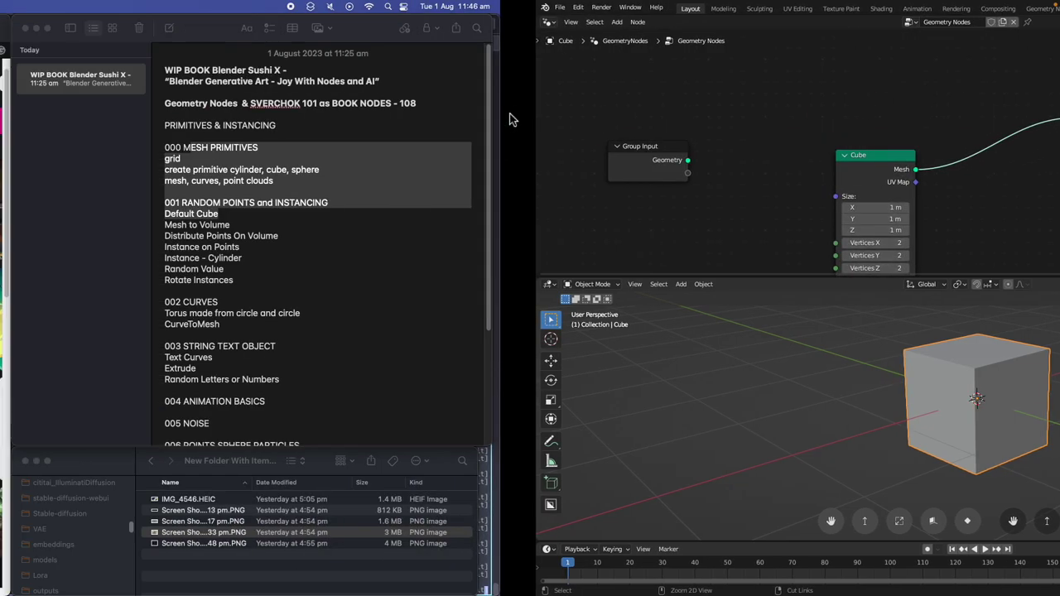
Clear the highlight in the Notes book outline, review its chapter list, and return to Blender
click(509, 121)
click(778, 237)
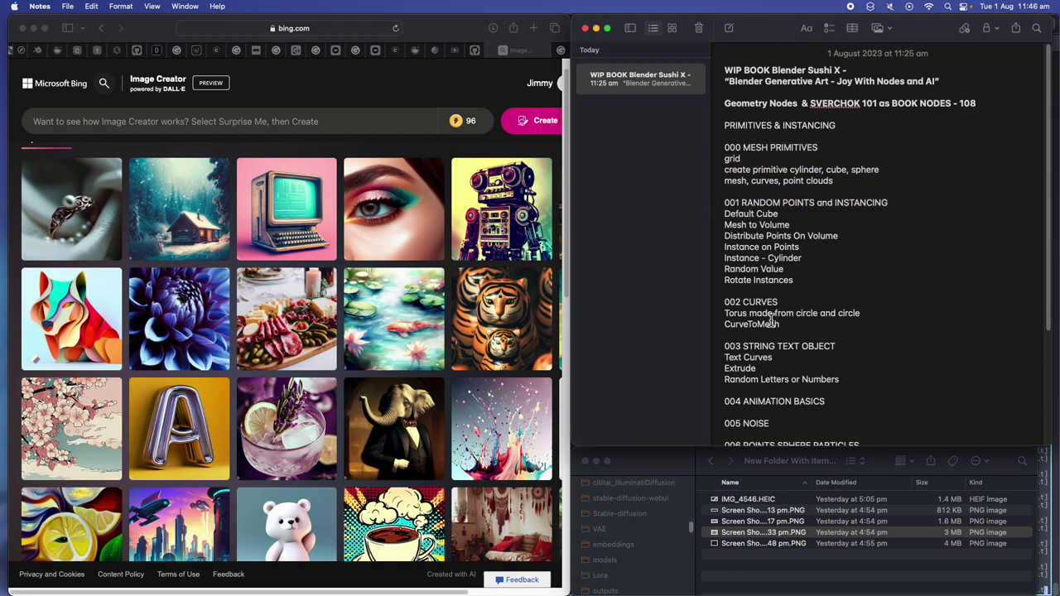
scroll(754, 308, down, 2)
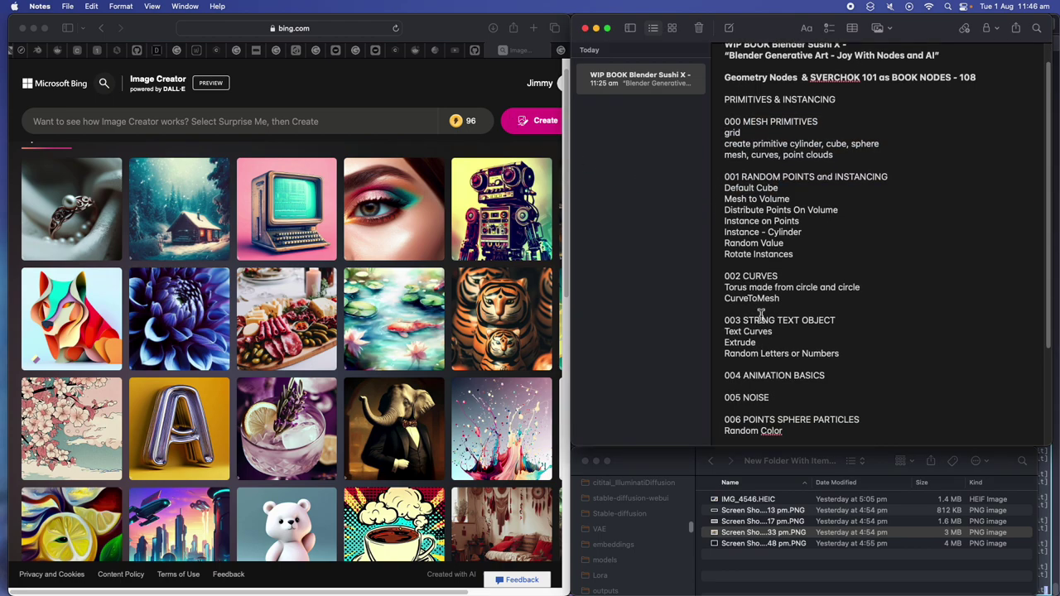
key(ctrl+Right)
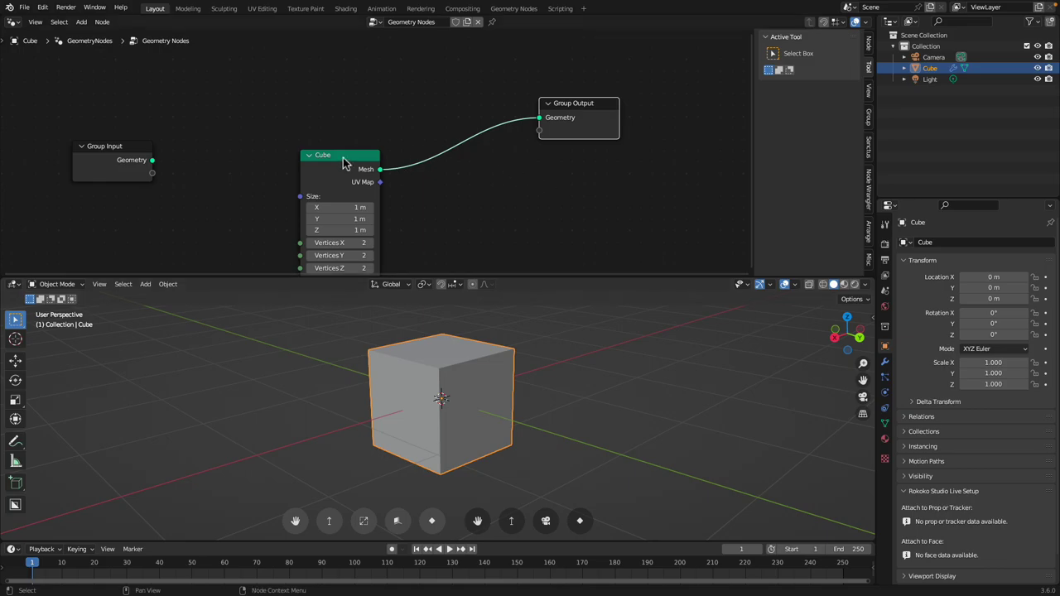
Reposition the Cube node and add a Grid mesh primitive node beside it
drag(344, 159, 359, 145)
middle_drag(380, 78, 374, 115)
drag(357, 179, 350, 107)
middle_drag(270, 117, 306, 124)
key(shift+a)
mouse_move(304, 122)
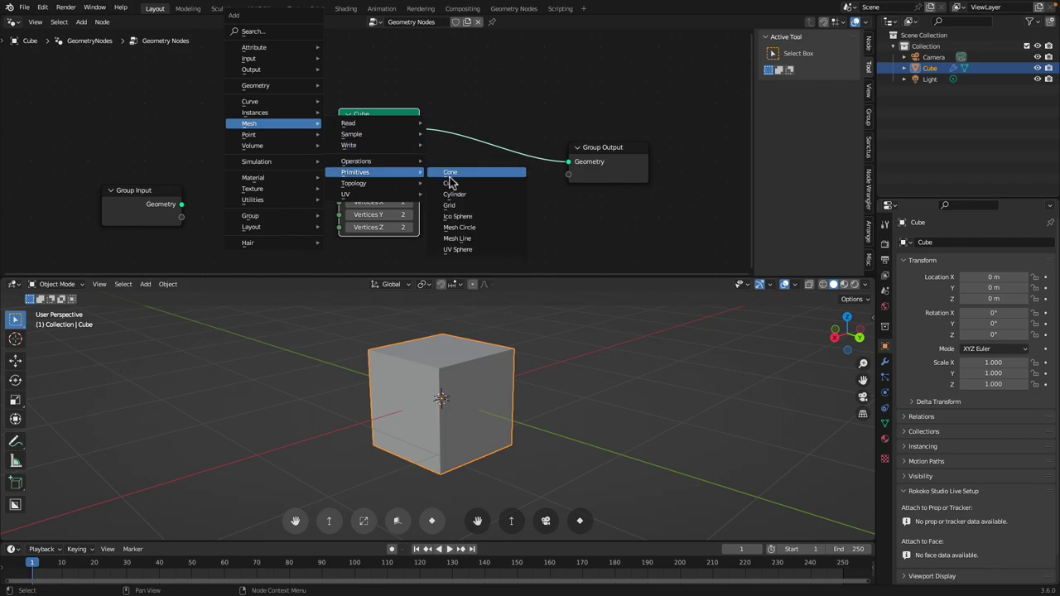
click(459, 207)
click(229, 97)
Place the Grid node above the Cube node and feed its Mesh output into the Group Output's Geometry
drag(394, 137, 405, 166)
drag(272, 94, 381, 54)
scroll(382, 56, right, 2)
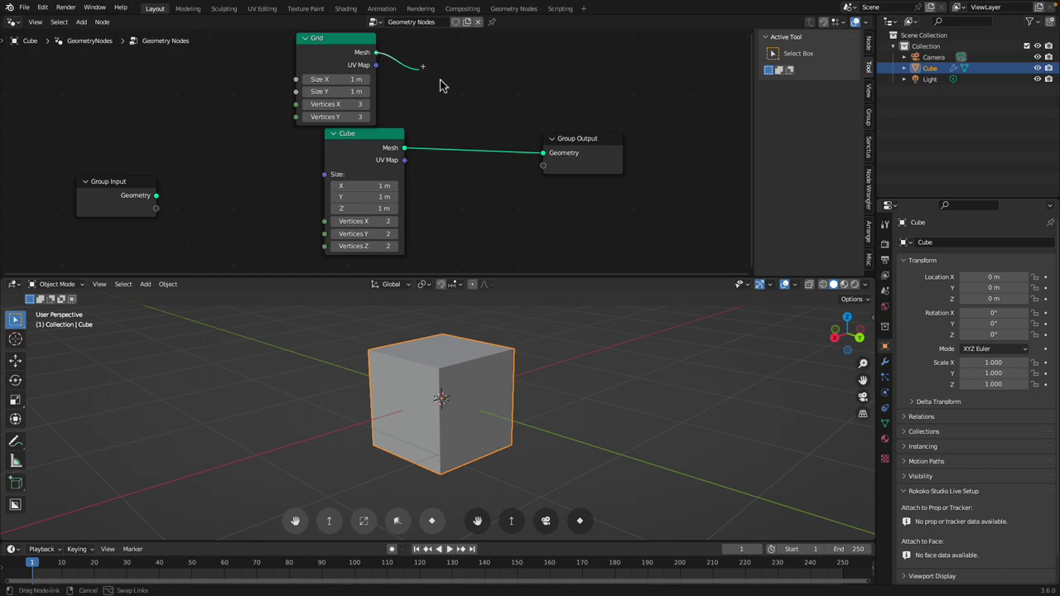
drag(541, 148, 585, 134)
middle_drag(535, 346, 535, 365)
scroll(535, 367, up, 2)
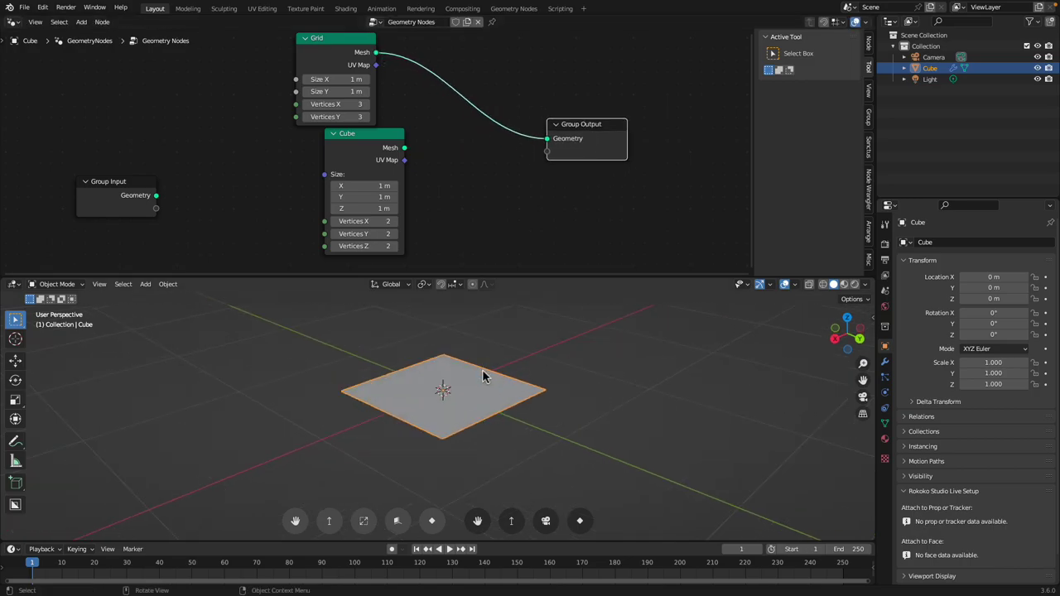
middle_drag(460, 362, 455, 376)
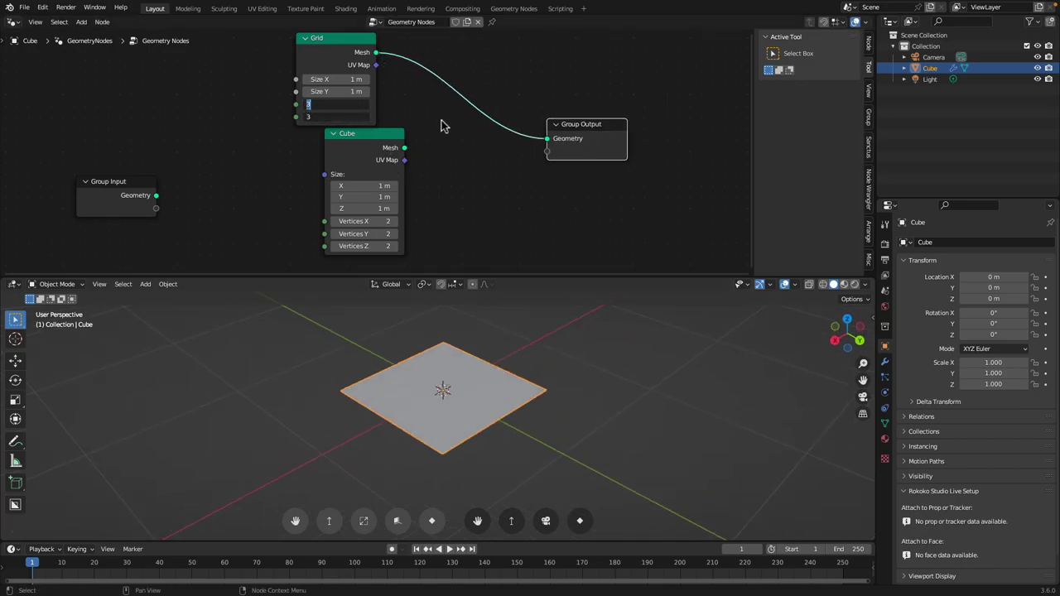
Move the Cube node down and insert a Mesh to Points node between the Grid and the Group Output
drag(378, 154, 350, 166)
scroll(421, 140, up, 1)
key(shift+a)
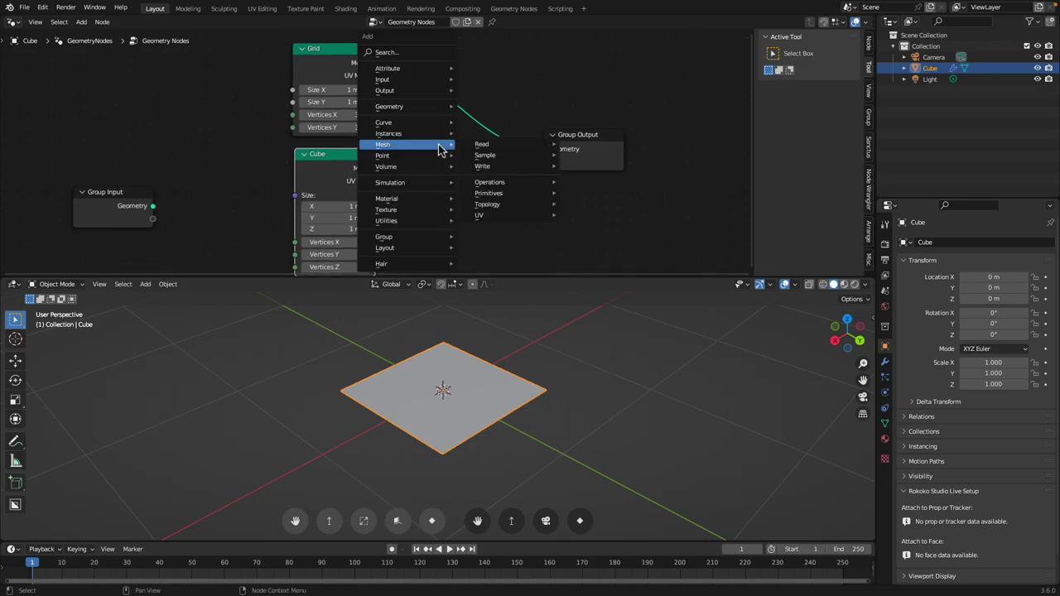
click(424, 53)
text(grid to po)
key(ctrl+a)
text(mesh to)
key(Down)
key(Down)
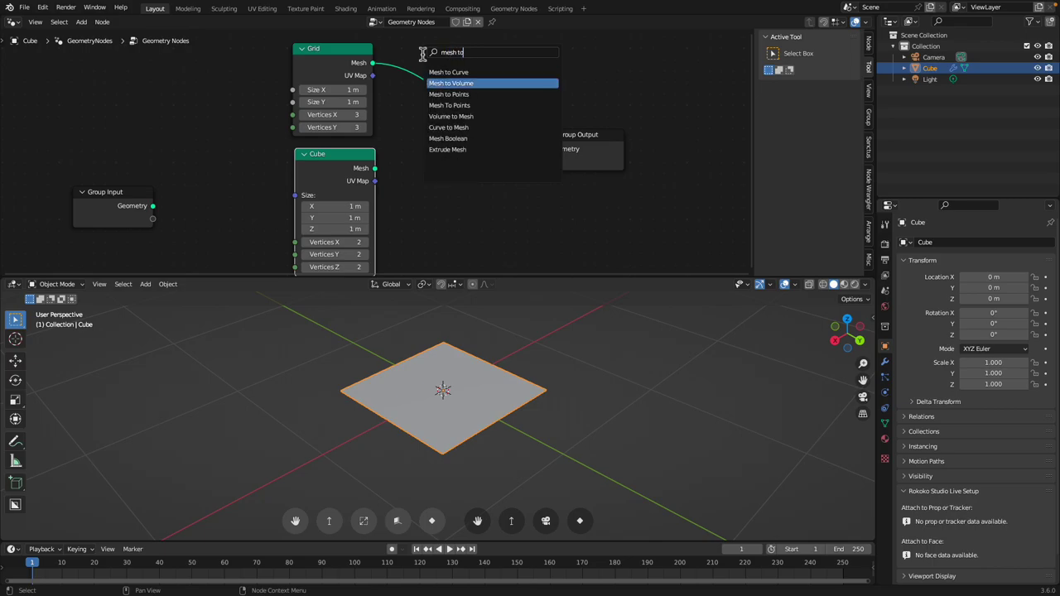
key(Return)
click(414, 87)
Save the file to the Desktop as random_001.blend and make the node editor area taller
key(super+s)
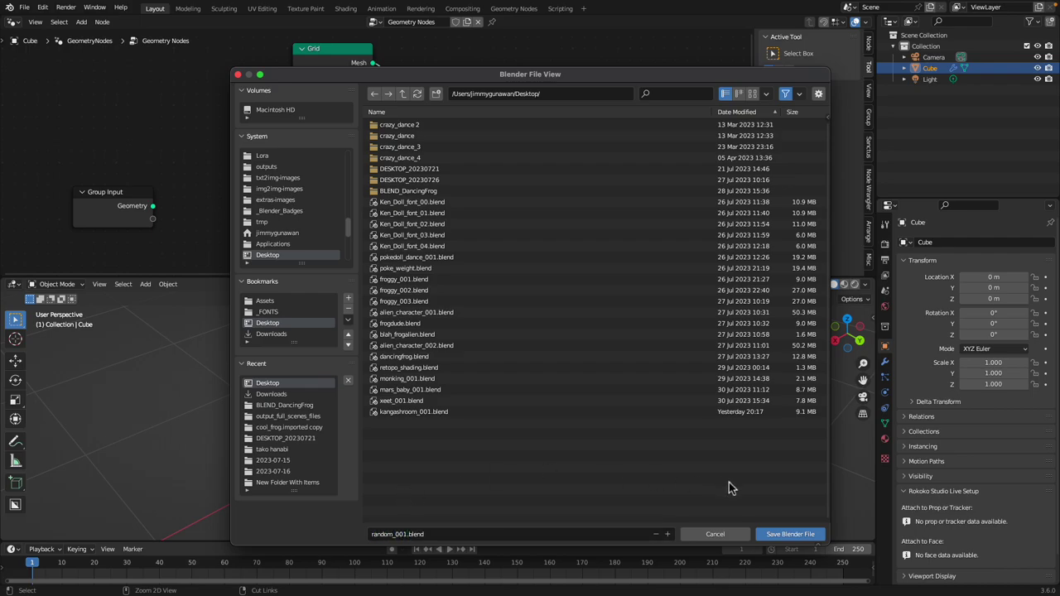
click(787, 533)
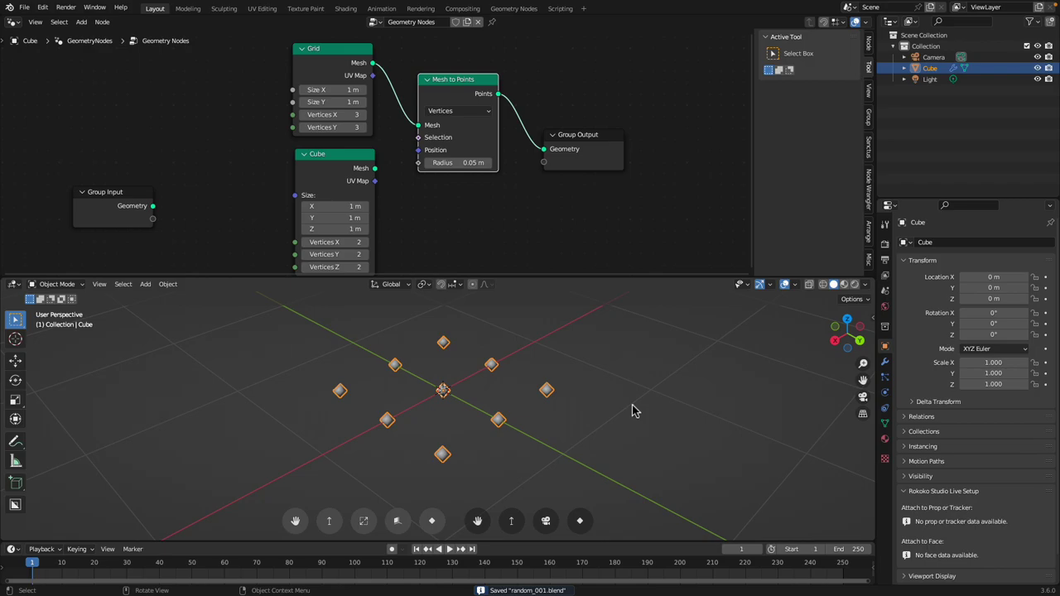
middle_drag(483, 331, 487, 343)
middle_drag(503, 218, 513, 227)
drag(537, 278, 538, 293)
Make room in the node tree and insert an Instance on Points node between Mesh to Points and Group Output
drag(344, 163, 338, 163)
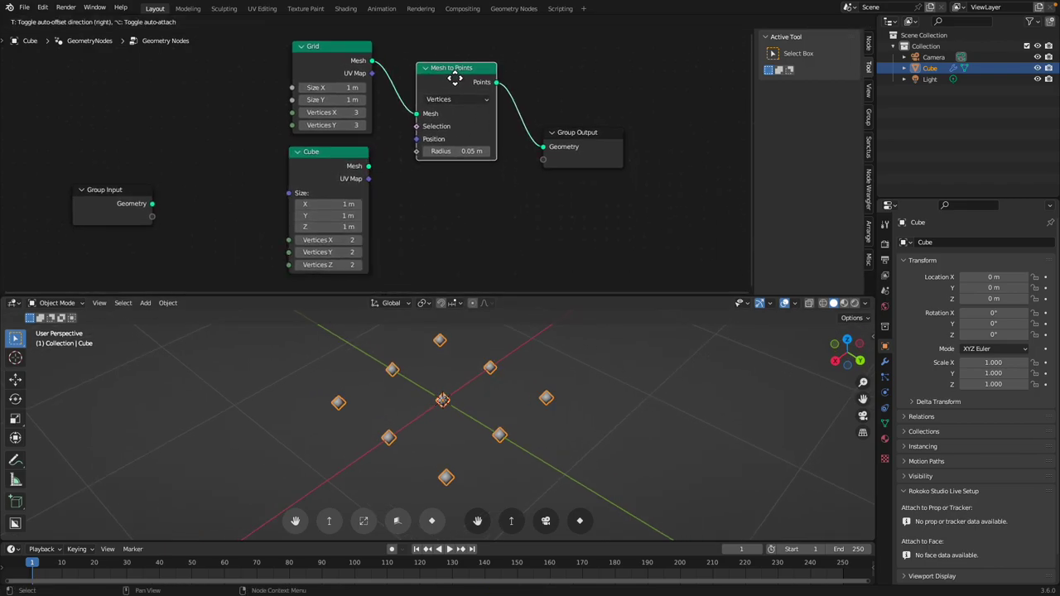
drag(455, 75, 450, 52)
drag(602, 144, 640, 143)
key(shift+a)
text(s)
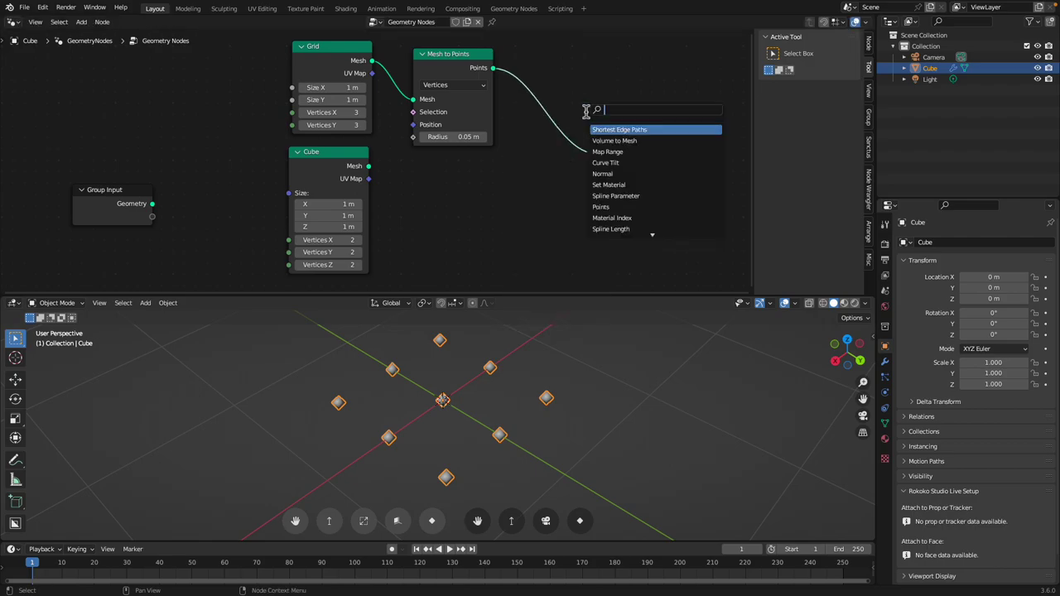
text(instance)
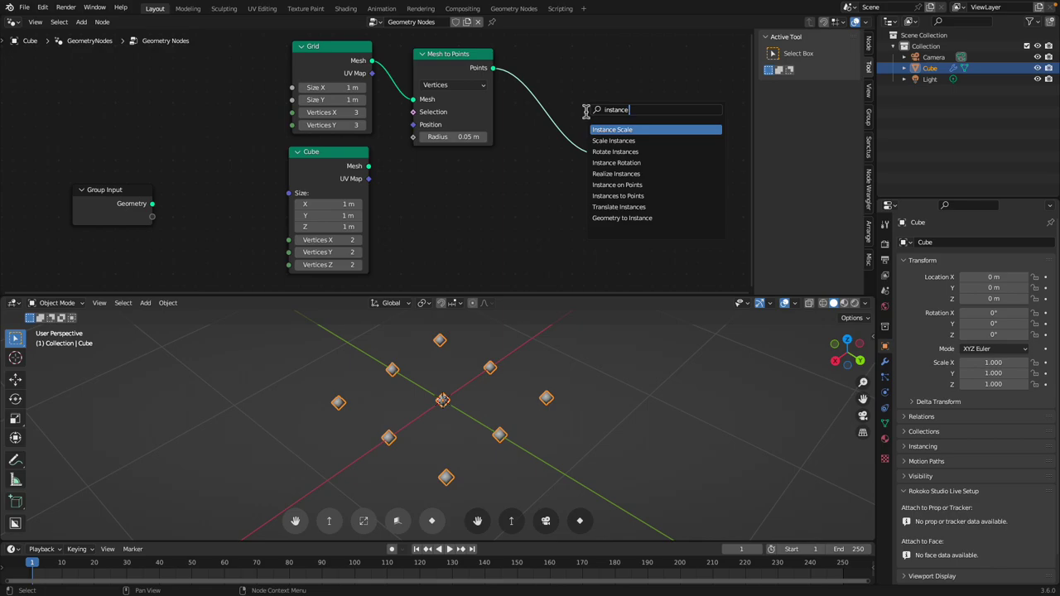
text( on po)
click(623, 131)
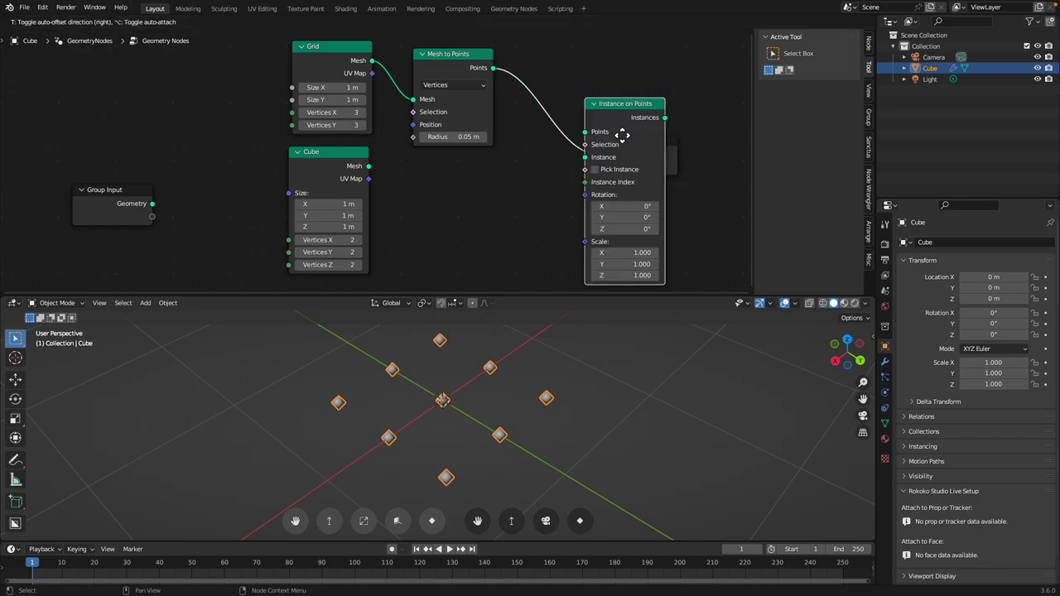
click(568, 116)
Connect the Cube's Mesh output to the Instance input of Instance on Points and reduce the cube size on all axes
drag(370, 168, 435, 181)
drag(538, 146, 539, 140)
drag(410, 174, 439, 176)
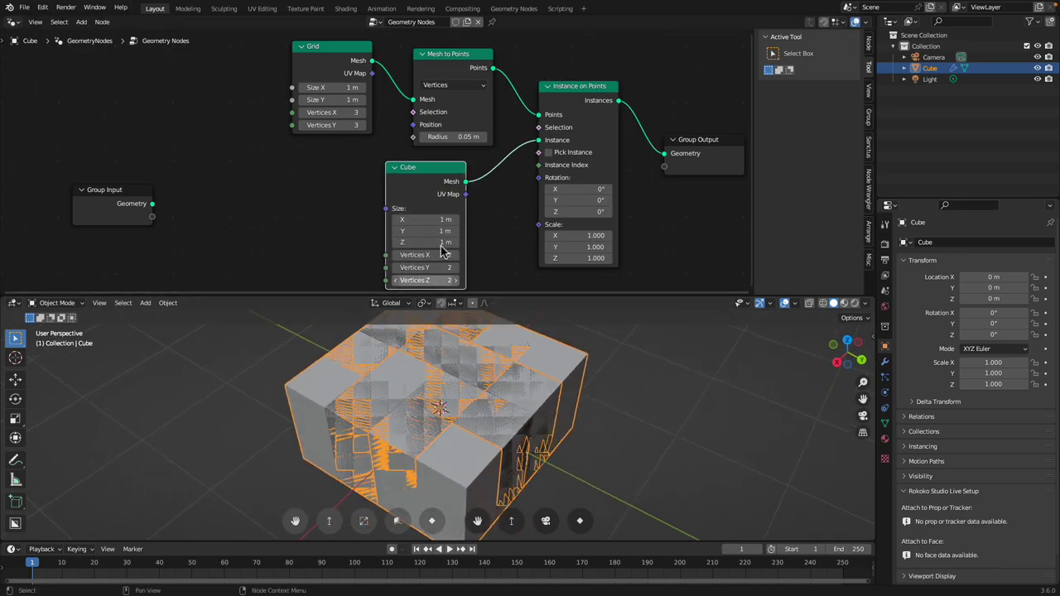
drag(422, 220, 390, 242)
middle_drag(576, 365, 556, 420)
Space out the upper nodes, set the Cube node's size to 0.22 m on all axes, and save the file
drag(567, 92, 565, 91)
middle_drag(507, 101, 459, 94)
drag(294, 44, 267, 44)
drag(412, 59, 388, 53)
drag(532, 103, 530, 98)
middle_drag(448, 162, 448, 143)
drag(379, 202, 361, 223)
key(ctrl+s)
middle_drag(538, 365, 434, 374)
Add a Random Value node set to Vector and connect its Value output to the Cube's Size
mouse_move(357, 206)
middle_down()
mouse_move(357, 192)
mouse_move(370, 192)
middle_up()
key(shift+a)
click(275, 170)
text(random)
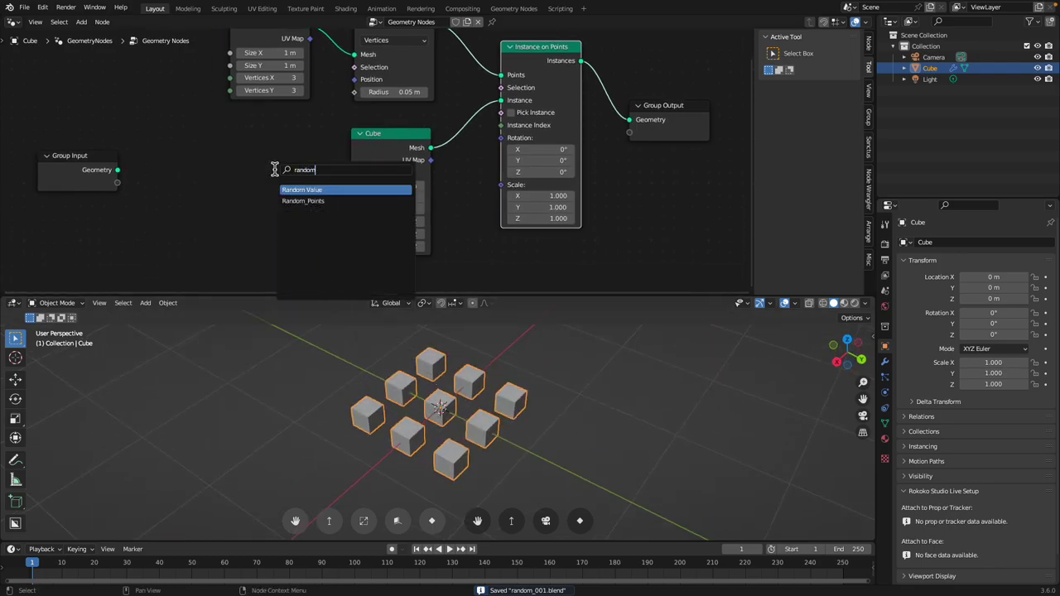
click(289, 189)
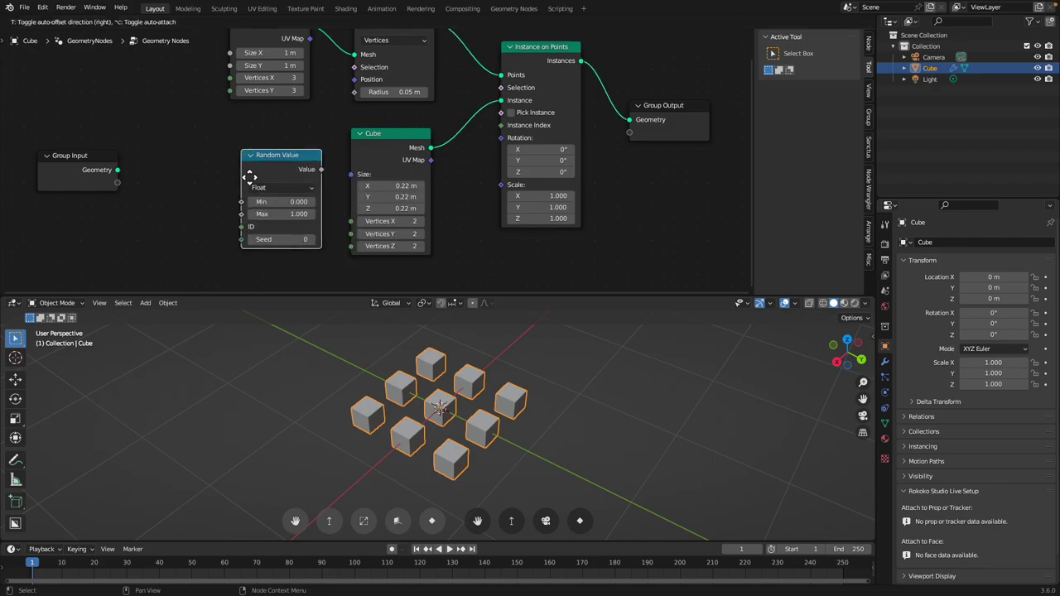
click(273, 170)
click(269, 178)
click(273, 217)
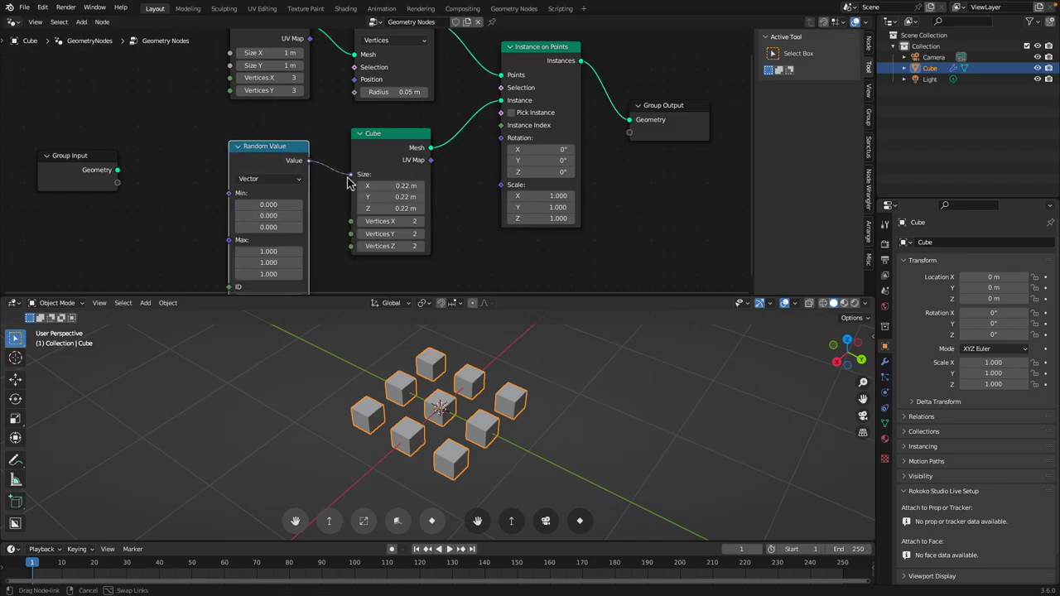
drag(348, 183, 349, 175)
Add an Integer node connected to the Random Value node's ID input
shift+scroll(290, 196, down, 1)
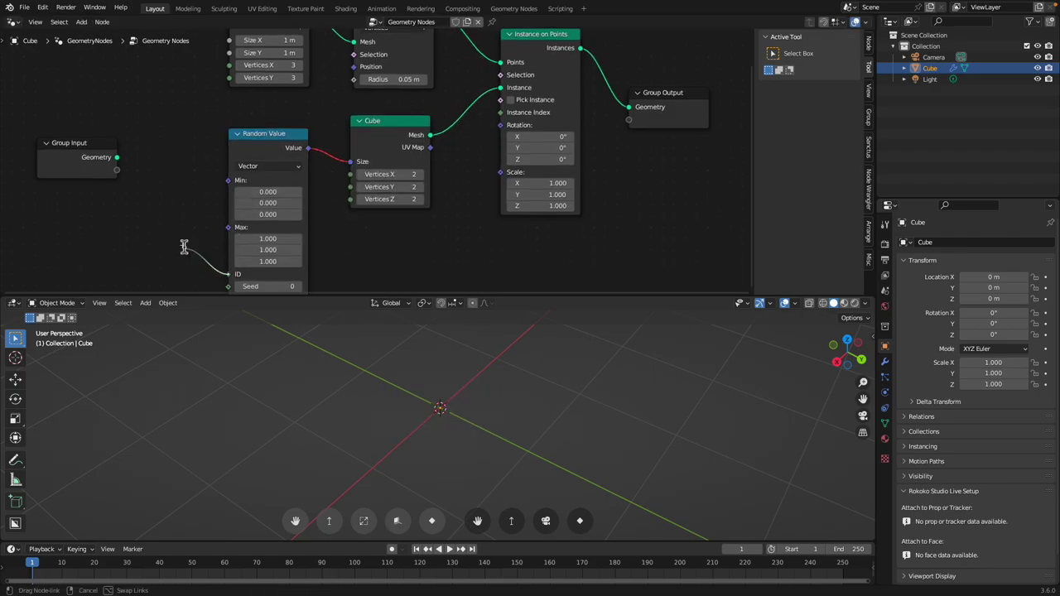
drag(232, 271, 184, 246)
text(integer)
key(Return)
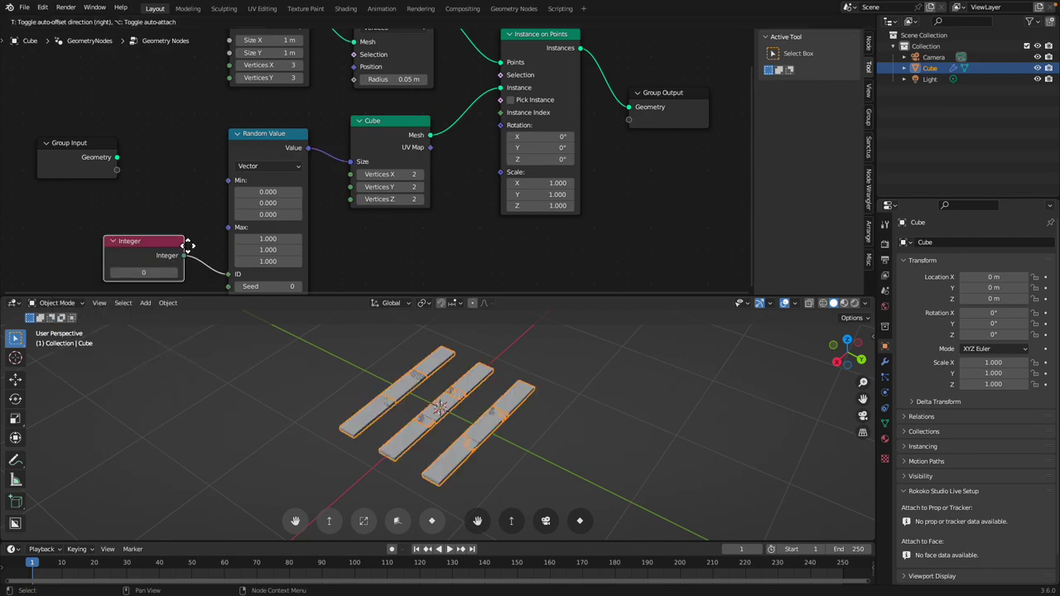
Set the Random Value node's Min to 0.140 on all three axes and its Seed to 131
drag(258, 210, 270, 209)
drag(268, 285, 329, 277)
scroll(311, 198, down, 1)
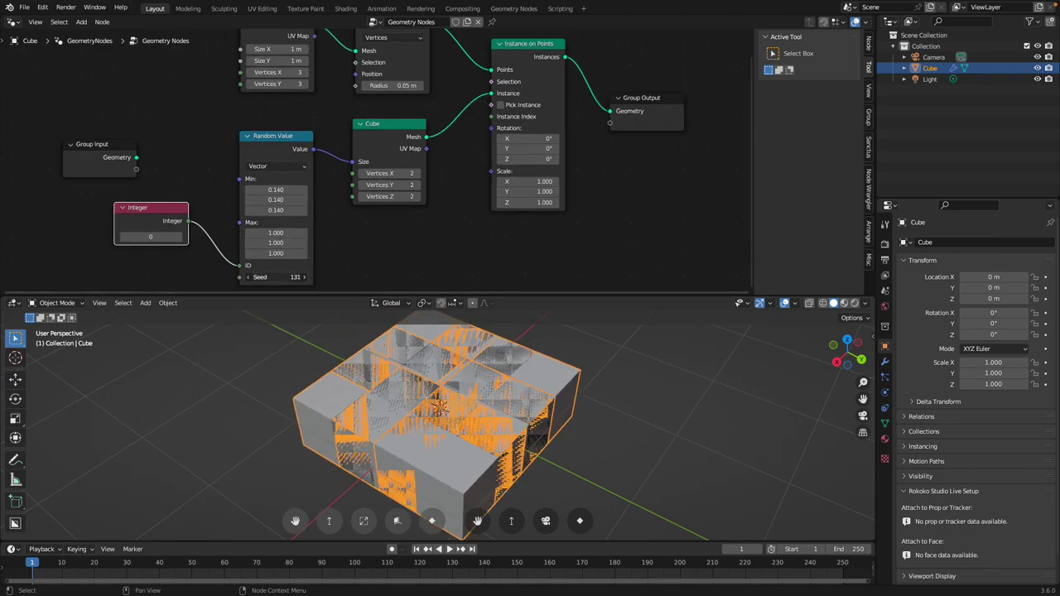
Raise the Integer node's value to 7 to vary the size of the cubes
middle_drag(360, 345, 356, 359)
click(183, 239)
click(183, 238)
click(182, 238)
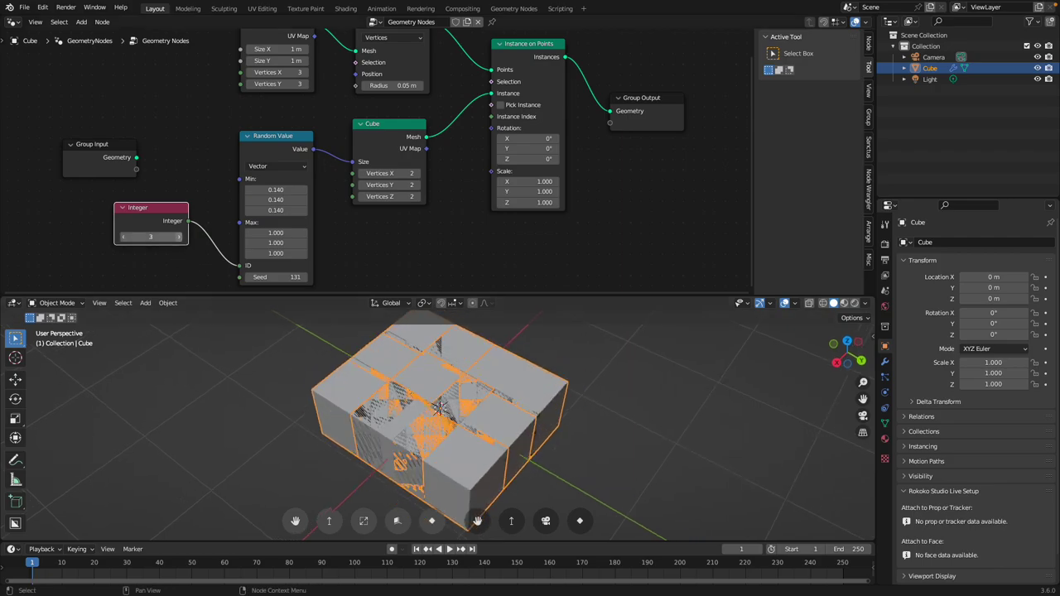
click(183, 238)
click(182, 238)
click(182, 239)
click(183, 239)
mouse_move(416, 377)
middle_down()
mouse_move(387, 363)
mouse_move(408, 379)
middle_up()
drag(385, 160, 386, 170)
scroll(390, 141, down, 2)
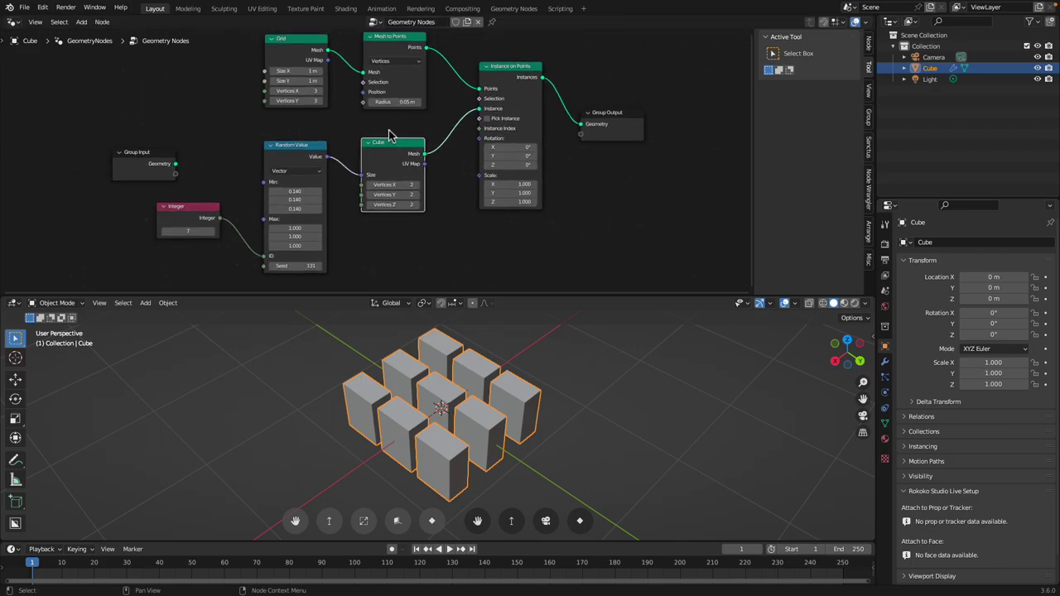
scroll(390, 135, up, 1)
middle_drag(318, 141, 296, 149)
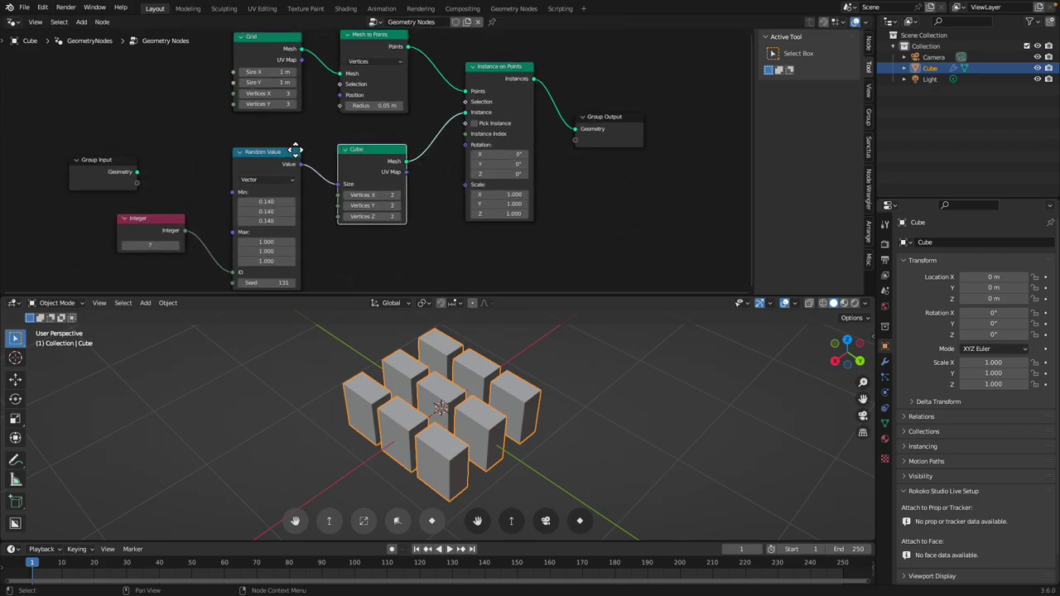
click(279, 154)
click(173, 221)
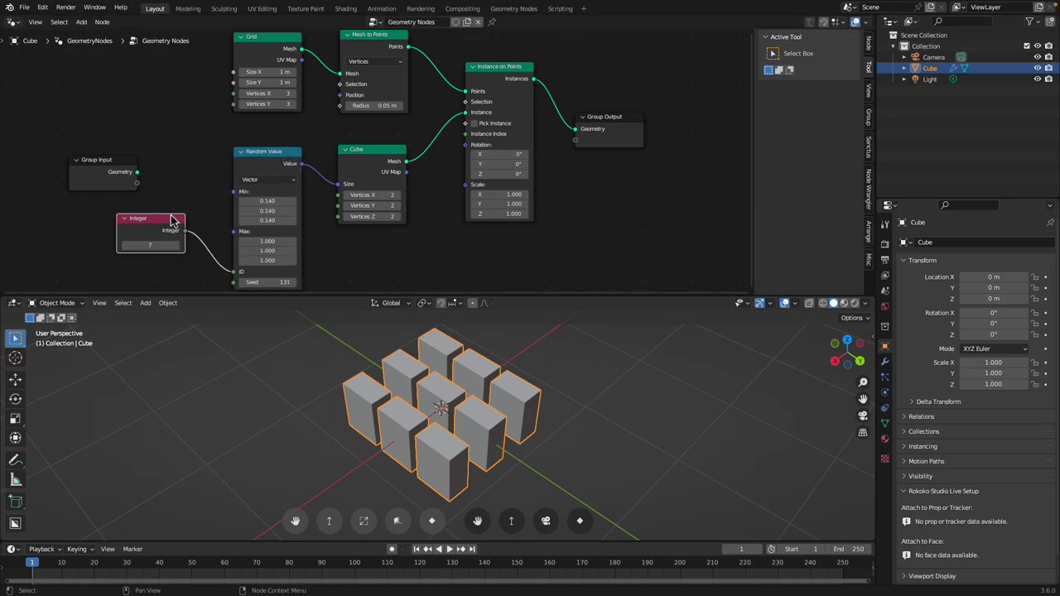
click(274, 156)
Move the Group Output aside and insert a Scale Instances node between Instance on Points and Group Output
middle_drag(372, 162, 318, 151)
drag(576, 108, 675, 121)
key(shift+a)
text(set)
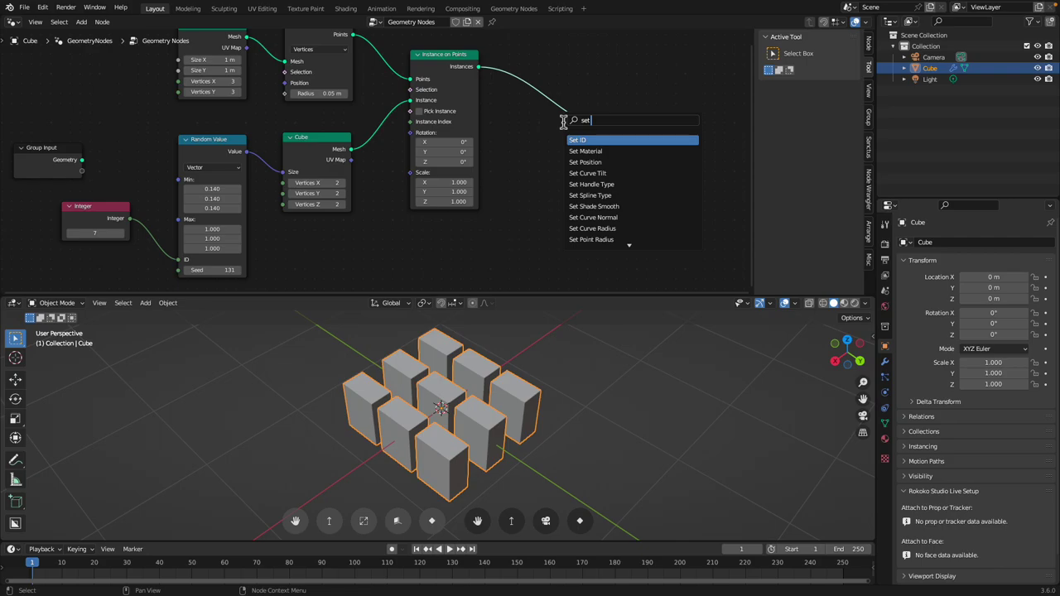
key(BackSpace)
key(BackSpace)
key(BackSpace)
text(instanc)
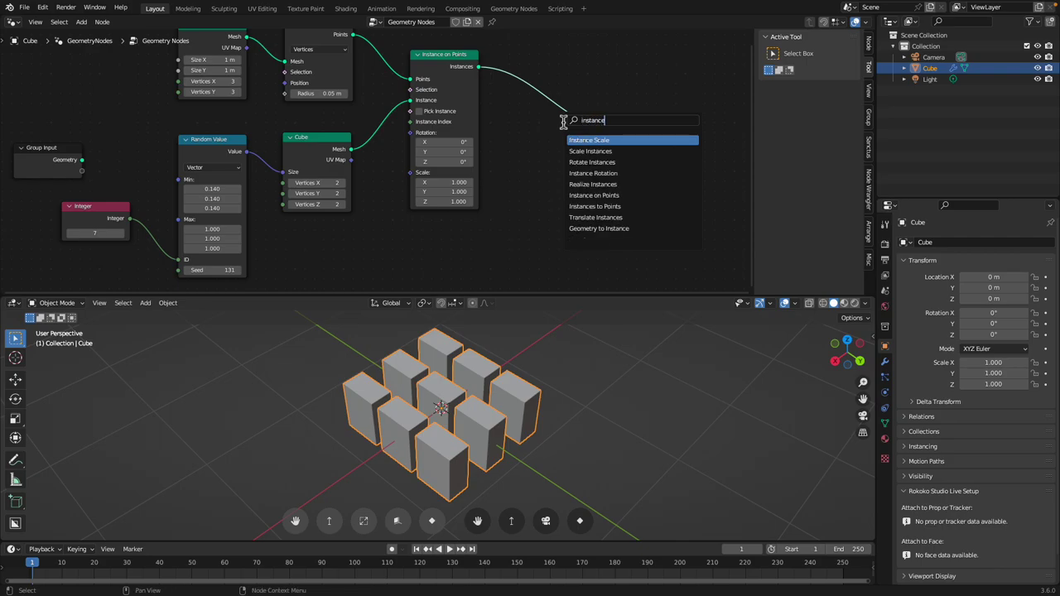
click(603, 152)
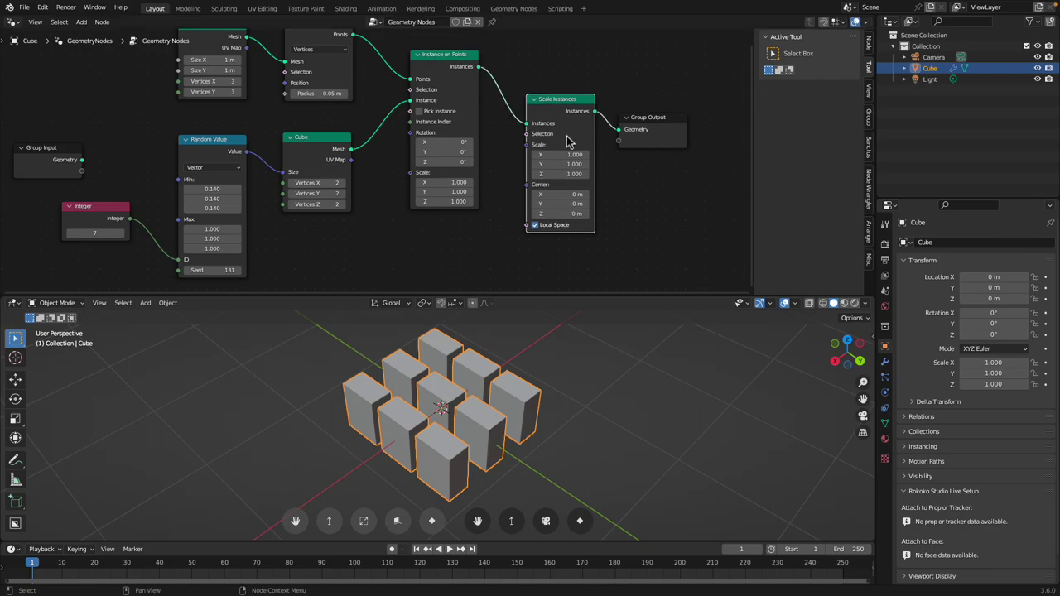
click(594, 120)
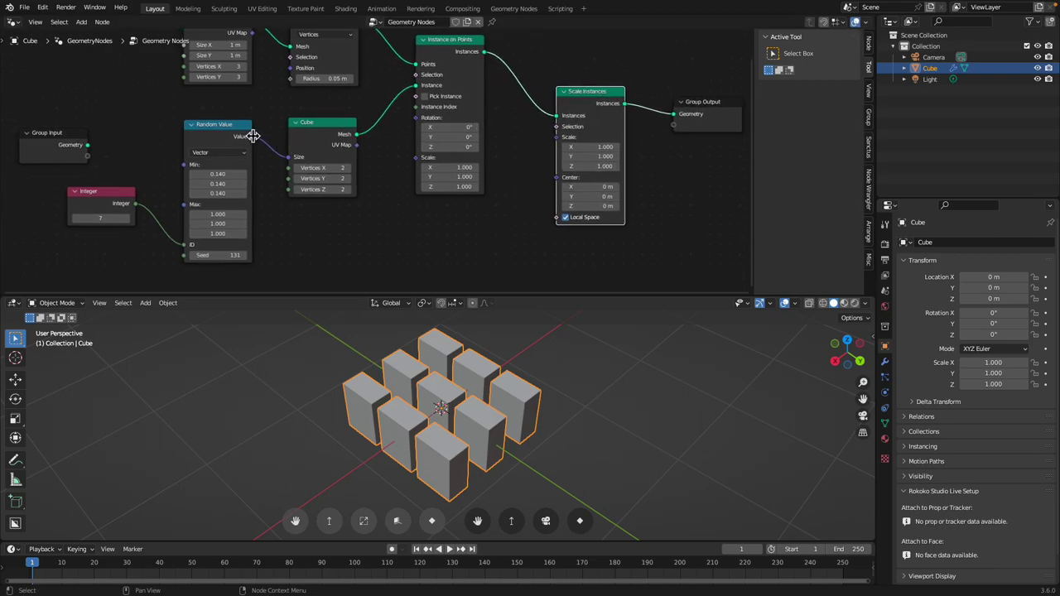
Connect the Random Value output to the Scale input of Scale Instances and reposition the Cube, Random Value and Integer nodes
drag(251, 138, 431, 172)
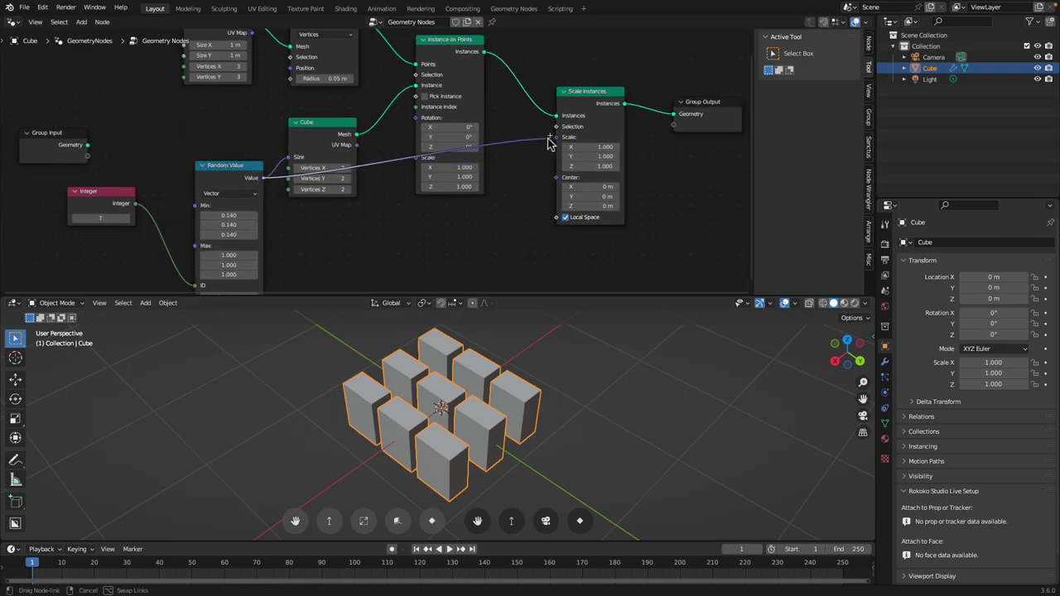
drag(549, 143, 555, 139)
drag(309, 131, 316, 113)
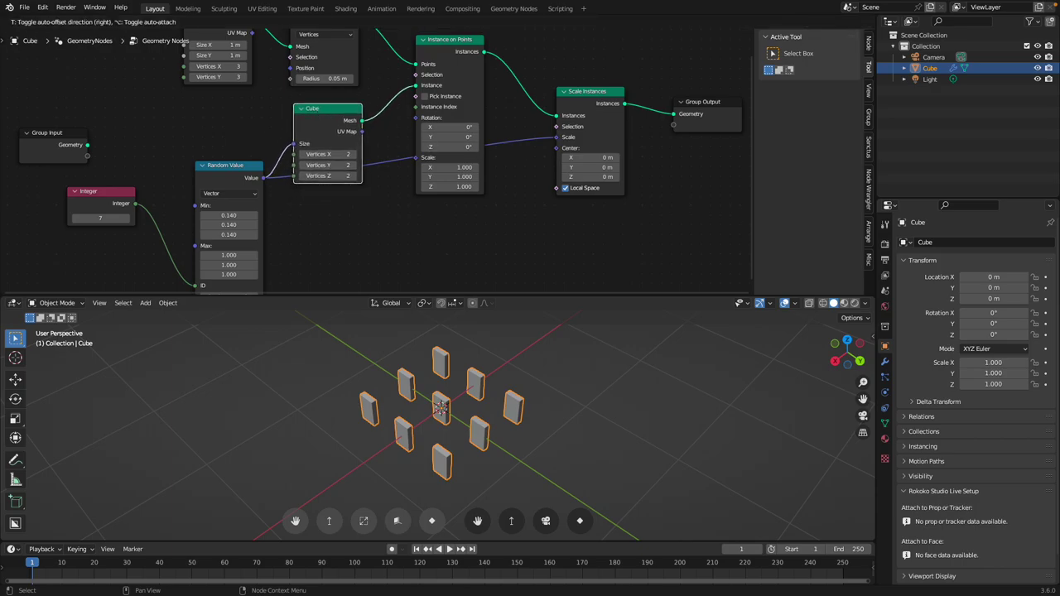
drag(244, 168, 422, 229)
drag(112, 196, 227, 221)
scroll(202, 219, down, 1)
scroll(248, 223, right, 2)
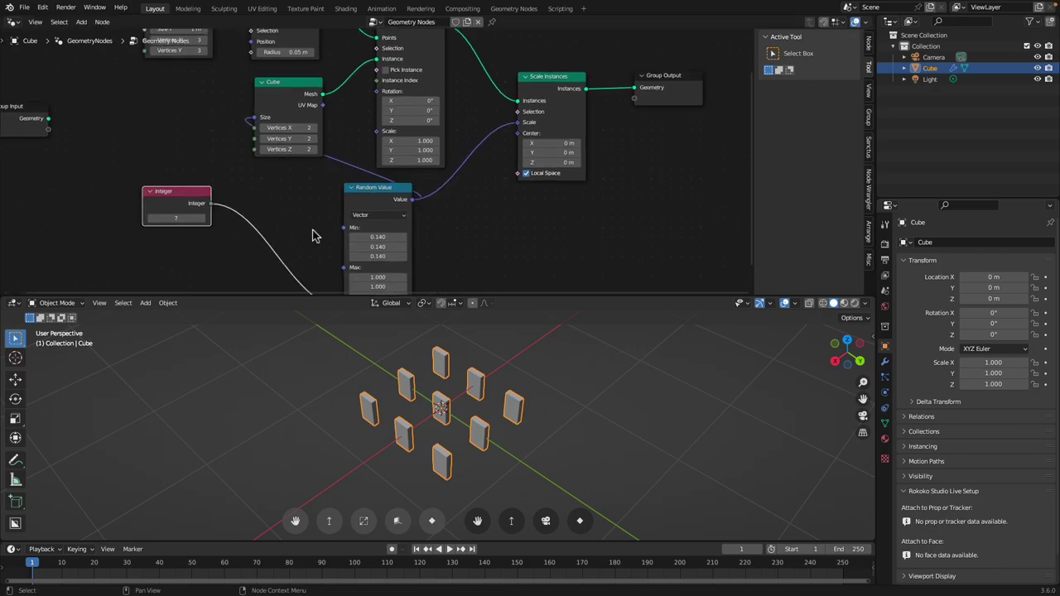
Set the Random Value node's Seed to 195
middle_drag(315, 232, 296, 191)
drag(367, 277, 430, 277)
middle_drag(442, 137, 436, 199)
Spread out the Instance on Points, Scale Instances, Random Value and Group Output nodes in the node tree
drag(522, 112, 537, 97)
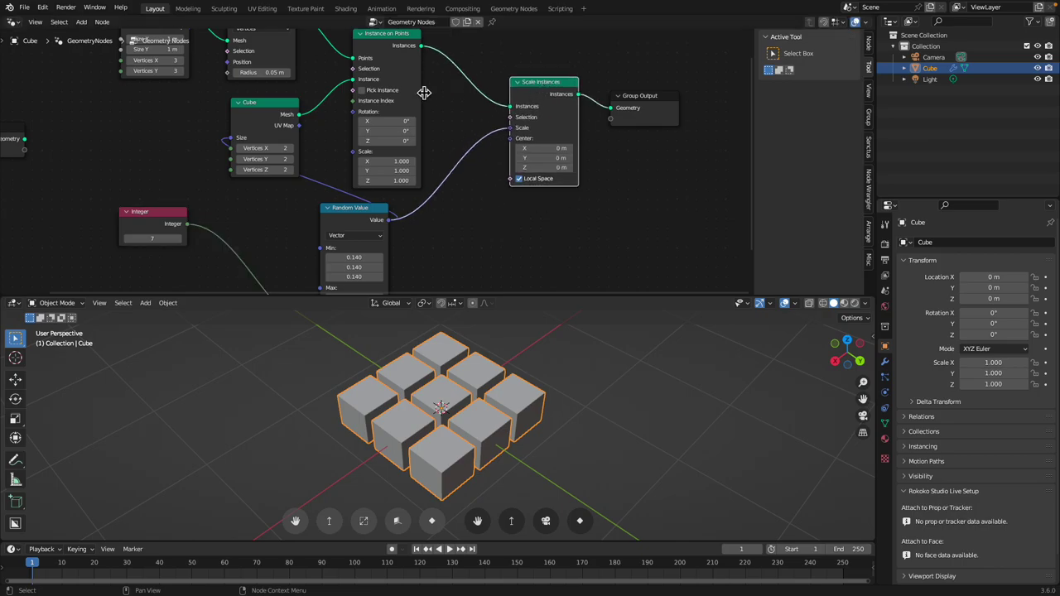
drag(392, 43, 453, 34)
drag(553, 89, 577, 86)
drag(324, 226, 431, 201)
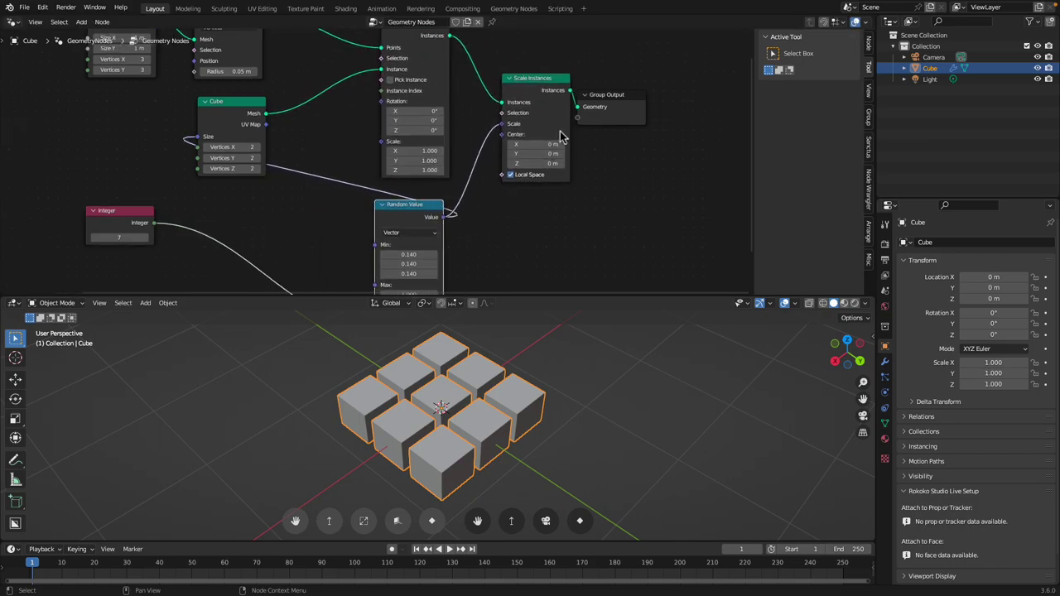
drag(613, 101, 680, 106)
click(526, 88)
middle_drag(472, 86, 487, 126)
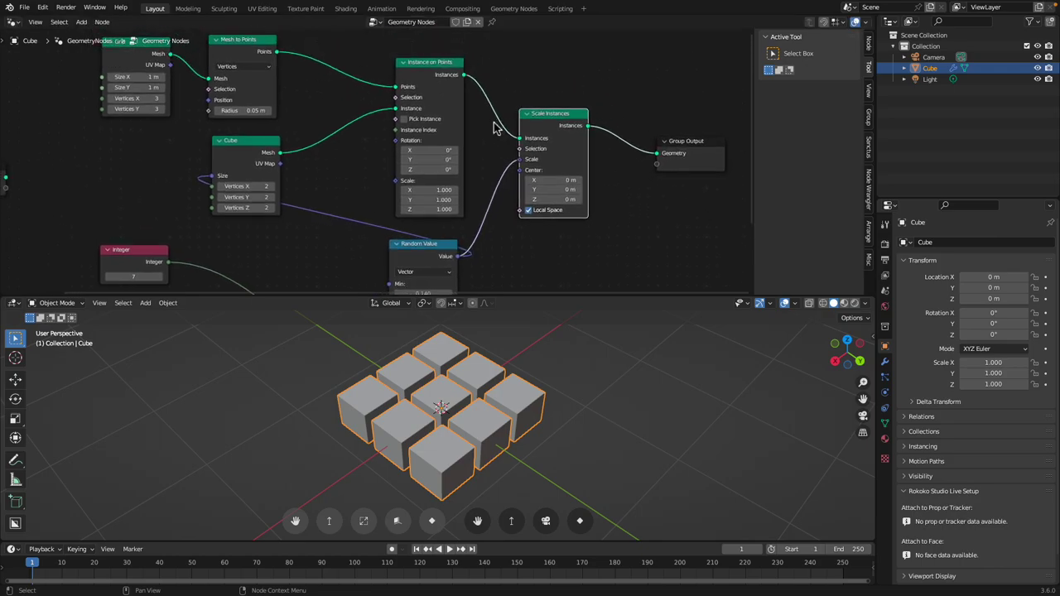
drag(432, 66, 411, 44)
middle_drag(388, 69, 402, 86)
middle_drag(478, 171, 475, 130)
drag(426, 226, 426, 224)
middle_drag(406, 239, 422, 177)
middle_drag(315, 189, 315, 166)
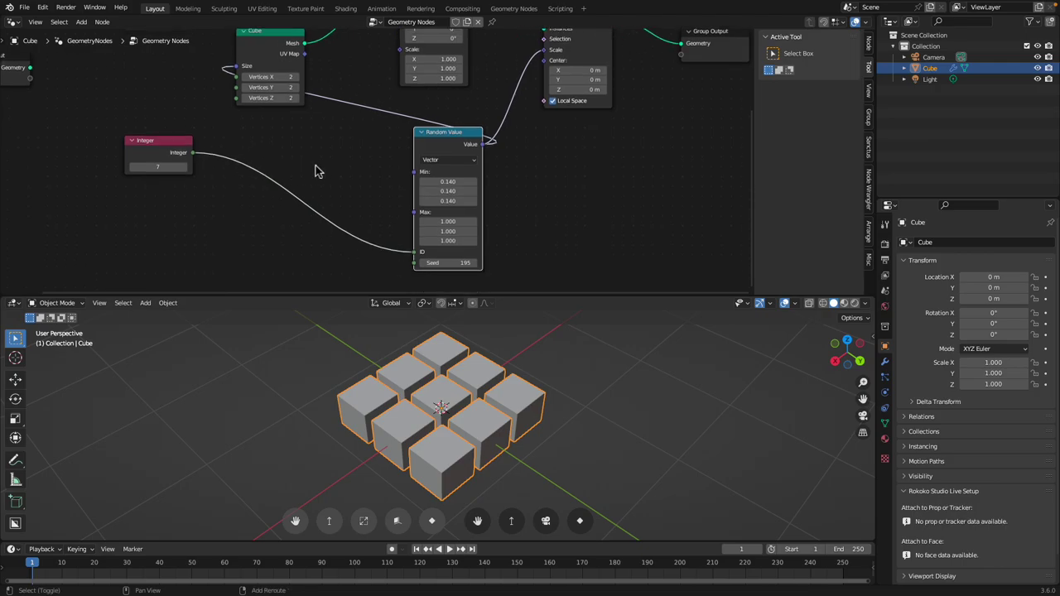
Replace the Integer on the Random Value's ID with a new Index node and move the Index link to Seed
key(shift+a)
text(inde)
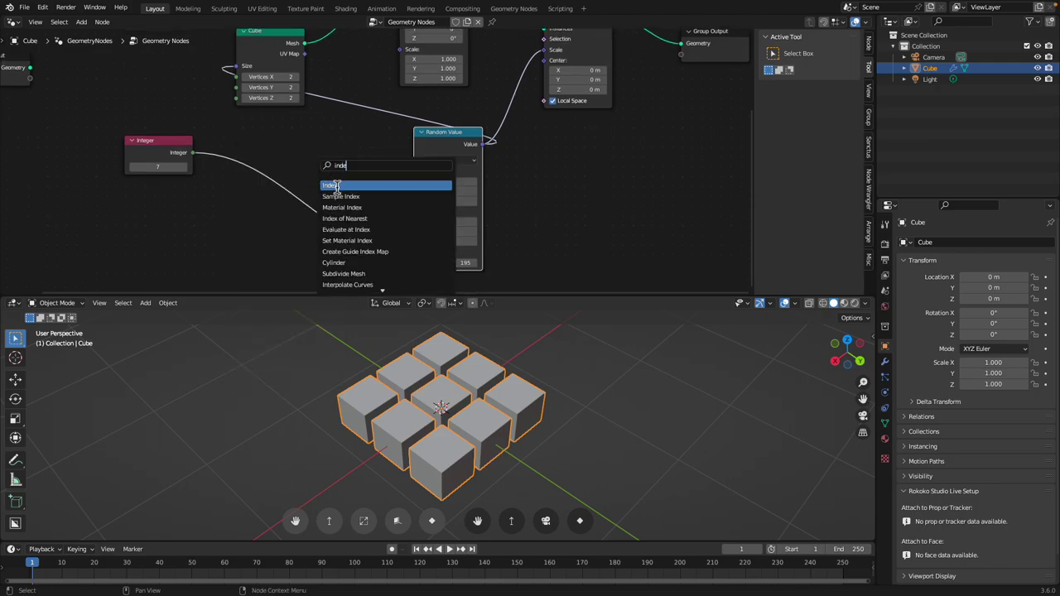
click(336, 185)
drag(404, 247, 415, 252)
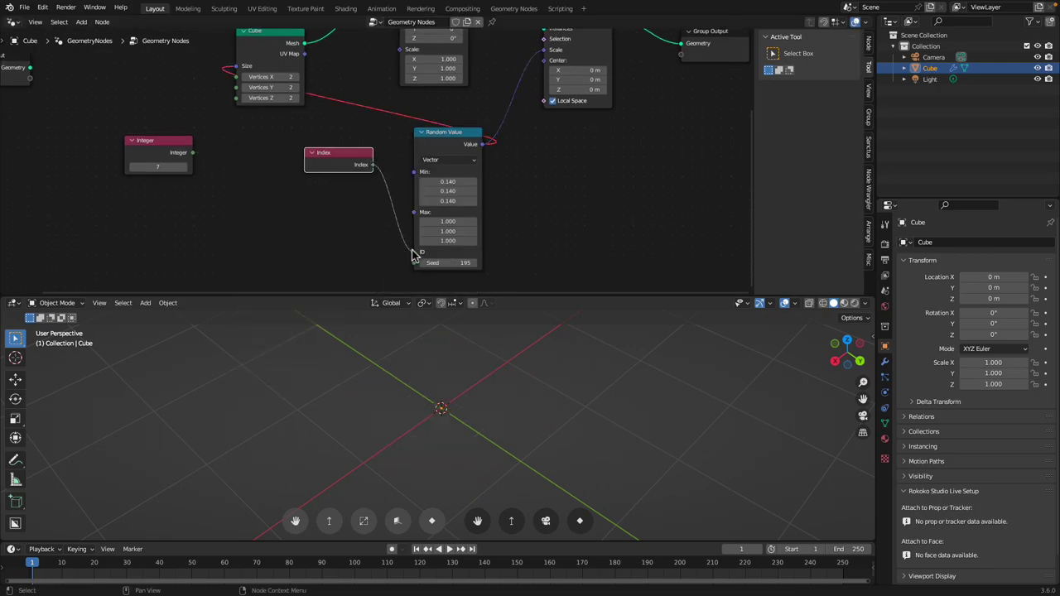
drag(341, 161, 346, 229)
Cut the link from Random Value to the Cube's Size and reposition the Random Value and Index nodes
drag(441, 144, 412, 145)
ctrl+right_drag(346, 122, 373, 116)
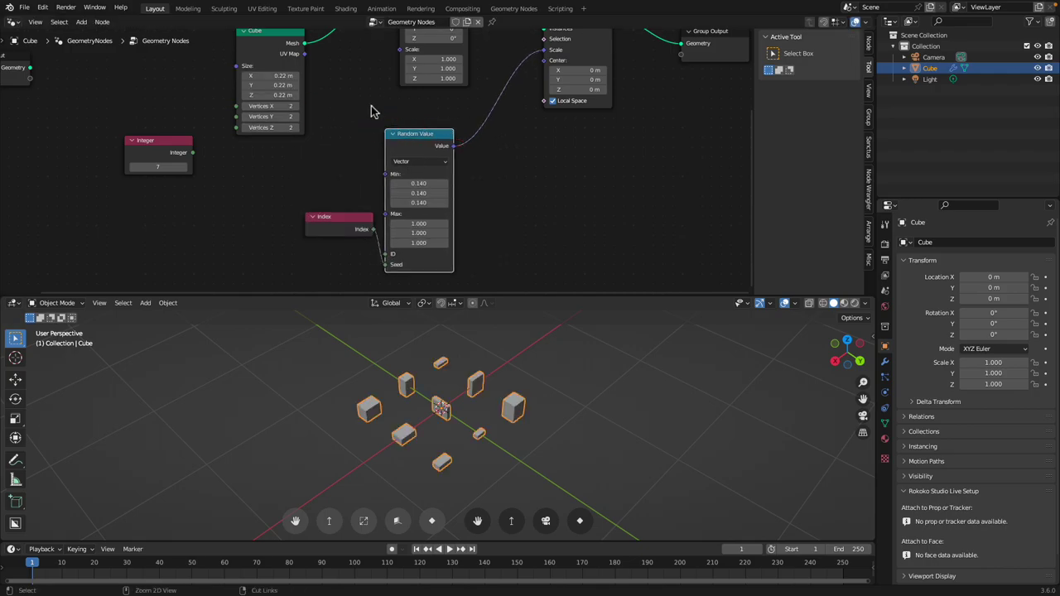
scroll(378, 213, up, 1)
drag(350, 231, 335, 255)
Enlarge the node editor area further and save the file
drag(505, 300, 505, 336)
middle_drag(507, 419, 533, 420)
key(ctrl+s)
Tidy the node tree by repositioning the Random Value, Instance on Points, Index, Cube, Mesh to Points and Grid nodes
drag(448, 150, 483, 133)
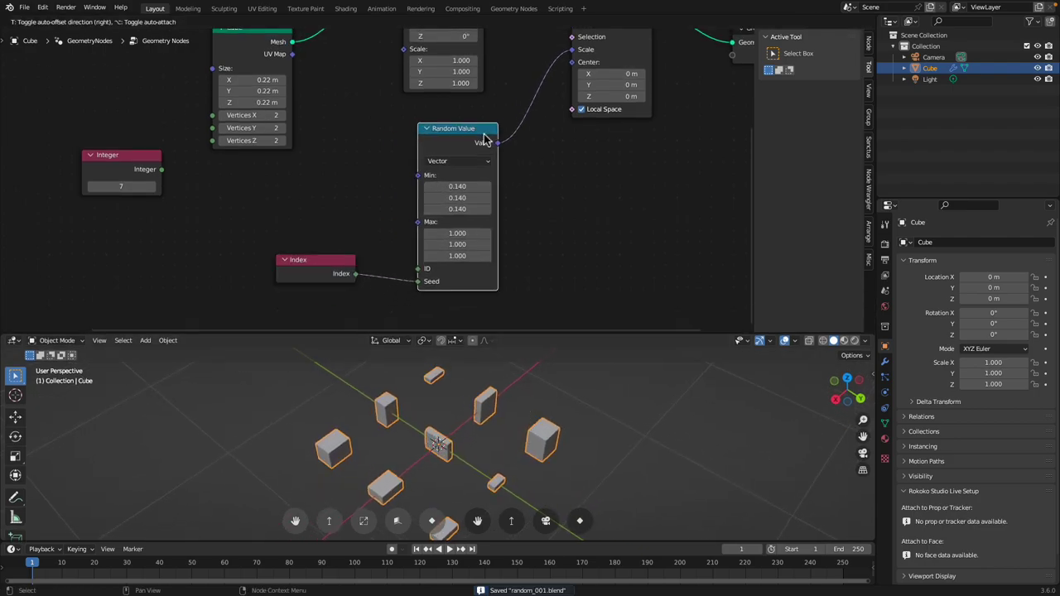
scroll(464, 193, down, 1)
middle_drag(497, 131, 461, 216)
middle_drag(419, 71, 420, 82)
drag(429, 48, 439, 46)
middle_drag(474, 92, 478, 71)
middle_drag(491, 300, 492, 272)
drag(307, 294, 352, 288)
middle_drag(347, 265, 367, 289)
drag(288, 126, 320, 117)
middle_drag(314, 116, 310, 146)
middle_drag(266, 73, 295, 88)
drag(298, 67, 329, 61)
drag(207, 68, 247, 54)
scroll(356, 152, down, 1)
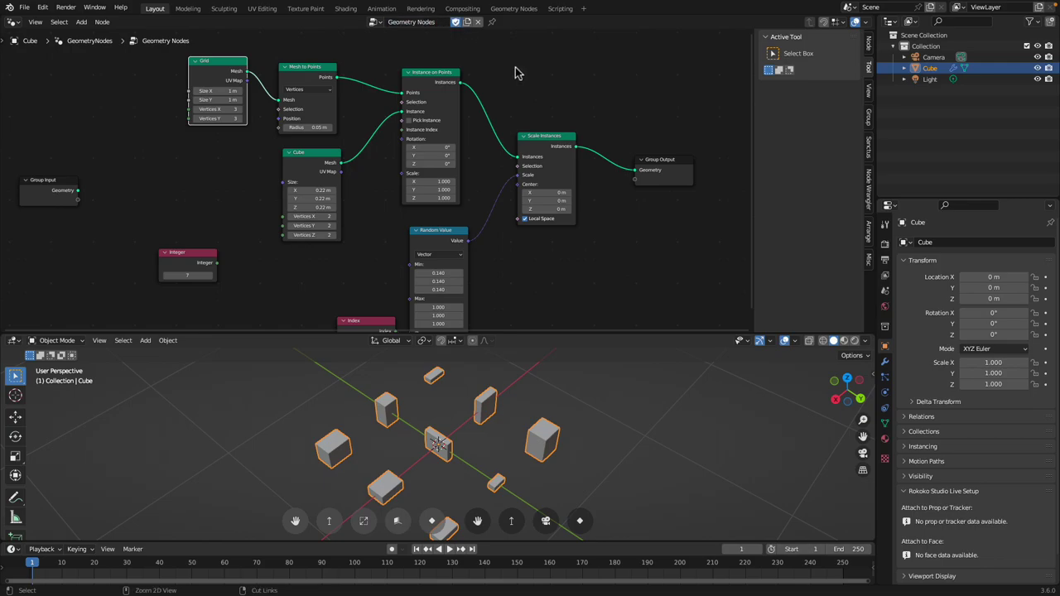
Reposition the Random Value, Index, Scale Instances and Group Output nodes to compact the layout, then save the file
key(ctrl+s)
middle_drag(511, 98, 508, 78)
drag(455, 207, 450, 201)
drag(369, 298, 338, 277)
drag(448, 203, 447, 203)
drag(556, 133, 552, 128)
drag(652, 135, 614, 127)
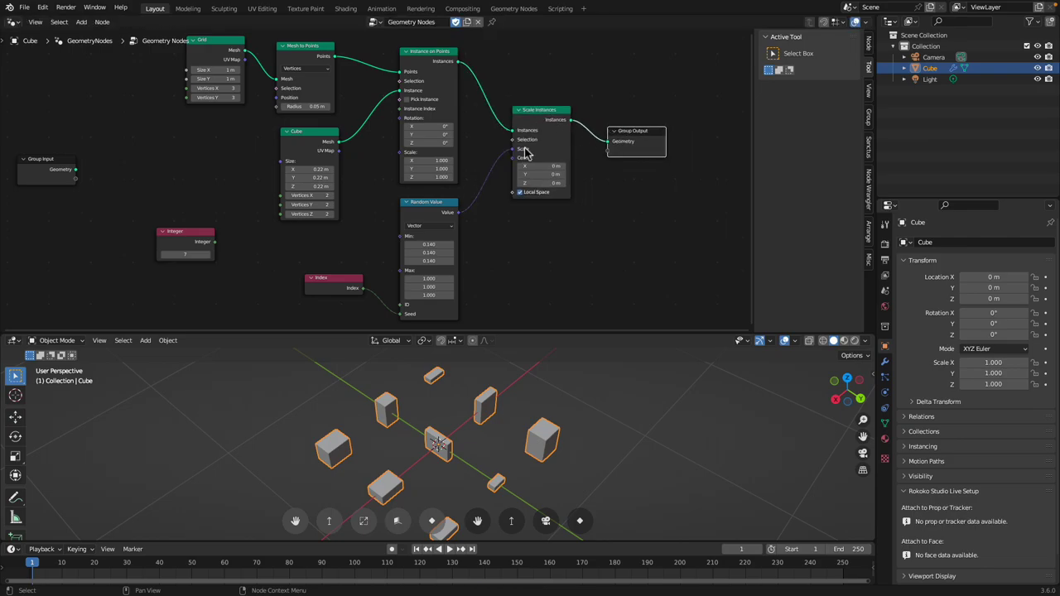
click(207, 241)
key(Home)
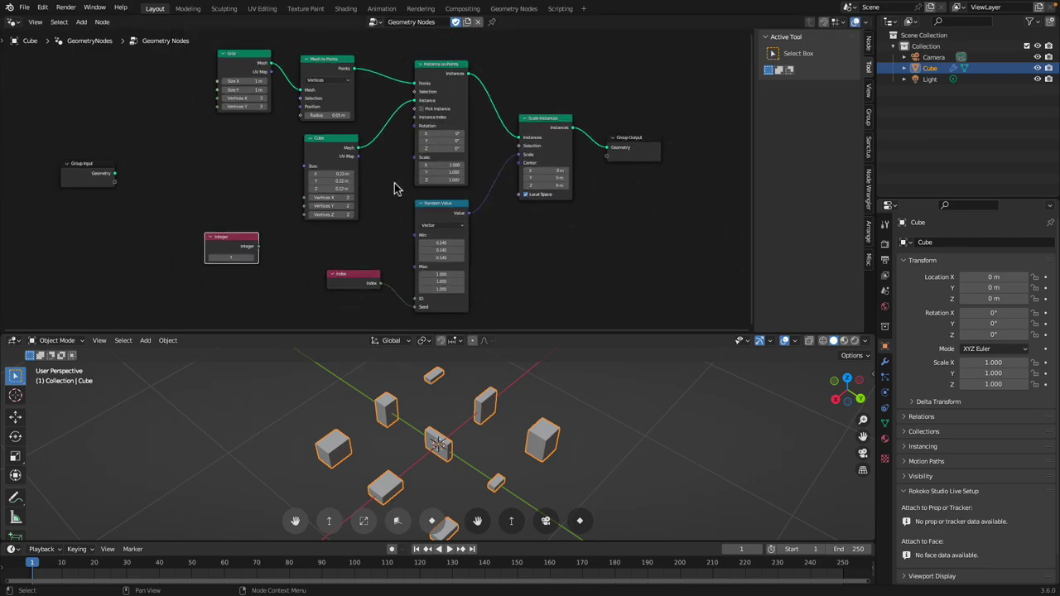
key(ctrl+s)
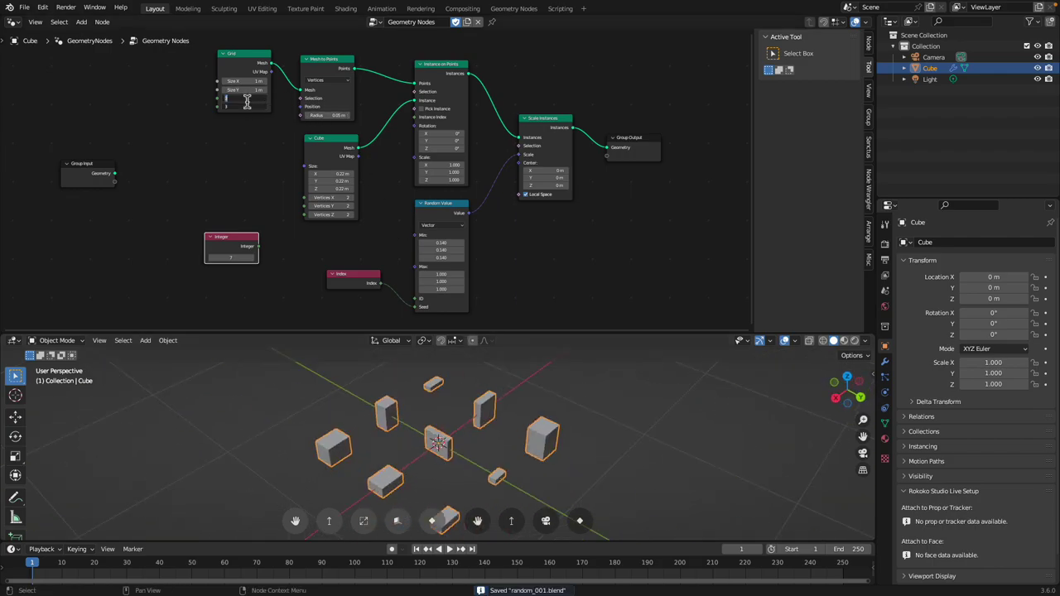
Set the Grid's Vertices X and Y to 10, enlarge the 3D viewport and save the file
key(Return)
middle_drag(498, 406, 534, 364)
click(563, 411)
drag(542, 334, 506, 210)
middle_drag(501, 304, 479, 347)
key(ctrl+s)
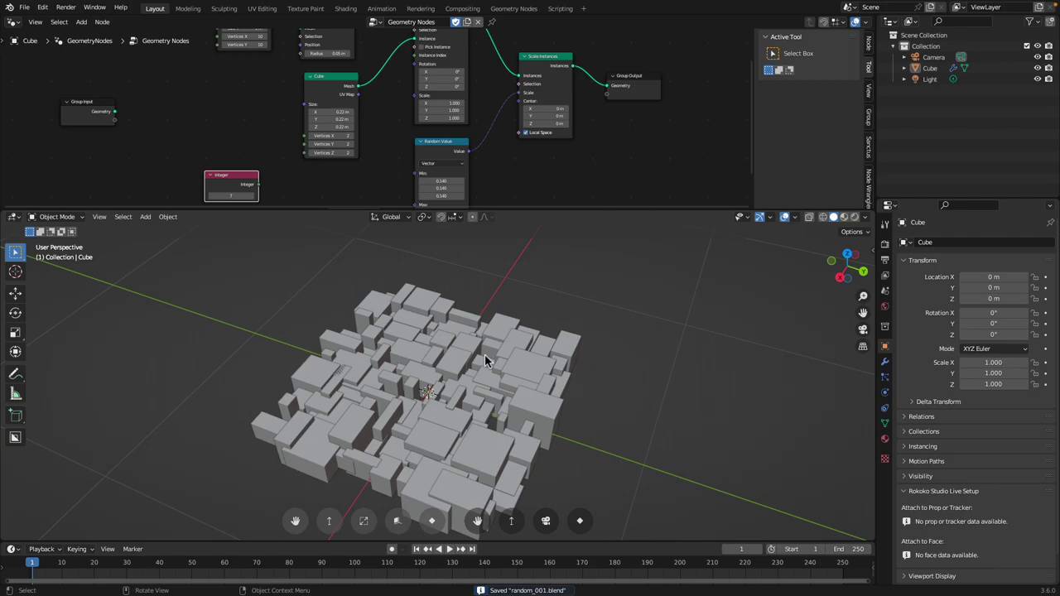
Give the node editor more height and nudge the Index and Random Value nodes upward
click(484, 354)
drag(549, 211, 541, 261)
scroll(534, 203, down, 3)
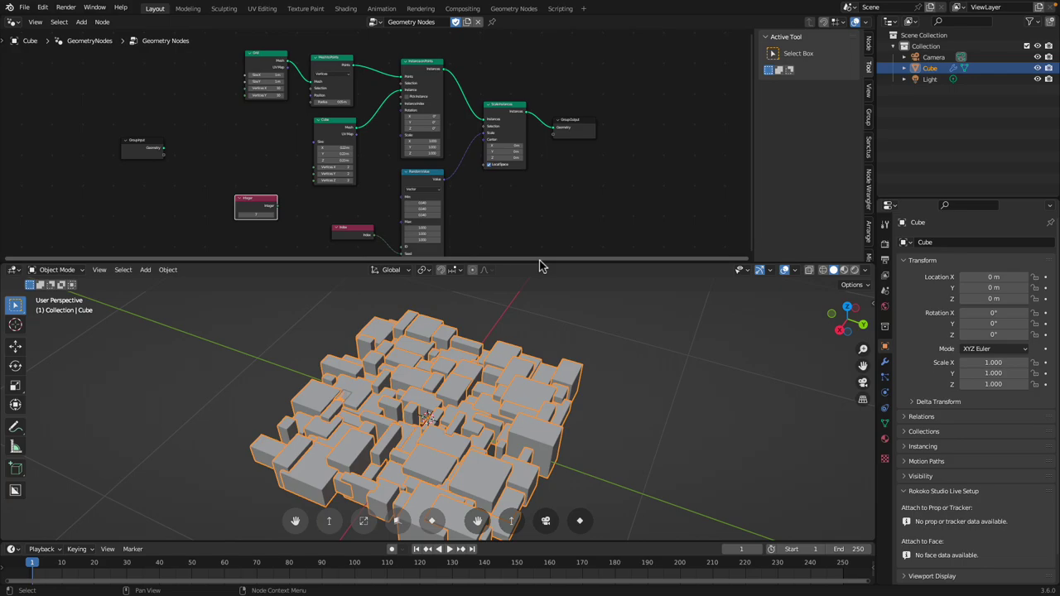
scroll(543, 228, up, 2)
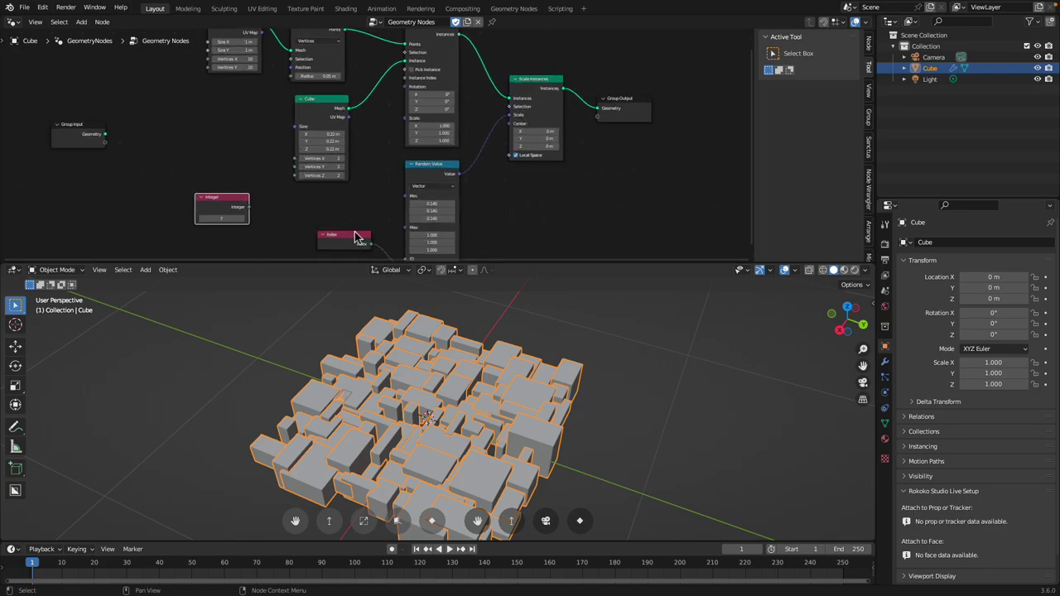
drag(357, 237, 354, 226)
drag(424, 169, 423, 165)
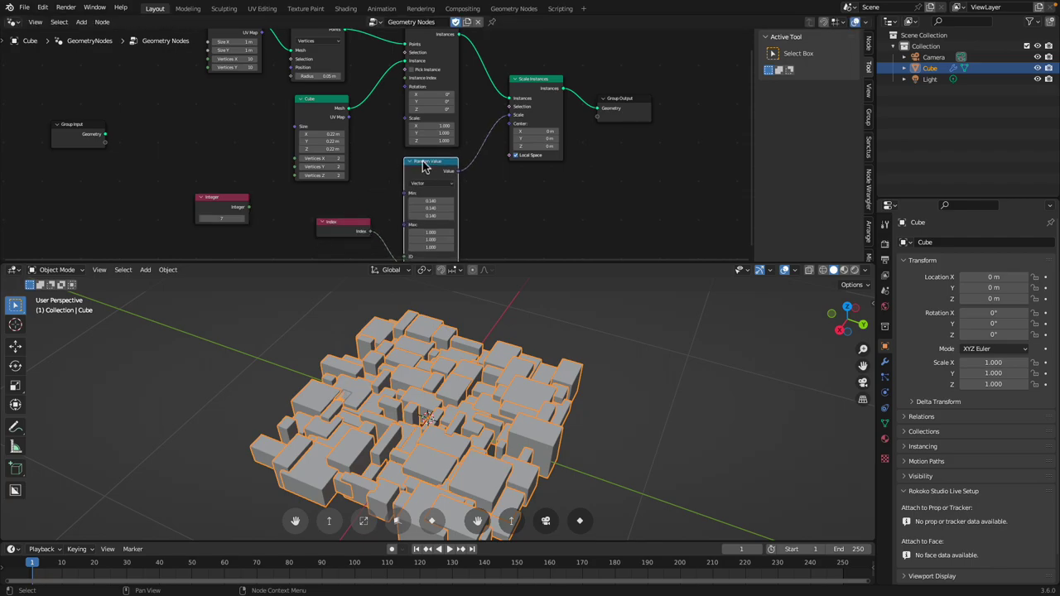
Save the file with the object deselected and enable Cavity in the viewport shading options
click(556, 331)
middle_drag(556, 331, 695, 330)
key(ctrl+s)
click(866, 271)
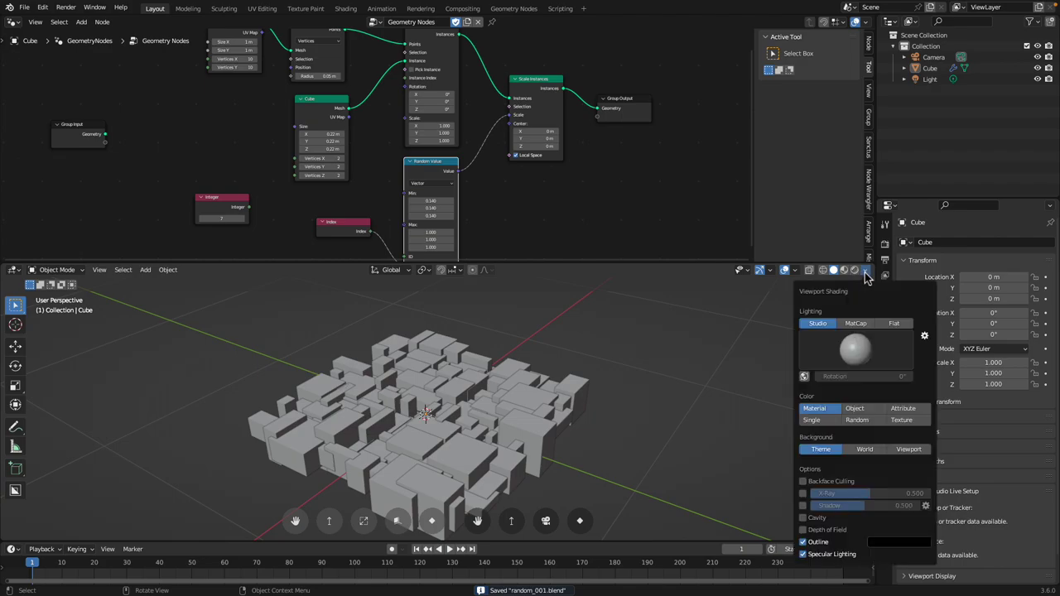
click(802, 518)
mouse_move(659, 378)
middle_down()
mouse_move(664, 394)
mouse_move(466, 374)
middle_up()
Move the Index link on Random Value from Seed to ID and set the Seed to 326
middle_drag(419, 241, 417, 220)
scroll(417, 225, up, 1)
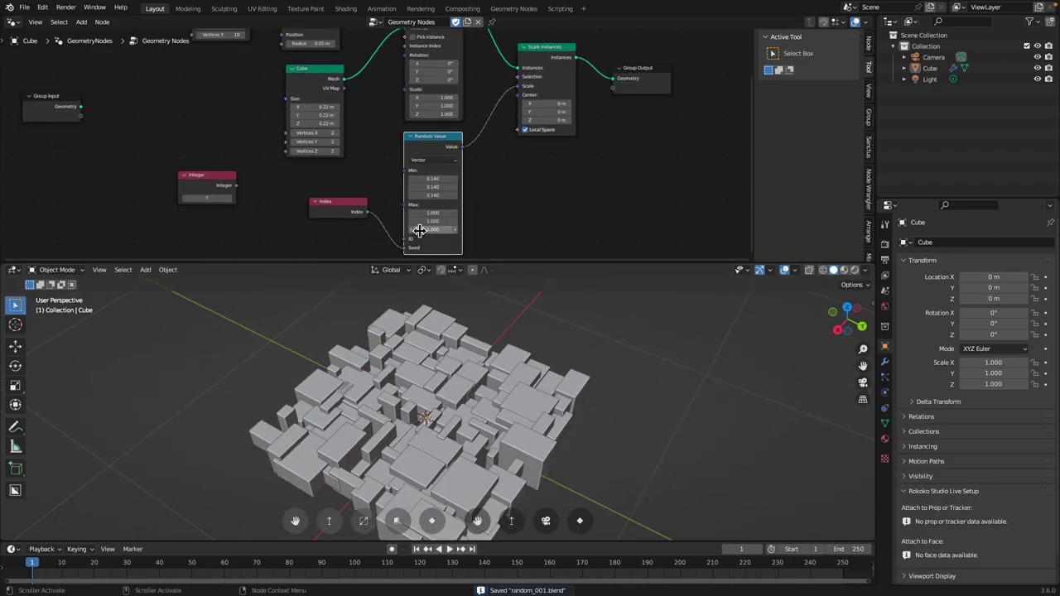
drag(405, 248, 405, 239)
middle_drag(423, 248, 424, 243)
drag(433, 242, 590, 242)
Reposition the Index node, enlarge the node editor to show the whole tree and save the file
drag(354, 202, 354, 187)
middle_drag(353, 189, 351, 214)
scroll(349, 215, down, 1)
drag(508, 265, 509, 324)
key(Home)
key(ctrl+s)
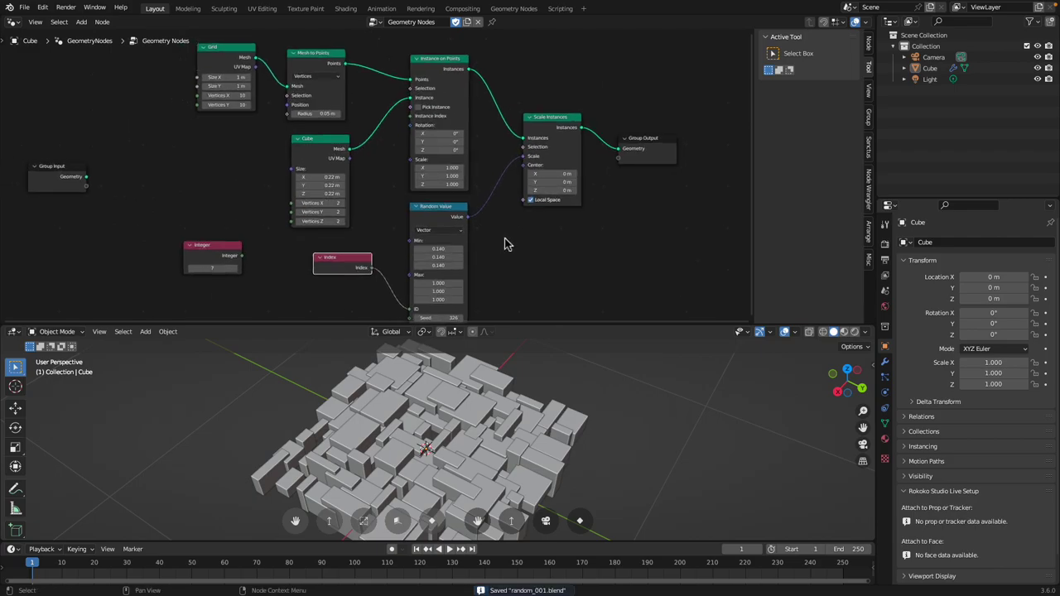
Move the Group Output node farther away from Scale Instances to make room for another node
mouse_move(526, 389)
middle_down()
mouse_move(527, 339)
mouse_move(522, 414)
mouse_move(523, 397)
middle_up()
scroll(546, 206, up, 1)
middle_drag(566, 201, 506, 208)
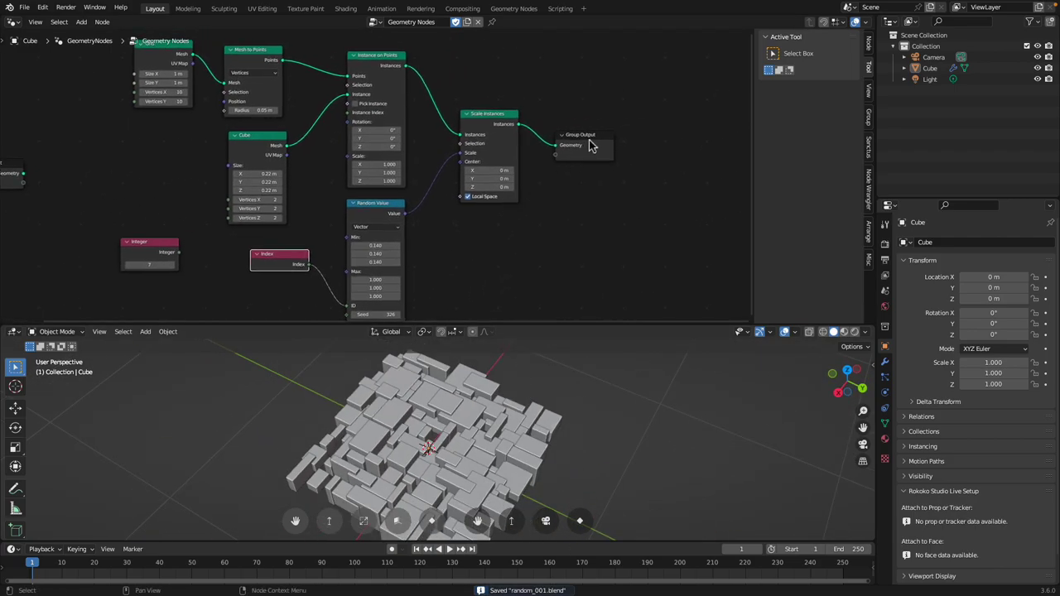
drag(589, 139, 668, 164)
key(shift+a)
text(rotate)
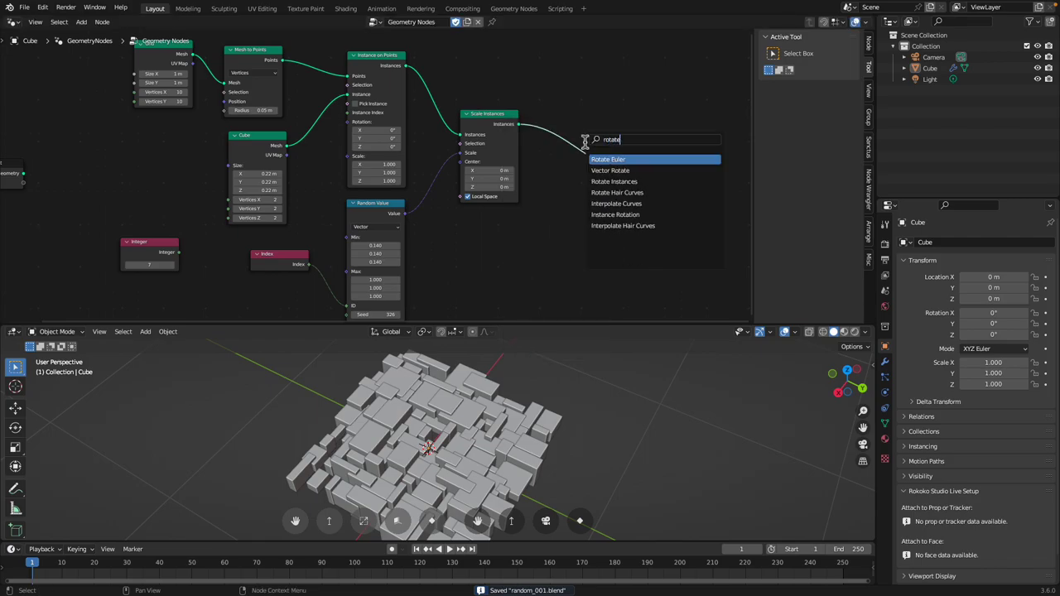
key(Escape)
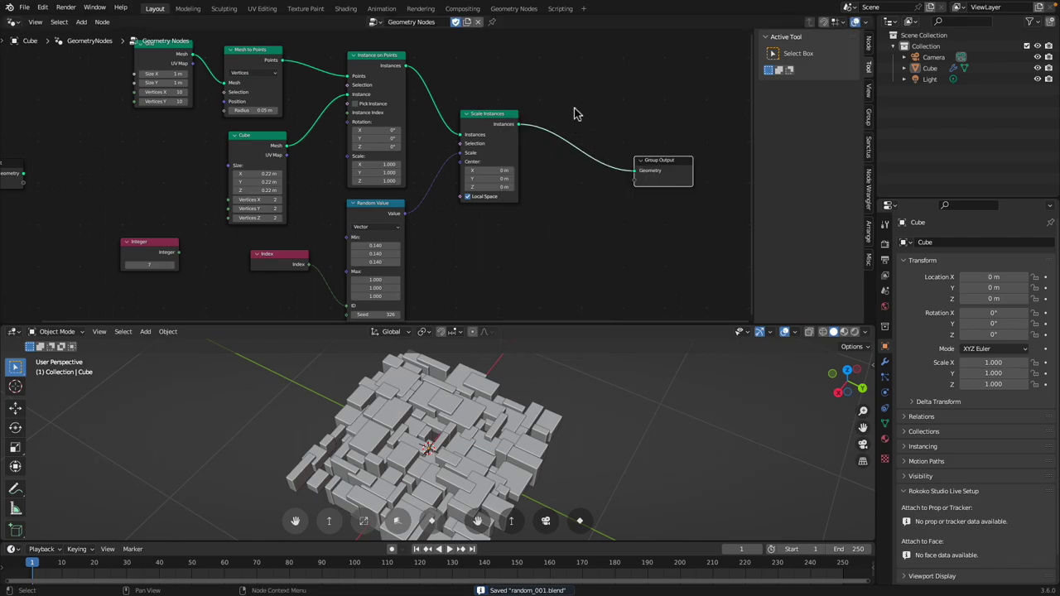
Add a Cylinder node beside the Group Input and connect its Mesh to the Instance input of Instance on Points, replacing the Cube
middle_drag(456, 254, 498, 213)
click(322, 215)
middle_drag(322, 215, 362, 228)
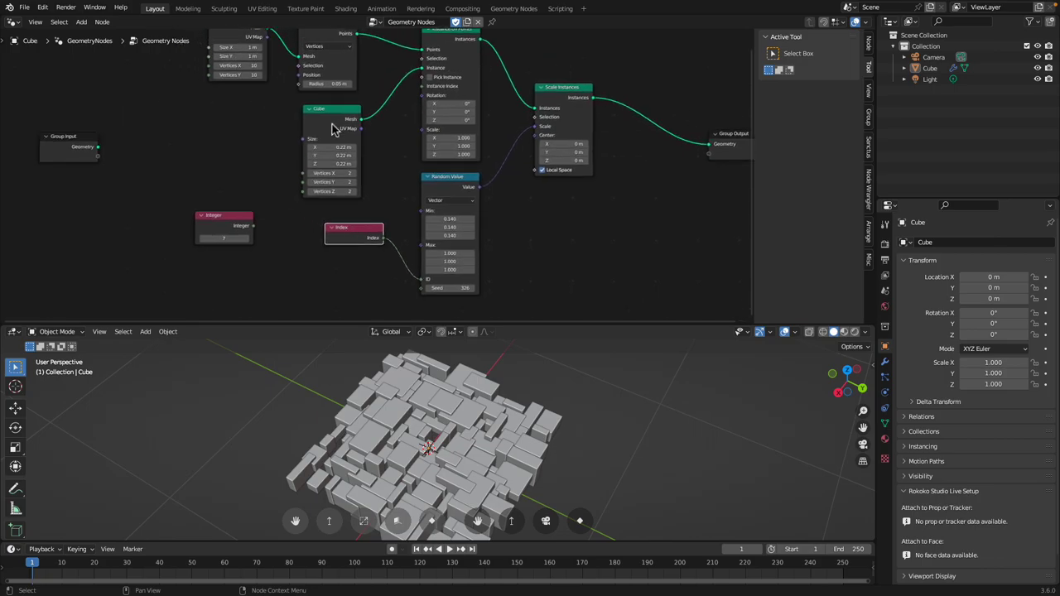
drag(332, 122, 330, 118)
middle_drag(263, 124, 263, 139)
key(shift+a)
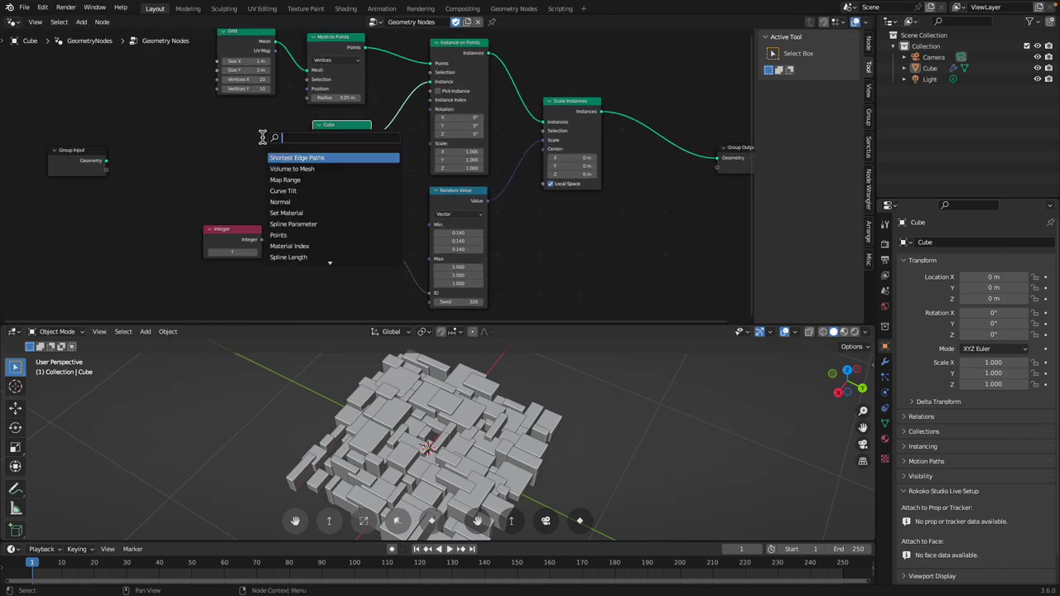
text(cy)
key(Return)
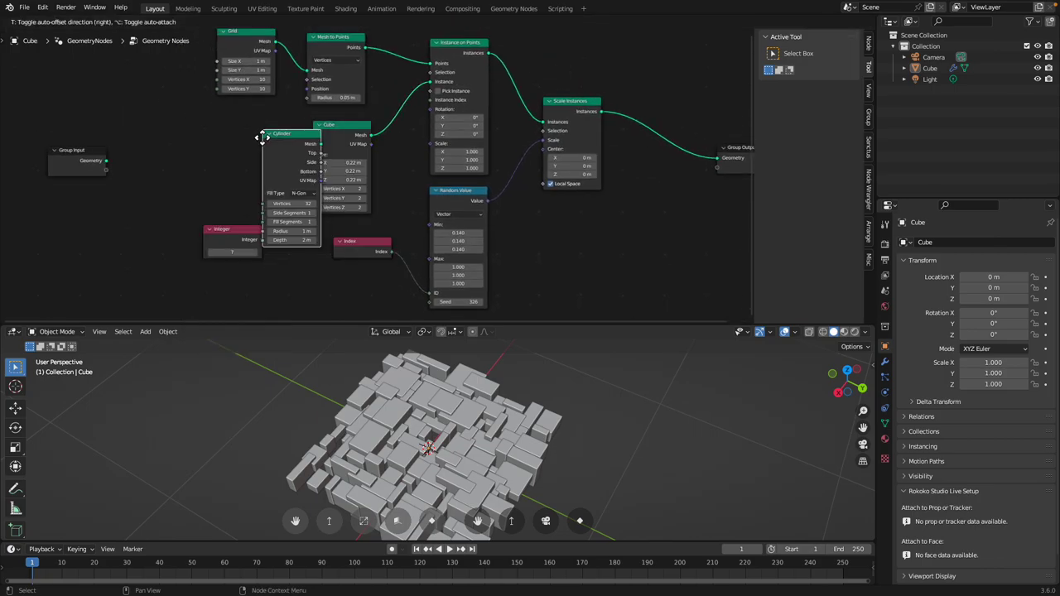
click(125, 133)
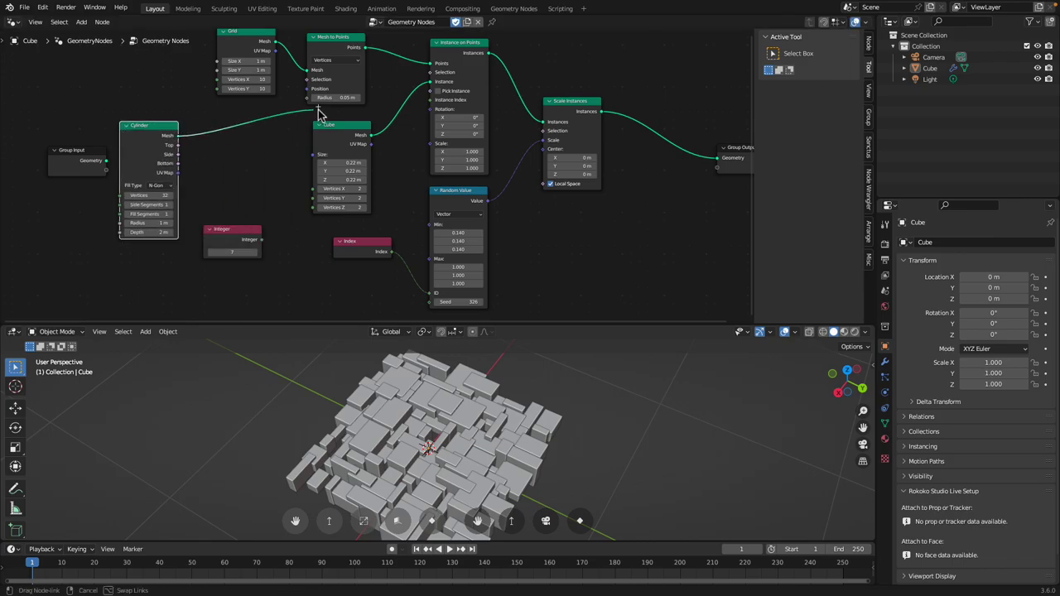
drag(430, 90, 431, 81)
scroll(506, 409, down, 5)
Set the Random Value's Min to 1.000 for X and Y and 0.150 for Z
scroll(502, 246, up, 2)
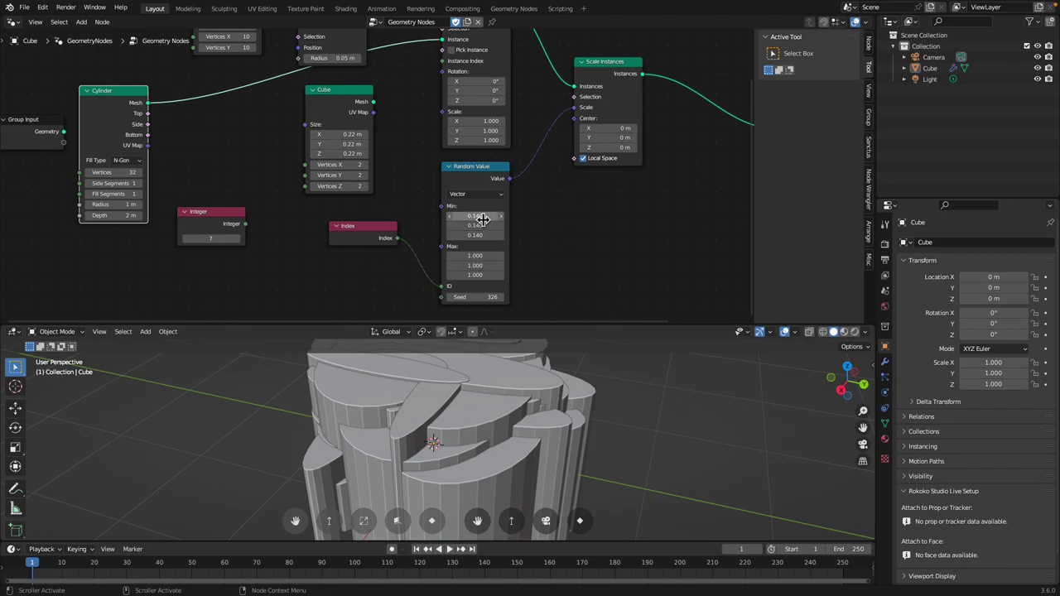
key(Return)
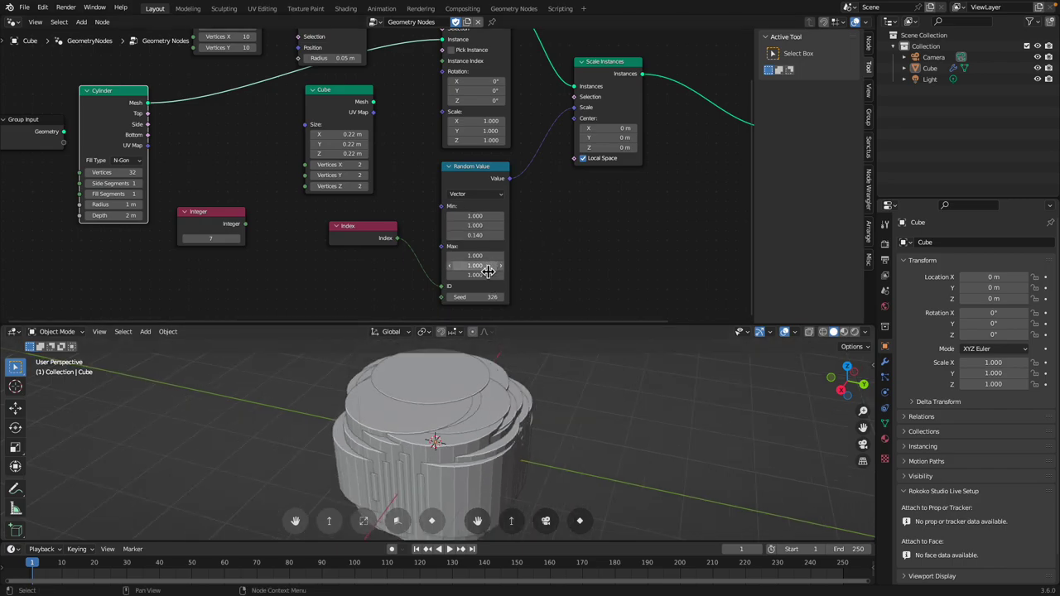
middle_drag(523, 224, 488, 232)
middle_drag(566, 93, 489, 129)
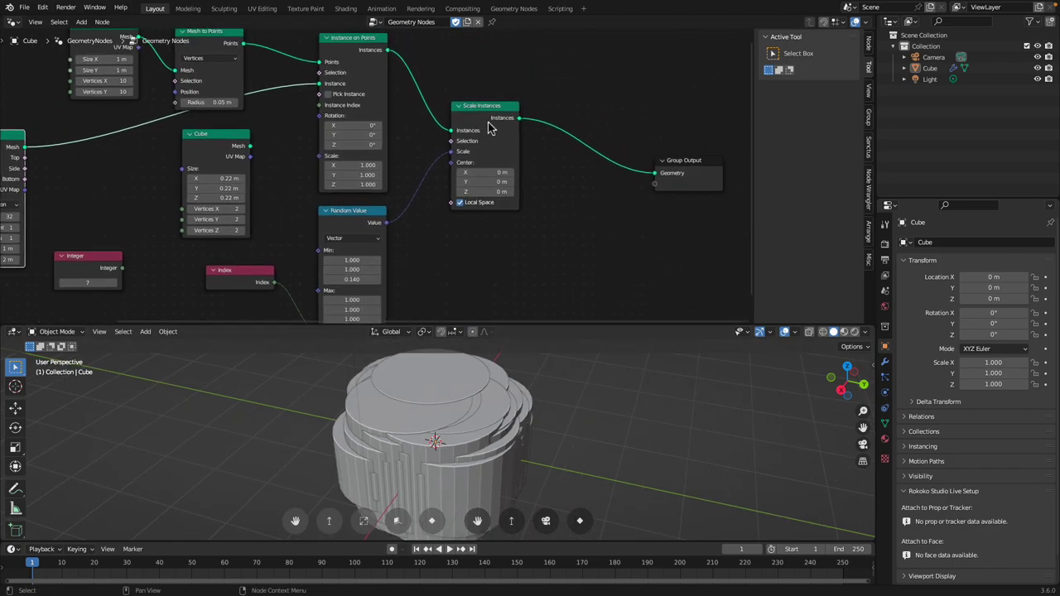
middle_drag(371, 269, 395, 234)
shift+drag(384, 247, 394, 248)
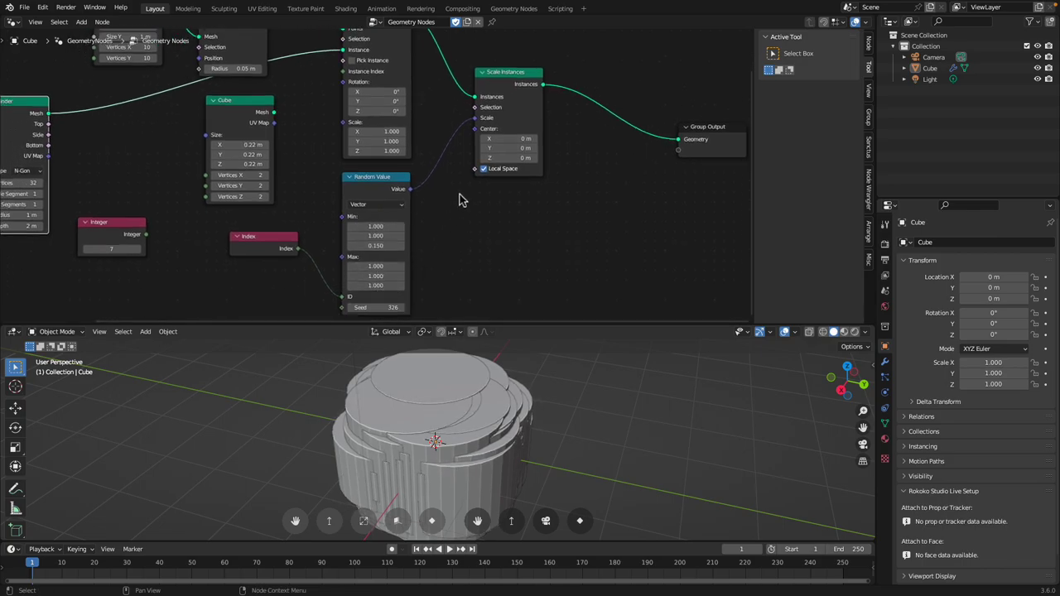
middle_drag(455, 200, 477, 231)
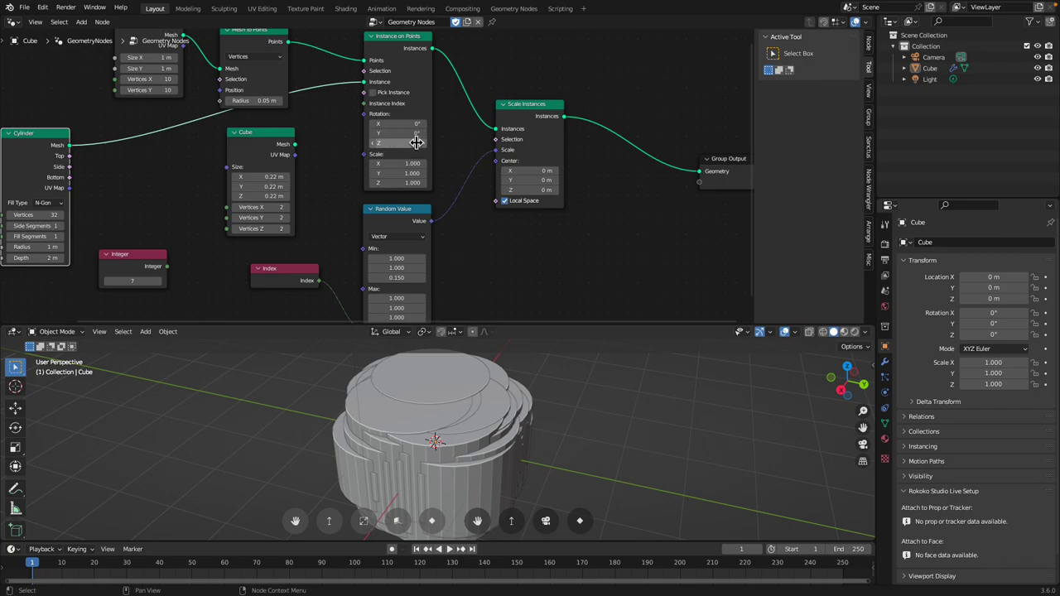
Move the Scale Instances node closer to the Group Output
drag(526, 105, 591, 120)
middle_drag(507, 184, 521, 176)
middle_drag(418, 266, 417, 252)
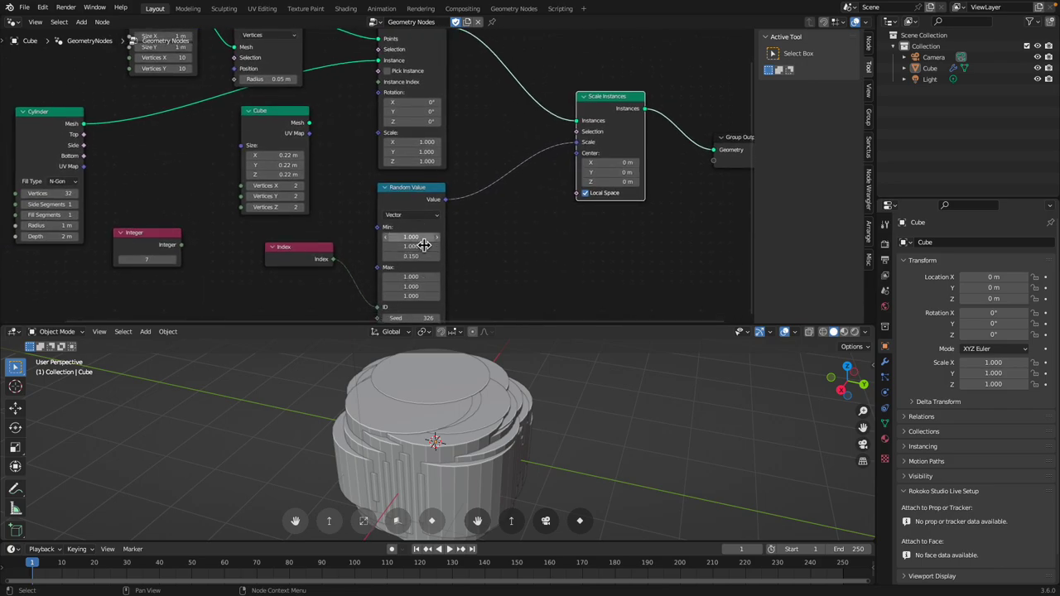
scroll(513, 228, down, 1)
middle_drag(606, 108, 522, 95)
key(a)
key(a)
click(568, 85)
key(shift+a)
text(sca)
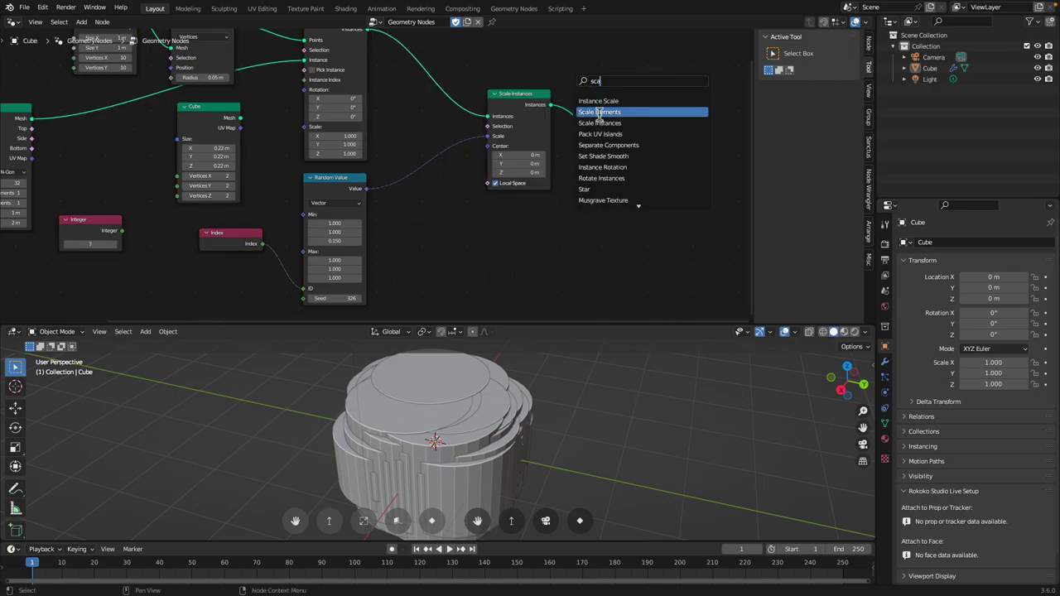
key(Escape)
Insert a second Scale Instances node before the Group Output and set its Scale to 0.060 on all axes
middle_drag(588, 89, 586, 99)
key(shift+a)
text(sscal)
key(Return)
click(589, 96)
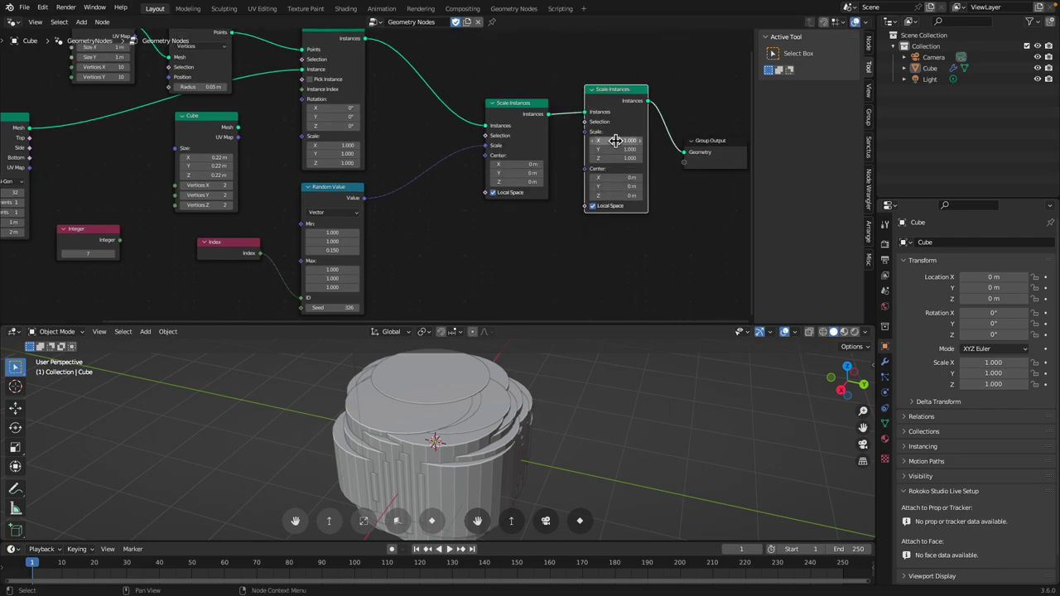
drag(616, 141, 539, 158)
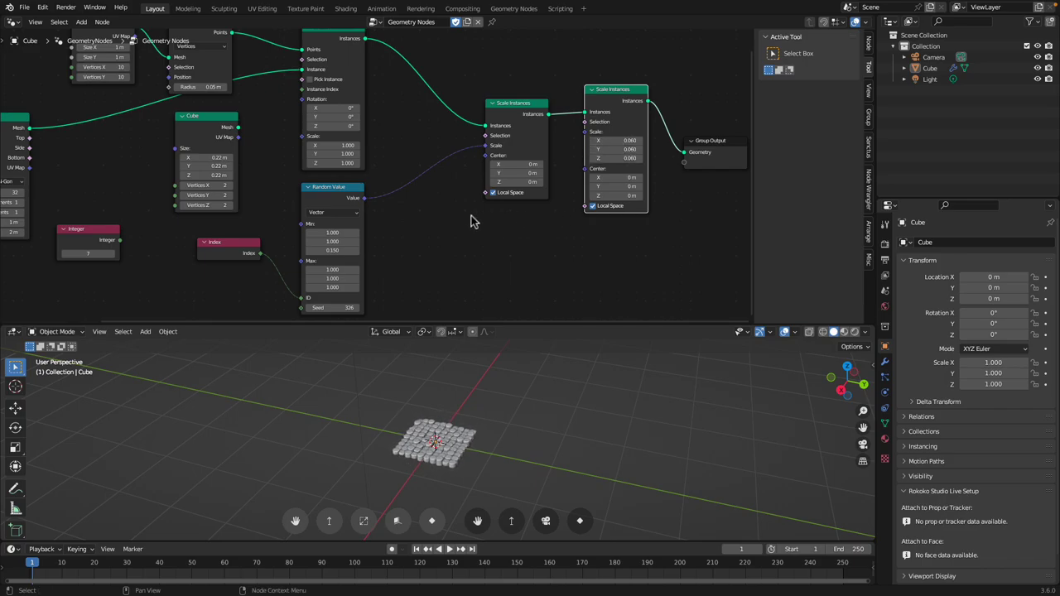
Move the new Scale Instances node between Instance on Points and the other Scale Instances, set its Scale to 0.040 and save
middle_drag(347, 285, 372, 245)
middle_drag(592, 139, 589, 169)
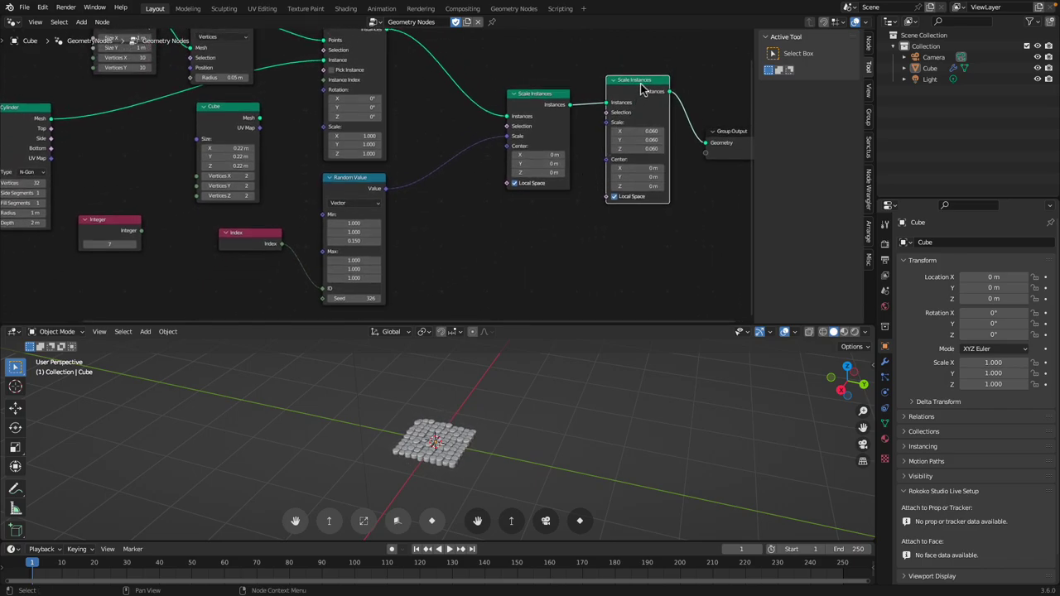
middle_drag(641, 85, 645, 110)
alt+drag(645, 109, 471, 60)
drag(548, 119, 599, 128)
mouse_move(499, 67)
mouse_down()
mouse_move(563, 147)
mouse_move(491, 57)
mouse_up()
drag(390, 54, 479, 91)
scroll(505, 157, up, 2)
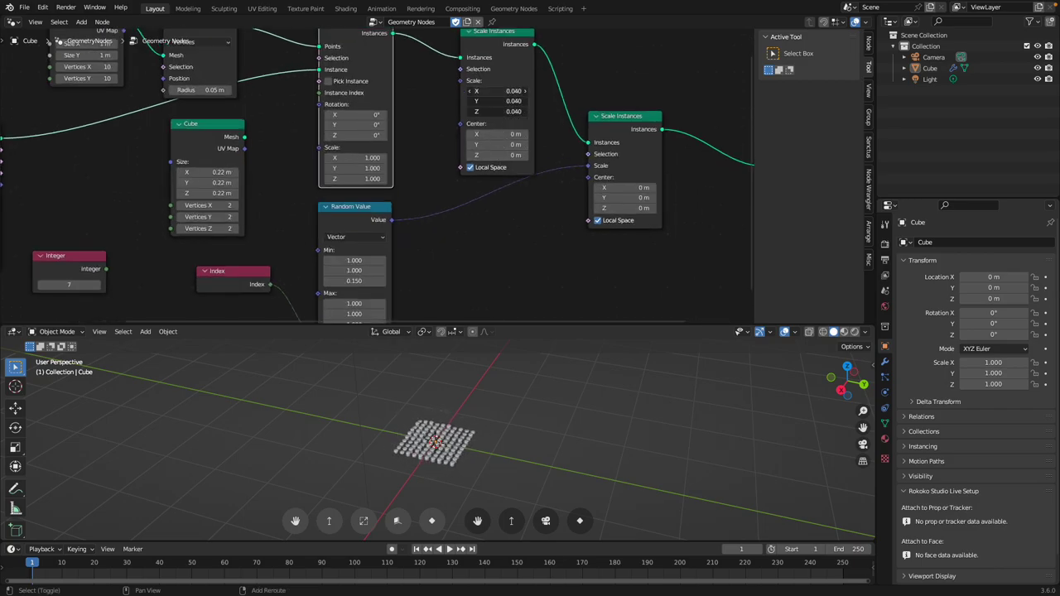
key(ctrl+s)
Move the Random Value and Index nodes closer to the last Scale Instances node
drag(372, 216, 503, 217)
middle_drag(243, 282, 286, 263)
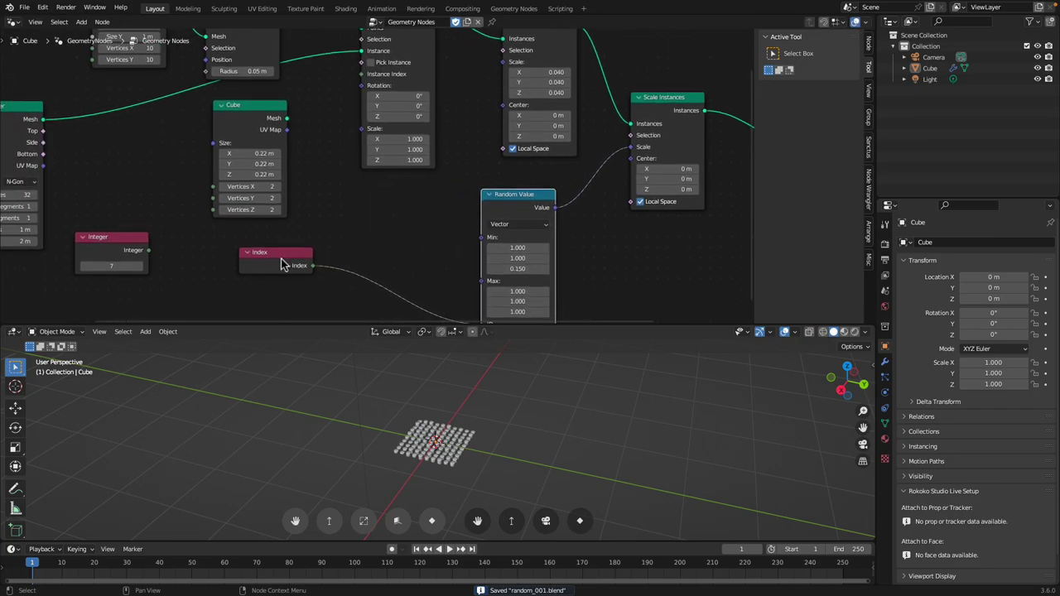
drag(287, 264, 401, 290)
Duplicate the Random Value node beside the Cube and switch the copy's data type to Float
click(500, 194)
key(shift+d)
click(306, 225)
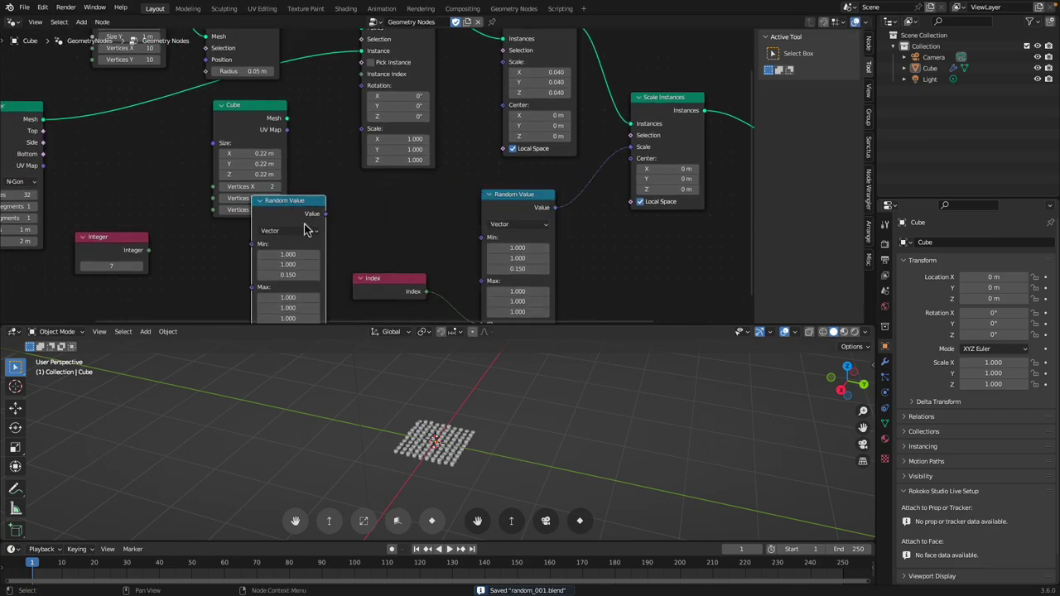
click(307, 229)
click(299, 245)
Duplicate the Index node and connect the copy to the Float Random Value's ID
middle_drag(361, 221, 383, 212)
click(394, 275)
key(shift+d)
click(241, 281)
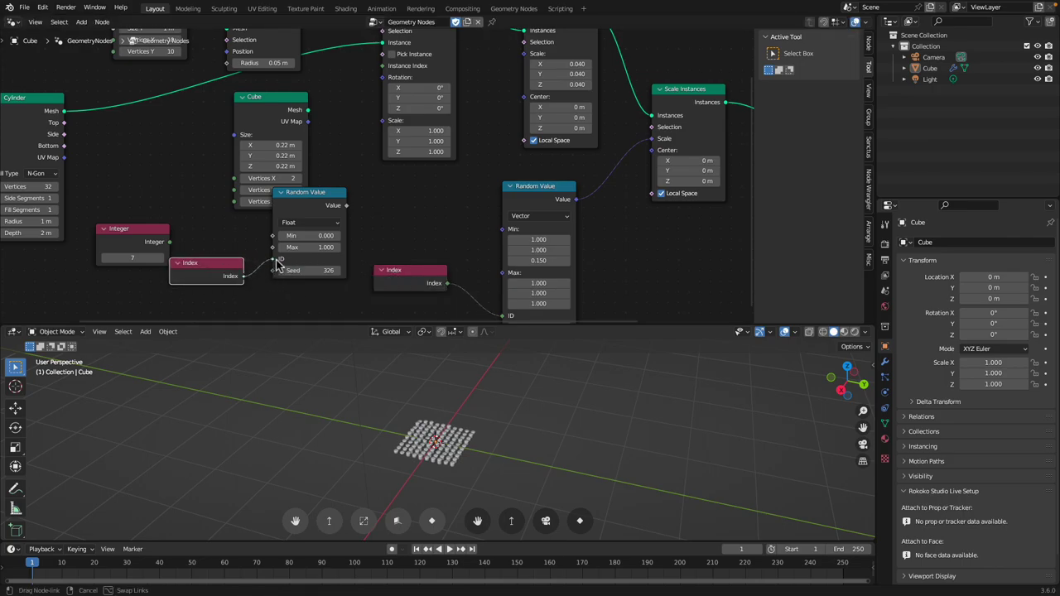
drag(278, 264, 276, 260)
Connect the Float Random Value to the first Scale Instances' Scale, with Min 0.030 and Max 0.110
drag(347, 205, 468, 109)
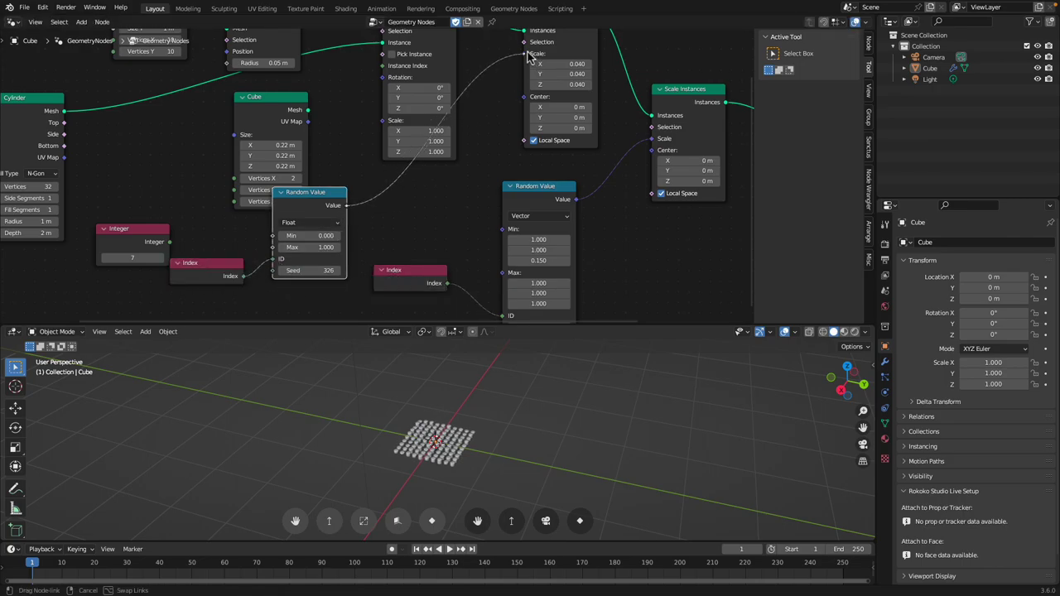
drag(528, 56, 526, 54)
middle_drag(529, 364, 530, 378)
key(super+s)
mouse_move(325, 247)
mouse_down()
mouse_move(279, 247)
mouse_move(331, 237)
mouse_up()
middle_drag(533, 448, 522, 477)
Set the Vector Random Value's Max Z to 8.090 and save the file
middle_drag(491, 240, 428, 162)
drag(485, 221, 547, 221)
middle_drag(513, 414, 528, 391)
drag(483, 225, 503, 226)
middle_drag(522, 392, 569, 391)
key(ctrl+s)
Spread out the Cube, Mesh to Points and Grid nodes so they clear the Float Random Value
middle_drag(223, 69, 269, 123)
scroll(269, 123, up, 1)
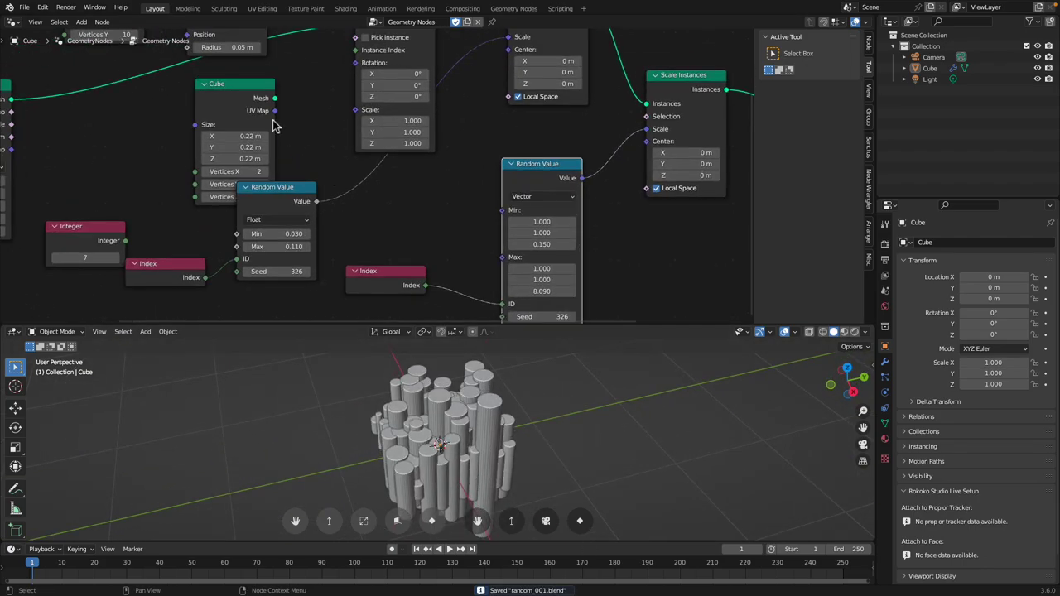
drag(235, 92, 185, 106)
middle_drag(190, 105, 225, 166)
middle_drag(258, 82, 275, 152)
drag(271, 106, 266, 59)
drag(148, 103, 149, 92)
Reposition the Cylinder node and lower its Vertices count
middle_drag(190, 172, 289, 123)
middle_drag(144, 165, 177, 141)
drag(153, 159, 172, 141)
drag(163, 222, 151, 222)
middle_drag(454, 423, 434, 413)
Insert a Rotate Instances node between the last Scale Instances and the Group Output
ctrl+scroll(433, 173, right, 10)
key(shift+a)
click(494, 134)
text(rotate)
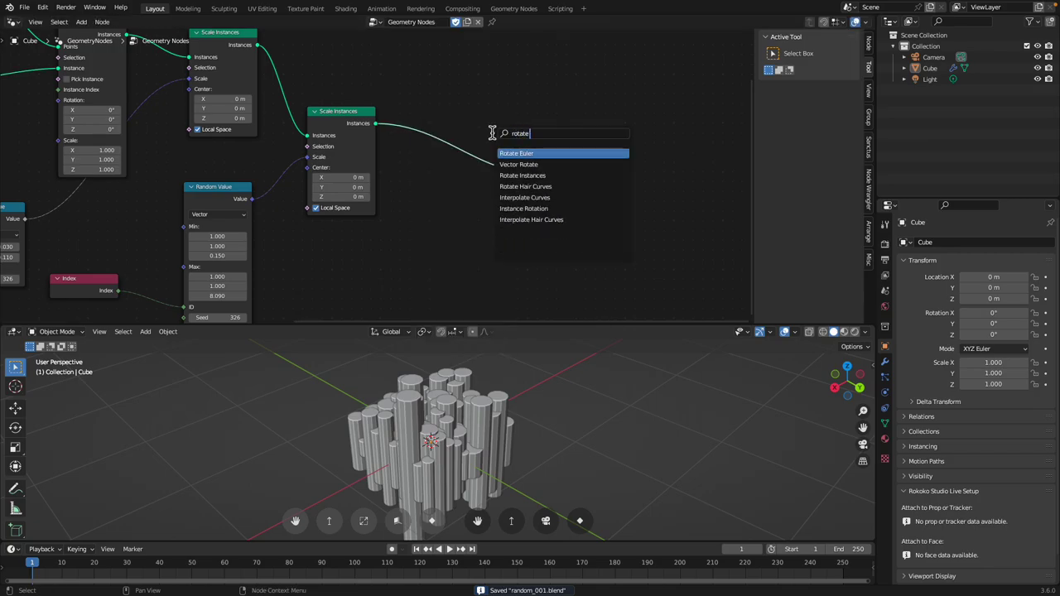
click(508, 176)
click(452, 187)
Duplicate the Index node and place the copy beneath the last Scale Instances node
middle_drag(455, 186, 515, 122)
scroll(253, 172, up, 1)
click(154, 222)
key(shift+d)
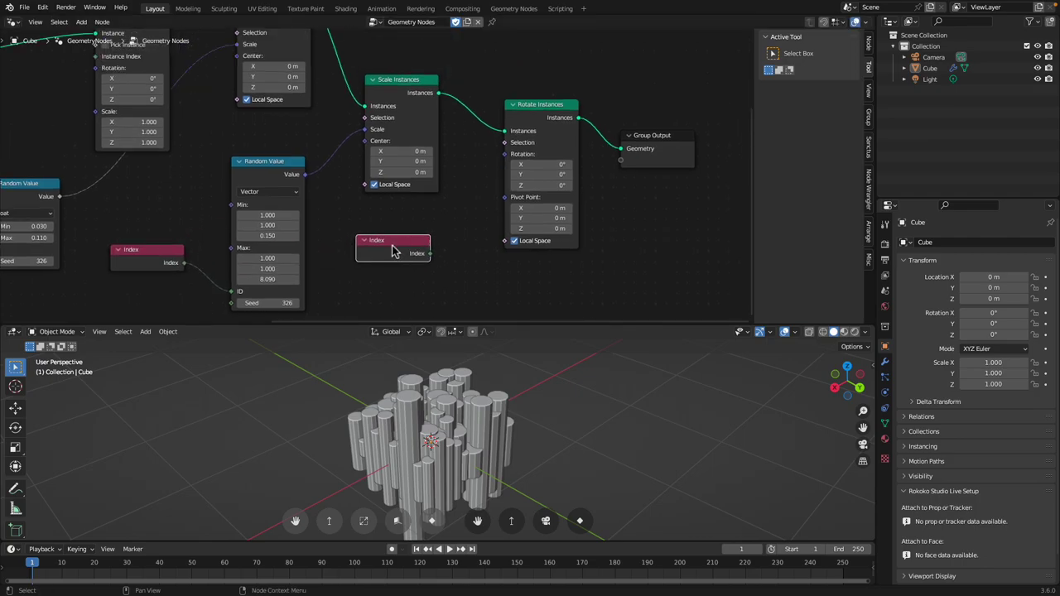
Duplicate the vector Random Value node and place the copy between the new Index node and Rotate Instances
click(365, 253)
drag(279, 178, 254, 173)
key(shift+d)
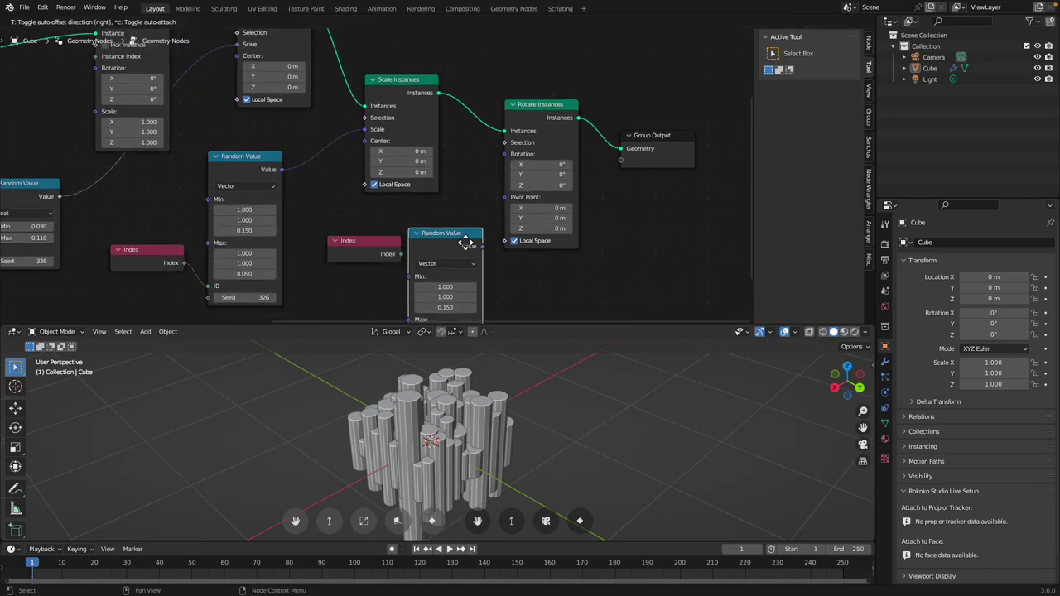
click(455, 237)
drag(365, 241, 341, 241)
Connect the new Index to the copied Random Value's ID, and its Value to the Rotation of Rotate Instances
middle_drag(411, 239, 355, 179)
drag(353, 178, 388, 272)
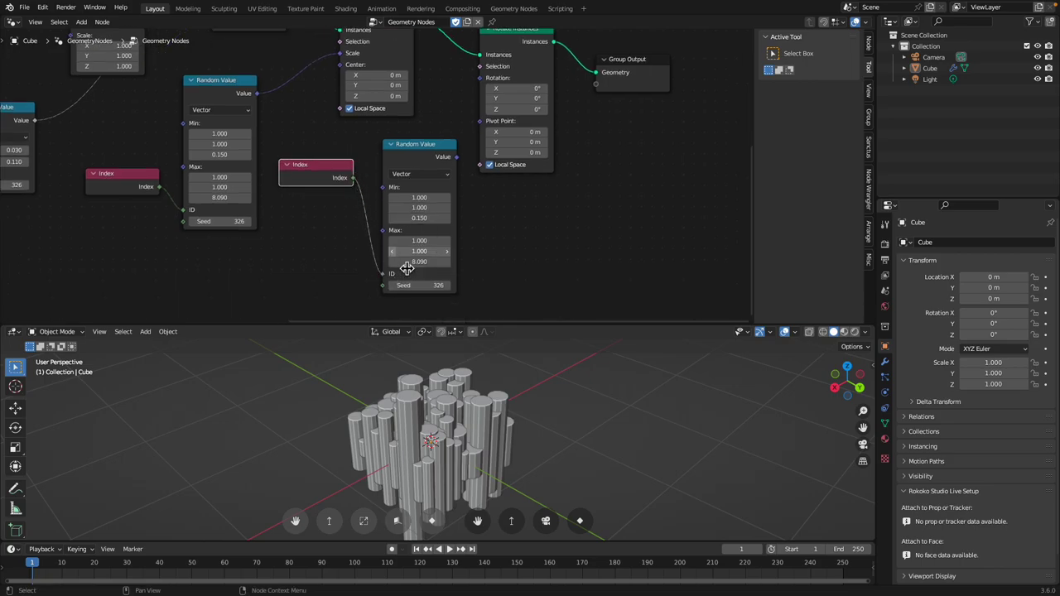
middle_drag(440, 147, 422, 181)
drag(437, 186, 454, 165)
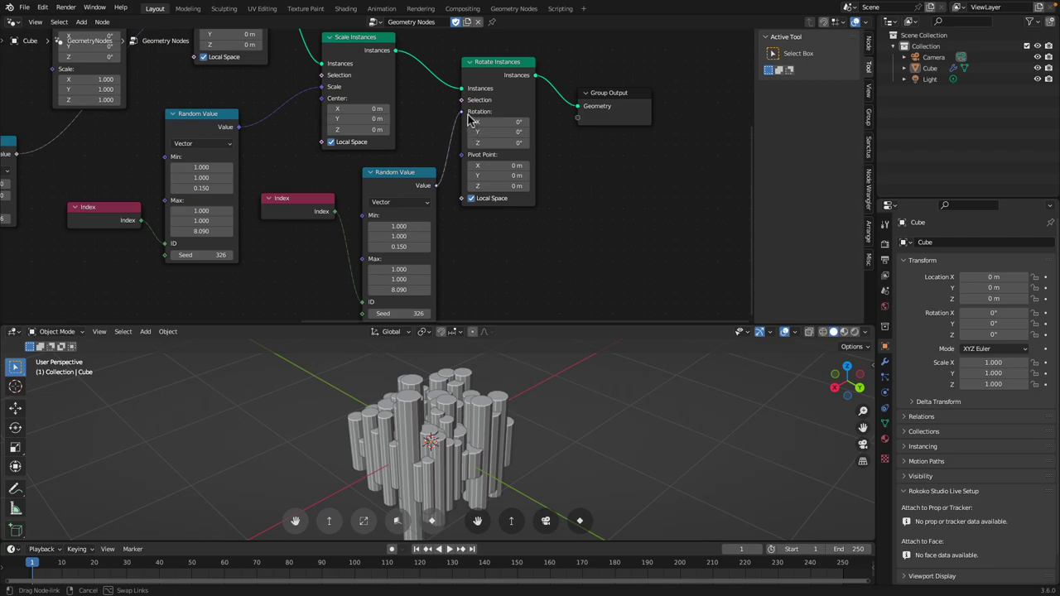
drag(469, 120, 463, 112)
Set all three Min values of the rotation Random Value to -tau/2 and all three Max values to tau/2
middle_drag(418, 241, 422, 207)
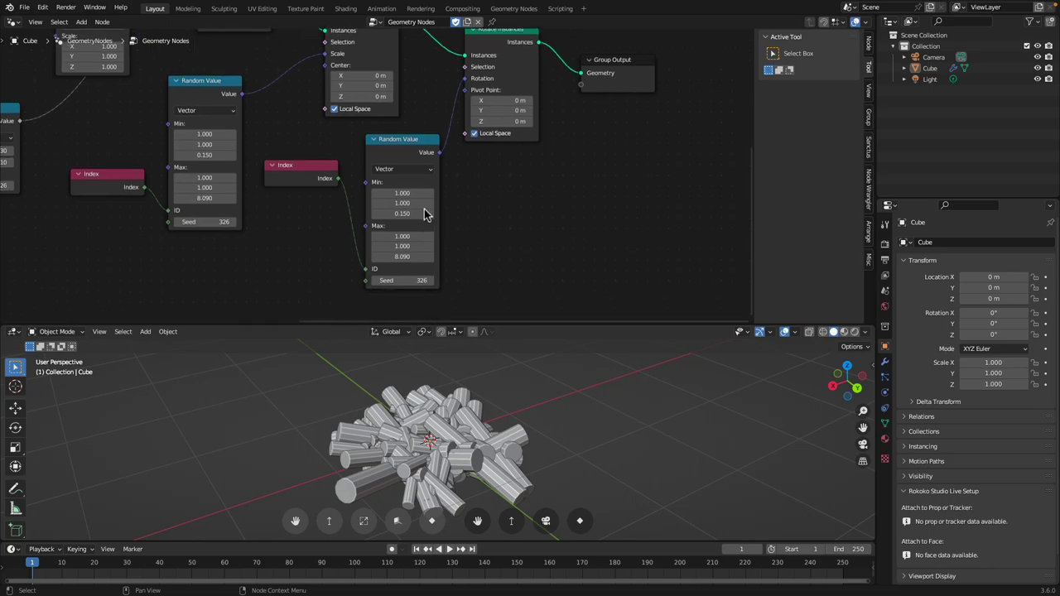
drag(402, 193, 402, 197)
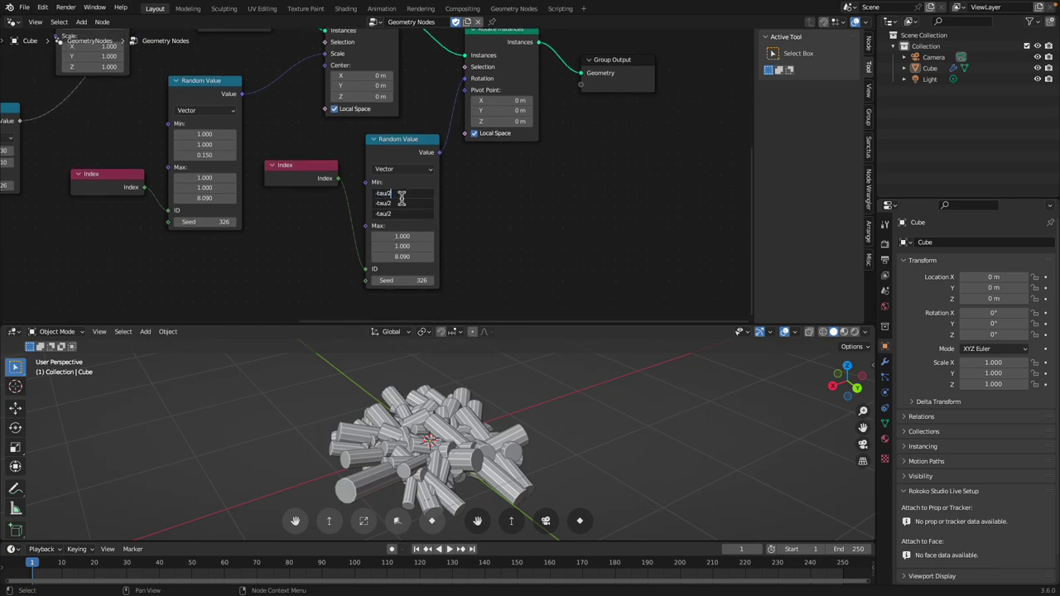
key(Return)
drag(402, 236, 402, 257)
text(ta)
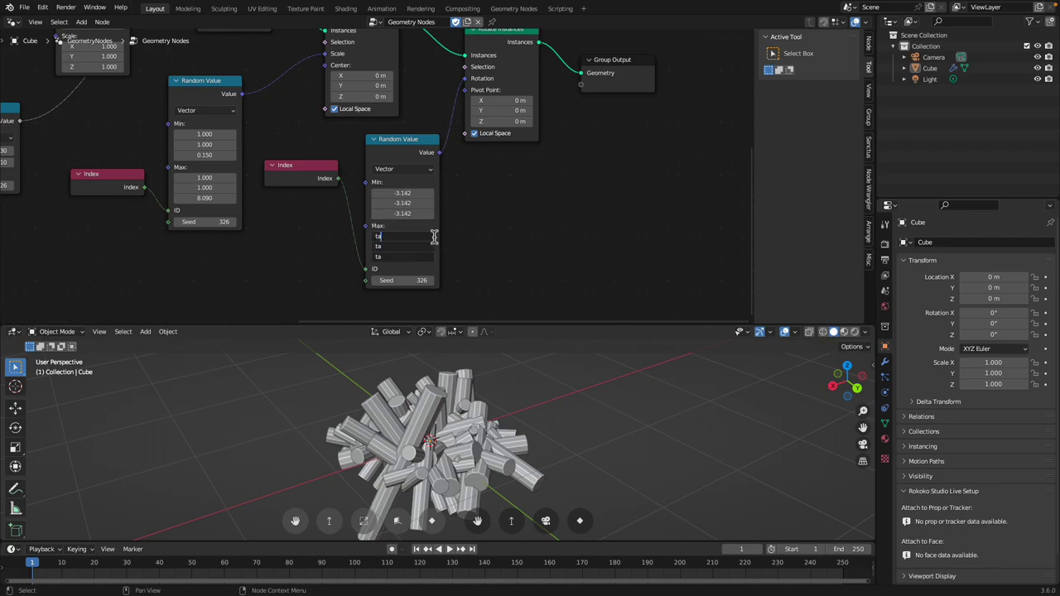
text(u/2)
key(Return)
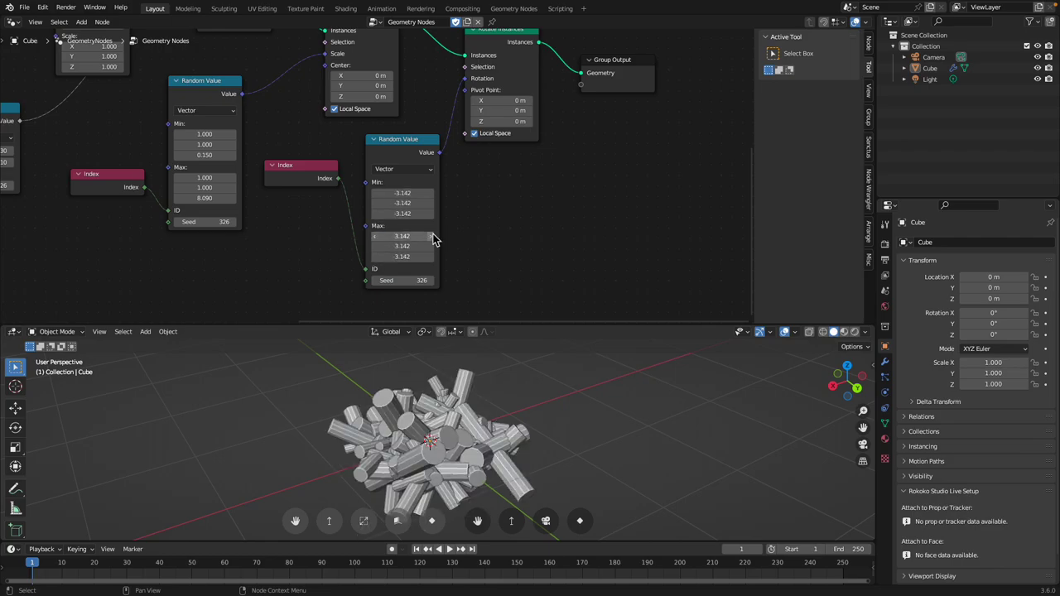
Change the seeds of the rotation and scale Random Value nodes to vary the arrangement, saving the file
drag(402, 281, 473, 281)
key(ctrl+s)
middle_drag(466, 393, 483, 256)
drag(404, 281, 513, 280)
drag(221, 223, 269, 223)
Enlarge the 3D viewport, select the cylinder cluster and save the file
scroll(219, 225, down, 3)
middle_drag(224, 226, 284, 228)
drag(490, 325, 490, 230)
click(465, 375)
key(ctrl+s)
mouse_move(465, 398)
middle_down()
mouse_move(477, 358)
mouse_move(464, 406)
middle_up()
Move the Grid node away from Mesh to Points, set its Size X and Size Y to 4.8 m, and save
middle_drag(190, 90, 373, 169)
middle_drag(183, 120, 355, 184)
scroll(354, 184, up, 1)
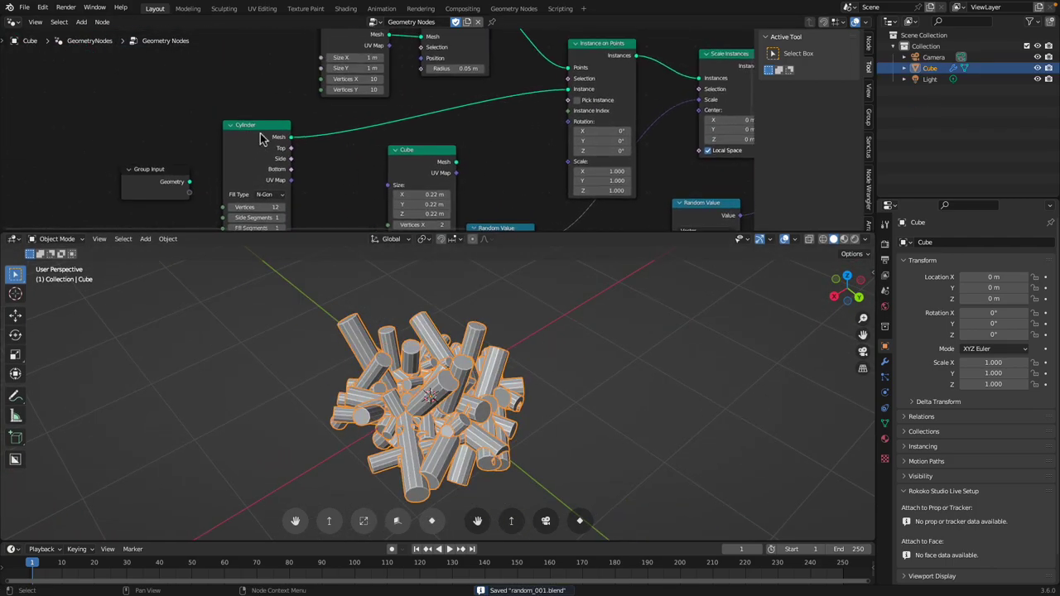
scroll(261, 139, down, 1)
middle_drag(372, 104, 340, 162)
drag(303, 107, 244, 68)
middle_drag(273, 84, 274, 117)
drag(263, 117, 335, 126)
middle_drag(455, 345, 372, 274)
key(ctrl+s)
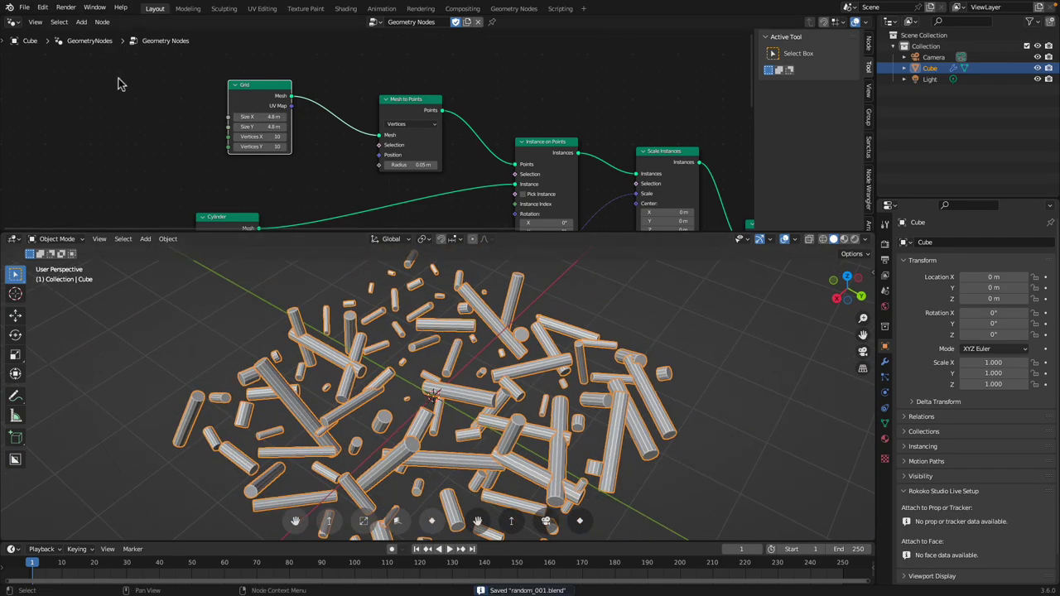
Save the project as a new incremental version named random_002.blend
click(25, 8)
click(52, 93)
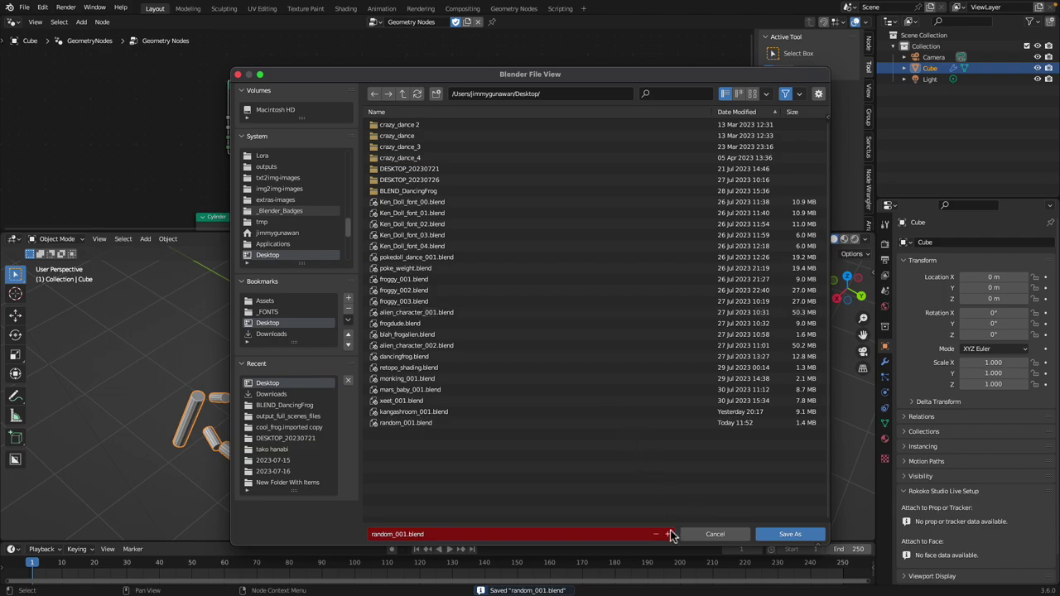
click(671, 534)
click(781, 535)
Add a Volume Cube node beside the Grid node and delete the Grid node
key(shift+a)
text(volu)
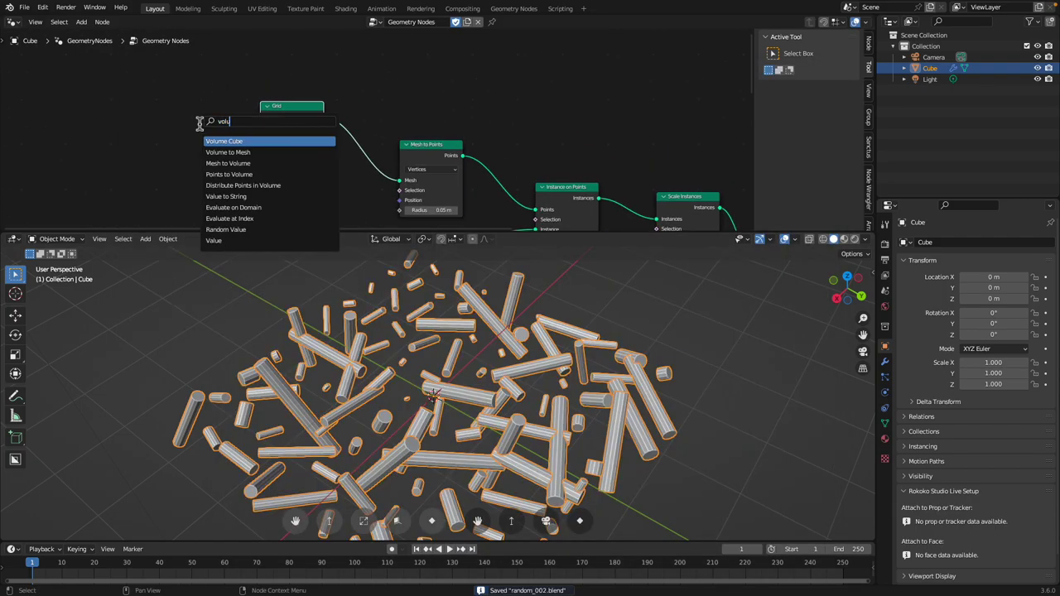
key(Return)
click(105, 91)
scroll(197, 99, down, 1)
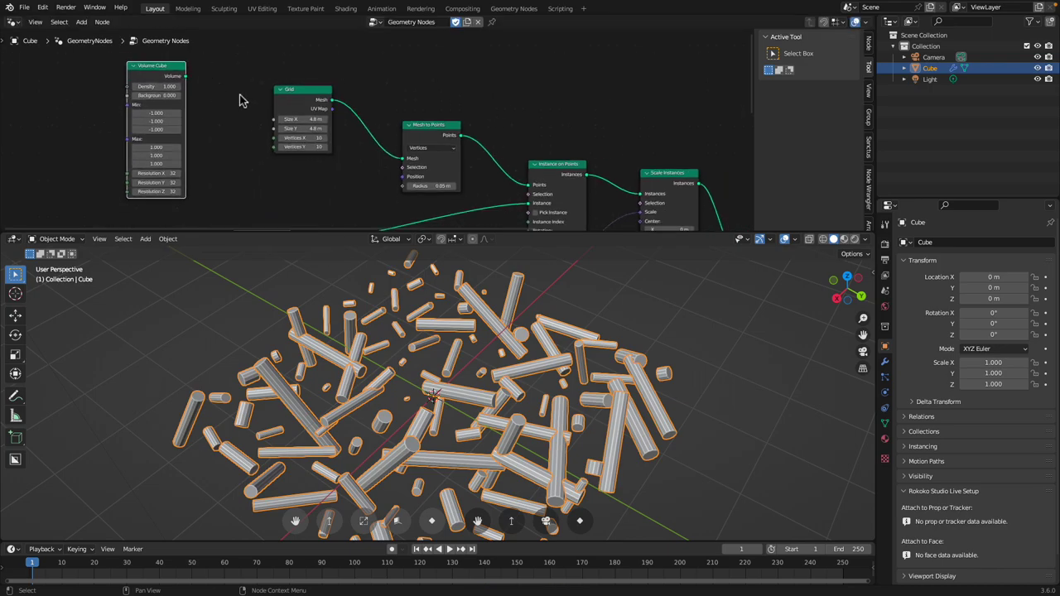
click(283, 93)
key(x)
Add a Distribute Points in Volume node and feed the Volume Cube's Volume output into it
middle_drag(283, 98, 247, 96)
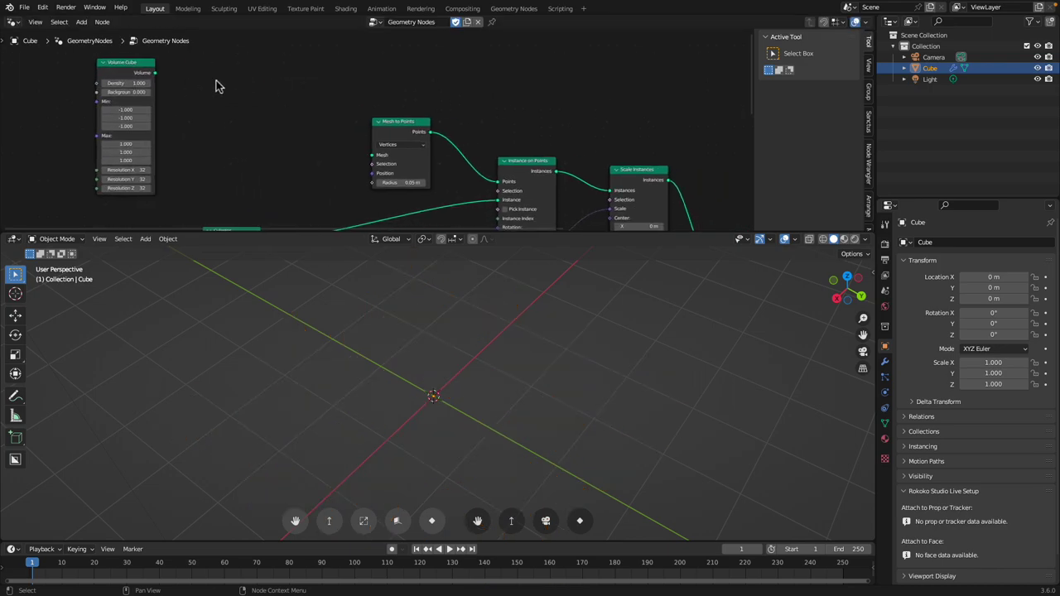
key(shift+a)
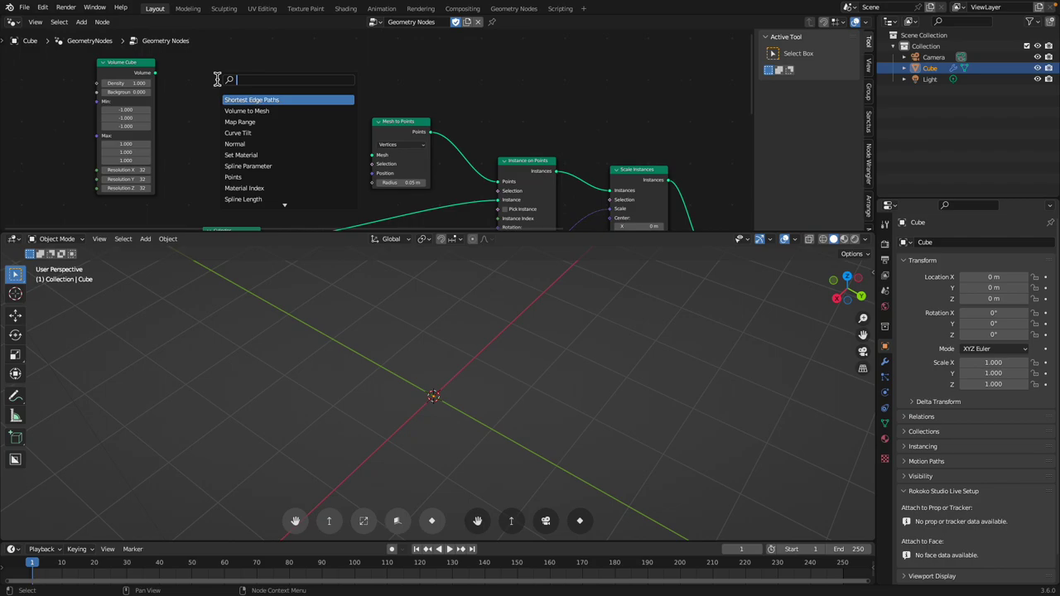
text(dist)
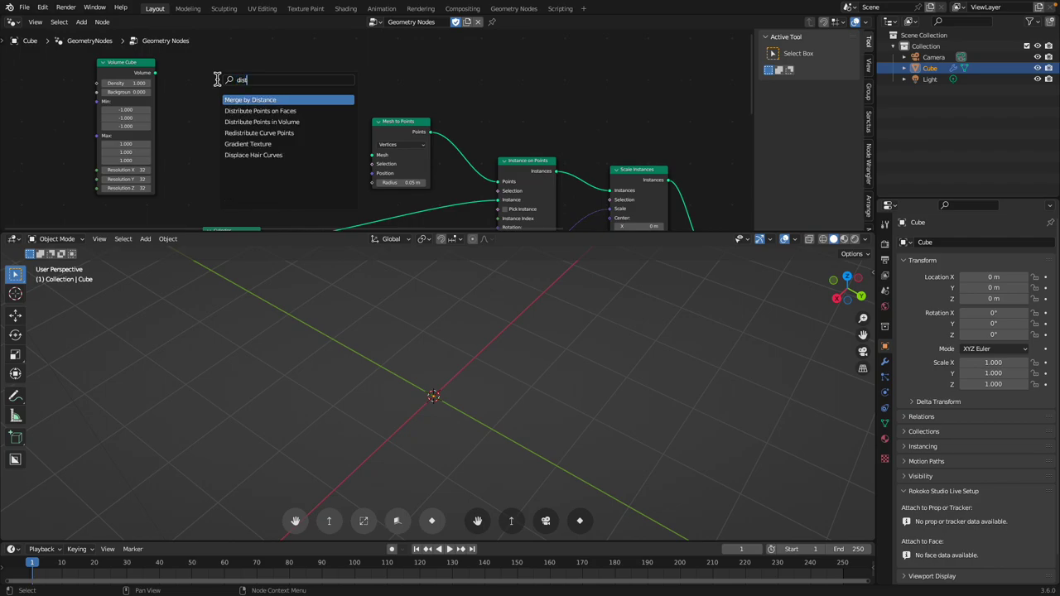
key(Down)
key(Down)
key(Return)
drag(156, 73, 218, 109)
Link the distributed Points to Mesh to Points, move that node aside, and link Points directly to Instance on Points
drag(289, 86, 309, 106)
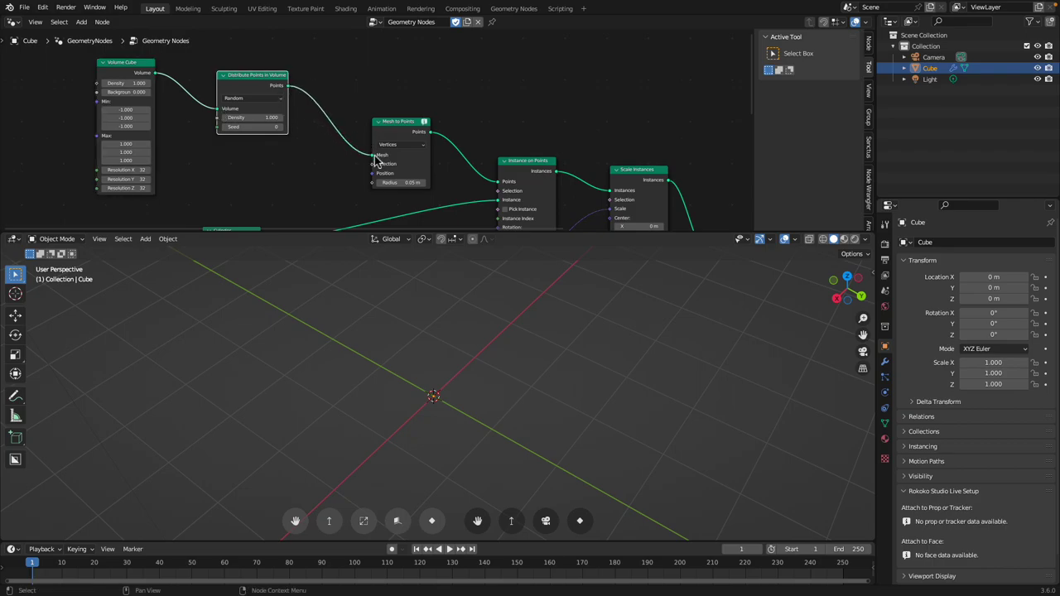
middle_drag(375, 160, 332, 150)
drag(345, 109, 329, 57)
drag(246, 75, 455, 171)
middle_drag(450, 260, 294, 206)
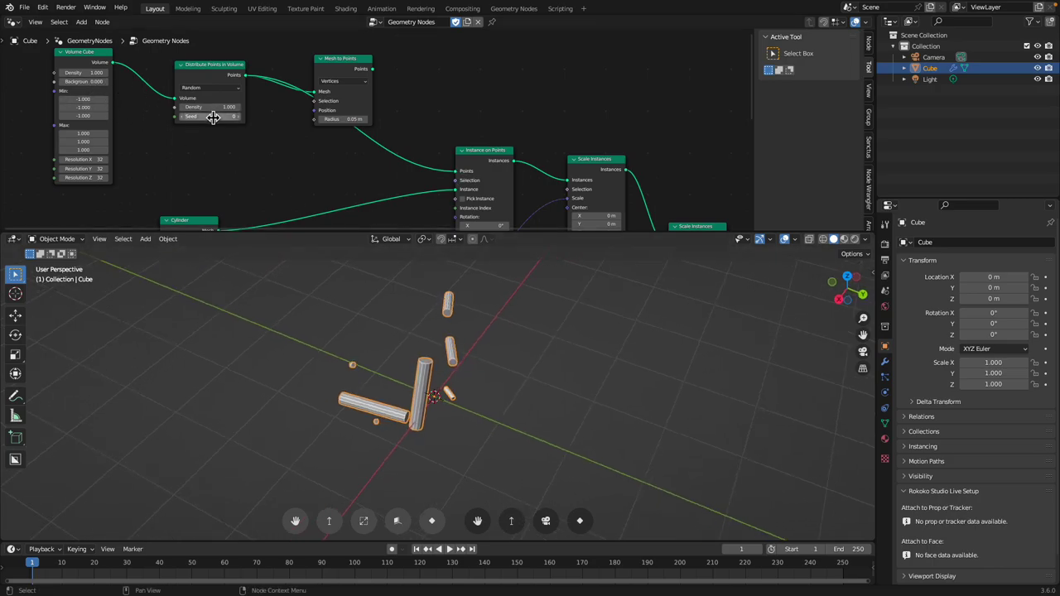
Set the volume distribution's Density to 9.1 and Seed to 31, the Volume Cube's Density to 3.1, and save
drag(213, 116, 273, 107)
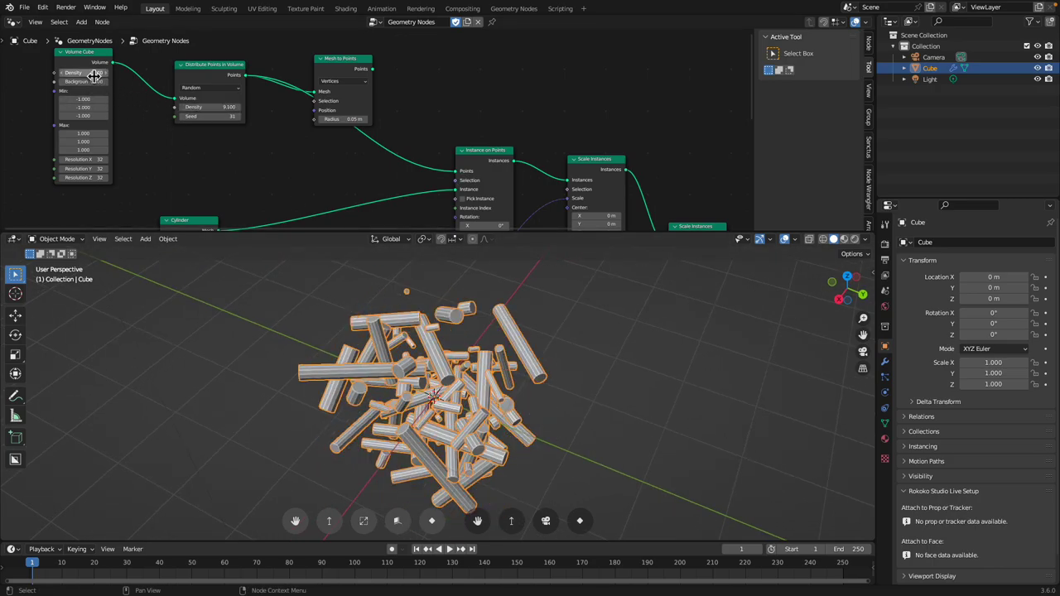
drag(94, 75, 111, 74)
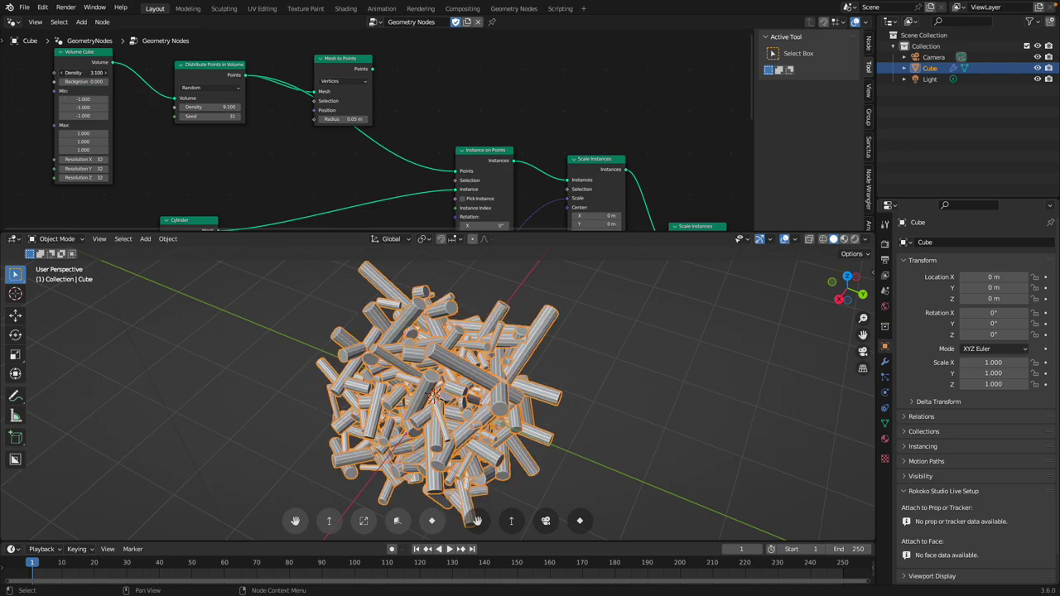
middle_drag(421, 336, 389, 315)
key(ctrl+s)
Move the Mesh to Points node clear of the active link and raise the volume distribution's Seed to 127
middle_drag(292, 148, 303, 166)
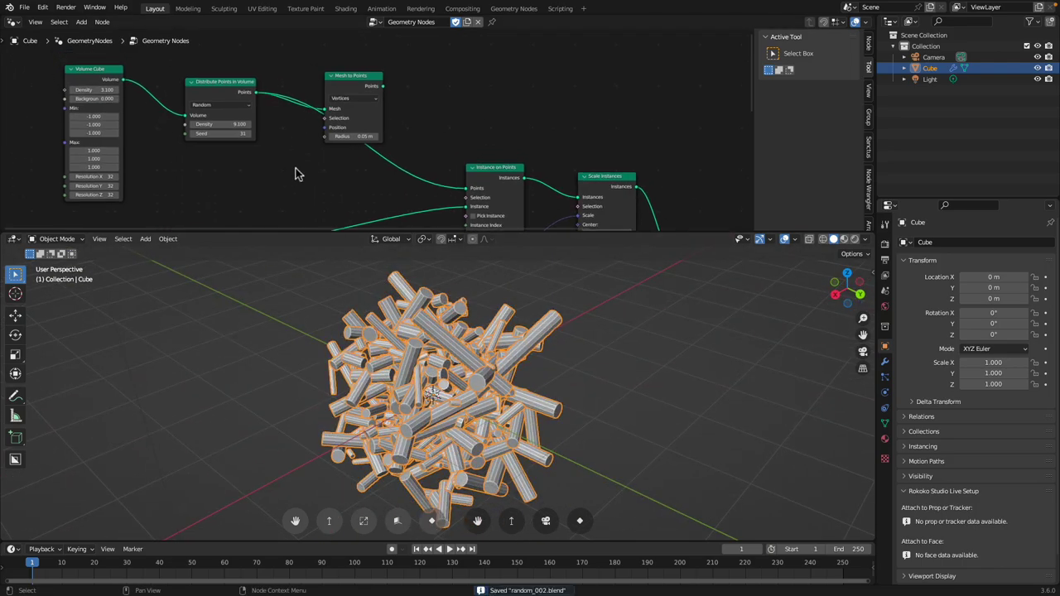
drag(350, 90, 407, 65)
drag(217, 133, 249, 133)
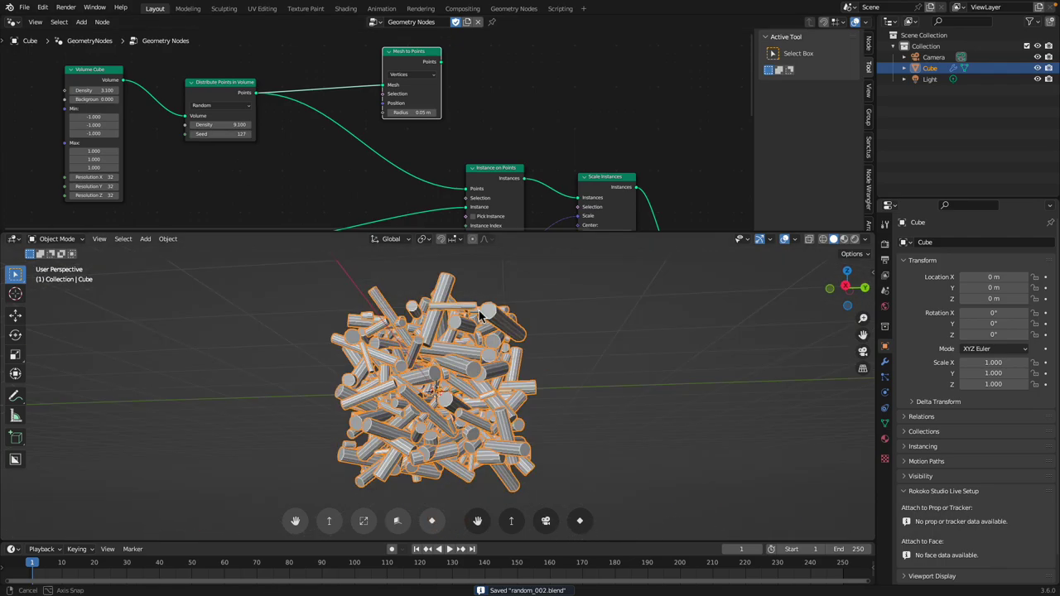
Switch the volume distribution to Grid mode with 0.4 spacing on all axes, save, and deselect the object
scroll(314, 182, up, 3)
click(217, 111)
click(213, 136)
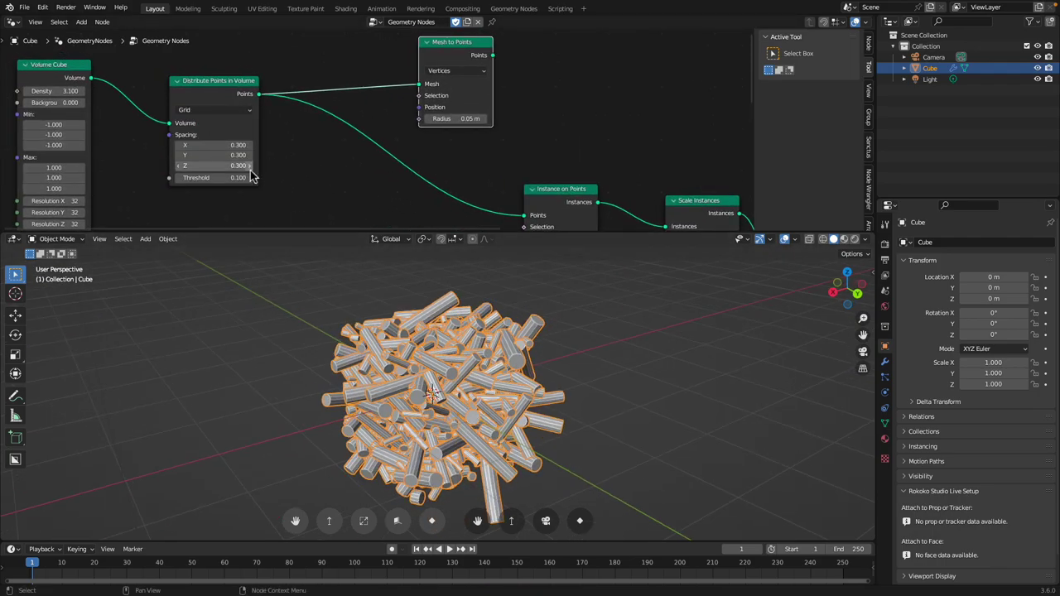
drag(222, 148, 249, 165)
key(ctrl+s)
middle_drag(573, 425, 506, 461)
click(649, 361)
scroll(188, 102, down, 3)
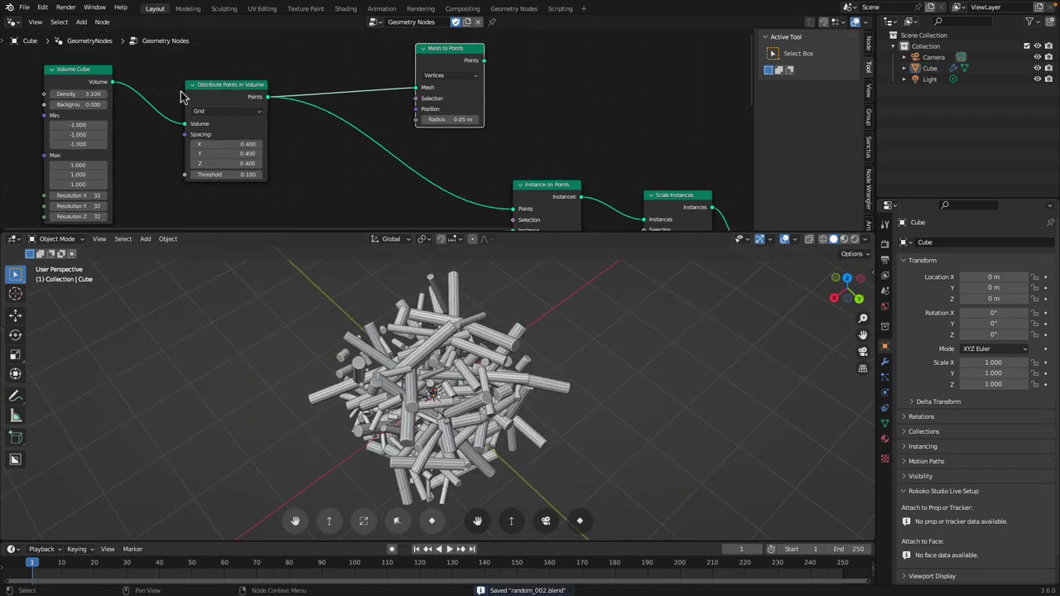
middle_drag(197, 117, 372, 173)
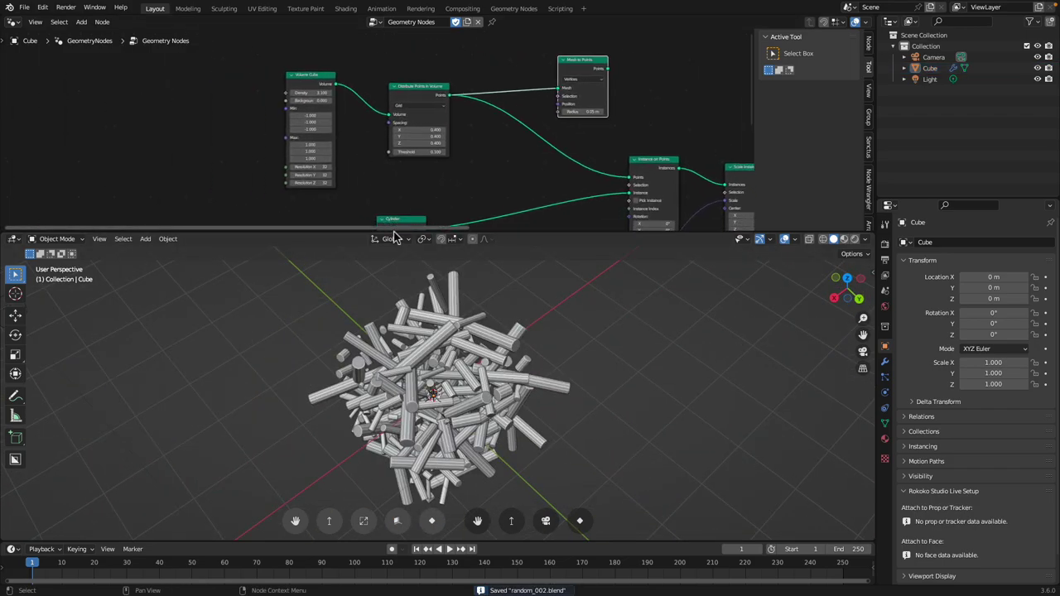
Enlarge the node editor slightly, switch to Finder and preview the reference screenshots of the X-shaped render, and return to Blender
drag(392, 232, 397, 274)
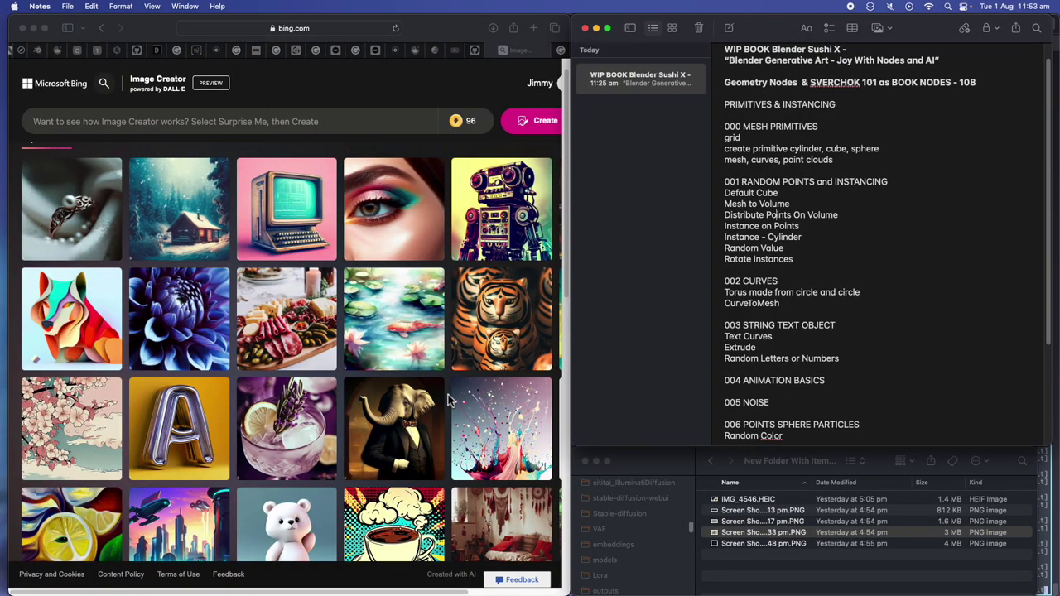
click(794, 543)
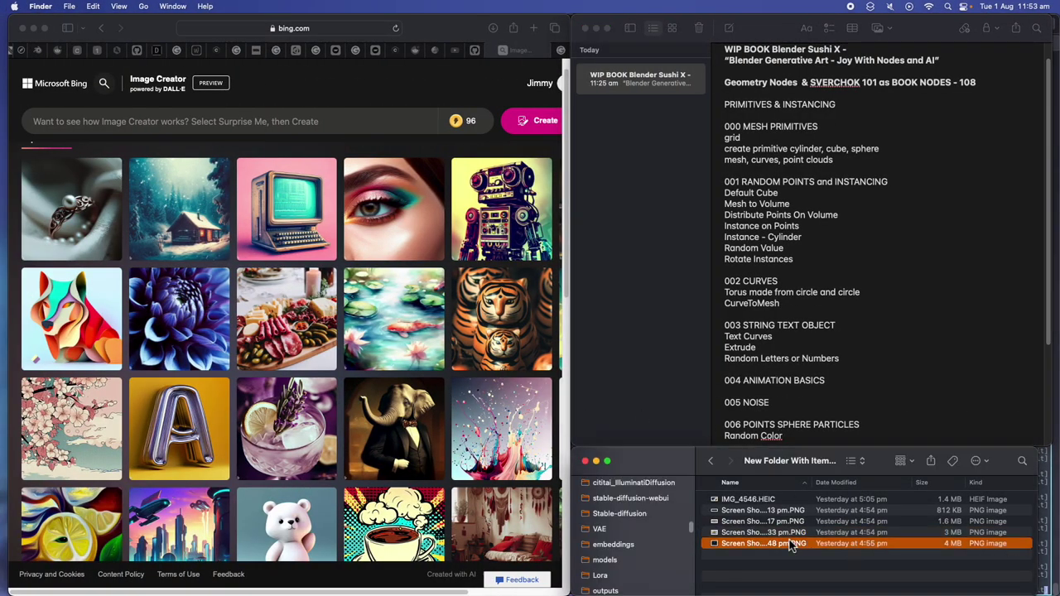
key(space)
key(Up)
key(Up)
key(Down)
key(Down)
key(Up)
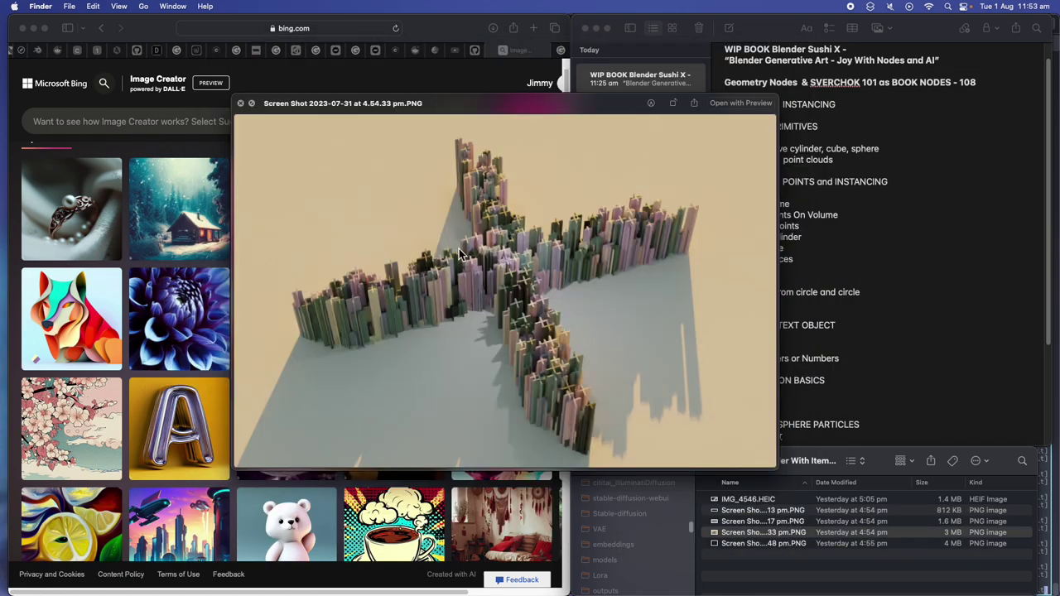
key(ctrl+Right)
Add a String to Curves node beside the Volume Cube node
middle_drag(262, 133, 320, 144)
key(shift+a)
click(206, 108)
text(curve tex)
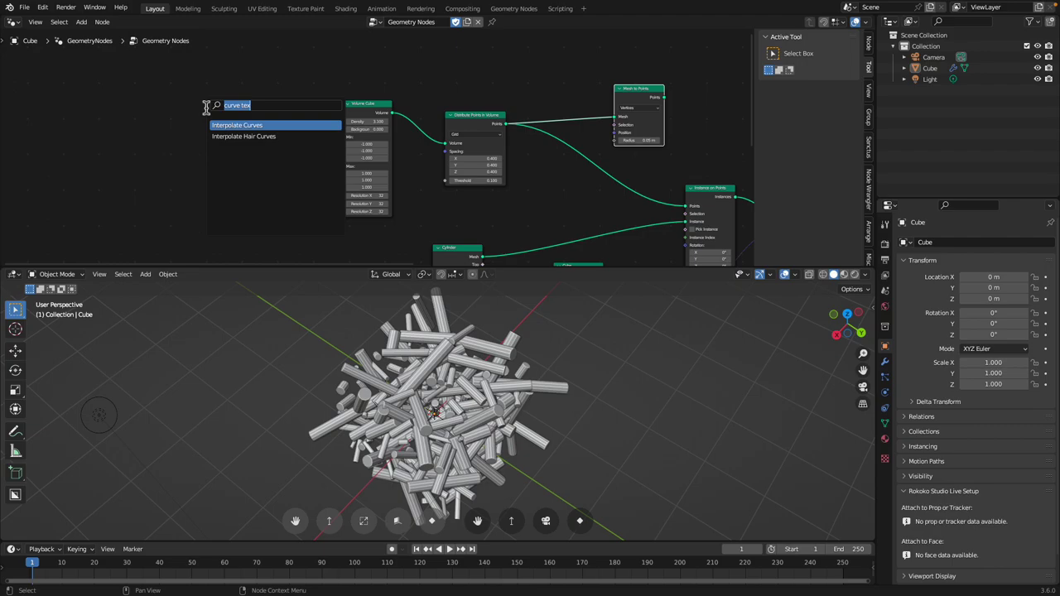
text(te)
text(xt cur)
text(string to)
key(Return)
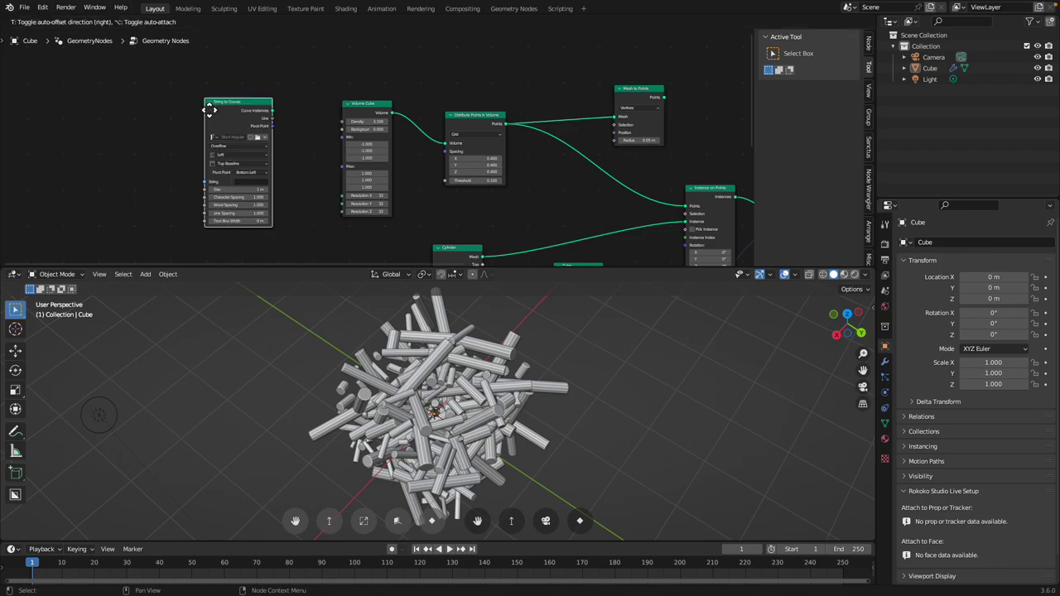
click(209, 110)
Set the String to Curves text to X and move the node farther away from Volume Cube
scroll(299, 170, up, 2)
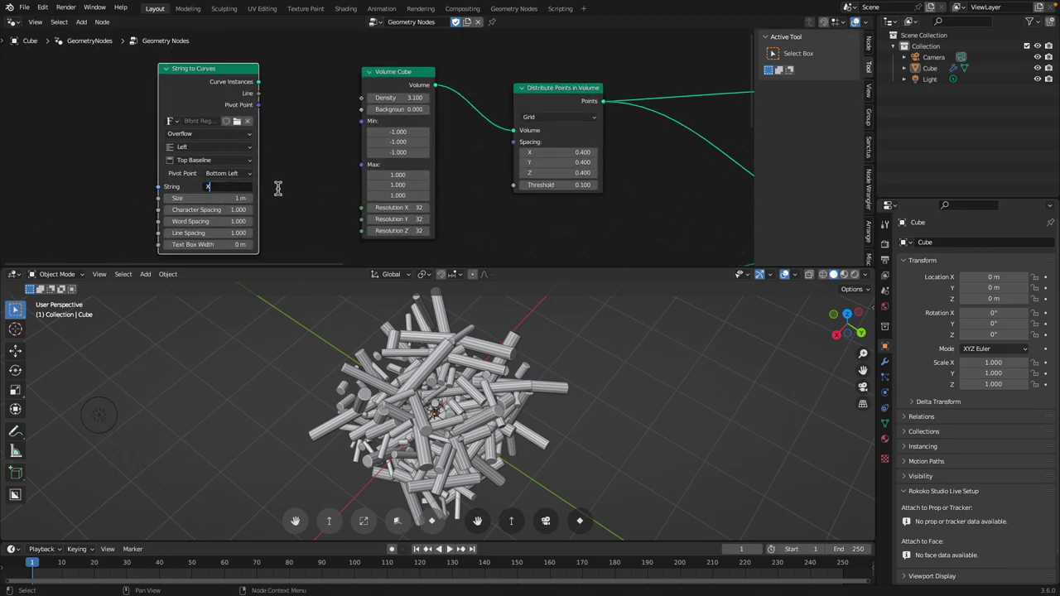
key(Return)
scroll(298, 167, down, 2)
middle_drag(300, 168, 192, 159)
drag(153, 101, 80, 104)
key(shift+a)
click(125, 91)
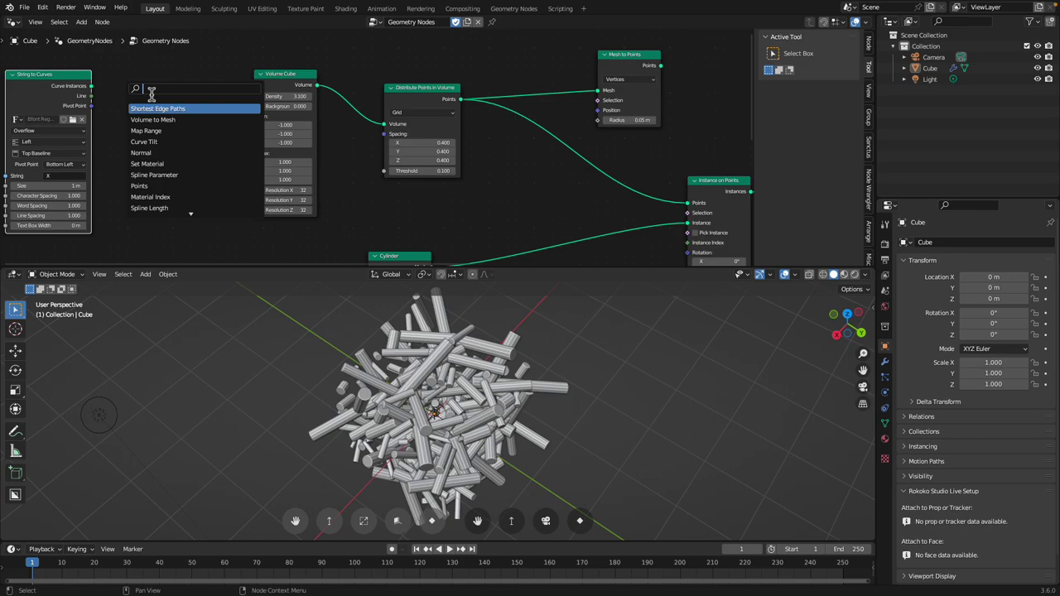
text(string to)
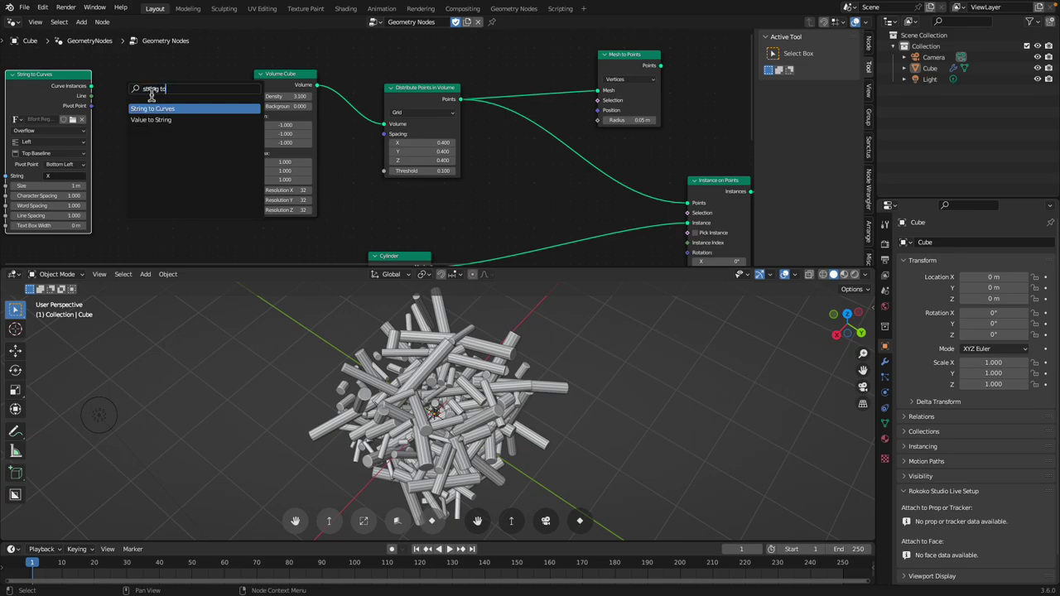
key(Return)
click(153, 97)
middle_drag(152, 97, 176, 100)
key(x)
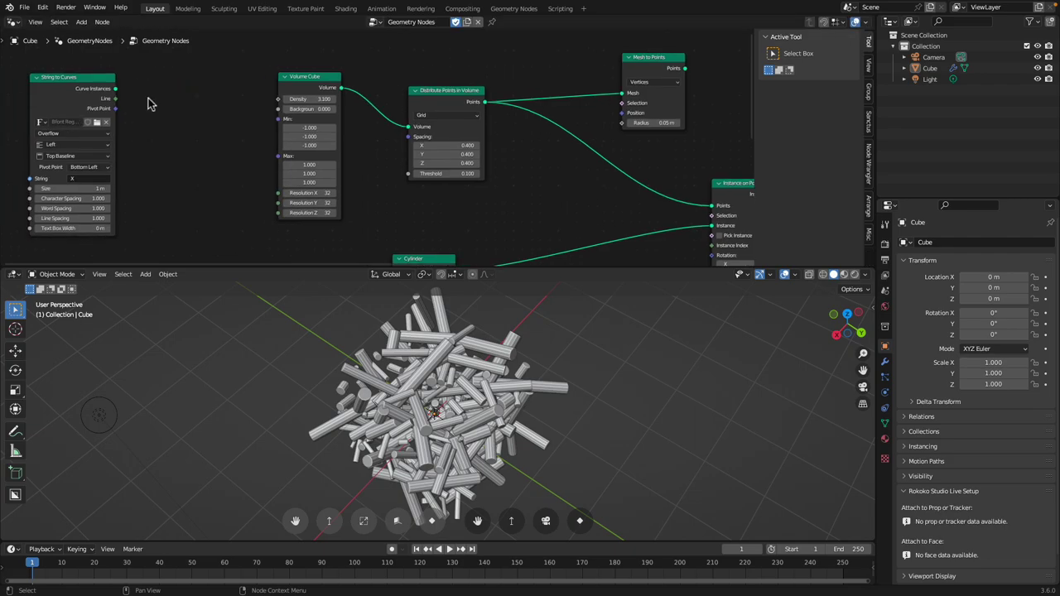
Add a Fill Curve node between String to Curves and Volume Cube
key(shift+a)
click(162, 100)
text(curve to)
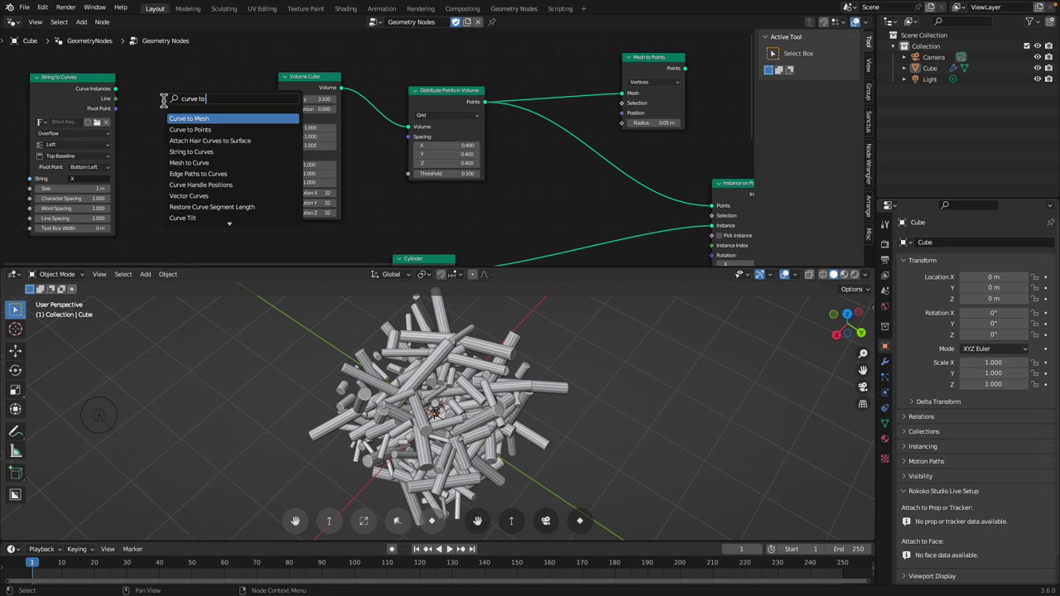
key(ctrl+a)
text(fill)
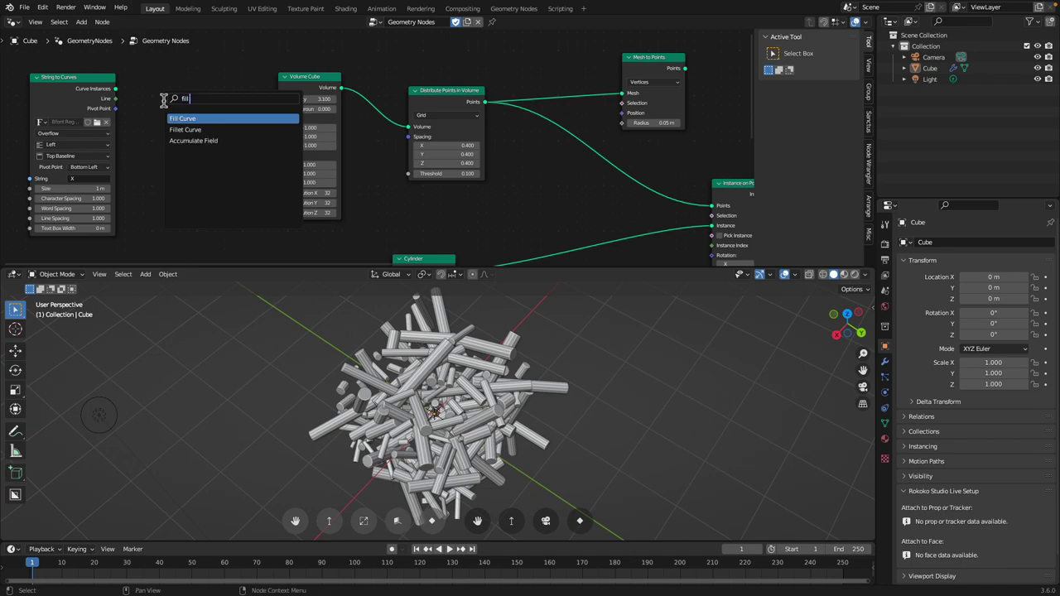
key(Return)
click(168, 101)
Connect the Curve Instances output to Fill Curve's Curve input and set its fill type to N-gons
drag(116, 89, 172, 134)
click(207, 118)
drag(191, 100, 174, 114)
middle_drag(187, 113, 287, 120)
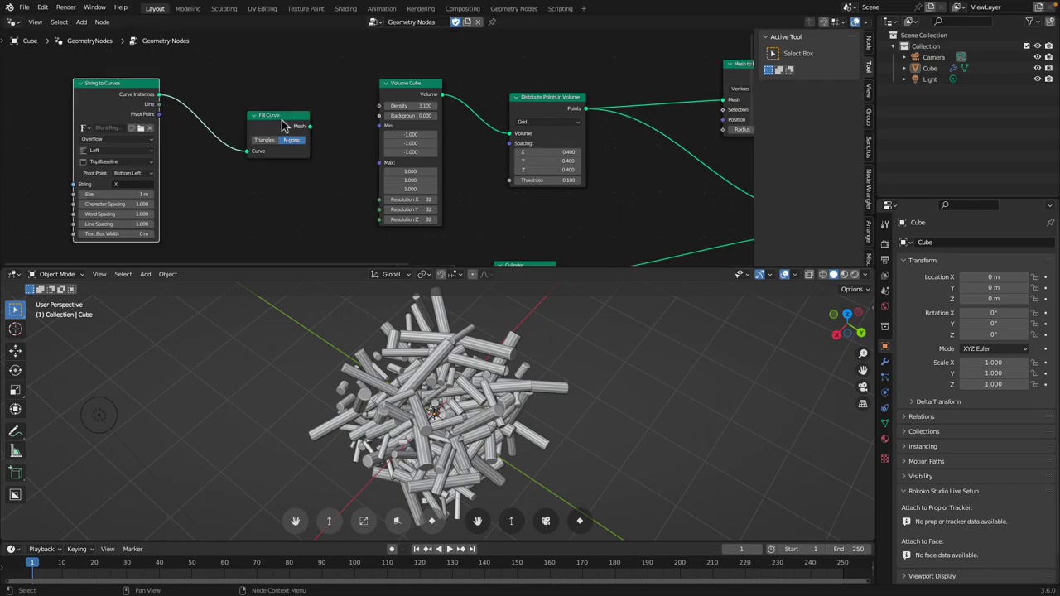
Add an Extrude Mesh node after Fill Curve and connect Fill Curve's mesh to it
key(shift+a)
text(ex)
click(345, 130)
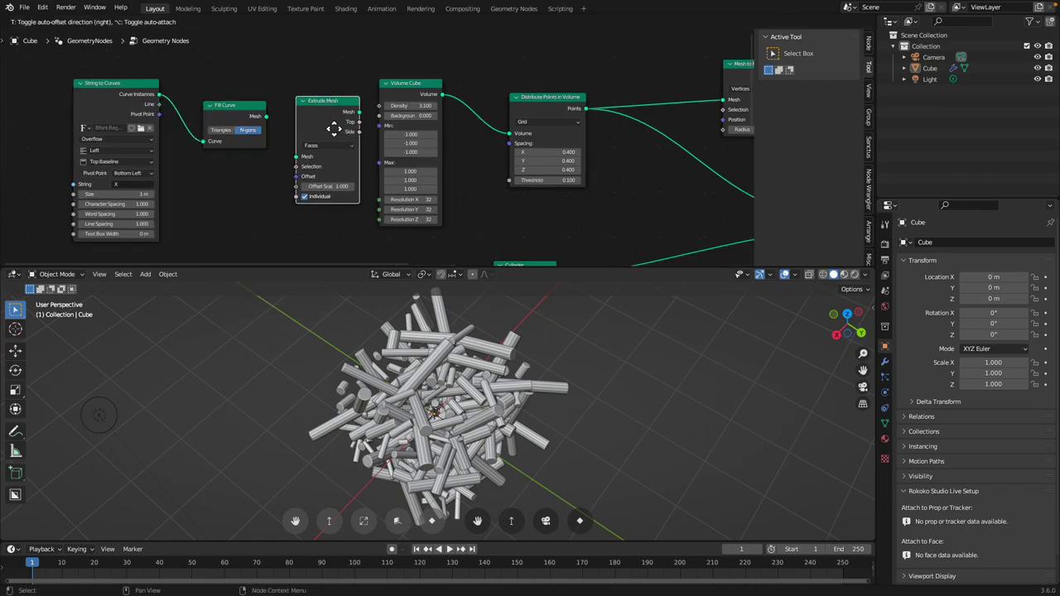
click(322, 118)
drag(266, 116, 280, 148)
Enlarge the node workspace and move the Group Output node up, clear of the instancing chain
scroll(477, 236, down, 2)
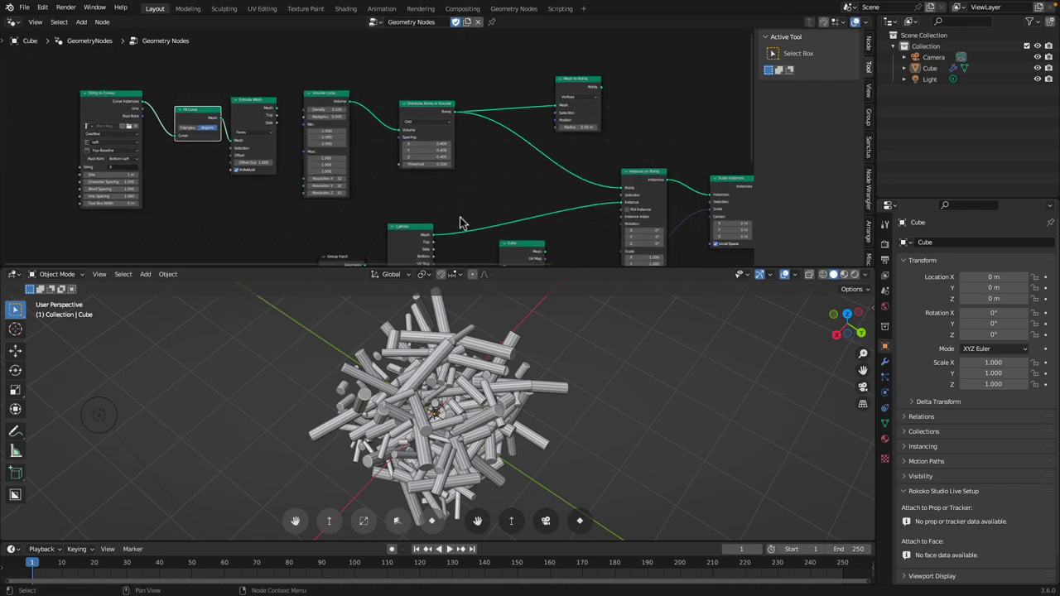
drag(517, 268, 514, 327)
drag(755, 150, 930, 152)
middle_drag(865, 196, 675, 202)
drag(756, 233, 779, 85)
middle_drag(499, 122, 497, 159)
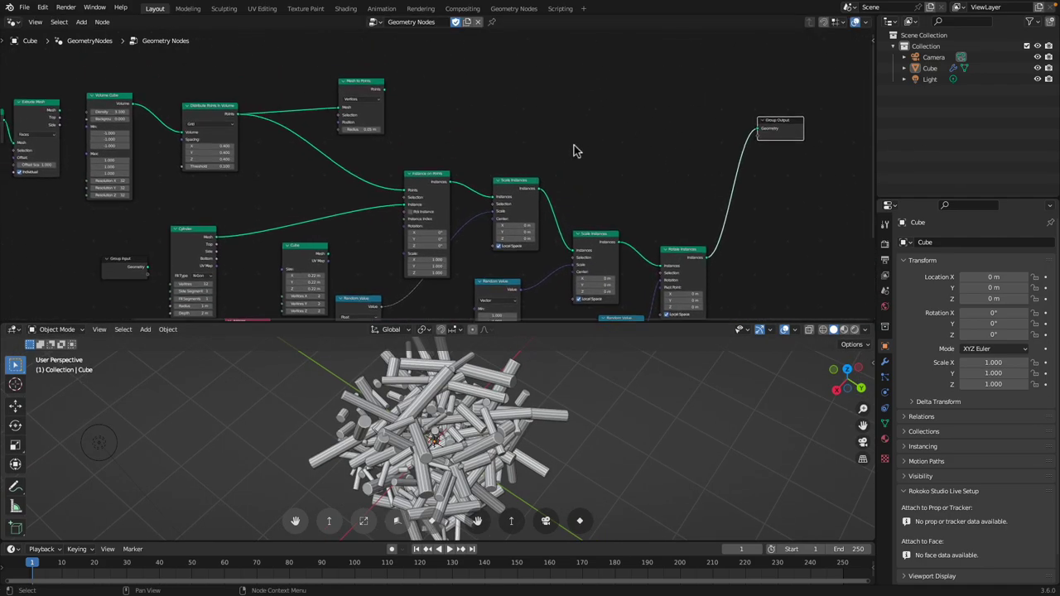
Connect Extrude Mesh's Mesh output directly to the Group Output's Geometry input
middle_drag(128, 105, 182, 118)
drag(117, 122, 822, 141)
scroll(182, 189, up, 3)
middle_drag(181, 189, 329, 168)
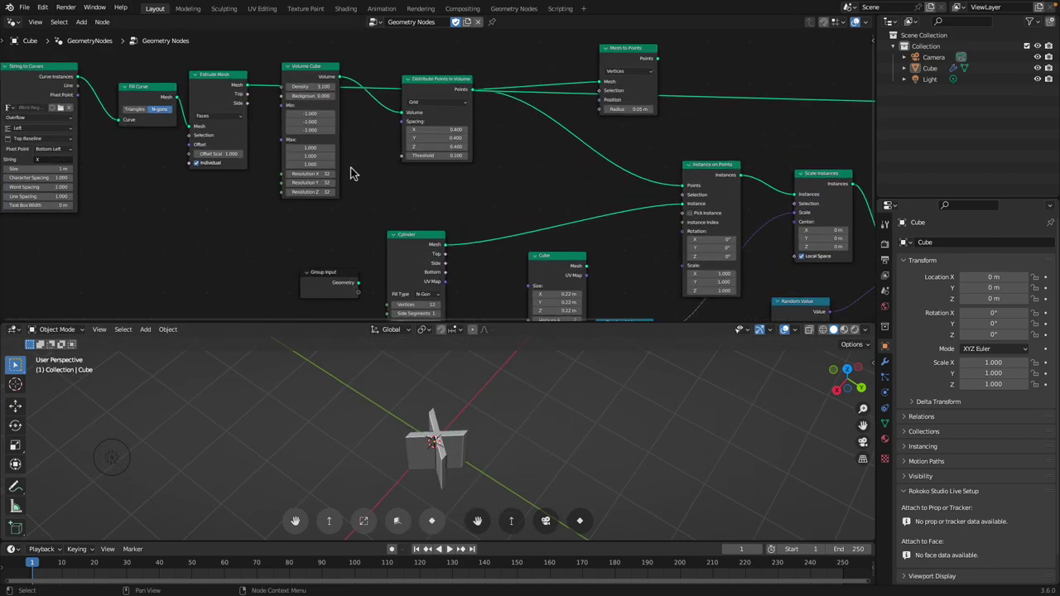
Set the String to Curves size to 5 m and inspect the extruded X from another angle
middle_drag(176, 142, 348, 184)
drag(218, 215, 270, 216)
middle_drag(472, 421, 497, 389)
Reposition the Fill Curve, Extrude Mesh, Group Output and Volume Cube nodes to make room in the chain
drag(320, 155, 298, 135)
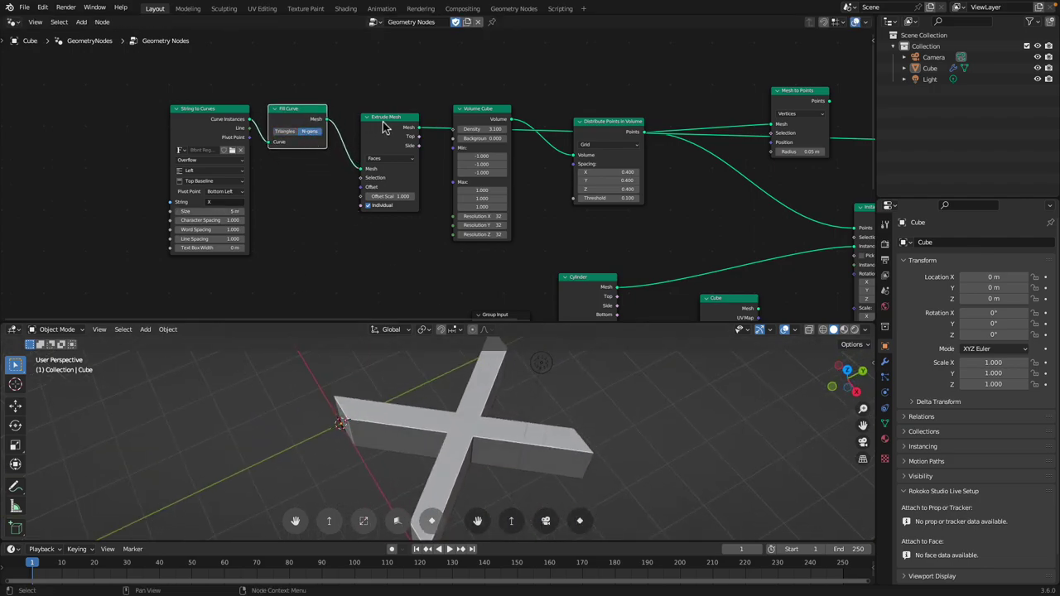
drag(384, 126, 378, 118)
middle_drag(387, 128, 272, 124)
scroll(365, 128, down, 2)
scroll(397, 141, down, 1)
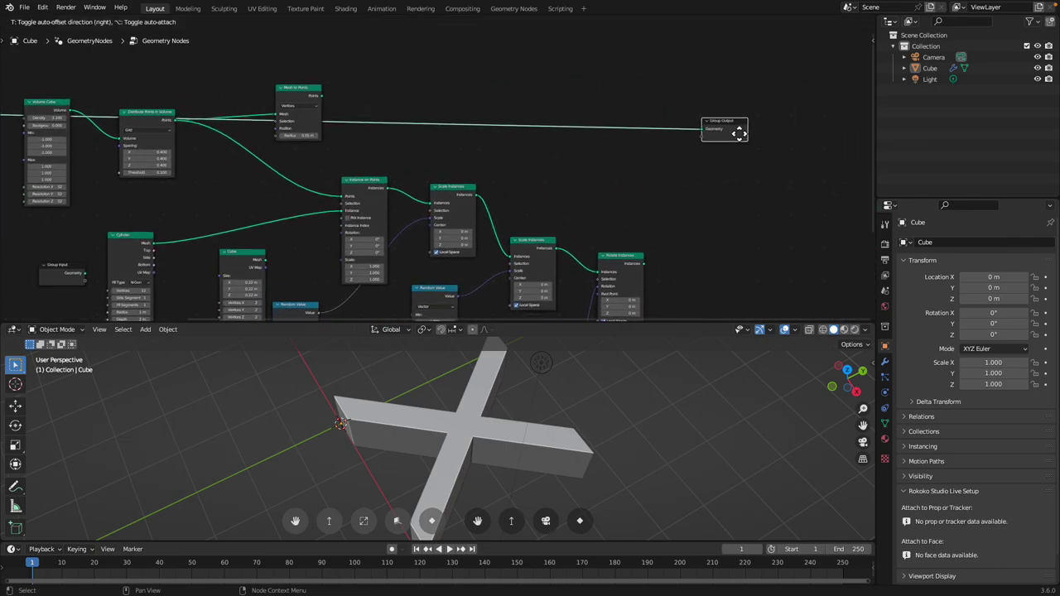
scroll(471, 142, left, 8)
click(226, 135)
drag(226, 131, 223, 98)
scroll(246, 111, up, 1)
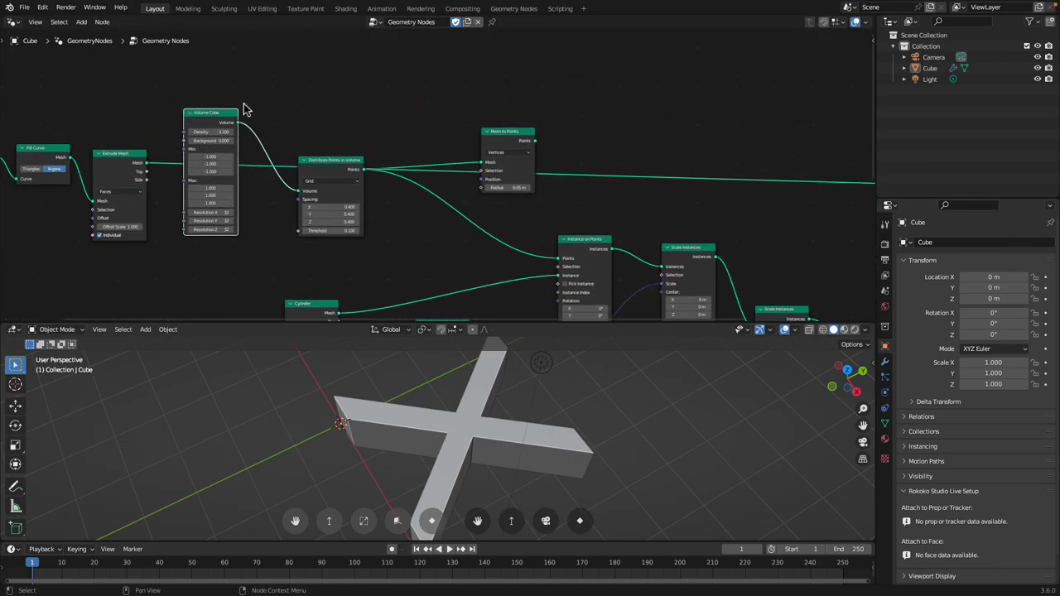
Add a Mesh to Volume node above Volume Cube and connect Extrude Mesh's Mesh output to it
key(shift+a)
text(mesh to vol)
key(Return)
click(278, 75)
drag(146, 162, 274, 99)
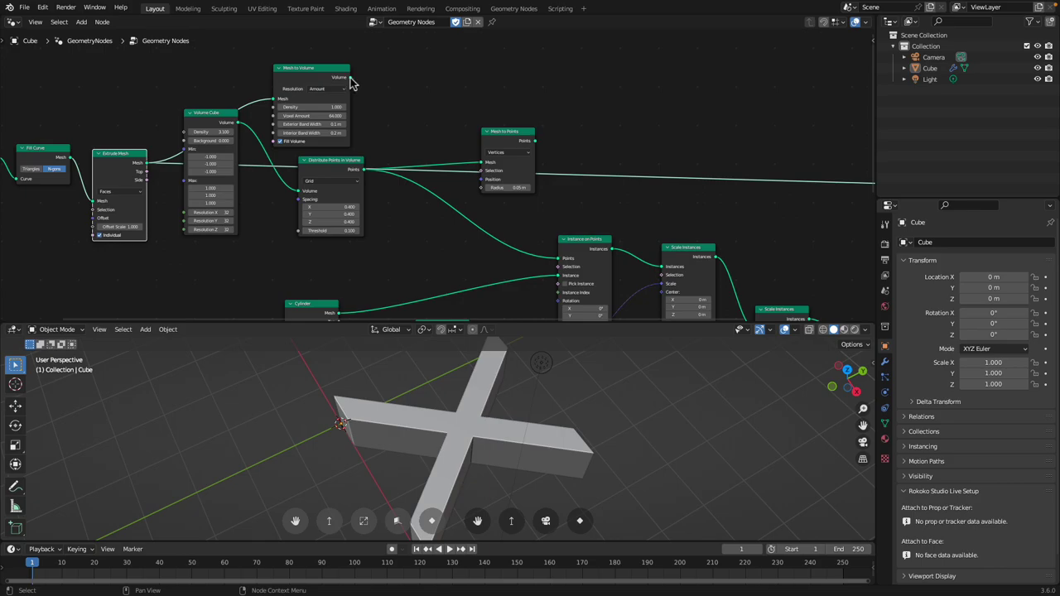
Connect Mesh to Volume's Volume output to Distribute Points in Volume and reposition the distribution node
drag(350, 78, 400, 99)
drag(321, 185, 300, 191)
key(Home)
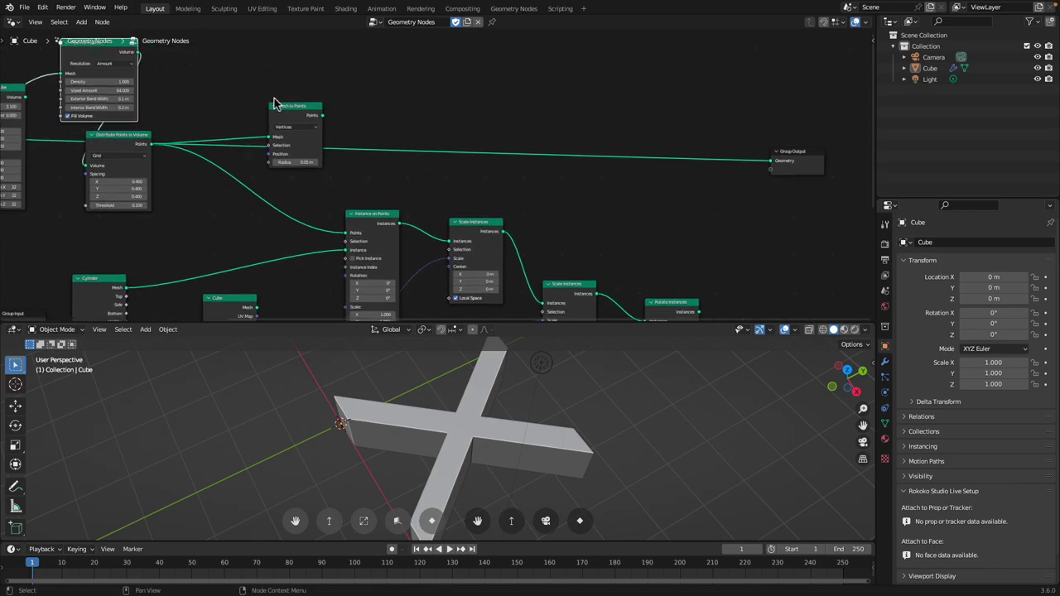
drag(189, 159, 218, 141)
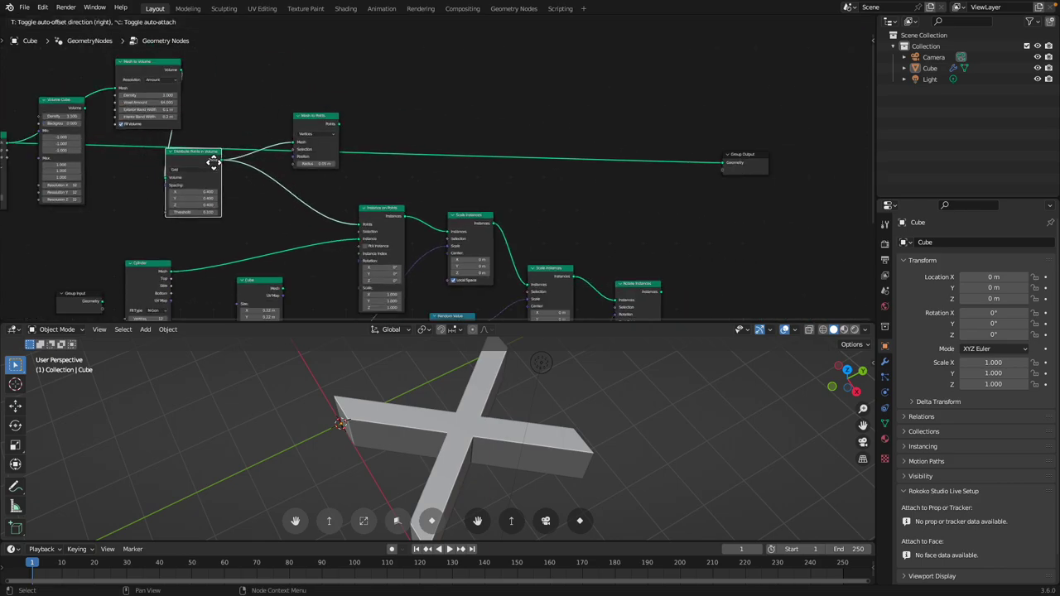
drag(214, 163, 216, 163)
middle_drag(404, 179, 375, 159)
Connect the Rotate Instances output to the Group Output's Geometry input
drag(630, 273, 722, 192)
shift+middle_drag(501, 406, 531, 407)
middle_drag(225, 199, 368, 194)
middle_drag(256, 154, 333, 172)
Move the disconnected Volume Cube node below the chain and shift Mesh to Volume closer to Extrude Mesh
drag(346, 75, 251, 168)
drag(350, 127, 341, 130)
scroll(389, 174, up, 2)
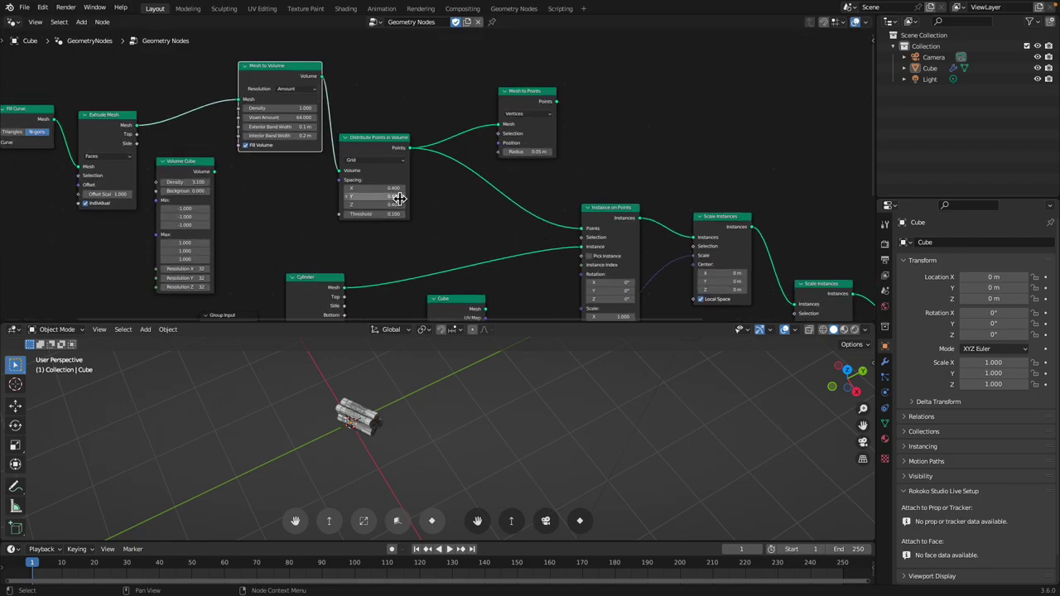
Switch Distribute Points in Volume to Random mode and raise the Mesh to Volume density to 7.9
drag(375, 163, 393, 156)
click(393, 156)
click(390, 171)
drag(284, 109, 302, 109)
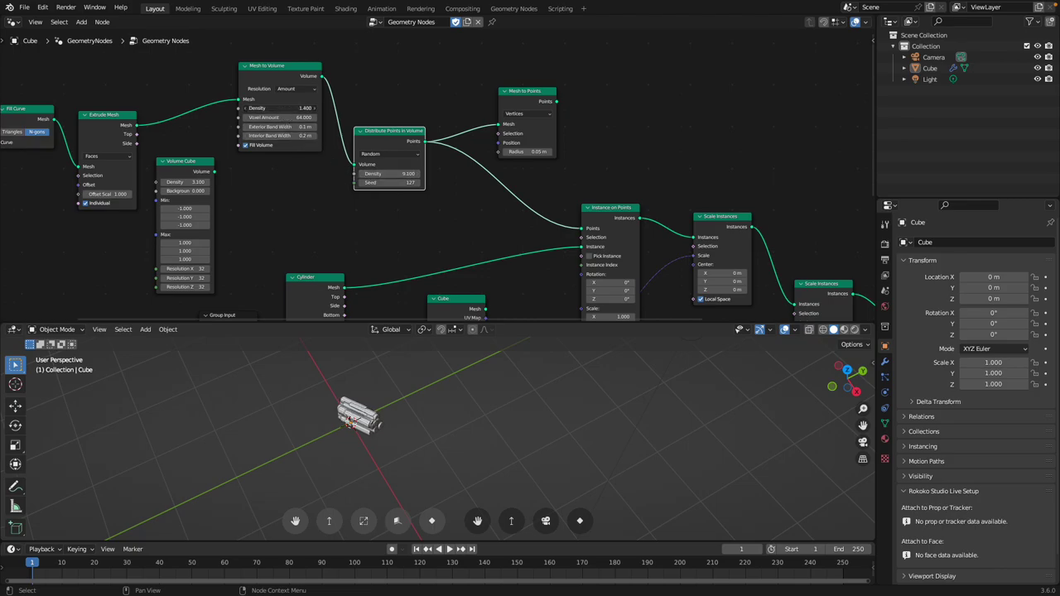
Increase the String to Curves size to about 37.8 m and look at the scattered X shape
middle_drag(151, 189, 280, 197)
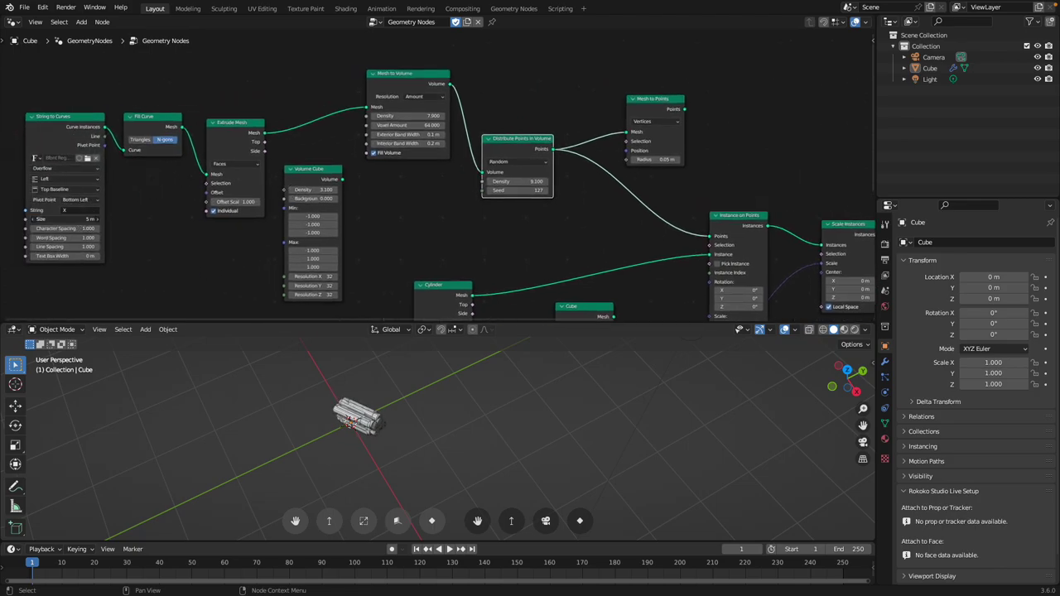
drag(83, 220, 165, 220)
middle_drag(443, 412, 377, 377)
Move Mesh to Volume and Distribute Points in Volume upward, and set the point density to 10.6 with seed 235
drag(406, 83, 380, 60)
drag(506, 140, 493, 103)
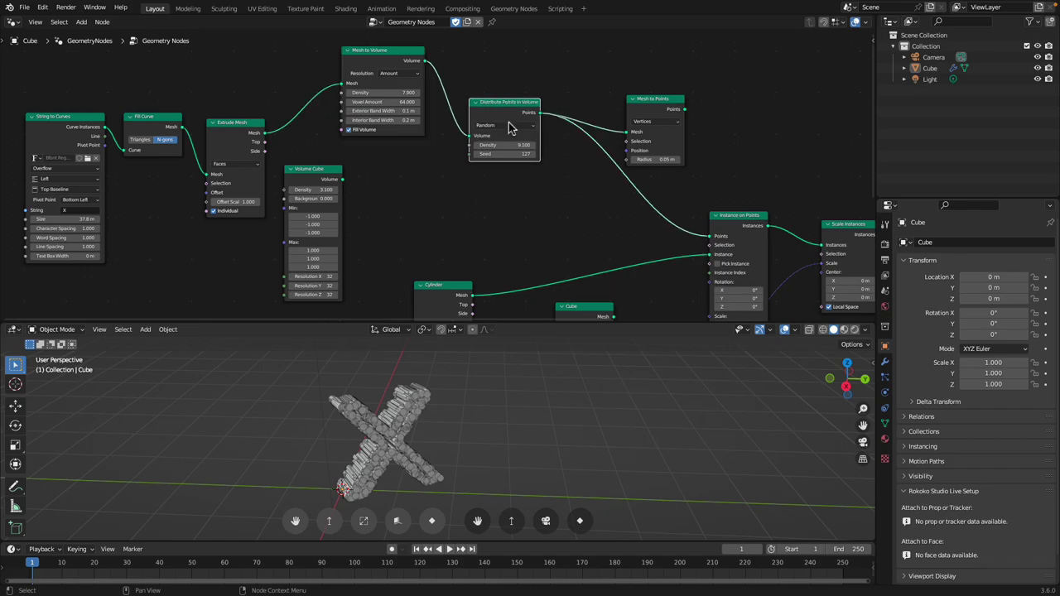
drag(507, 147, 572, 154)
Tidy the layout of the Volume Cube, Extrude Mesh, Fill Curve and String to Curves nodes
drag(331, 166, 342, 156)
drag(245, 161, 247, 141)
middle_drag(513, 352, 410, 330)
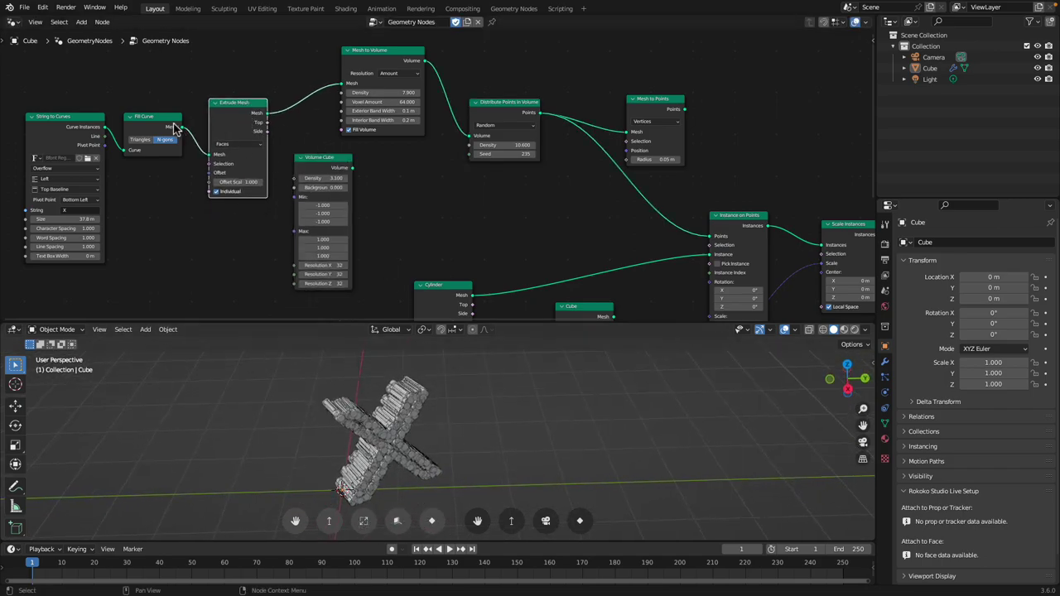
drag(169, 125, 171, 94)
drag(85, 126, 82, 94)
Set the String to Curves size to 38.4 m and save the file
middle_drag(260, 117, 243, 110)
middle_drag(121, 113, 172, 111)
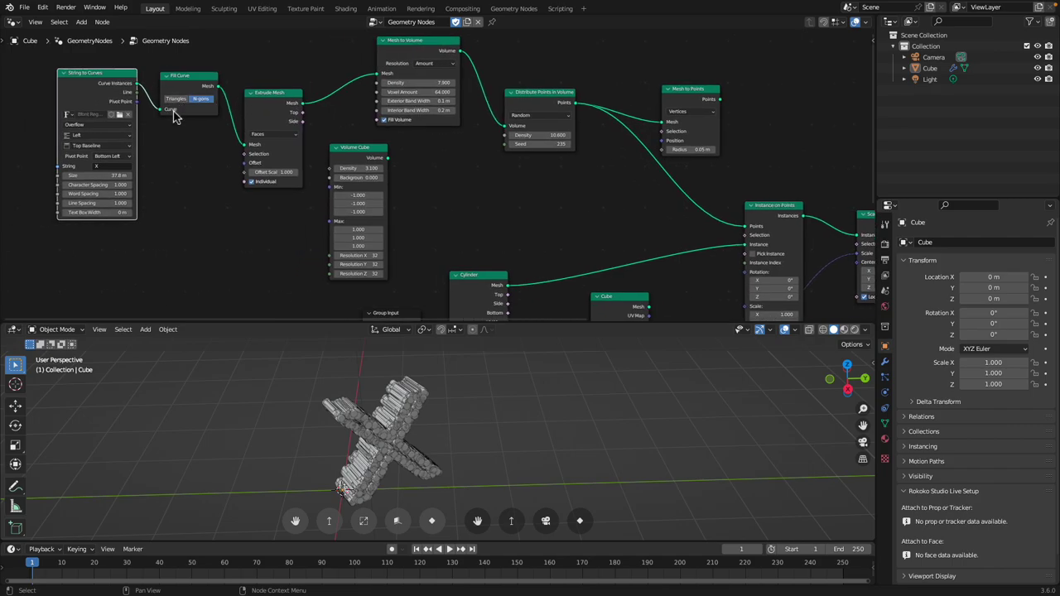
middle_drag(609, 236, 550, 227)
key(ctrl+s)
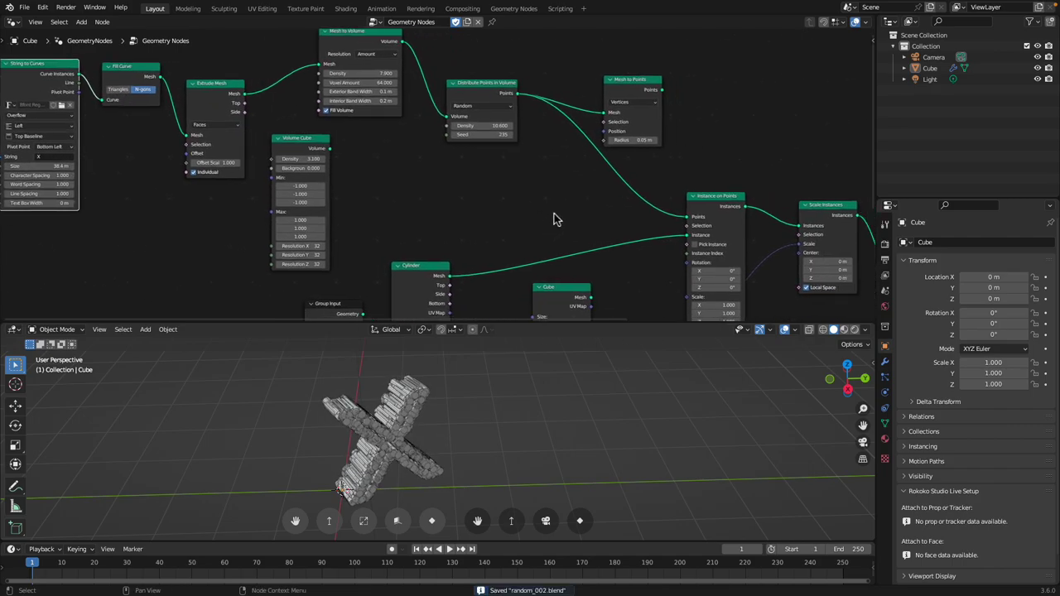
Reposition the Distribute Points in Volume, Mesh to Points and Cylinder nodes
drag(495, 91, 499, 103)
drag(626, 87, 611, 62)
drag(503, 104, 502, 122)
middle_drag(631, 186, 599, 152)
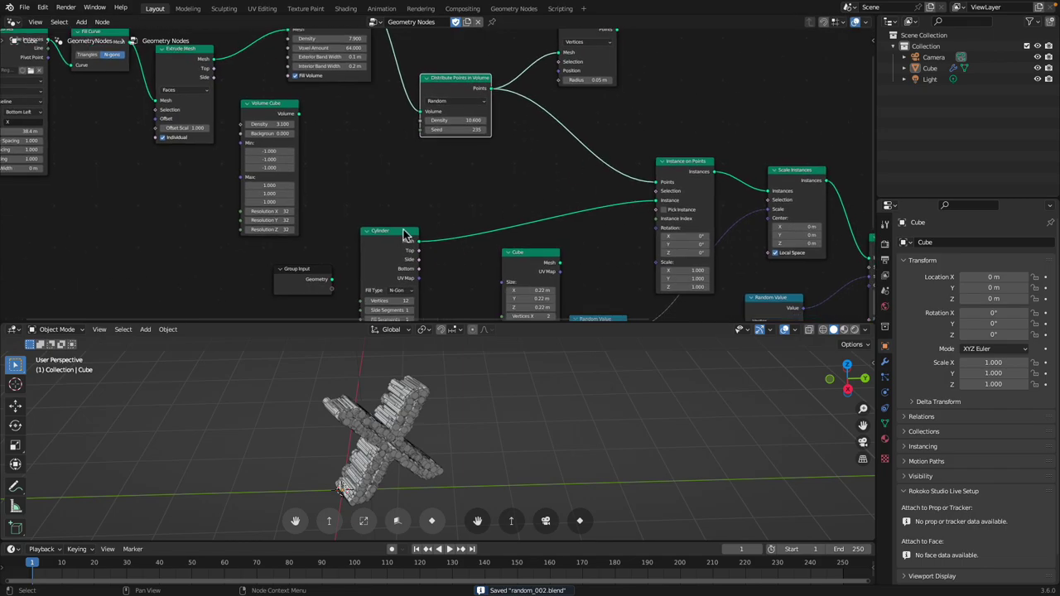
drag(399, 232, 416, 198)
mouse_move(484, 241)
middle_down()
mouse_move(491, 211)
mouse_move(469, 172)
middle_up()
middle_drag(491, 223, 484, 205)
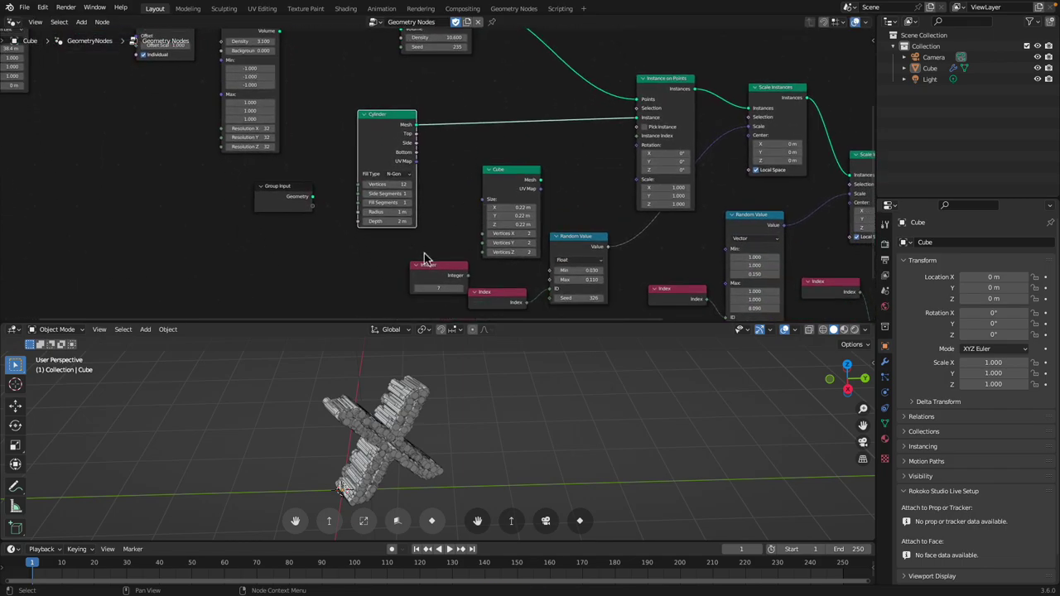
Delete the unused Integer node and change the seed of the float Random Value node
middle_drag(448, 279, 436, 270)
drag(439, 259, 428, 259)
key(x)
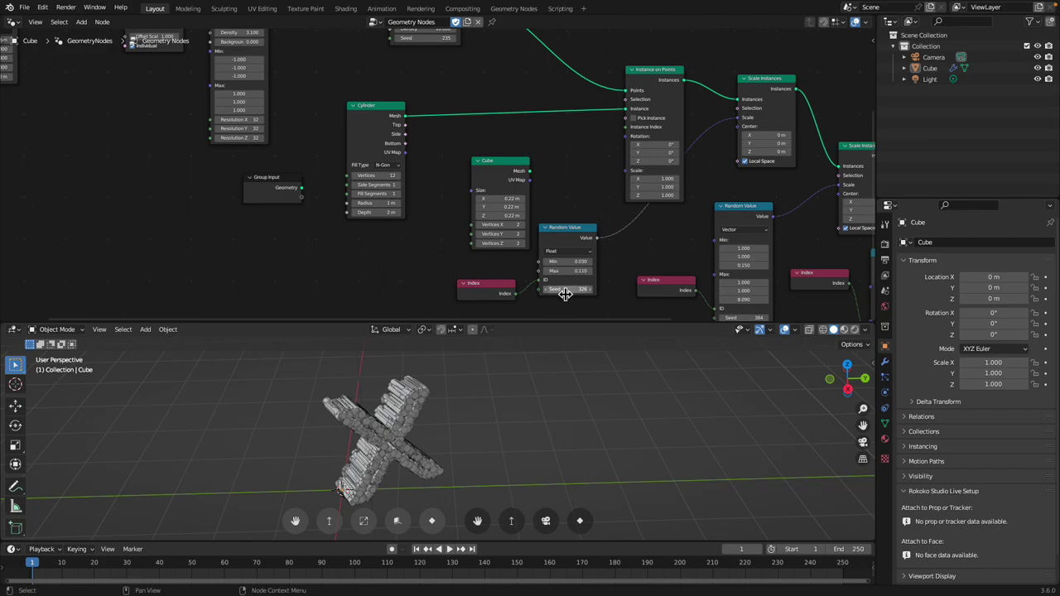
drag(566, 290, 613, 289)
Realign the Mesh to Volume, String to Curves, Fill Curve and Extrude Mesh nodes into a tidy row
middle_drag(409, 173, 413, 217)
mouse_move(380, 139)
middle_down()
mouse_move(412, 223)
mouse_move(408, 179)
middle_up()
drag(386, 89, 378, 83)
middle_drag(203, 118, 267, 139)
drag(144, 131, 146, 102)
click(238, 141)
drag(238, 145, 231, 140)
drag(306, 151, 310, 112)
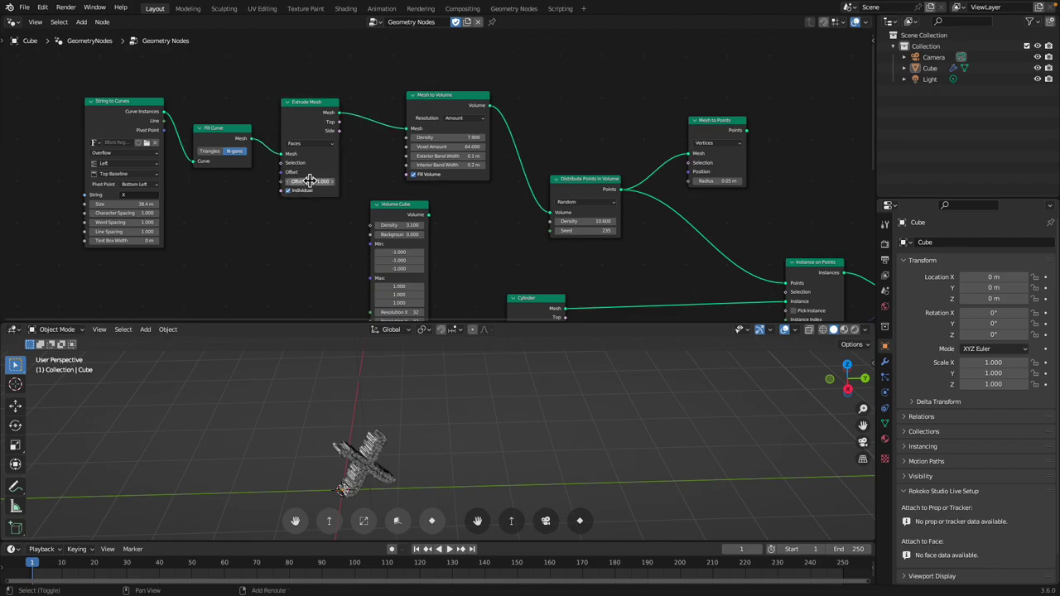
Set Extrude Mesh's offset scale to 2.840 and the text size to 43.4 m, and save the file
drag(315, 181, 333, 181)
drag(147, 205, 157, 205)
middle_drag(463, 209, 429, 197)
key(ctrl+s)
Reposition Mesh to Volume and Distribute Points in Volume, and change the distribution seed
drag(423, 94, 403, 93)
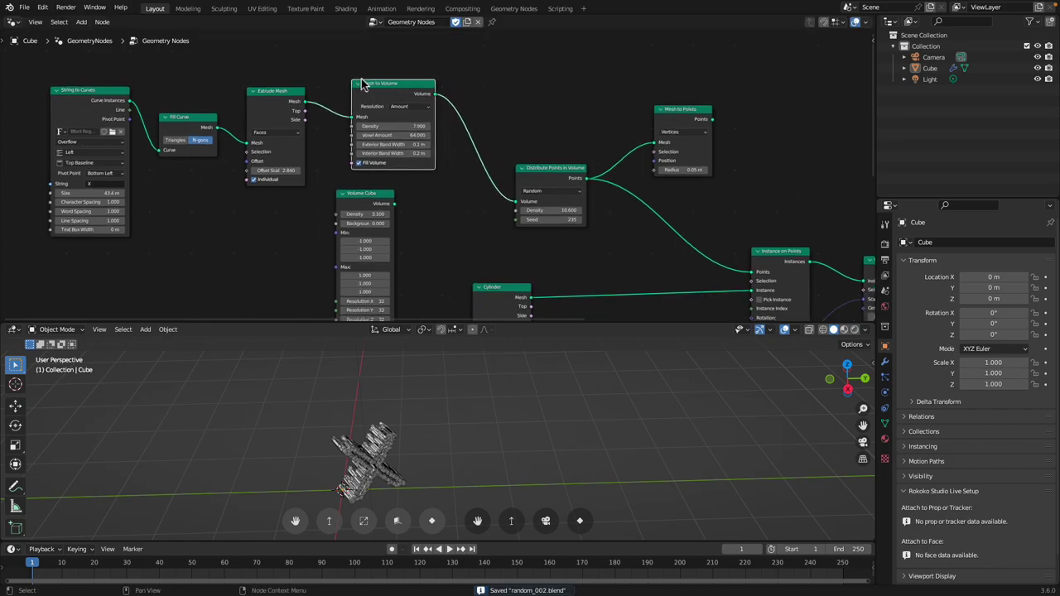
drag(522, 171, 502, 155)
middle_drag(541, 193, 483, 163)
mouse_move(479, 174)
mouse_down()
mouse_move(495, 175)
mouse_move(480, 177)
mouse_up()
middle_drag(622, 232, 580, 178)
drag(282, 114, 293, 121)
middle_drag(347, 169, 332, 210)
Duplicate Distribute Points in Volume for the Volume Cube, feed its points into Instance on Points, and save the file
drag(421, 111, 375, 181)
key(shift+d)
click(295, 175)
key(ctrl+s)
drag(447, 157, 494, 175)
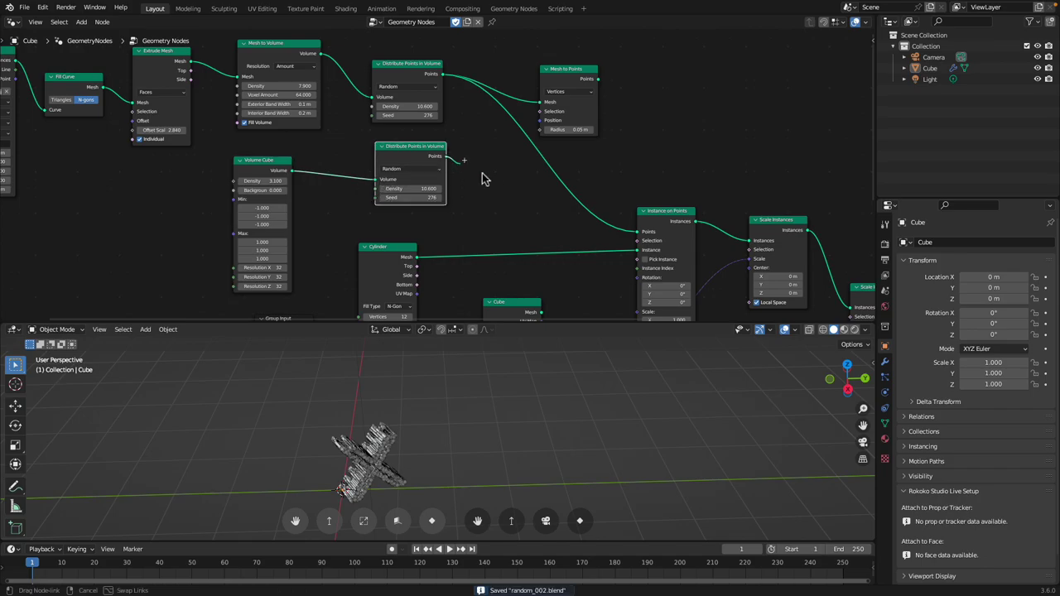
drag(638, 241, 638, 237)
middle_drag(530, 401, 398, 340)
middle_drag(333, 197, 326, 176)
middle_drag(389, 216, 375, 194)
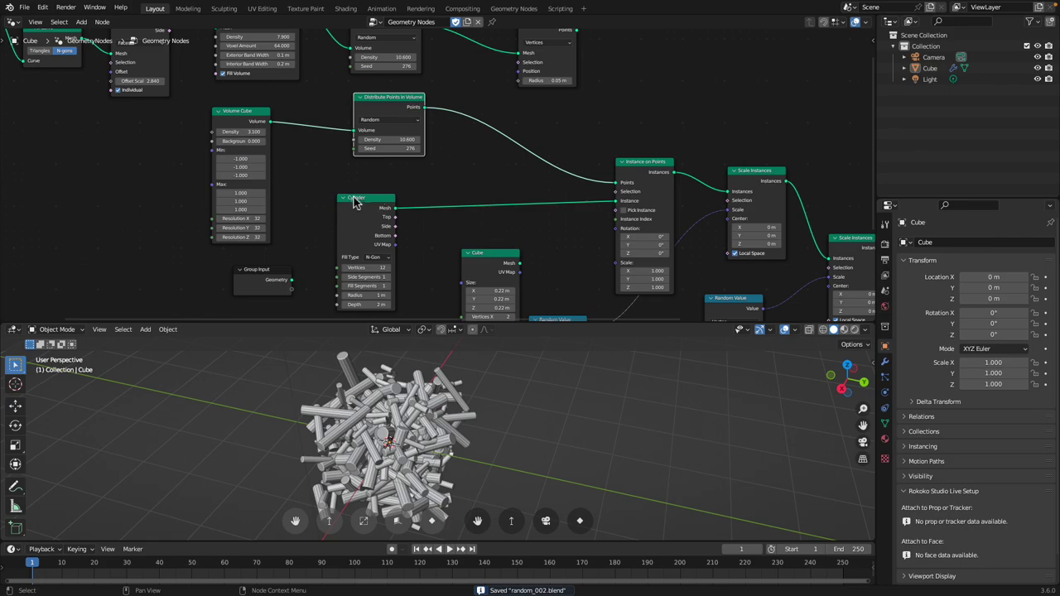
Delete the unused Group Input node and reposition both Distribute Points in Volume nodes and Mesh to Points
middle_drag(264, 167, 298, 208)
click(292, 314)
key(x)
middle_drag(346, 234, 282, 224)
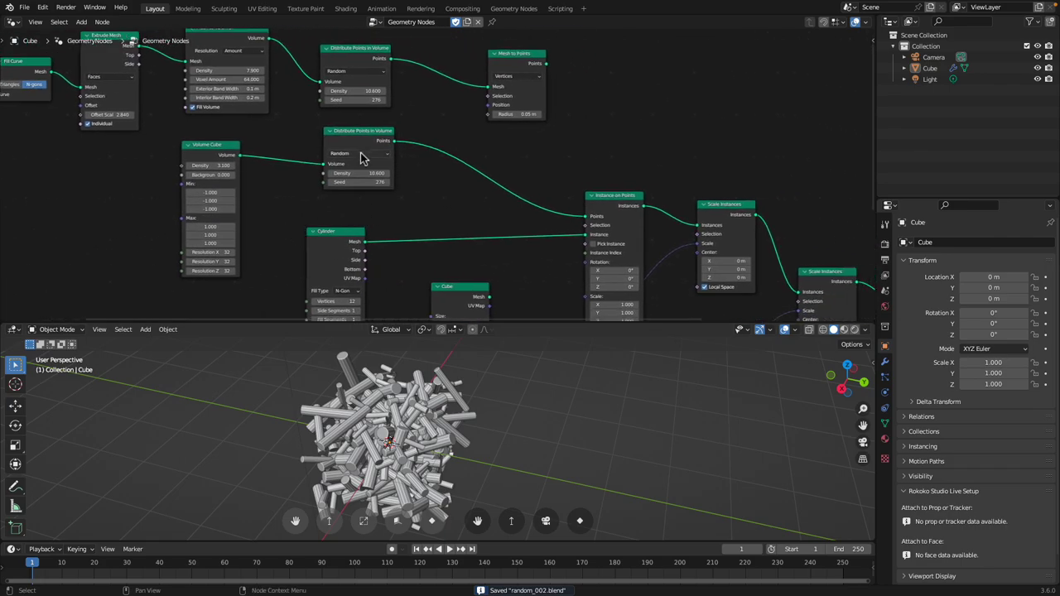
drag(378, 159, 356, 171)
middle_drag(357, 171, 320, 222)
drag(461, 97, 414, 73)
drag(330, 105, 319, 68)
drag(439, 87, 432, 87)
Keep Mesh to Points in Vertices mode and try feeding its points into Instance on Points
scroll(431, 87, up, 1)
scroll(431, 91, up, 1)
click(435, 93)
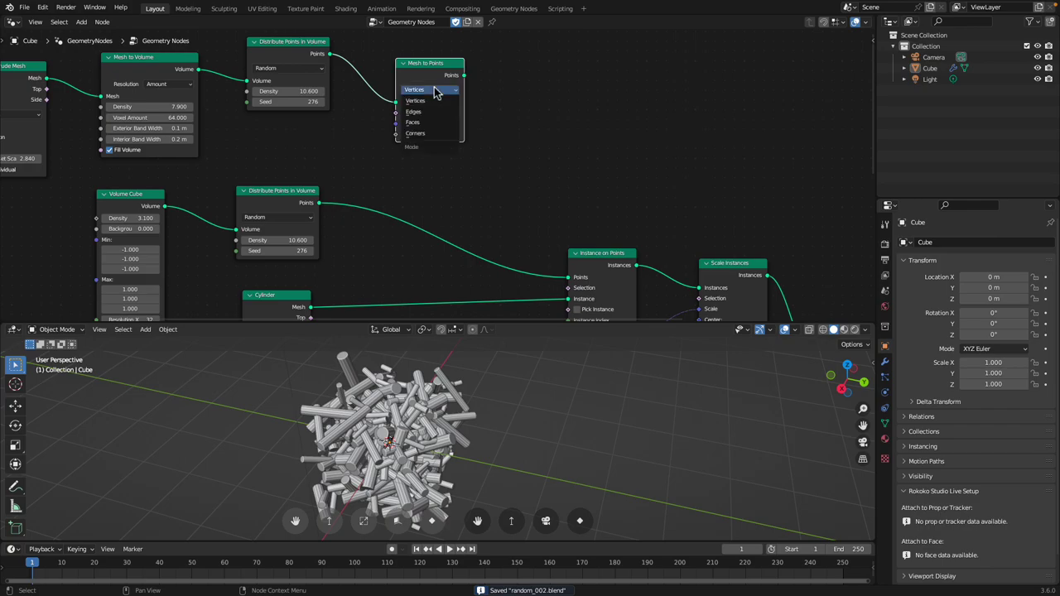
click(437, 90)
drag(431, 68, 440, 63)
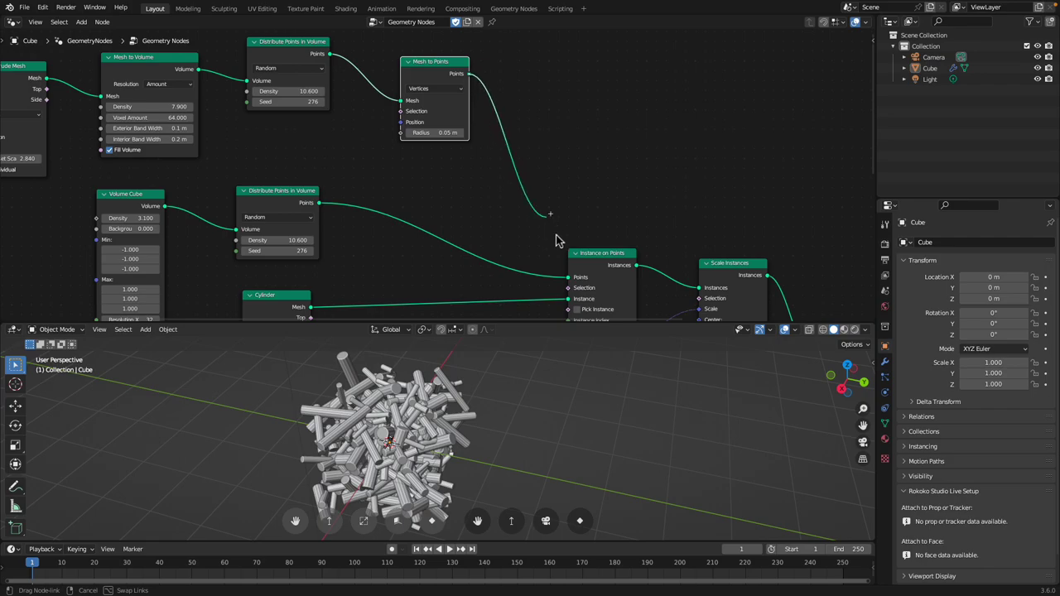
drag(570, 280, 570, 280)
key(shift+a)
click(512, 188)
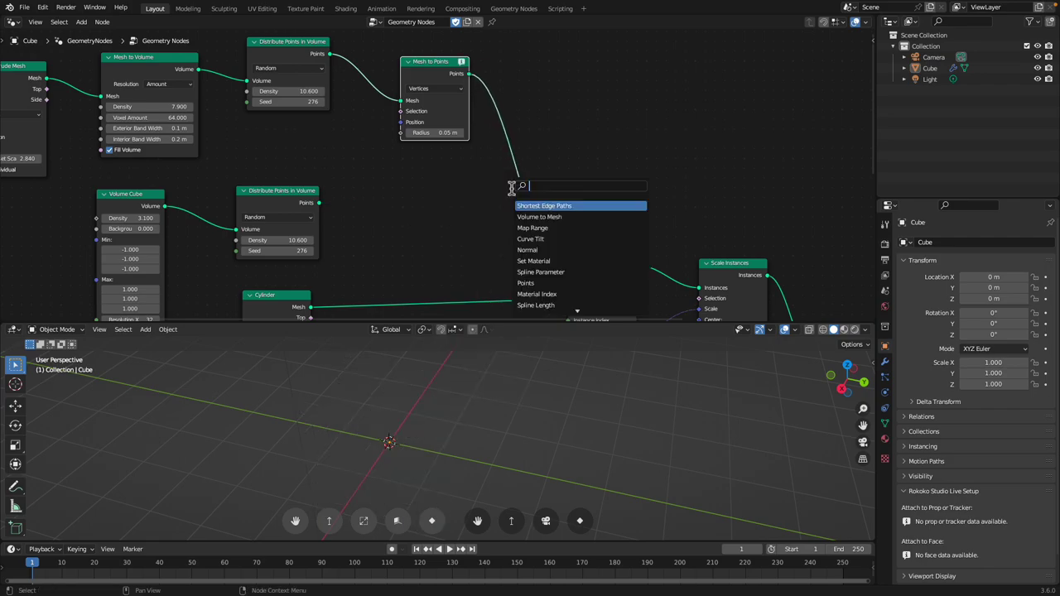
text(poont)
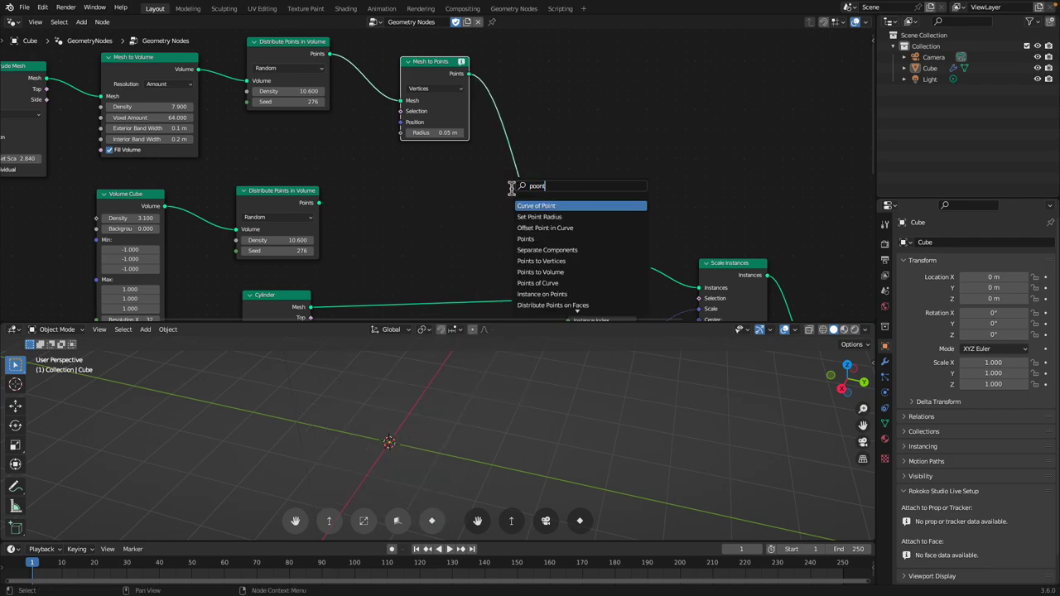
text(points of)
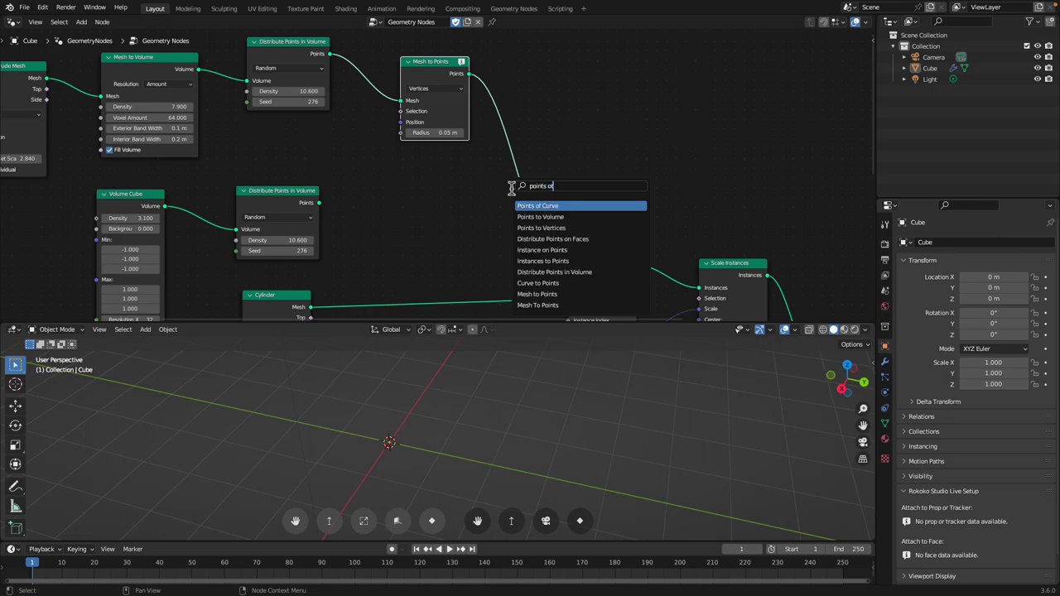
key(BackSpace)
key(BackSpace)
text(to me)
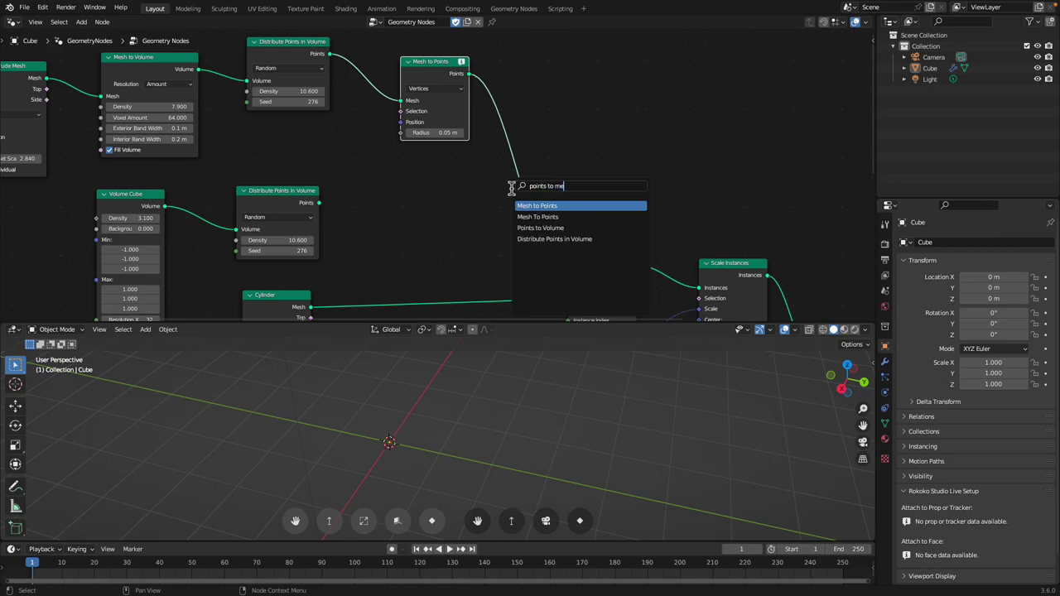
click(441, 71)
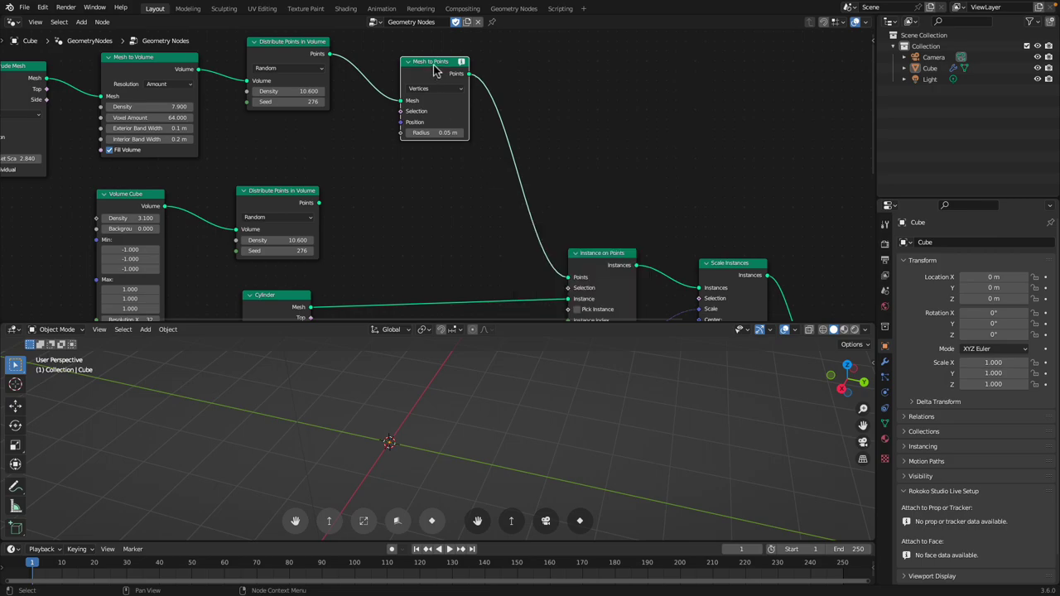
Connect the text branch's Distribute Points in Volume directly to the points input of Instance on Points
drag(434, 65, 438, 59)
drag(331, 54, 555, 272)
scroll(554, 270, down, 1)
scroll(571, 252, down, 2)
middle_drag(554, 270, 465, 108)
drag(341, 204, 318, 193)
middle_drag(366, 198, 370, 109)
drag(423, 179, 423, 191)
middle_drag(379, 113, 429, 174)
middle_drag(288, 69, 411, 252)
Set Extrude Mesh's offset scale to 5.490 and save the file
scroll(328, 167, up, 1)
drag(295, 114, 286, 109)
middle_drag(199, 161, 317, 168)
drag(307, 211, 339, 210)
middle_drag(414, 398, 398, 413)
middle_drag(136, 147, 132, 127)
key(ctrl+s)
Rearrange the text branch from String to Curves through Mesh to Points, spacing its nodes out in a row
drag(132, 111, 129, 101)
drag(211, 149, 151, 97)
drag(299, 123, 291, 89)
middle_drag(257, 133, 260, 158)
drag(217, 123, 211, 79)
drag(299, 105, 303, 83)
drag(396, 133, 393, 77)
drag(122, 129, 96, 114)
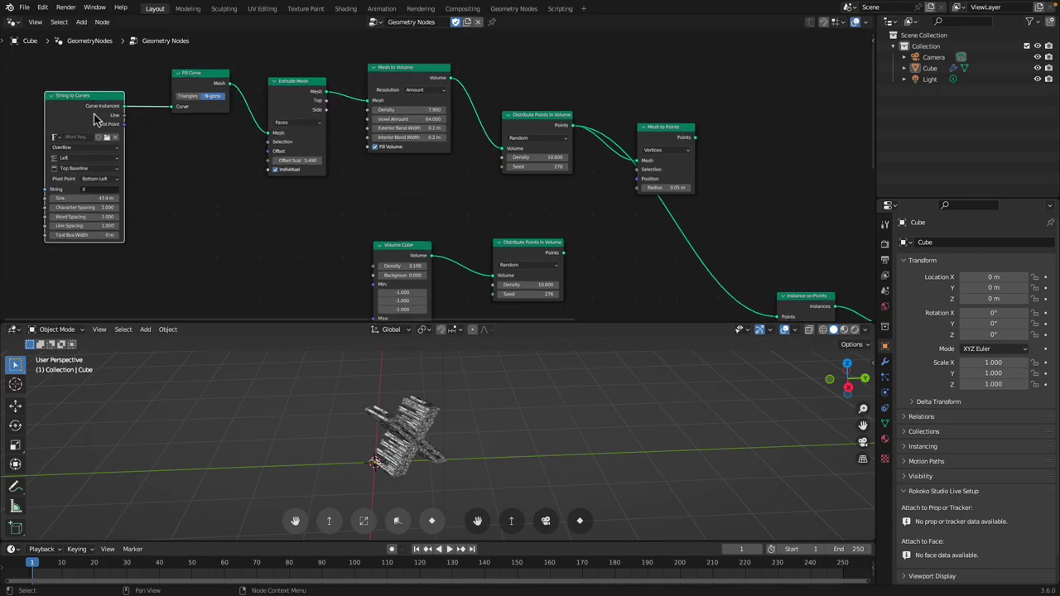
middle_drag(142, 106, 176, 84)
drag(107, 79, 64, 100)
drag(222, 61, 160, 120)
scroll(269, 137, down, 1)
middle_drag(267, 142, 143, 116)
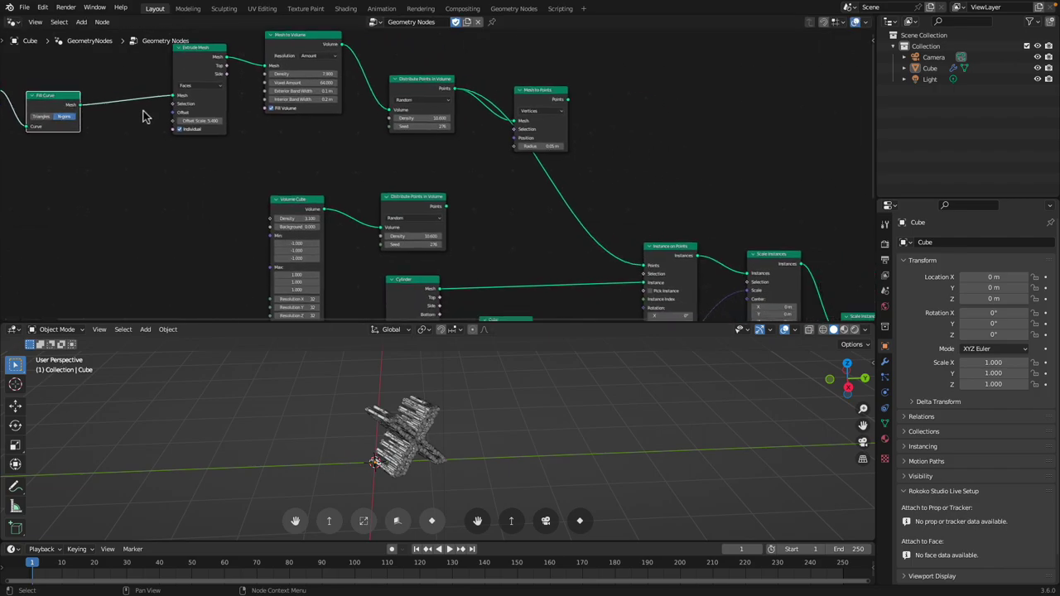
scroll(152, 113, down, 2)
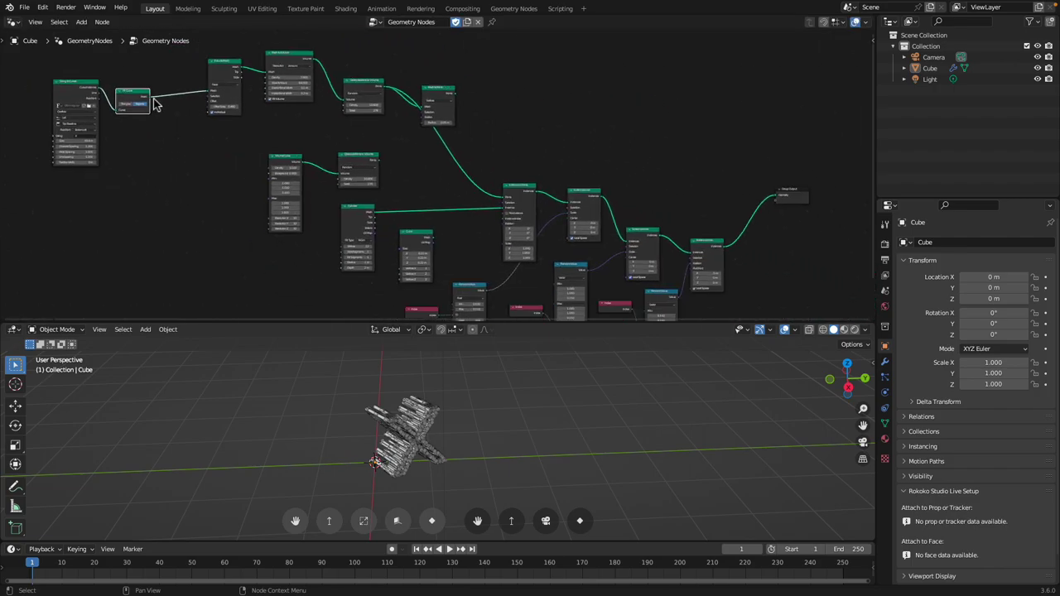
Connect Fill Curve's mesh directly to Group Output to preview the flat letter
drag(240, 106, 779, 196)
middle_drag(564, 412, 493, 416)
scroll(449, 388, down, 5)
scroll(273, 191, up, 2)
Add a Distribute Points on Faces node fed by Fill Curve and connect its points to Instance on Points
key(shift+a)
text(distri)
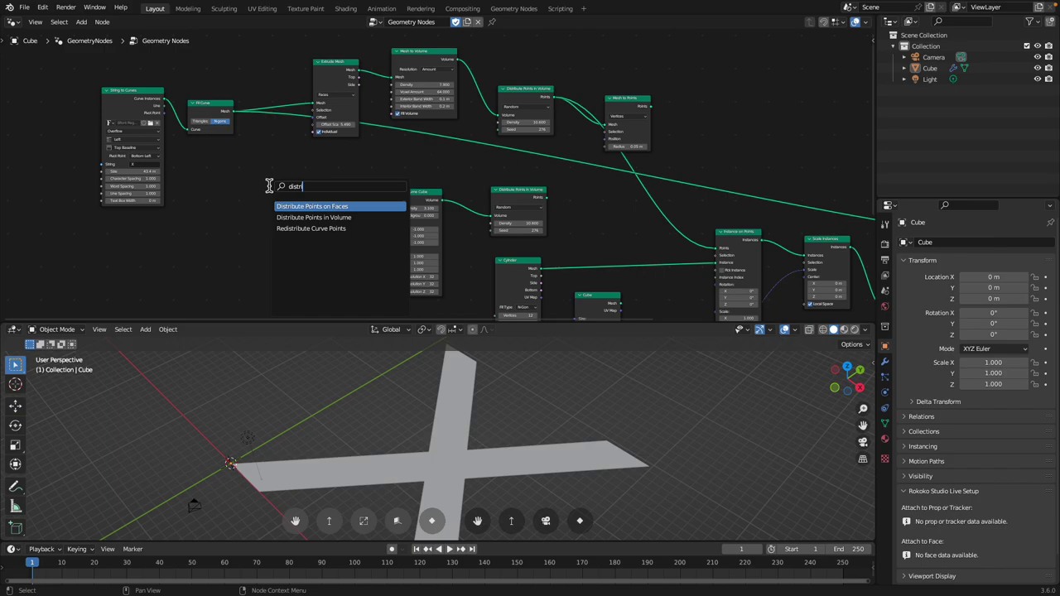
key(Return)
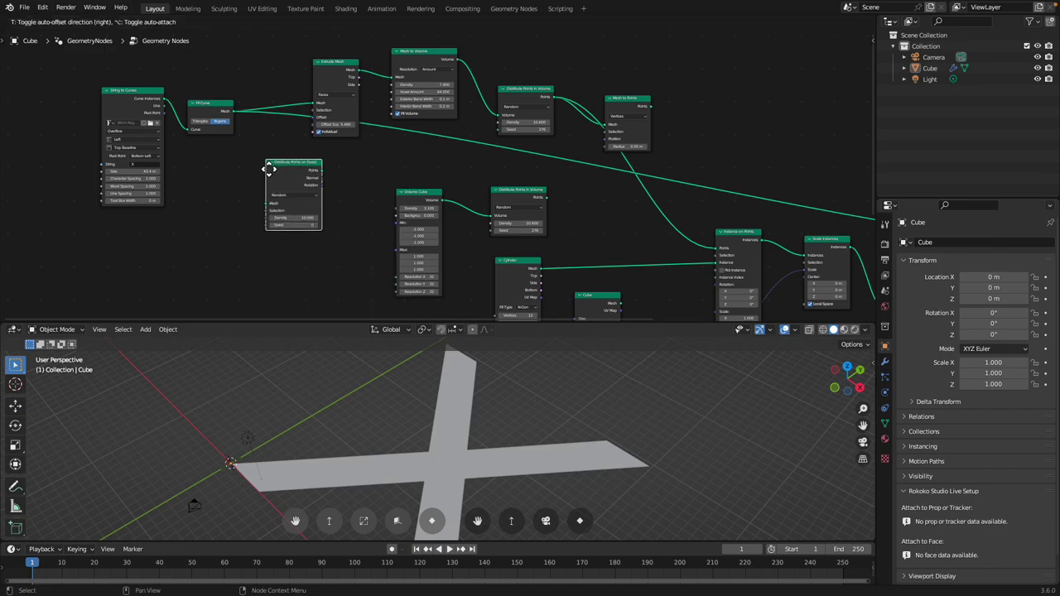
click(267, 174)
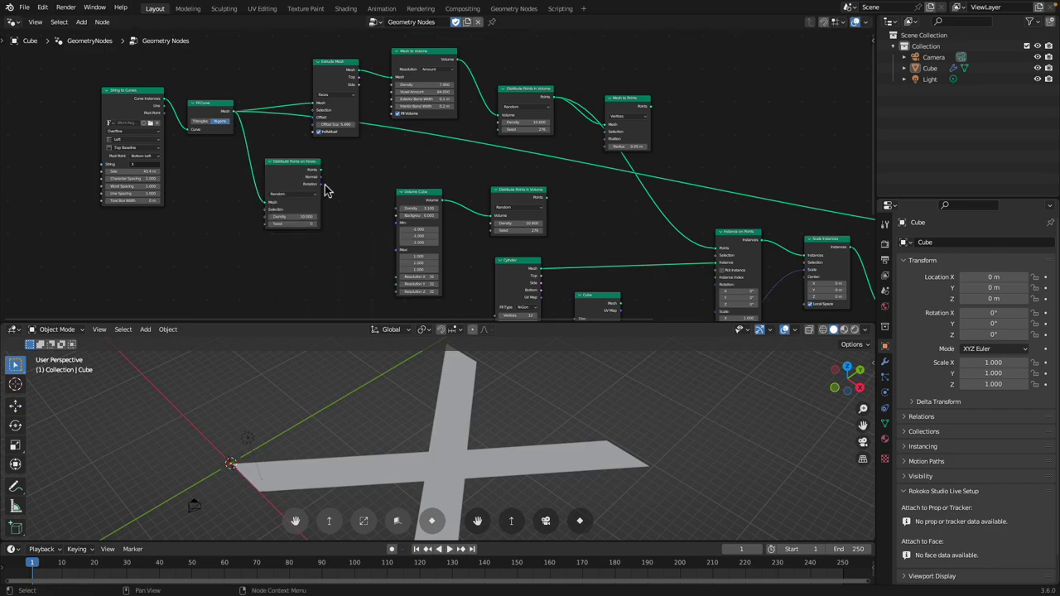
middle_drag(347, 185, 213, 181)
drag(171, 169, 571, 248)
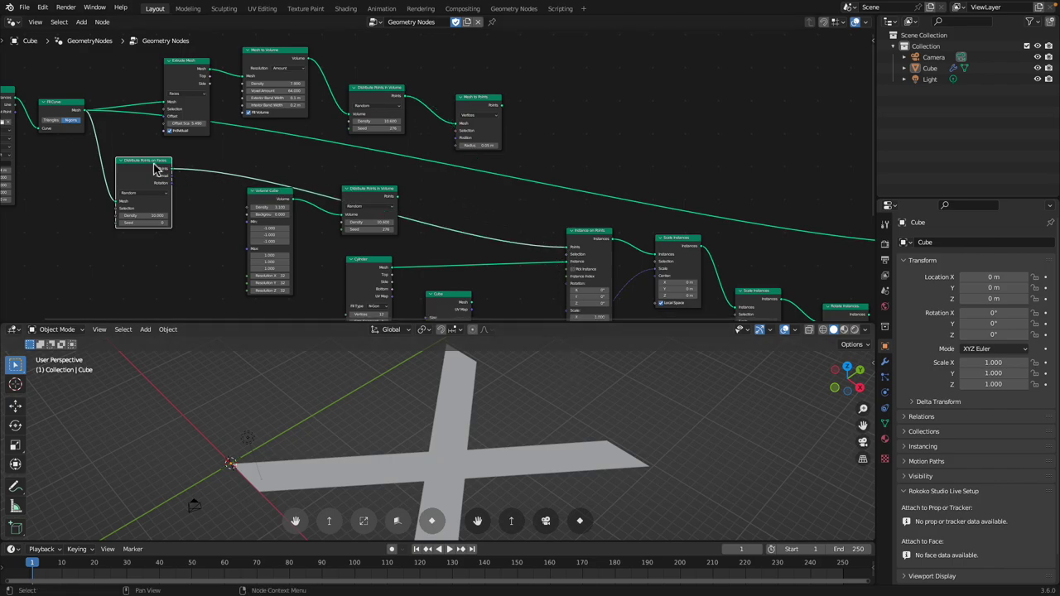
drag(152, 164, 157, 159)
Reposition Fill Curve, Extrude Mesh and Mesh to Volume, and save the file
middle_drag(170, 164, 402, 161)
scroll(410, 169, up, 3)
drag(277, 92, 256, 106)
click(258, 112)
middle_drag(403, 49, 351, 102)
drag(350, 101, 317, 73)
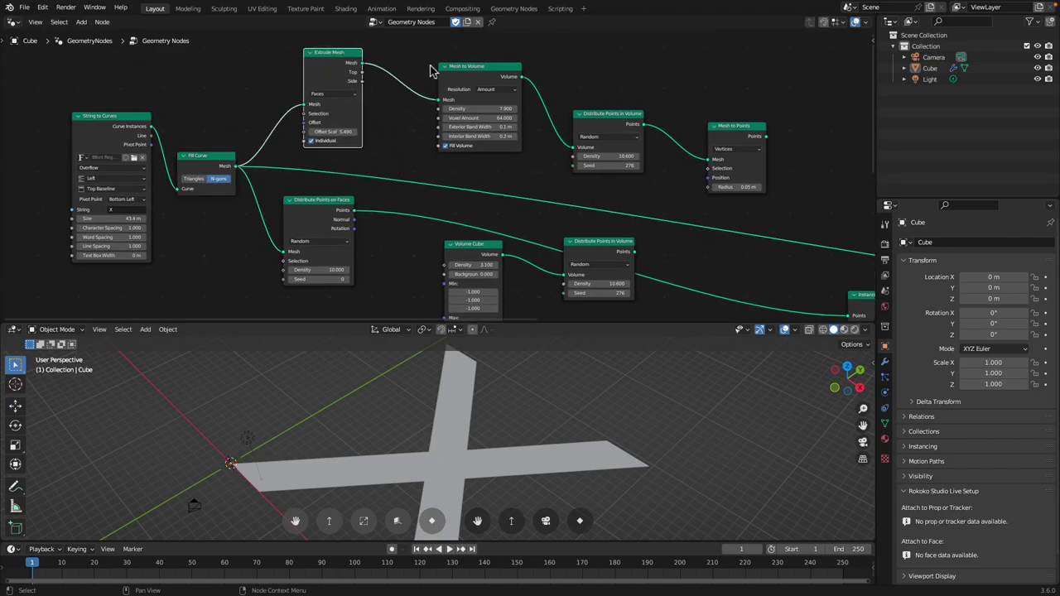
drag(448, 72, 422, 60)
key(ctrl+s)
Move Distribute Points on Faces, and shift the Volume Cube and its Distribute Points in Volume beside it
middle_drag(464, 204, 397, 164)
drag(278, 172, 295, 185)
scroll(453, 196, down, 2)
middle_drag(453, 197, 373, 165)
drag(414, 187, 293, 205)
drag(374, 185, 359, 193)
Reconnect the Rotate Instances output to the Group Output geometry
middle_drag(255, 166, 277, 165)
scroll(240, 138, down, 2)
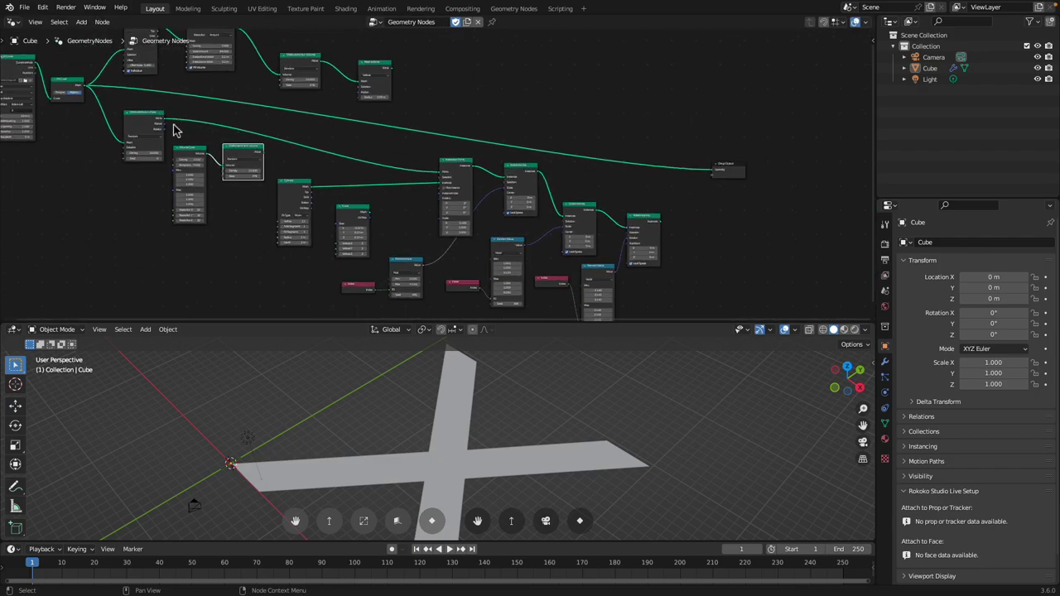
drag(659, 222, 716, 172)
scroll(597, 176, up, 2)
scroll(203, 148, up, 1)
middle_drag(98, 118, 448, 184)
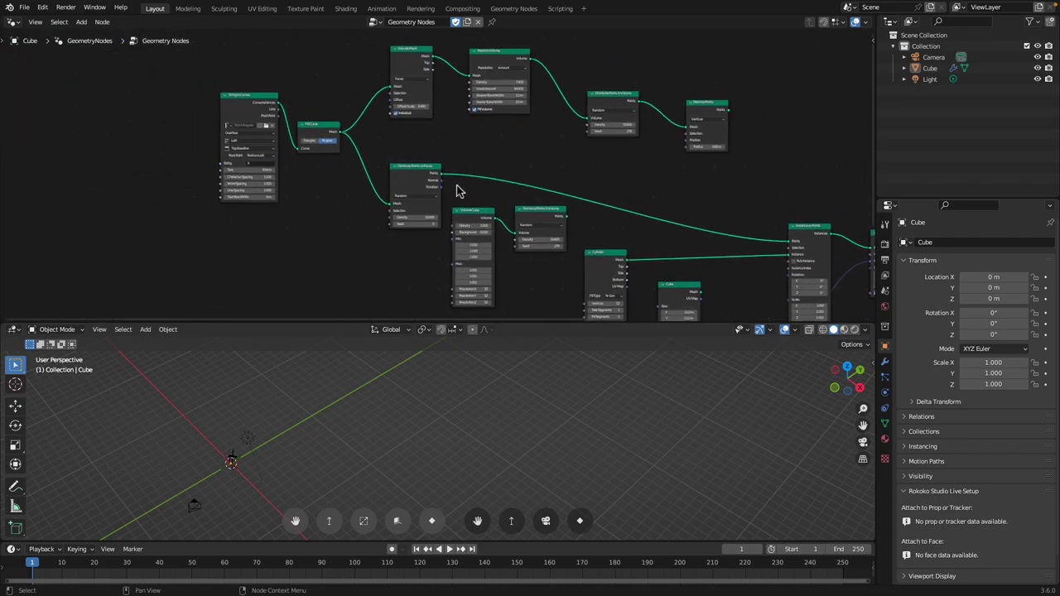
Switch Fill Curve to Triangles, with String to Curves and Distribute Points on Faces repositioned around it, and save the file
scroll(406, 169, up, 1)
click(228, 113)
scroll(203, 160, up, 1)
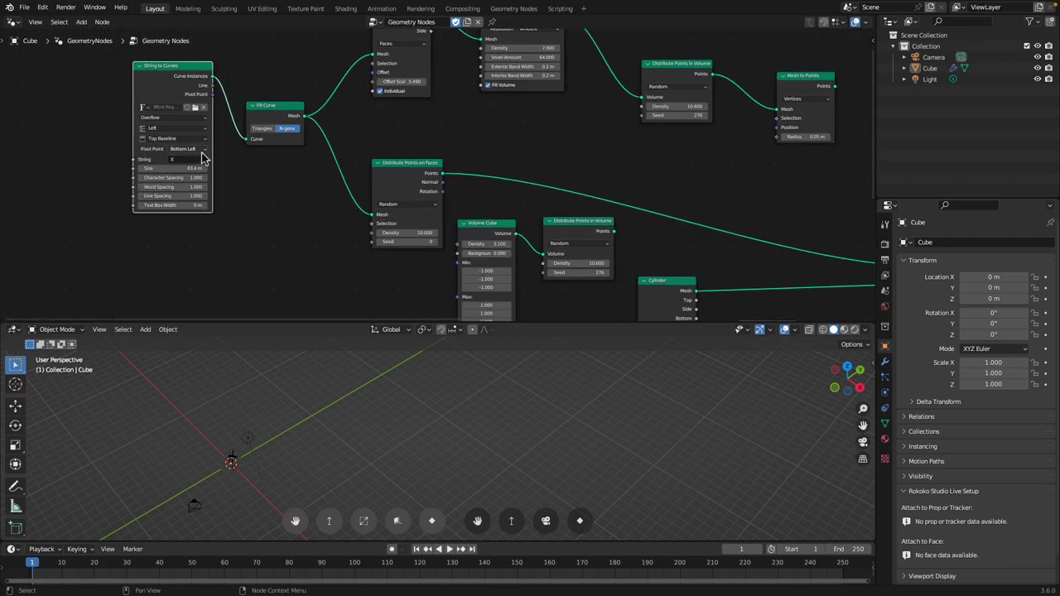
key(ctrl+z)
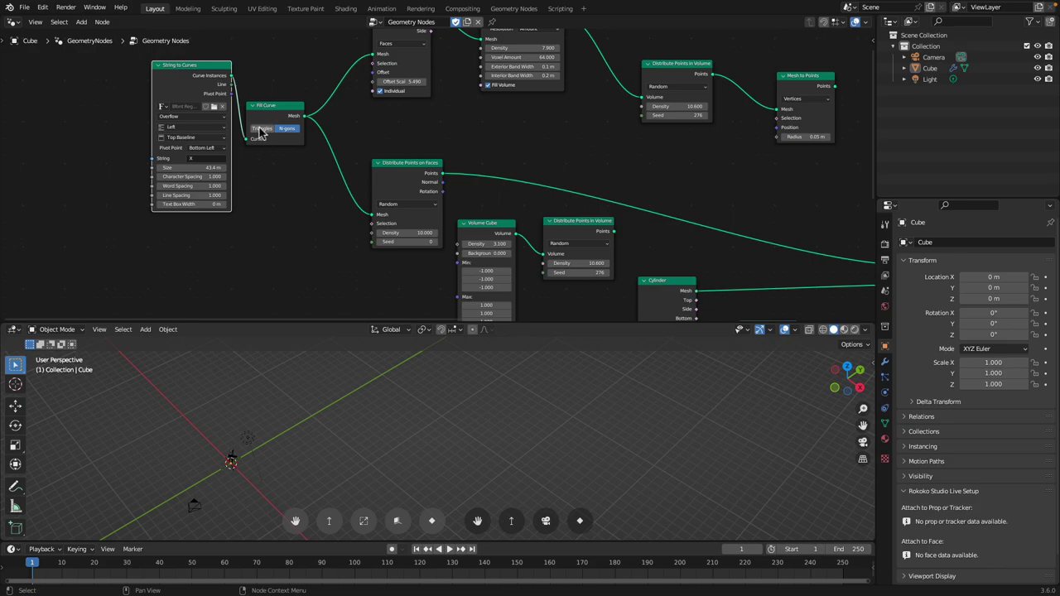
drag(201, 83, 170, 85)
drag(402, 199, 399, 176)
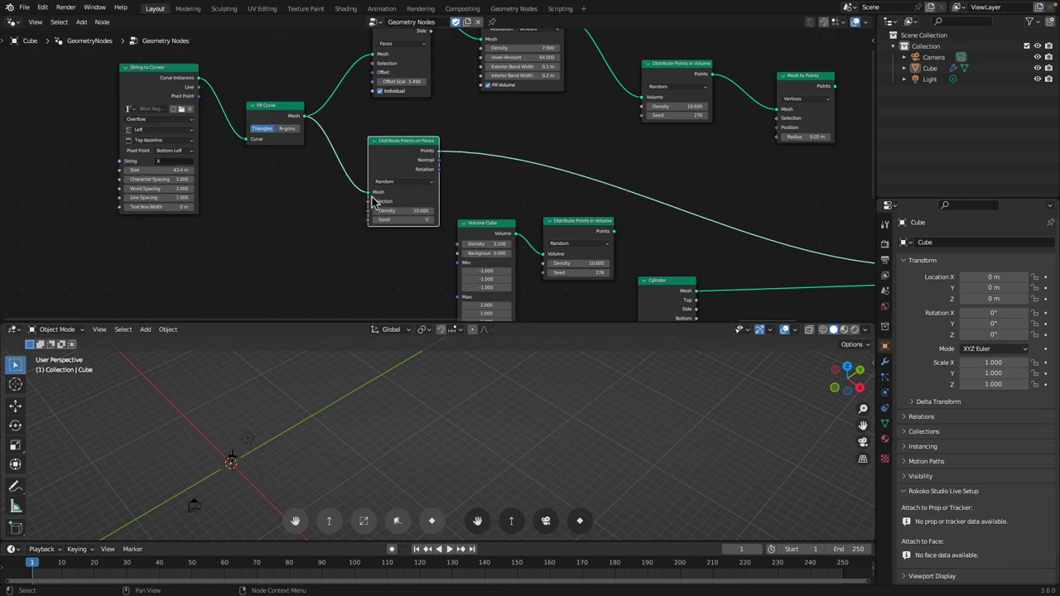
key(ctrl+s)
click(286, 129)
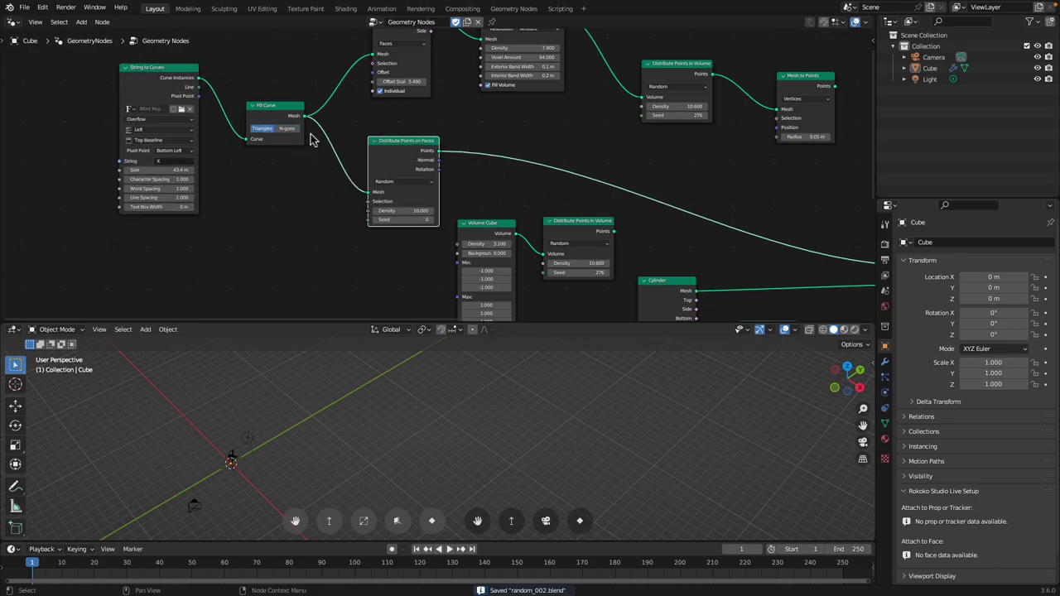
Set Distribute Points on Faces to a density of 5.000 and a seed of 29, and save the file
scroll(315, 141, down, 2)
middle_drag(377, 161, 332, 146)
scroll(384, 159, down, 1)
middle_drag(438, 165, 310, 131)
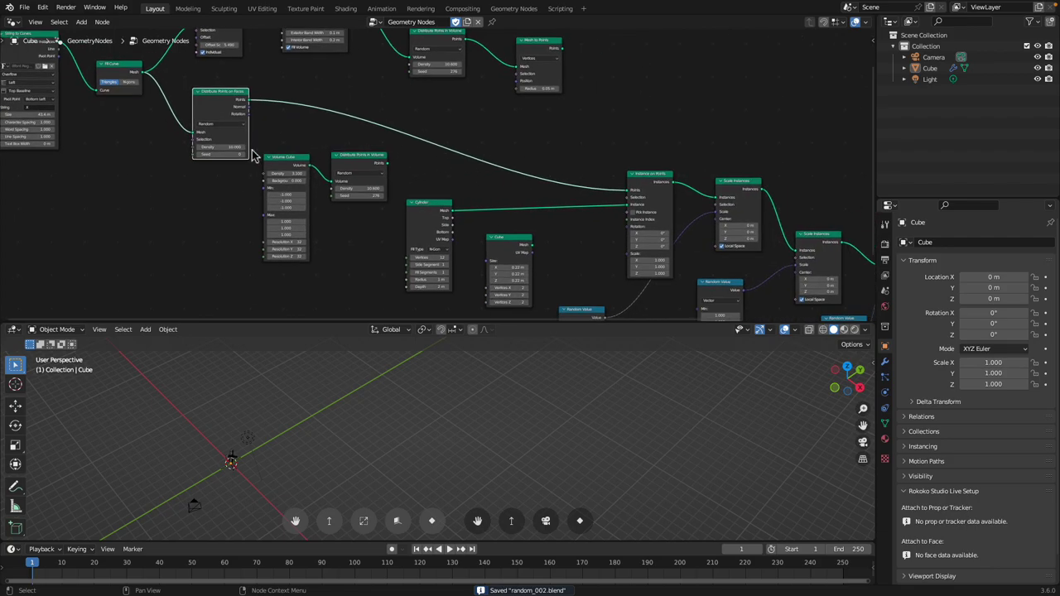
text(10)
key(Return)
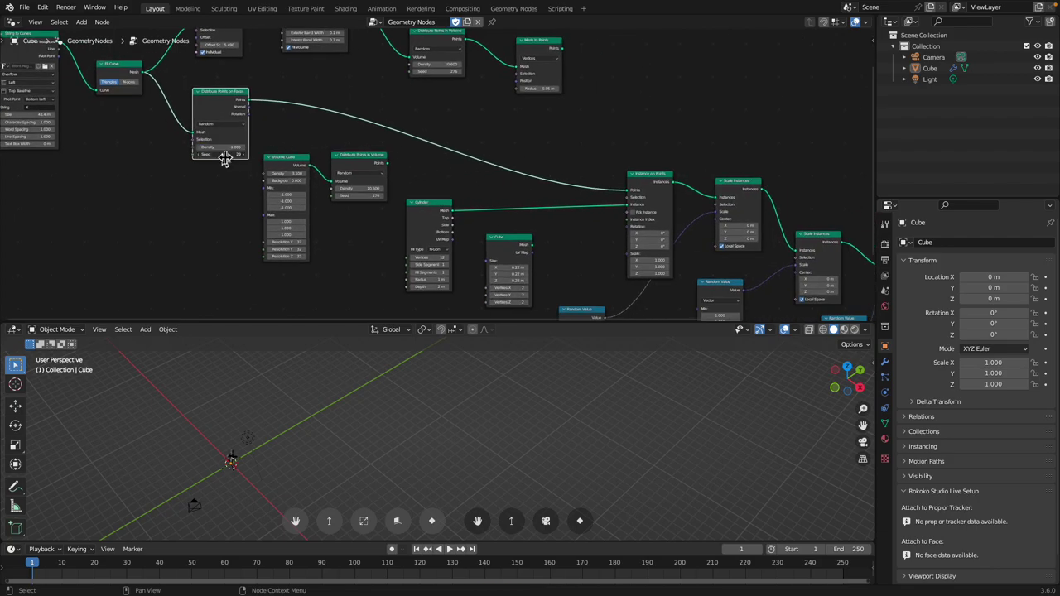
key(Return)
key(ctrl+s)
Move Group Output closer to the text branch and connect Distribute Points on Faces' points directly to it
scroll(547, 432, down, 4)
scroll(508, 434, up, 1)
scroll(501, 414, down, 3)
scroll(501, 413, up, 1)
scroll(530, 227, up, 1)
middle_drag(603, 171, 393, 154)
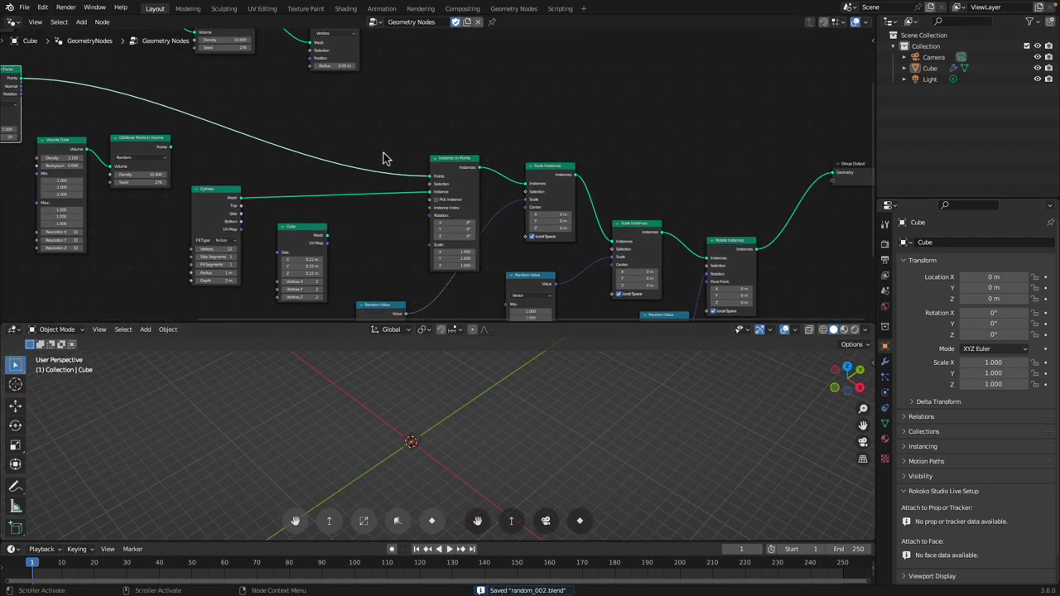
scroll(393, 154, down, 2)
drag(796, 165, 515, 68)
middle_drag(515, 89, 659, 123)
drag(227, 124, 734, 134)
scroll(211, 124, up, 2)
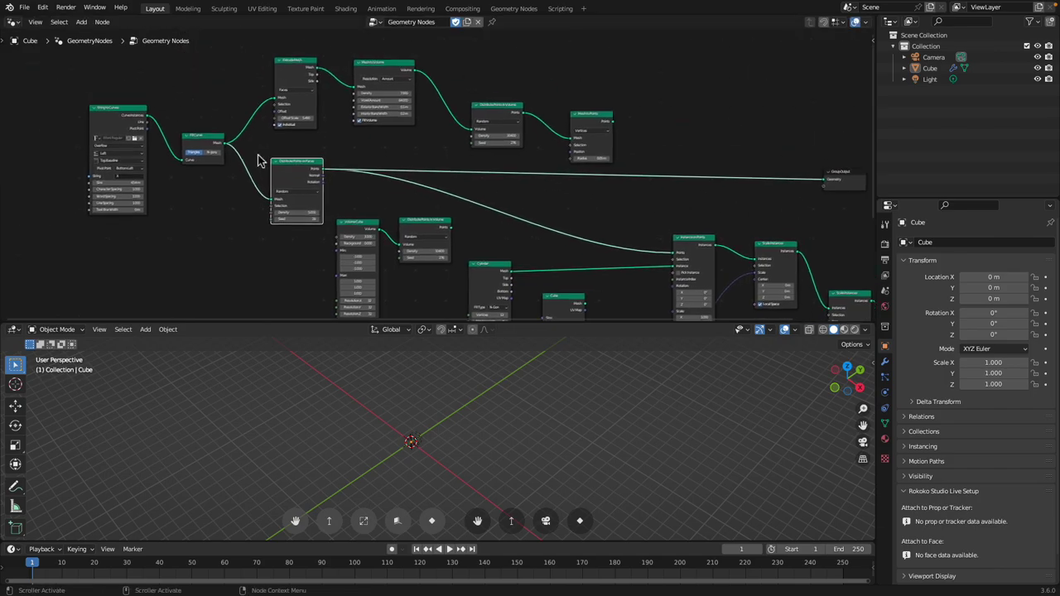
Set String to Curves to Center horizontal alignment, Middle vertical alignment and a Midpoint pivot point
click(143, 129)
middle_drag(56, 116, 163, 137)
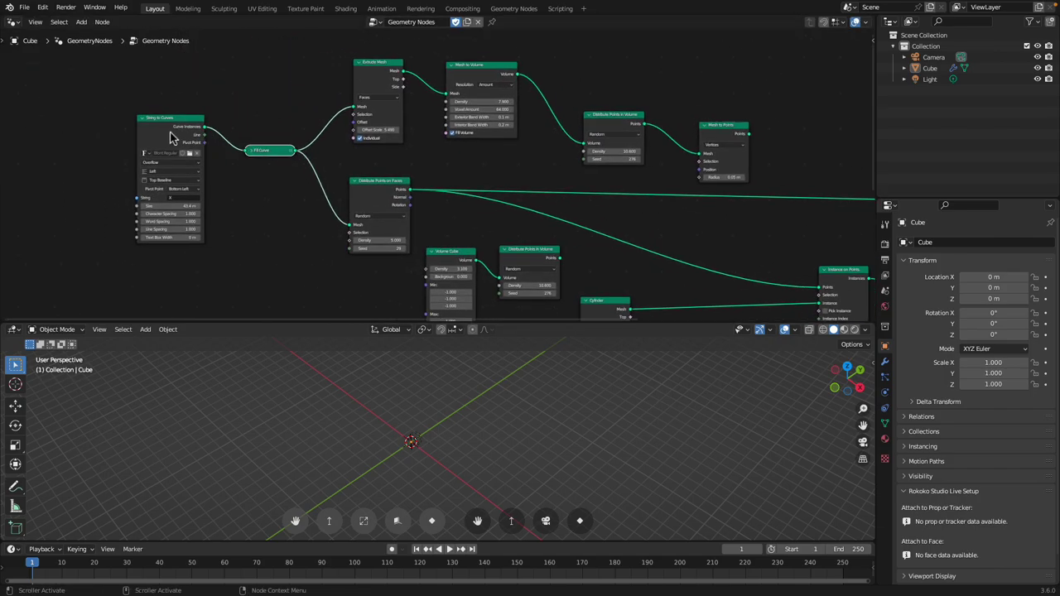
click(249, 150)
scroll(210, 145, up, 2)
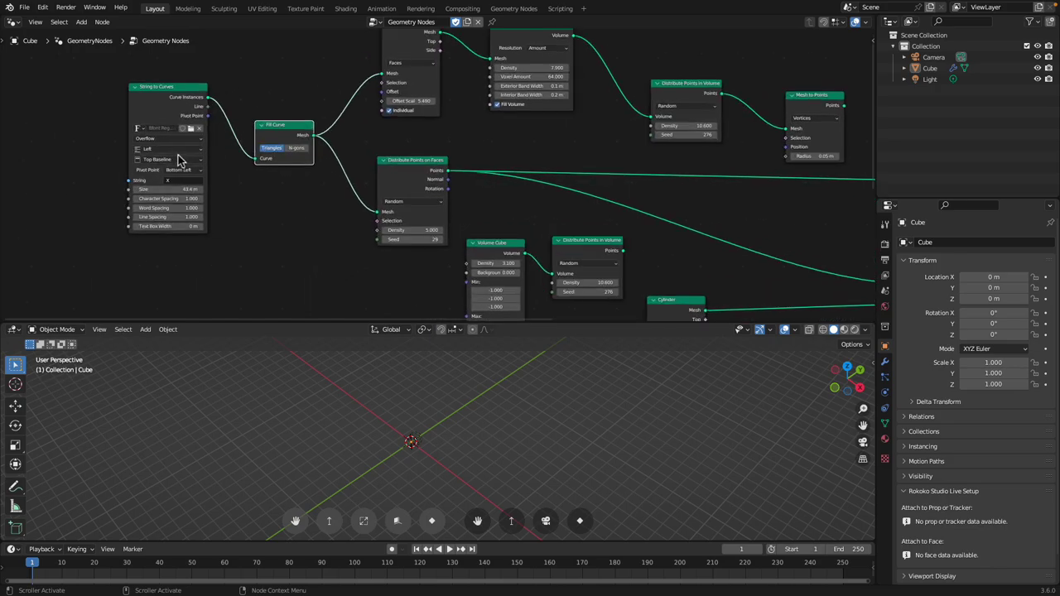
click(175, 149)
click(176, 164)
click(177, 160)
click(178, 190)
click(184, 171)
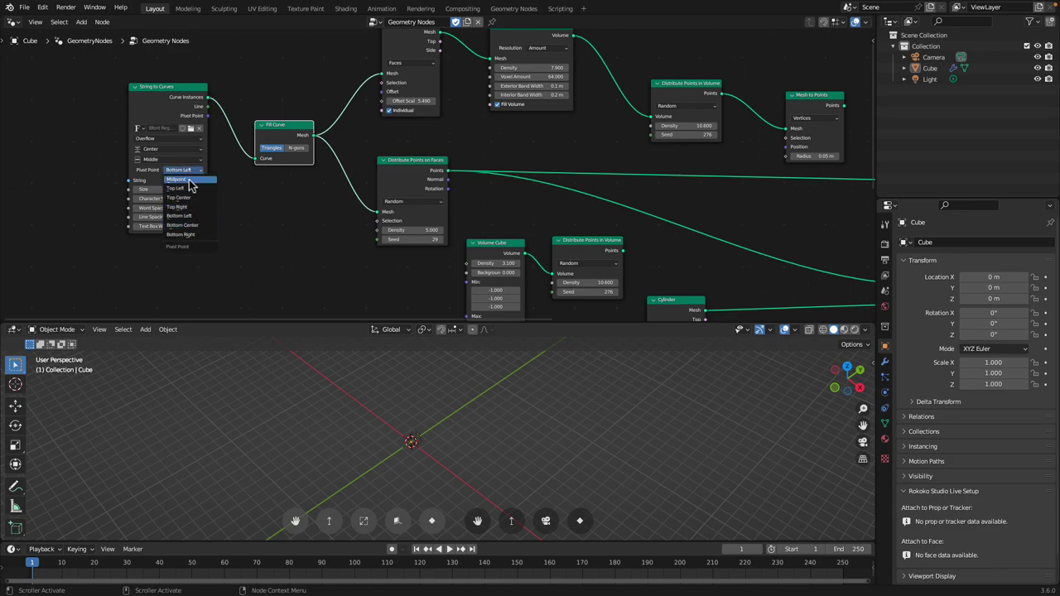
click(190, 181)
Add a String node containing X and connect it to the string input of String to Curves
middle_drag(69, 165, 132, 170)
key(shift+a)
click(131, 171)
text(string)
key(Return)
click(58, 174)
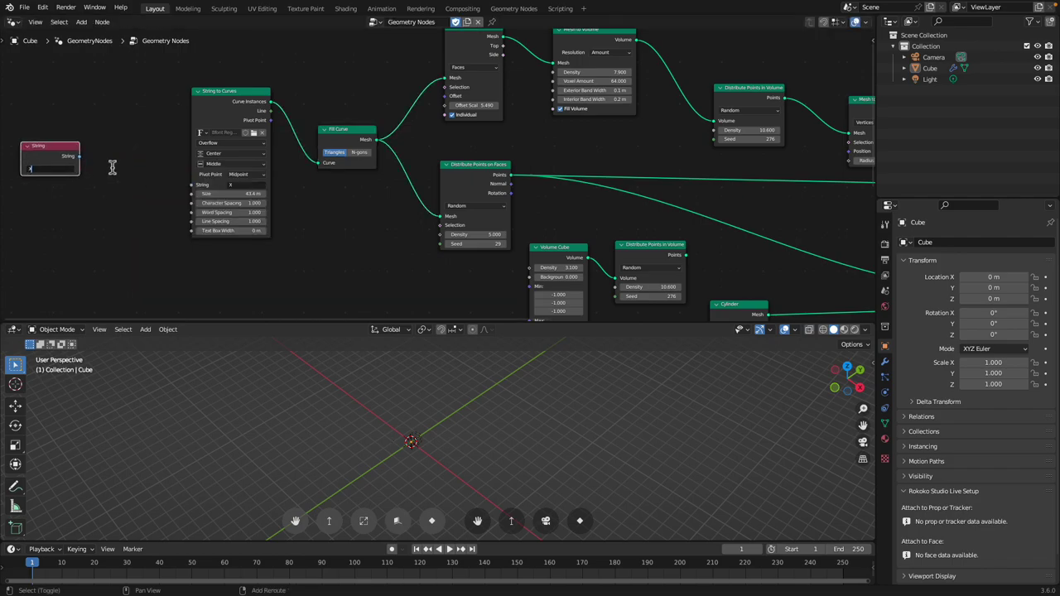
drag(73, 148, 133, 148)
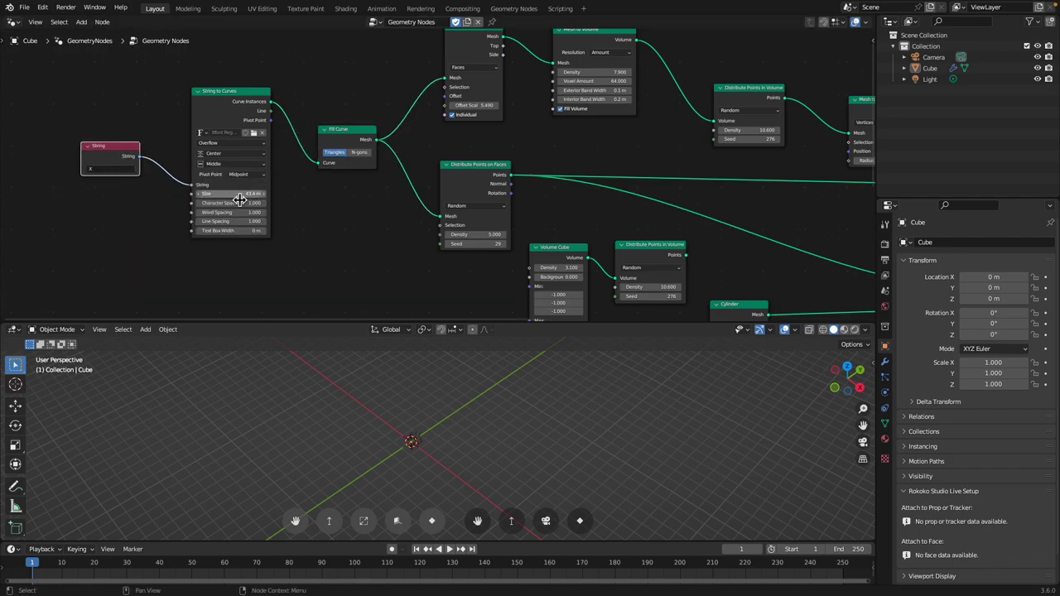
Set the String to Curves size to 12 m and move Fill Curve closer to it
scroll(303, 199, down, 1)
middle_drag(414, 142, 374, 130)
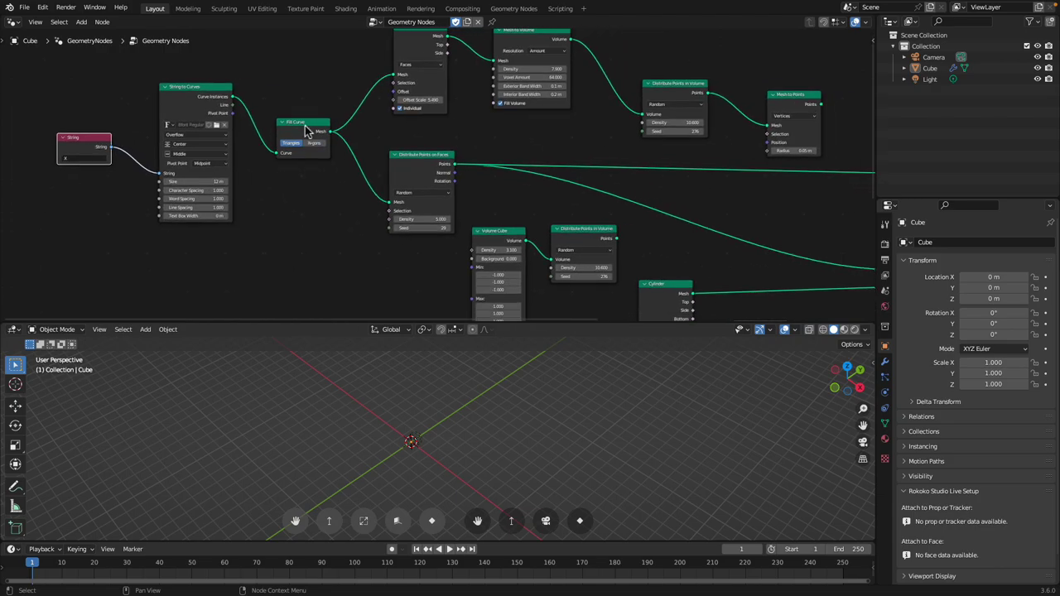
drag(309, 133, 276, 155)
Try inserting a Curve to Mesh node between Fill Curve and Distribute Points on Faces
key(shift+a)
text(curv)
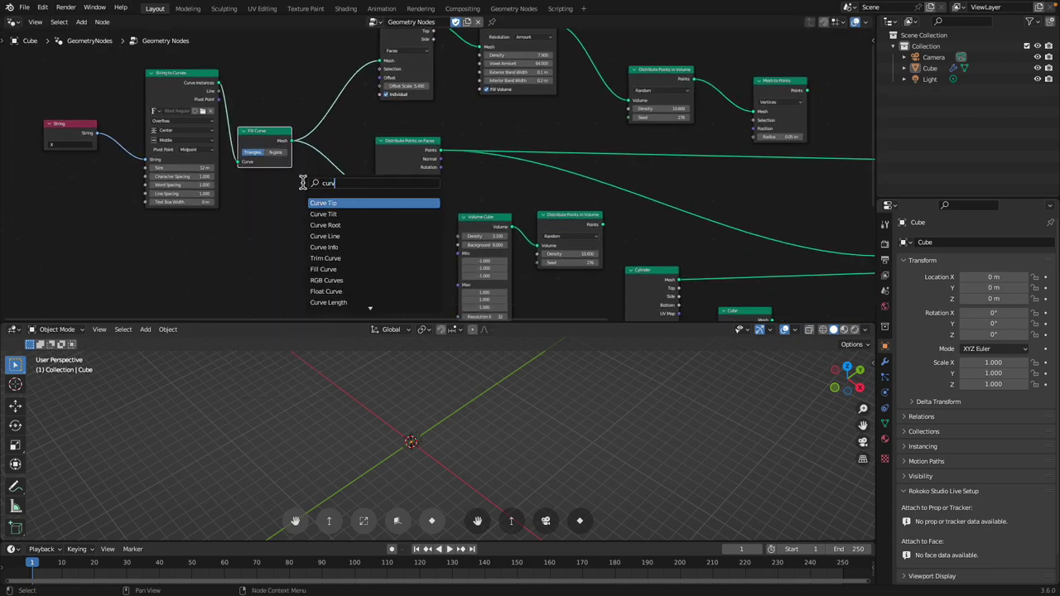
text(e to m)
key(Return)
click(314, 170)
scroll(398, 248, down, 2)
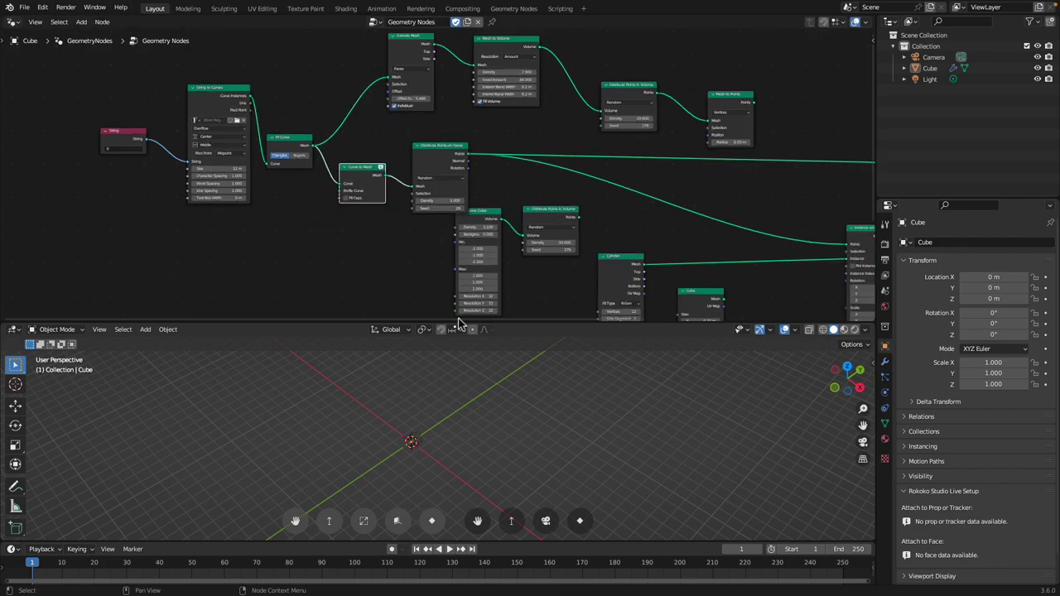
middle_drag(476, 342, 490, 396)
scroll(483, 398, up, 3)
middle_drag(415, 206, 373, 205)
scroll(373, 204, up, 2)
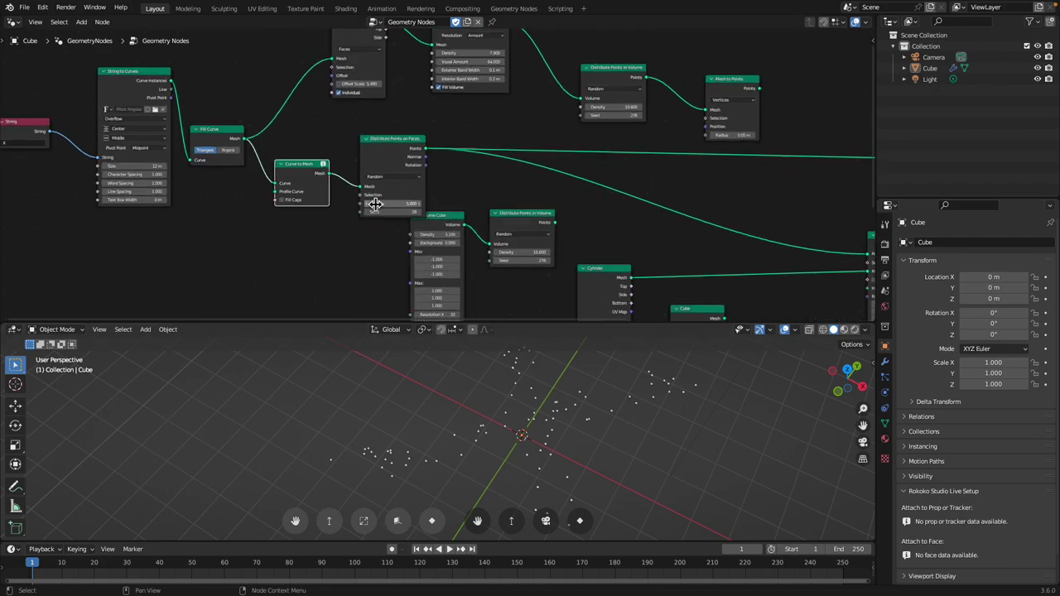
Switch Fill Curve to N-gons, connect its mesh directly to Distribute Points on Faces and remove the Curve to Mesh node
scroll(332, 189, up, 1)
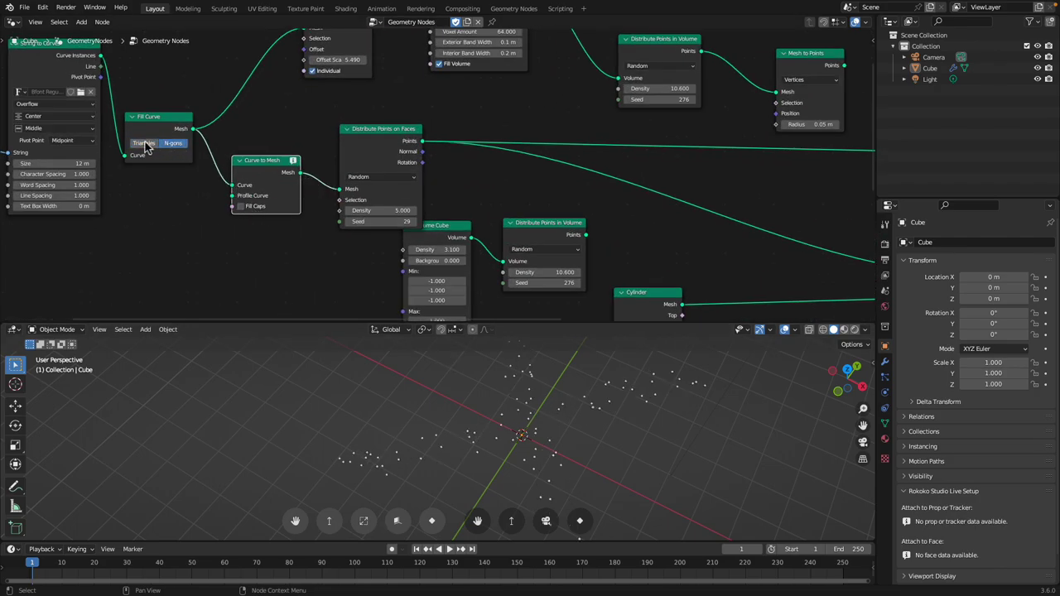
drag(196, 130, 324, 181)
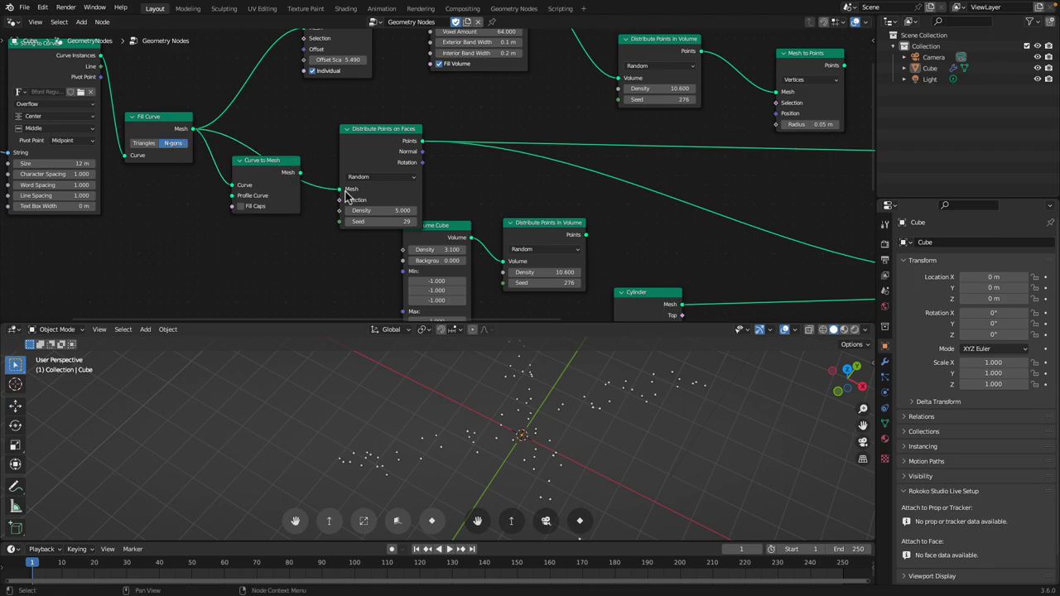
click(274, 170)
key(ctrl+x)
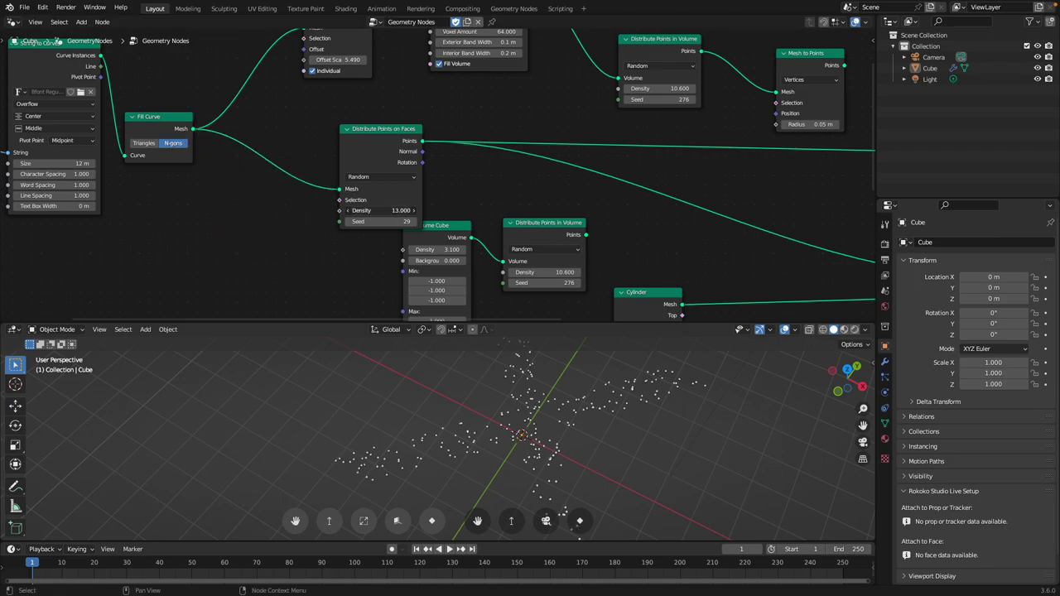
Raise the Distribute Points on Faces density to 25.4 and save the file
drag(381, 211, 416, 210)
scroll(460, 203, down, 5)
middle_drag(499, 208, 320, 185)
middle_drag(559, 190, 462, 192)
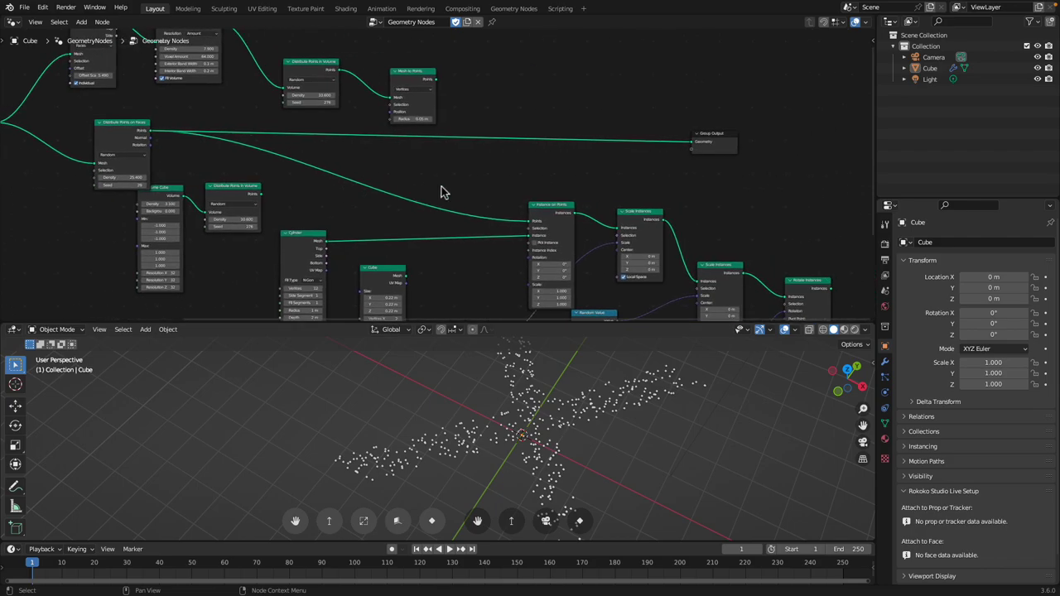
key(ctrl+s)
Reposition Group Output and connect the Instance on Points output directly to it
drag(701, 137, 724, 128)
middle_drag(687, 133, 608, 118)
scroll(512, 174, up, 1)
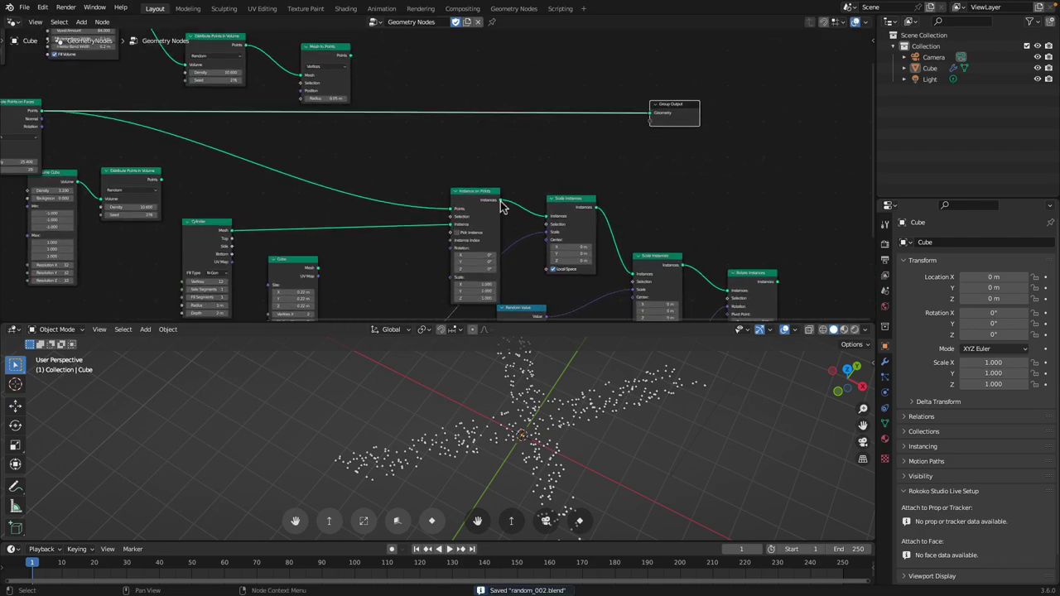
drag(500, 199, 651, 114)
middle_drag(580, 195, 506, 168)
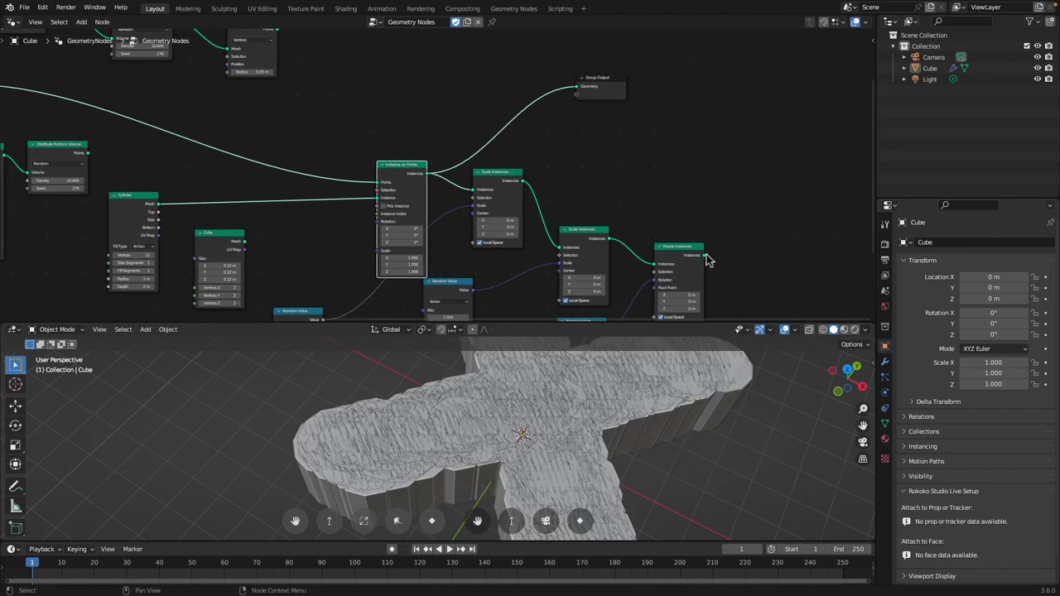
Connect the Rotate Instances output to Group Output and rearrange the two nodes
drag(703, 255, 729, 138)
middle_drag(693, 160, 690, 97)
scroll(690, 97, up, 1)
drag(667, 184, 652, 161)
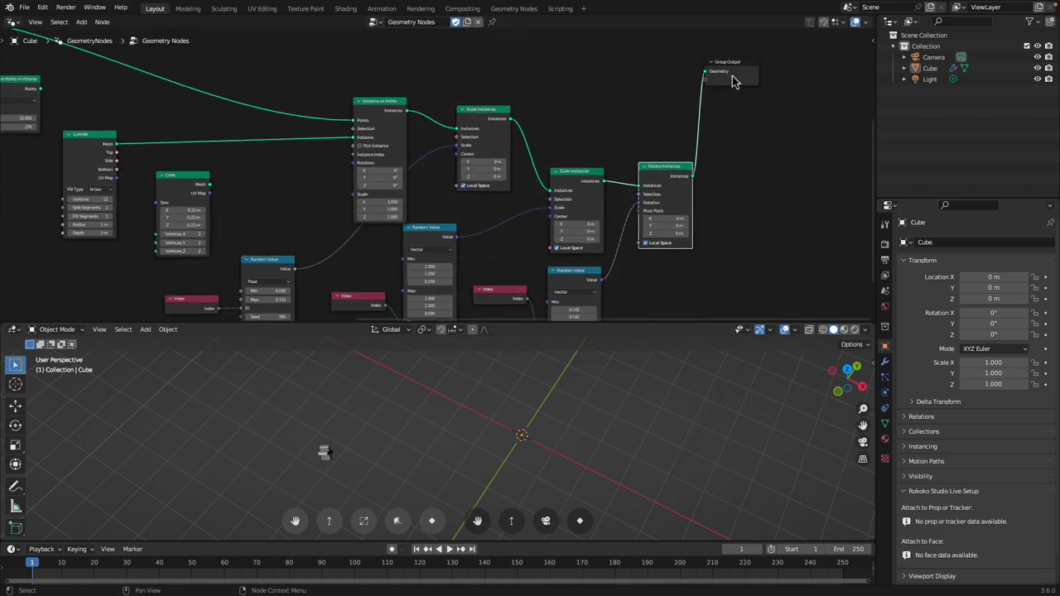
drag(734, 78, 769, 121)
Nudge the first Scale Instances node and set the float Random Value's seed to 458
drag(474, 119, 471, 117)
scroll(497, 125, up, 2)
scroll(476, 158, down, 1)
middle_drag(446, 184, 453, 121)
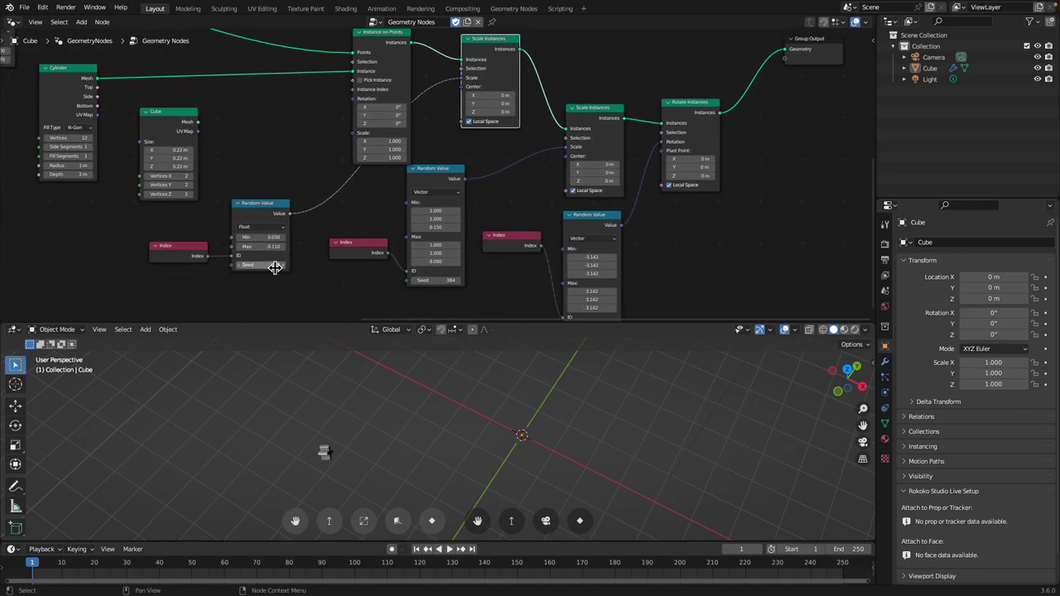
drag(275, 267, 308, 267)
middle_drag(522, 107, 479, 177)
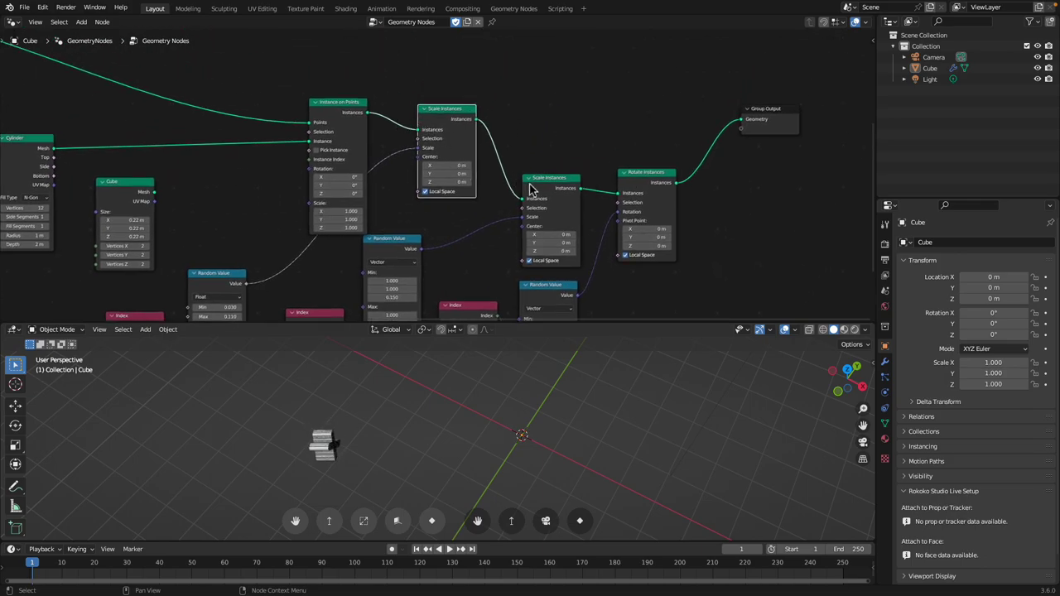
Mute and unmute both Scale Instances nodes and Rotate Instances in turn to compare their effect on the instances
key(m)
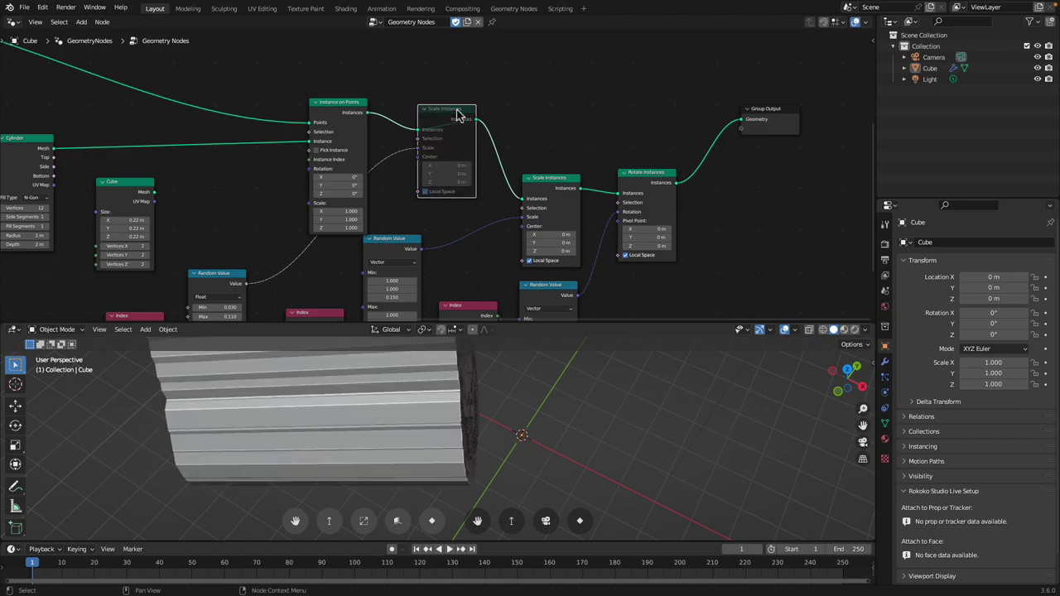
key(m)
click(561, 189)
key(m)
key(m)
click(623, 177)
key(m)
key(m)
middle_drag(620, 177, 623, 160)
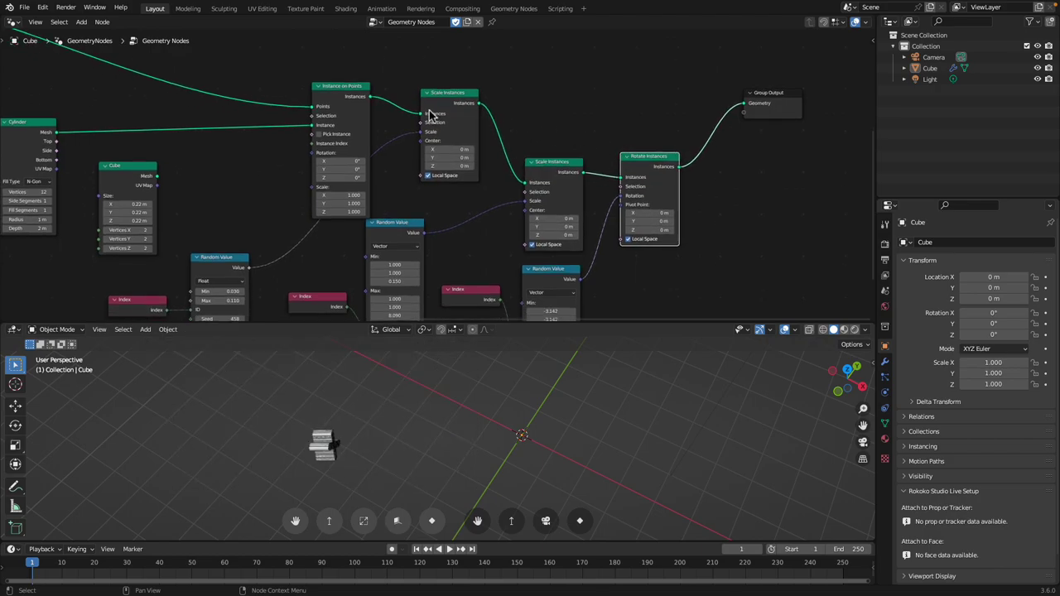
Save the file and connect the Instance on Points output directly to Group Output, bypassing the scale and rotate nodes
click(355, 120)
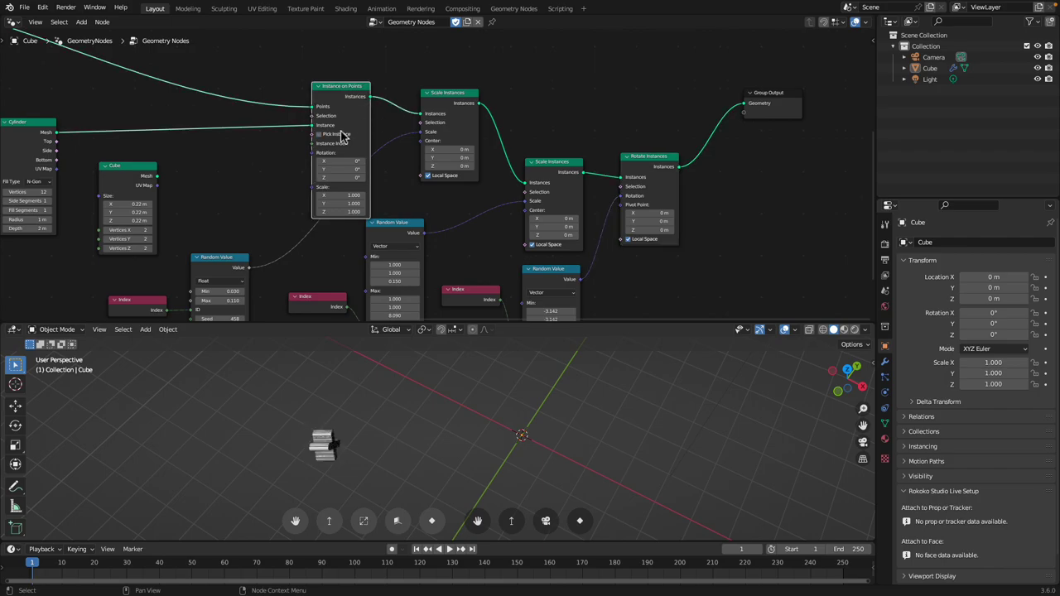
key(ctrl+s)
drag(478, 103, 748, 111)
scroll(634, 377, down, 3)
middle_drag(630, 404, 622, 394)
scroll(620, 394, up, 1)
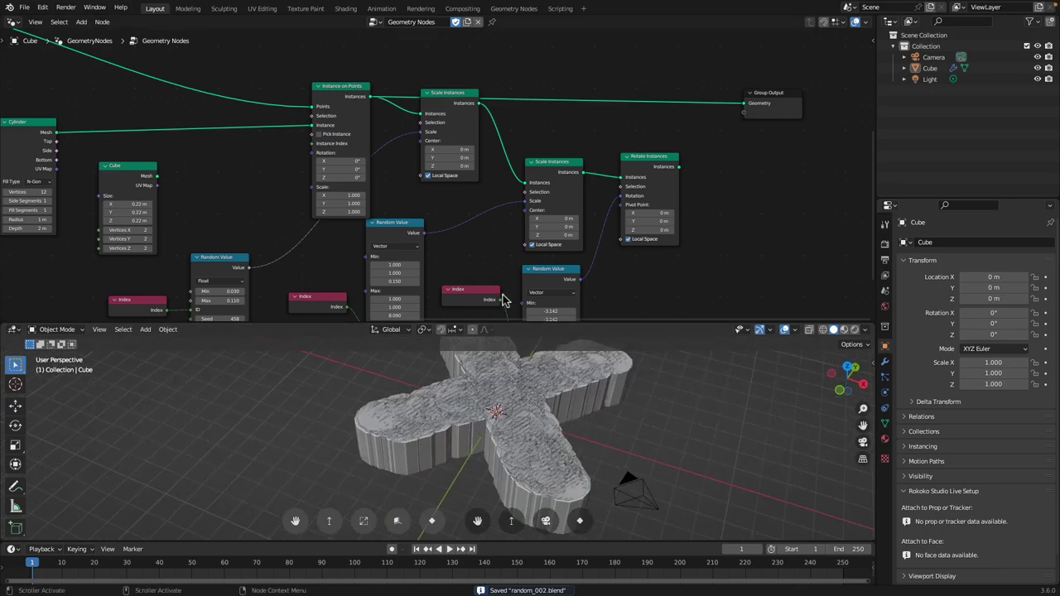
Set the seed of the scale vector Random Value to 425 and raise the float Random Value's seed
scroll(519, 234, up, 1)
middle_drag(401, 255, 428, 175)
drag(417, 270, 444, 270)
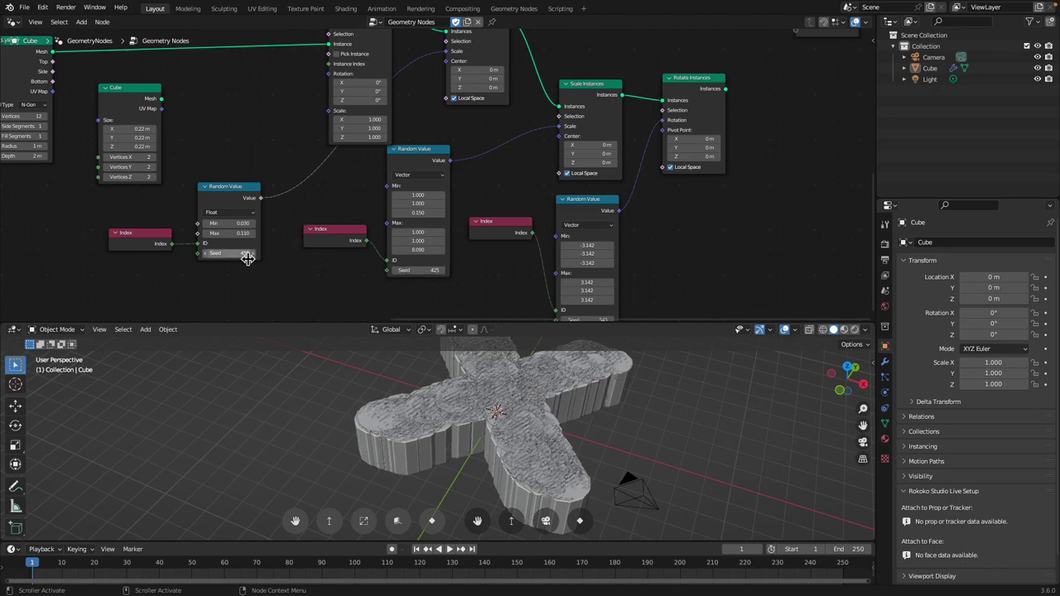
drag(247, 258, 277, 261)
Change the seed of the rotation Random Value and move its Index node lower
drag(600, 217, 603, 213)
middle_drag(599, 236, 598, 195)
drag(598, 278, 613, 278)
drag(515, 192, 523, 243)
middle_drag(522, 214, 524, 299)
drag(596, 149, 595, 148)
middle_drag(490, 206, 522, 165)
Raise the float Random Value's maximum to 0.710 and reposition Instance on Points and the first Scale Instances node
drag(267, 239, 298, 239)
middle_drag(362, 173, 347, 241)
drag(377, 92, 365, 44)
middle_drag(446, 107, 410, 136)
drag(458, 127, 457, 140)
Try Rotate Instances and Instance on Points as the Group Output source, move Group Output closer and save the file
drag(708, 193, 779, 124)
drag(362, 76, 780, 124)
drag(787, 113, 661, 79)
key(ctrl+s)
mouse_move(577, 355)
middle_down()
mouse_move(547, 389)
mouse_move(568, 414)
mouse_move(534, 416)
mouse_move(638, 396)
mouse_move(584, 421)
middle_up()
key(z)
key(z)
click(584, 413)
Rearrange the Cylinder and Cube nodes to make room beside Instance on Points
middle_drag(185, 119, 452, 155)
drag(276, 180, 313, 135)
drag(389, 233, 414, 265)
middle_drag(418, 247, 401, 204)
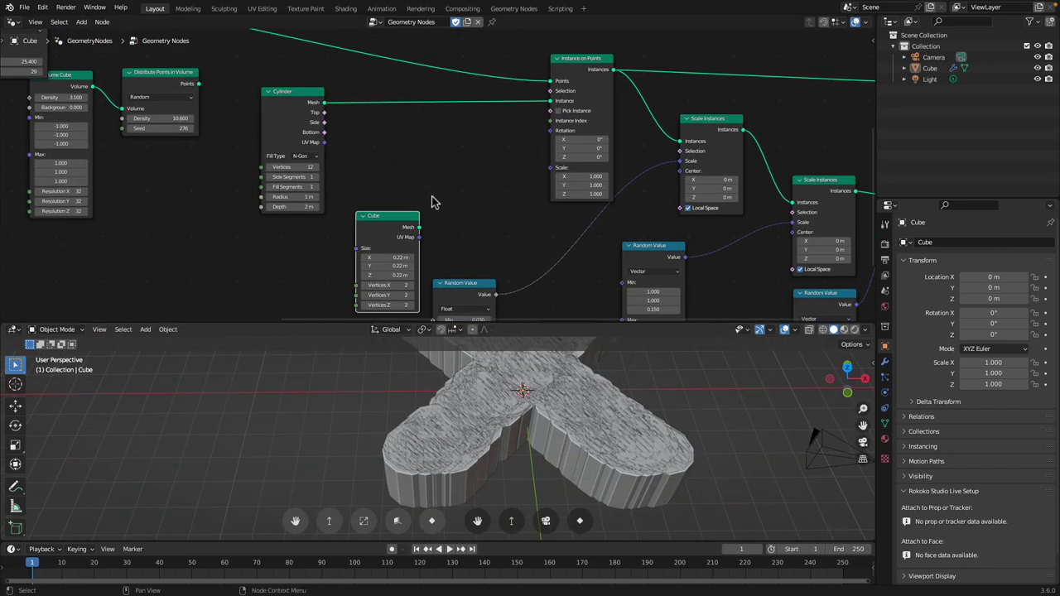
Set the Instance on Points rotation to 0.23° on all axes and its scale to -0.150, 1.550, 0.400
drag(572, 141, 600, 186)
mouse_move(581, 194)
shift+mouse_down()
mouse_move(601, 194)
mouse_move(571, 194)
shift+mouse_up()
middle_drag(551, 166, 549, 177)
click(568, 122)
click(568, 122)
click(569, 122)
click(569, 122)
scroll(450, 119, down, 1)
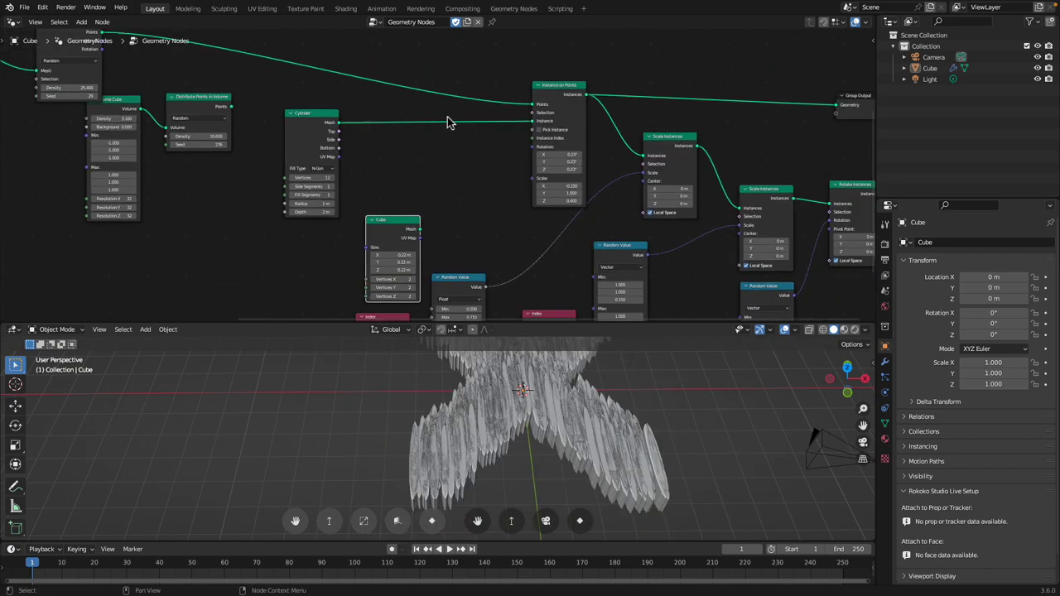
Move Distribute Points on Faces clear of the Volume Cube and set its density to 26.1 and seed to 91
middle_drag(359, 122, 448, 186)
drag(170, 89, 155, 78)
middle_drag(189, 81, 201, 118)
scroll(202, 118, up, 1)
click(154, 151)
click(153, 158)
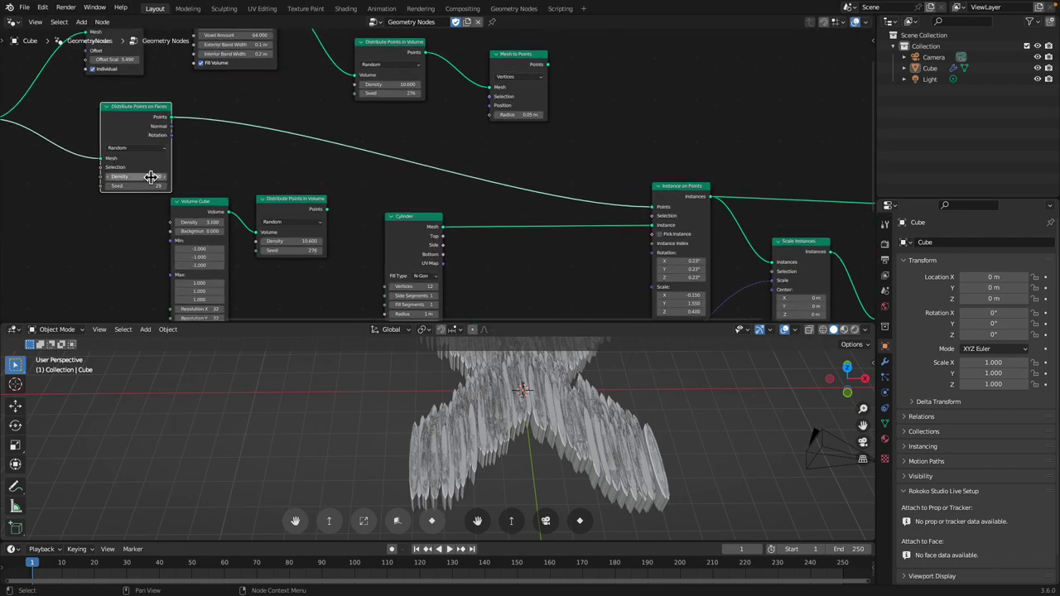
drag(142, 187, 193, 187)
drag(146, 109, 135, 103)
Try feeding the Mesh to Points output into the points input of Instance on Points
middle_drag(416, 136, 381, 169)
drag(510, 97, 617, 240)
middle_drag(408, 255, 408, 236)
drag(386, 237, 413, 234)
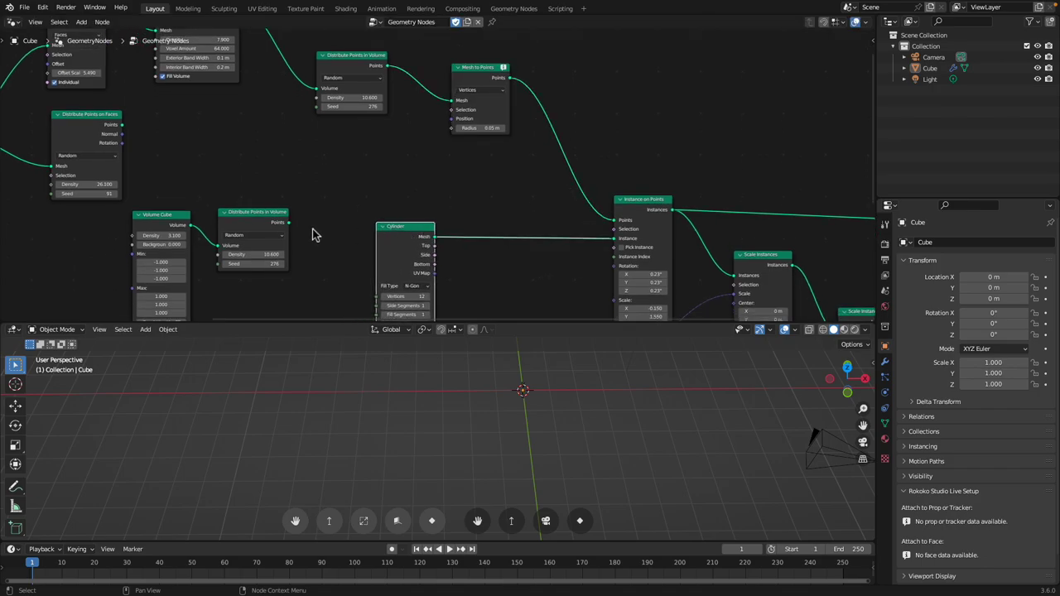
Move the Volume Cube and its Distribute Points in Volume node, and connect those points to Instance on Points
drag(245, 216, 303, 178)
drag(192, 207, 234, 158)
drag(349, 185, 616, 220)
Set the Volume Cube branch's Distribute Points in Volume to density 9.42 and seed 340, and tidy the nearby nodes
middle_drag(572, 406, 431, 422)
drag(303, 226, 217, 218)
drag(319, 188, 319, 204)
middle_drag(414, 157, 351, 185)
drag(405, 112, 390, 76)
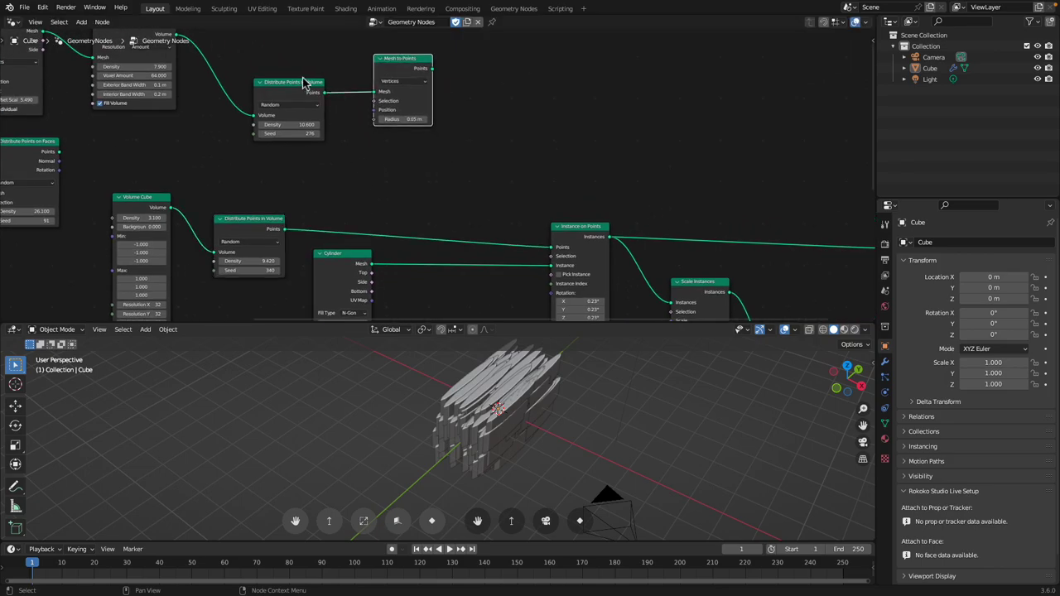
drag(299, 83, 298, 69)
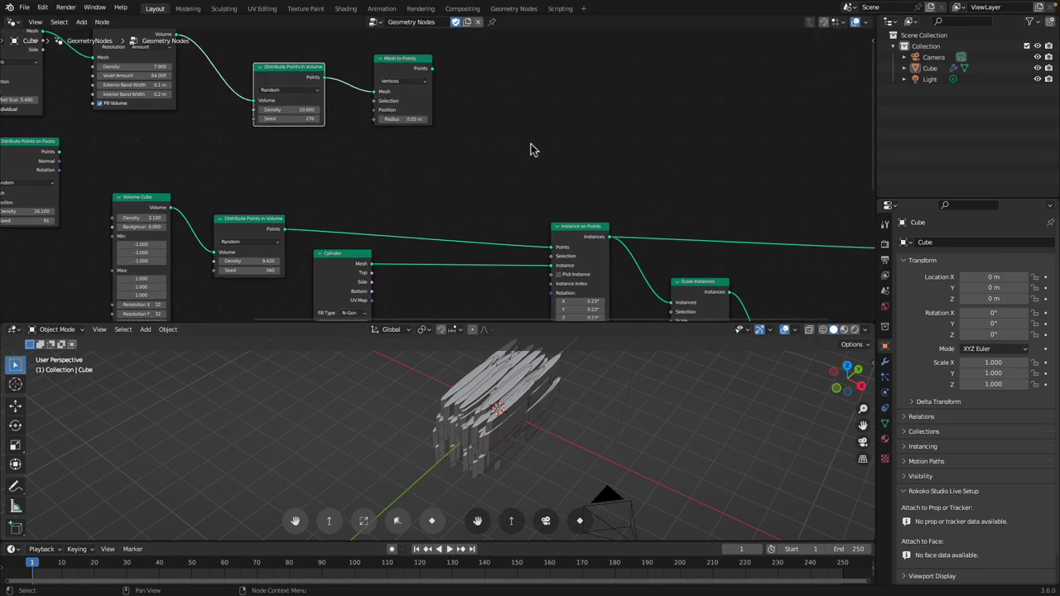
middle_drag(531, 145, 507, 144)
key(shift+a)
text(s)
text(attribute)
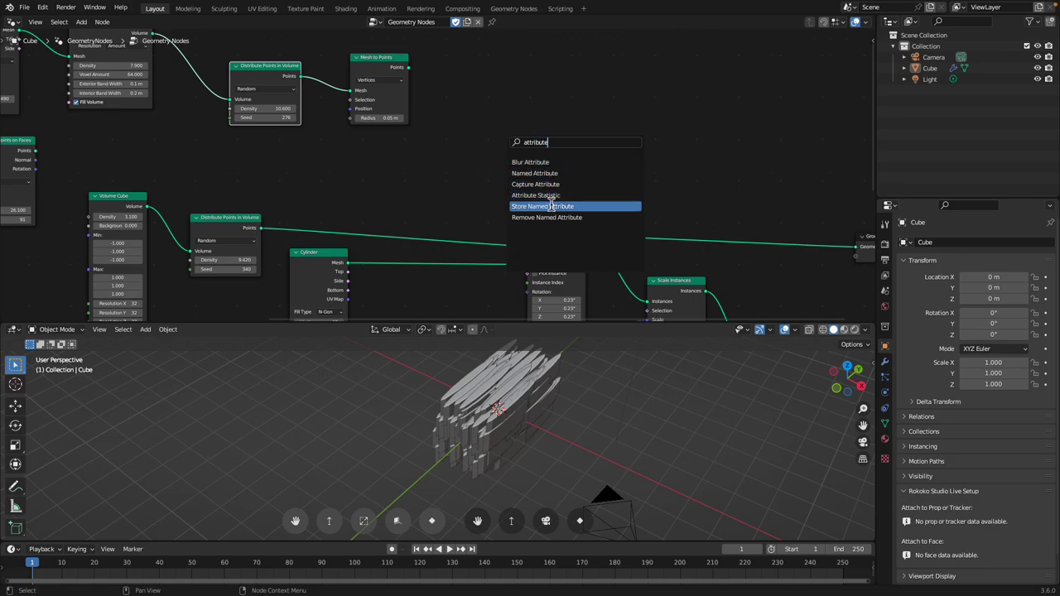
key(Escape)
Save the file with the Volume Cube points driving the cylinder instances
middle_drag(450, 130, 470, 160)
scroll(464, 162, down, 2)
key(ctrl+s)
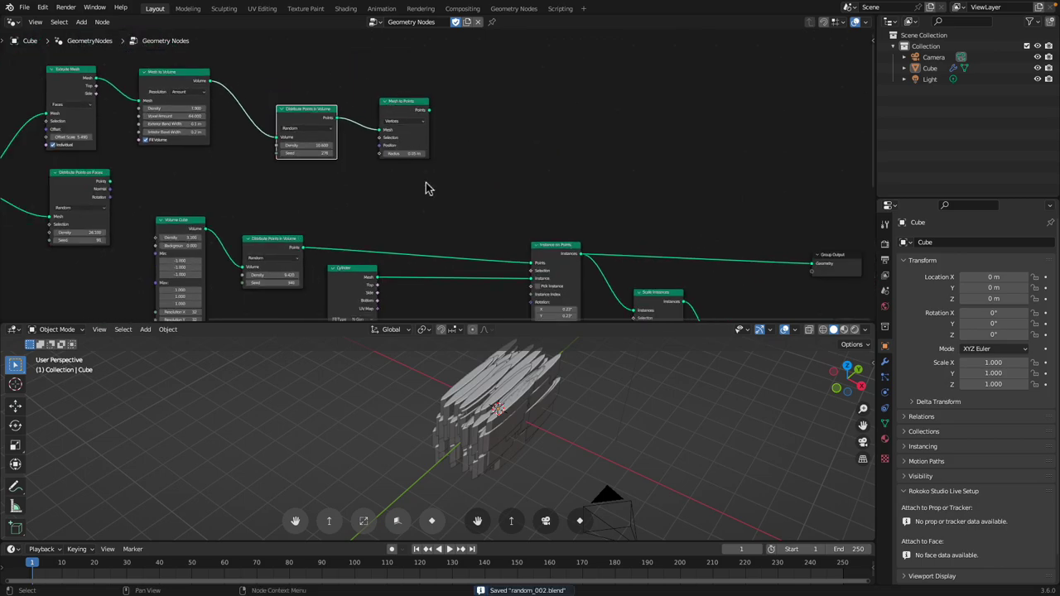
middle_drag(508, 351, 495, 359)
middle_drag(452, 260, 435, 193)
scroll(434, 193, up, 1)
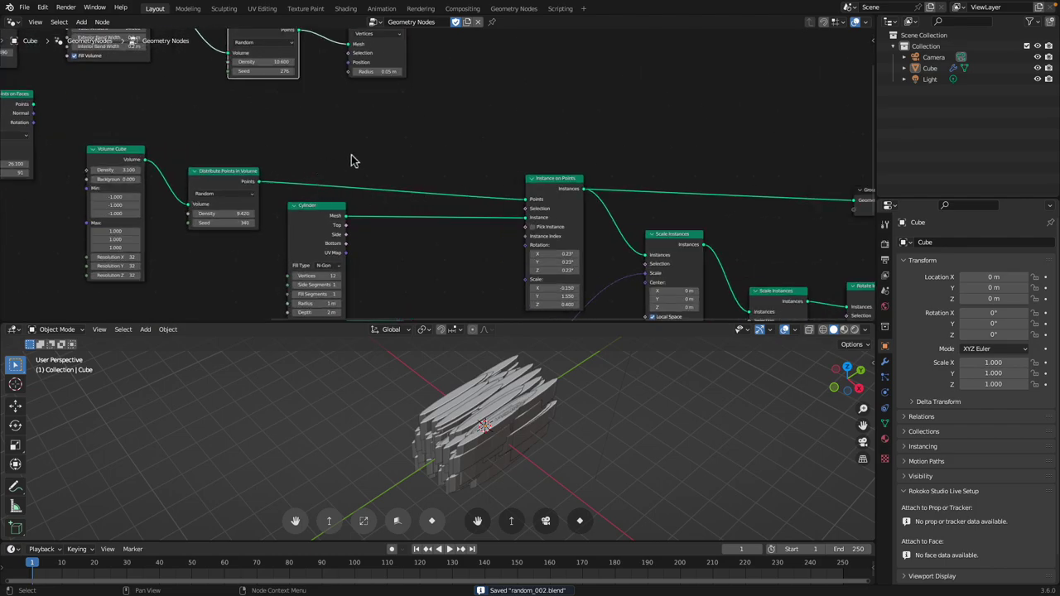
Connect the Rotate Instances output to Group Output and move Group Output farther along the chain
key(shift+a)
middle_drag(621, 191, 339, 120)
drag(622, 226, 575, 131)
drag(612, 130, 731, 156)
Set the Instance on Points scale to 1 on all axes and save the file
middle_drag(422, 175, 486, 149)
scroll(485, 149, up, 1)
drag(329, 197, 329, 215)
text(1)
key(Return)
middle_drag(537, 428, 579, 419)
key(ctrl+s)
scroll(490, 243, down, 1)
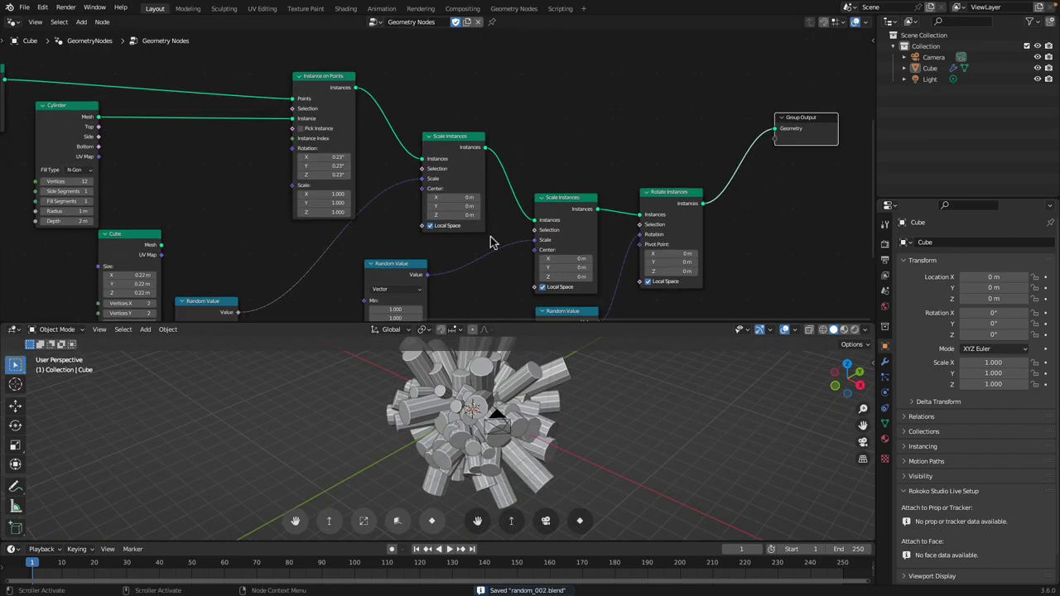
Switch to Notes, close the overlapping screenshot preview and read through the book's lesson outline
key(ctrl+Left)
click(928, 218)
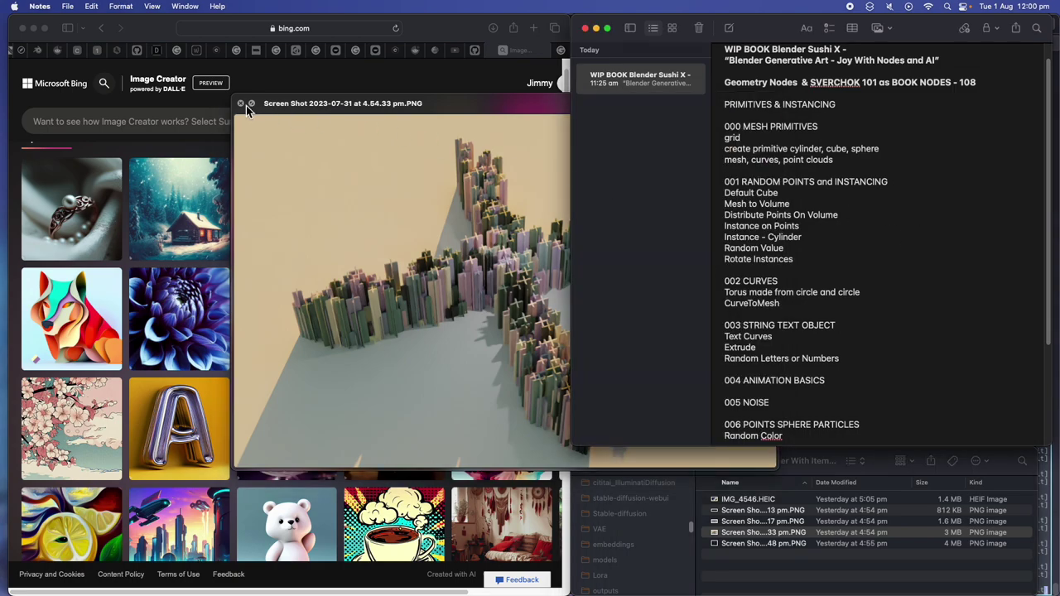
click(241, 104)
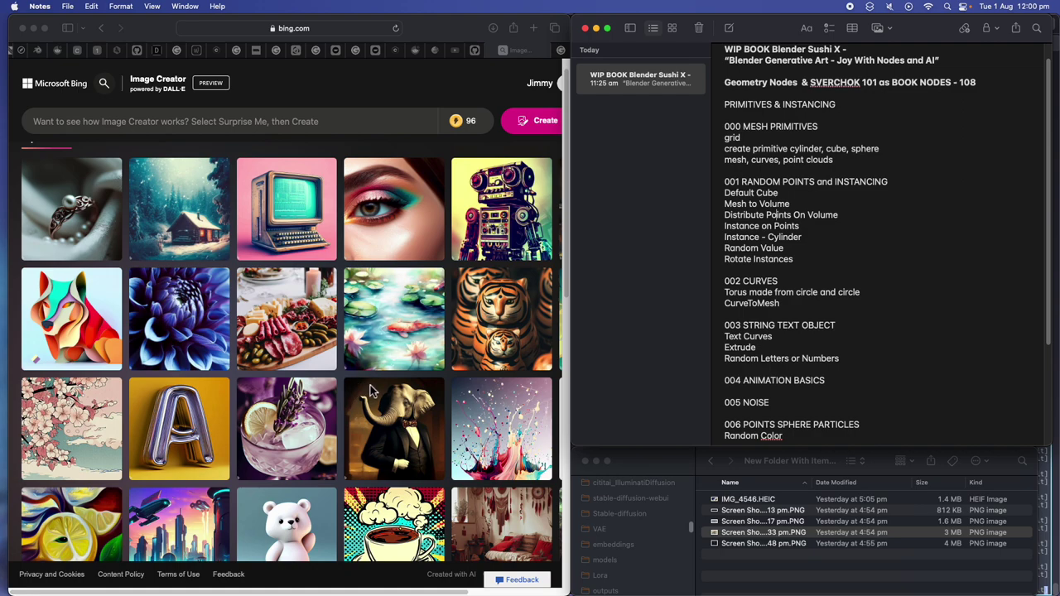
scroll(371, 391, down, 2)
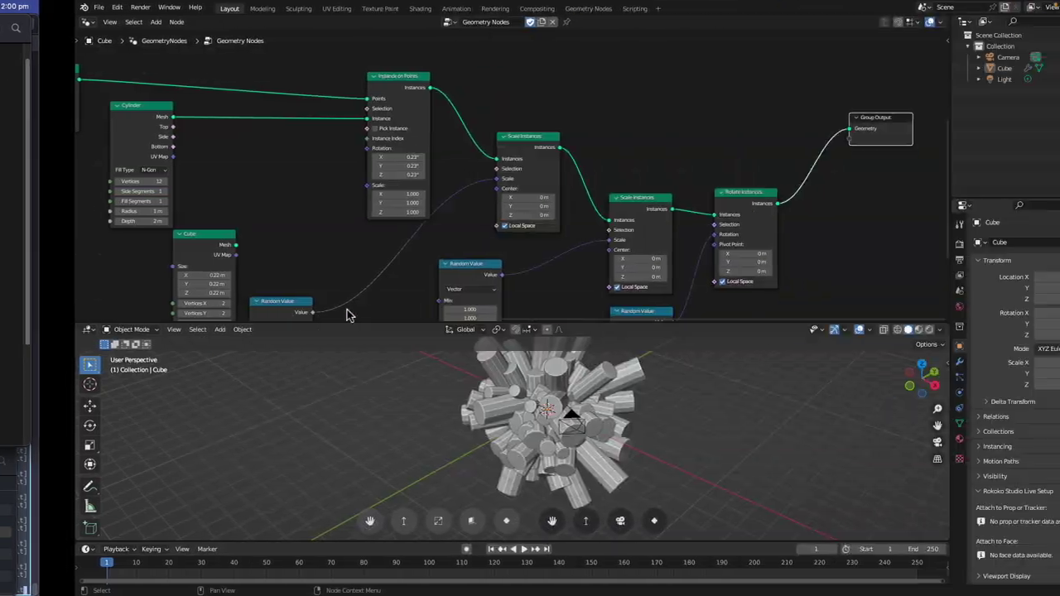
scroll(488, 217, down, 4)
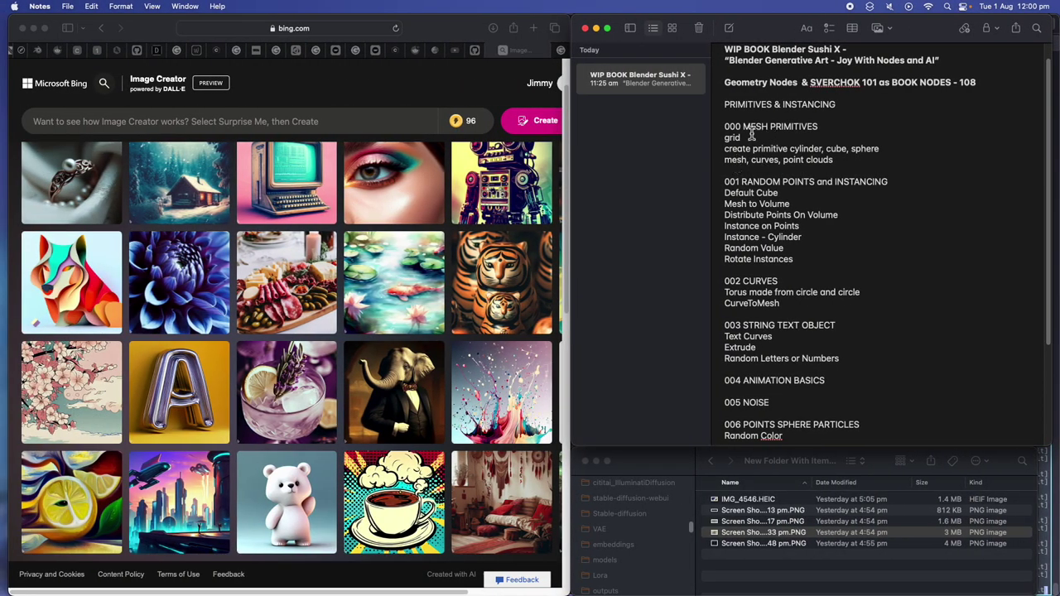
drag(782, 81, 810, 217)
click(818, 261)
scroll(828, 287, down, 3)
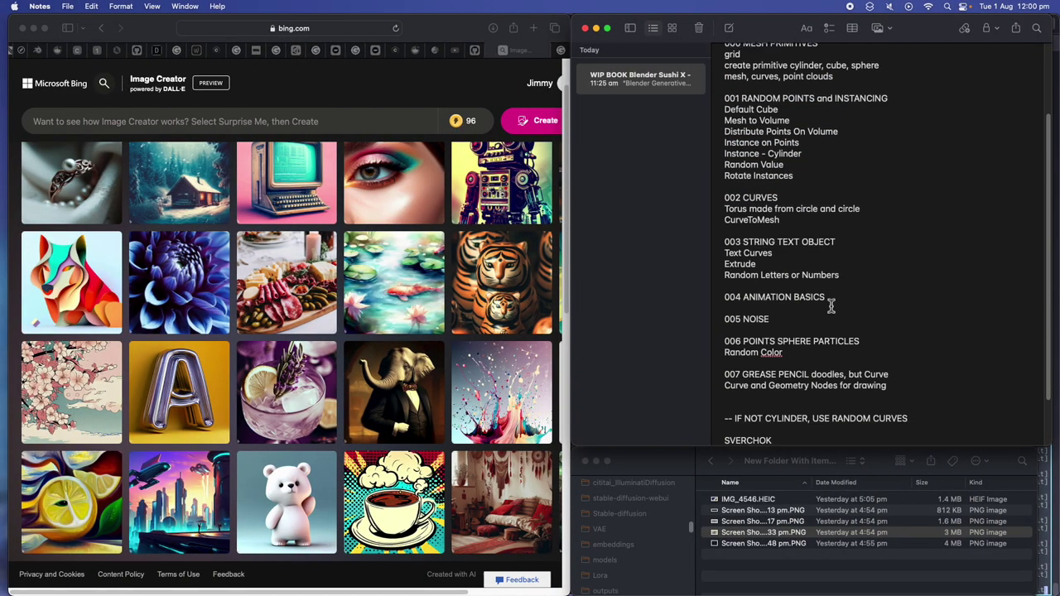
scroll(828, 290, up, 4)
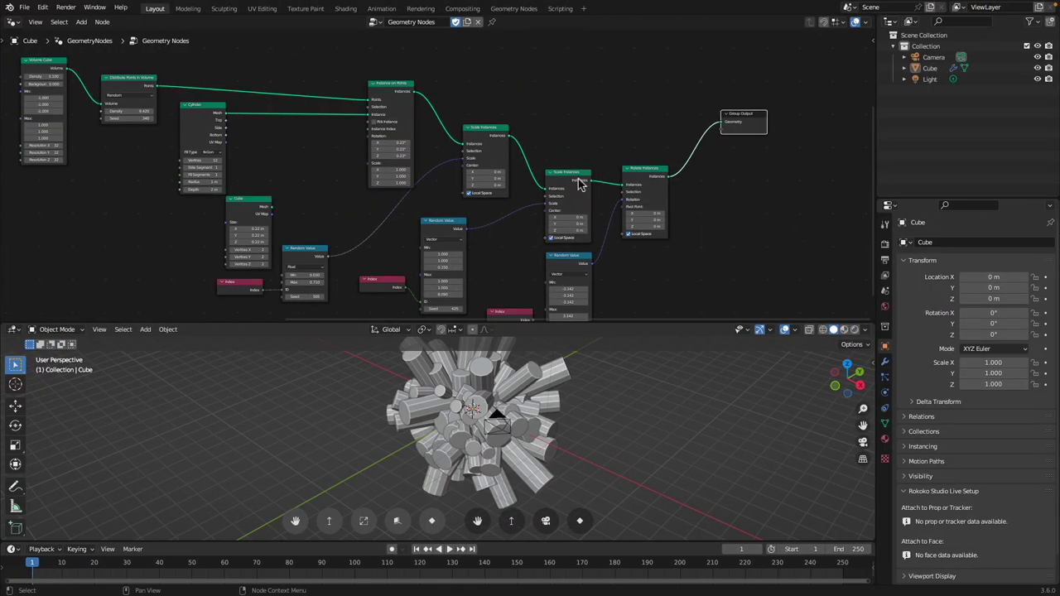
Switch back to Blender and save the file
scroll(605, 161, down, 2)
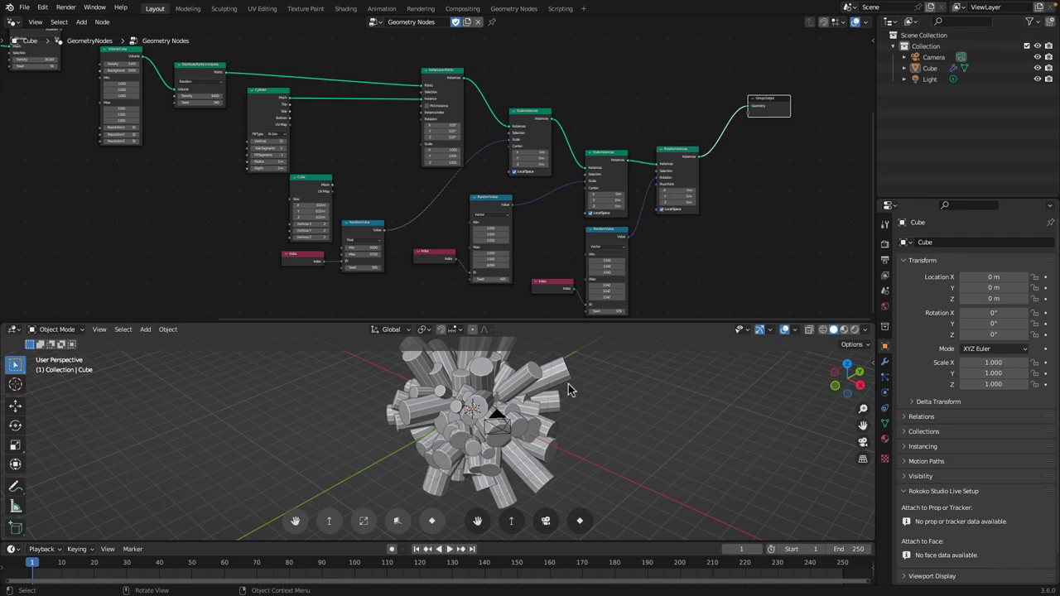
middle_drag(591, 381, 542, 404)
key(ctrl+s)
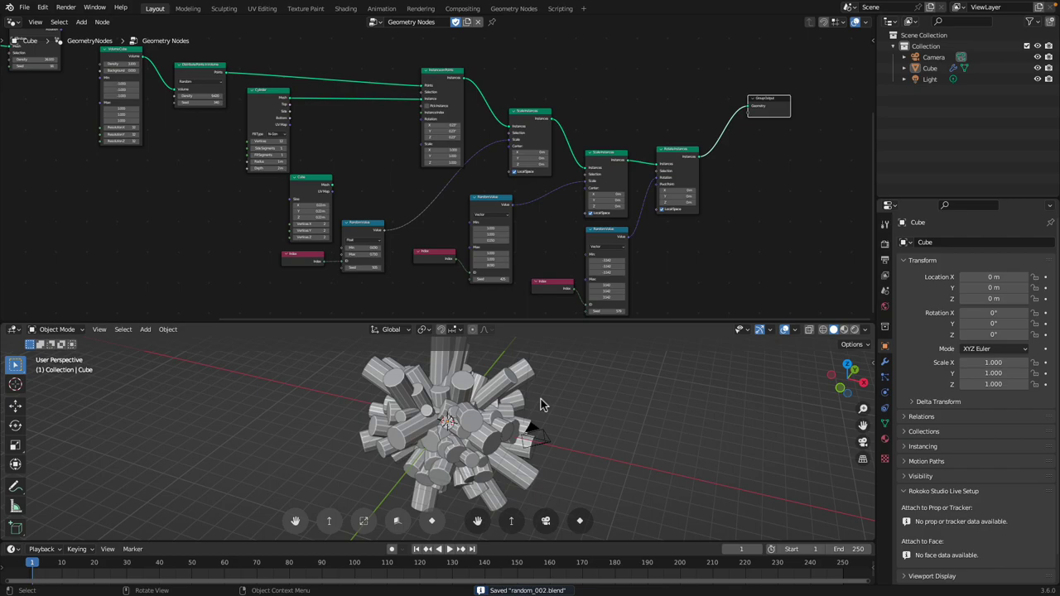
Reposition the Extrude Mesh node in the text branch of the node tree and save the file
middle_drag(499, 428, 502, 437)
scroll(499, 414, up, 1)
scroll(519, 277, down, 1)
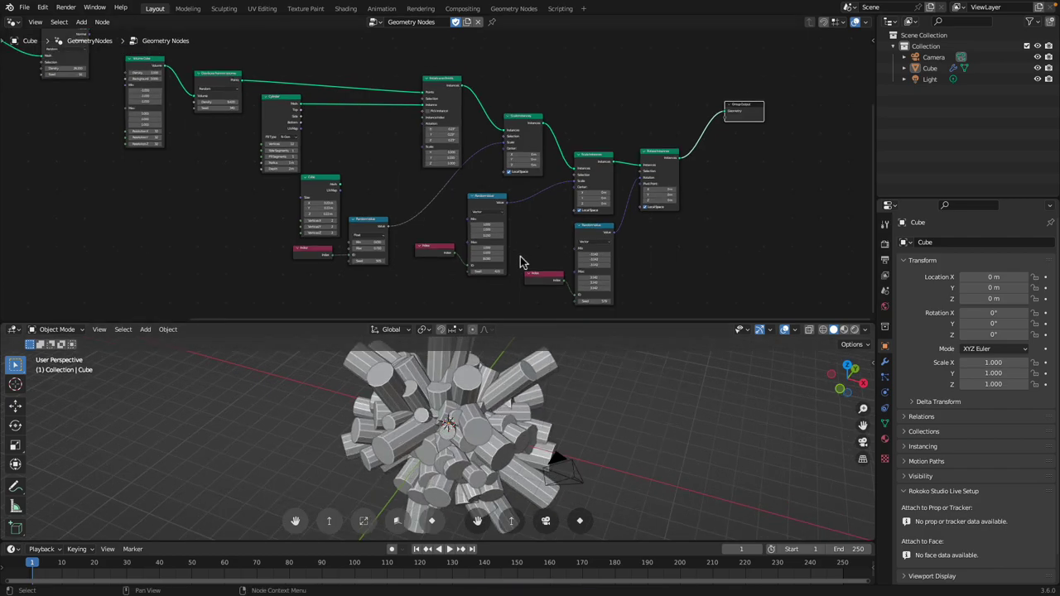
middle_drag(526, 246, 566, 303)
scroll(533, 241, down, 2)
middle_drag(325, 98, 339, 104)
drag(407, 74, 222, 55)
key(ctrl+s)
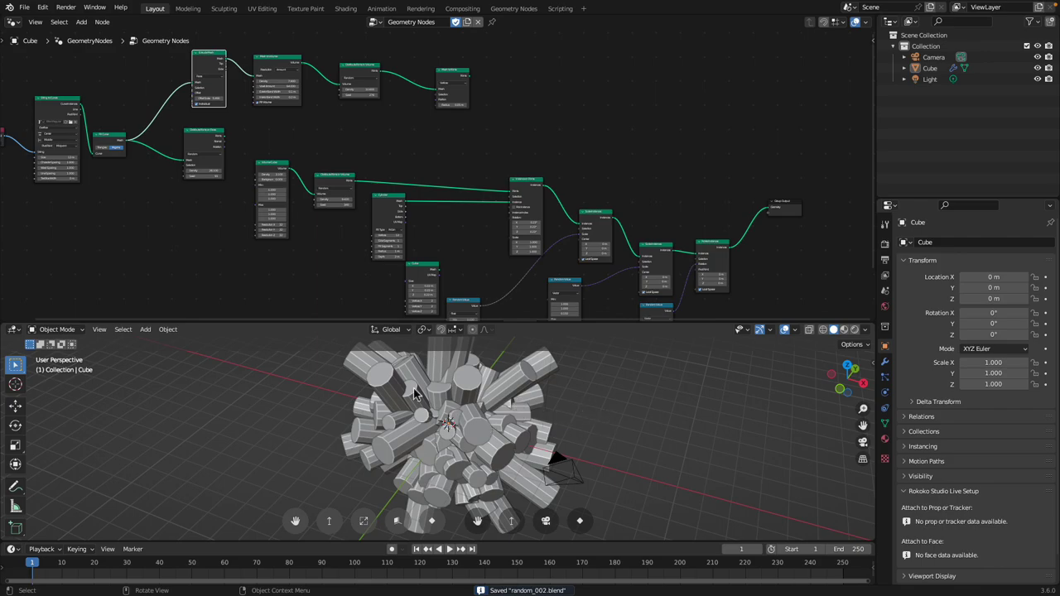
Save the current file and store a new incremented copy as random_003.blend on the Desktop
middle_drag(406, 406, 534, 414)
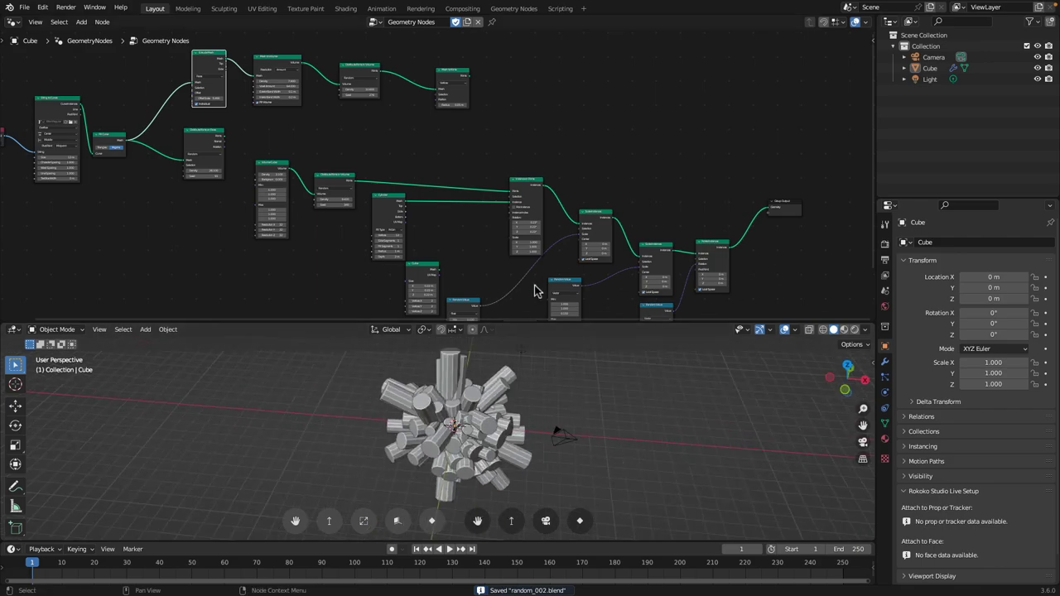
scroll(526, 168, down, 3)
middle_drag(525, 168, 526, 123)
scroll(538, 128, up, 2)
key(ctrl+s)
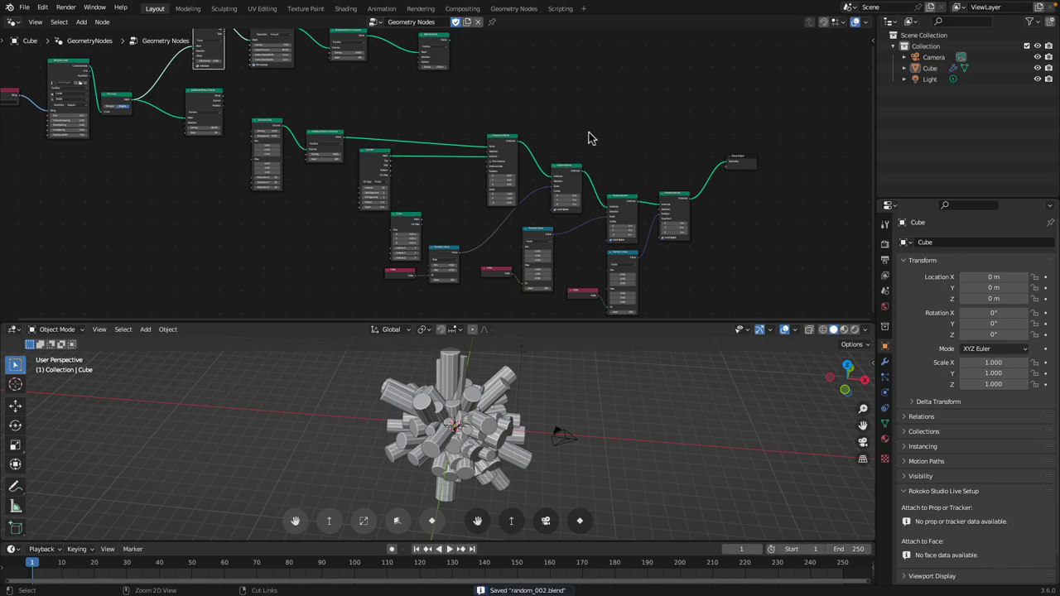
click(25, 8)
click(42, 88)
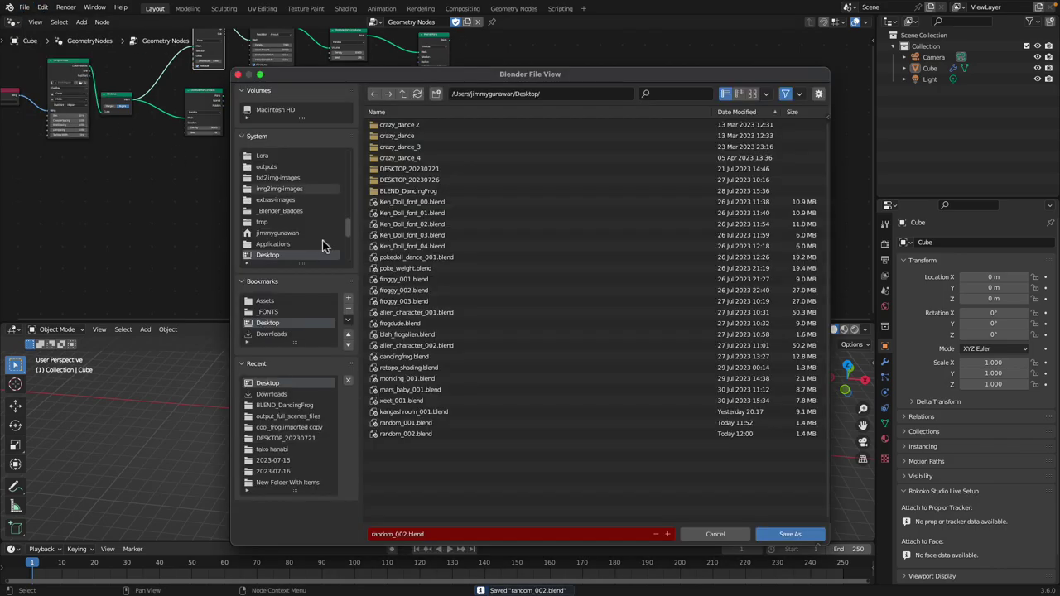
click(667, 535)
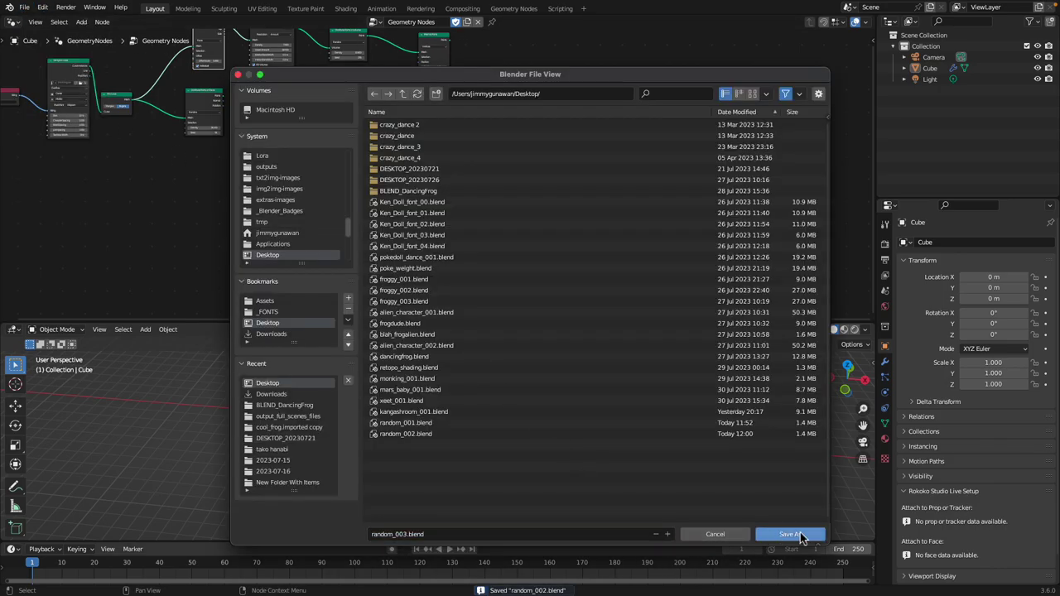
click(791, 535)
Move the Group Output node upward, farther from the Rotate Instances node
middle_drag(663, 127, 700, 124)
scroll(701, 124, down, 1)
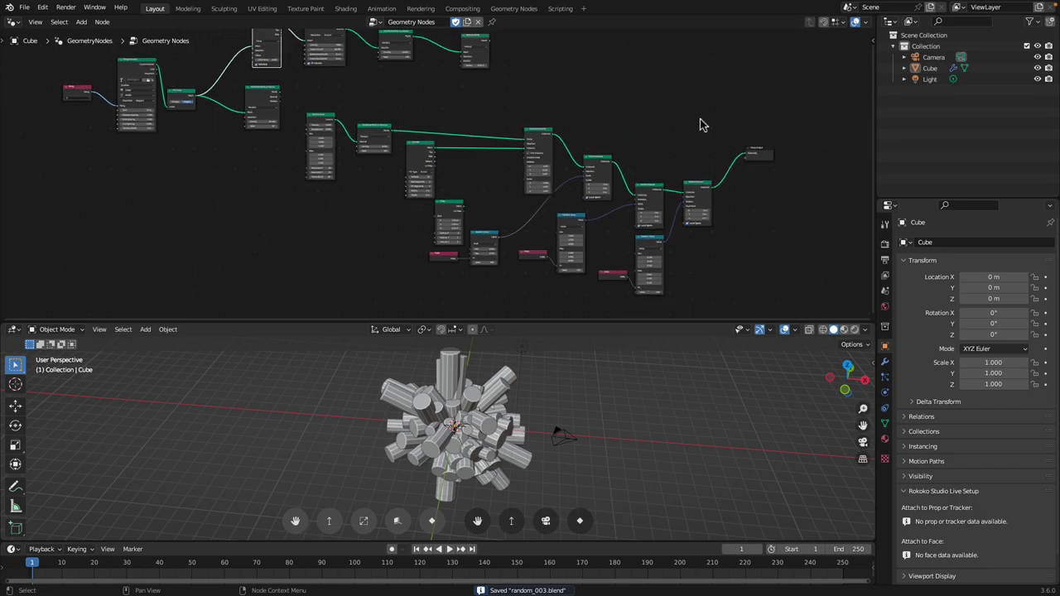
middle_drag(700, 125, 682, 129)
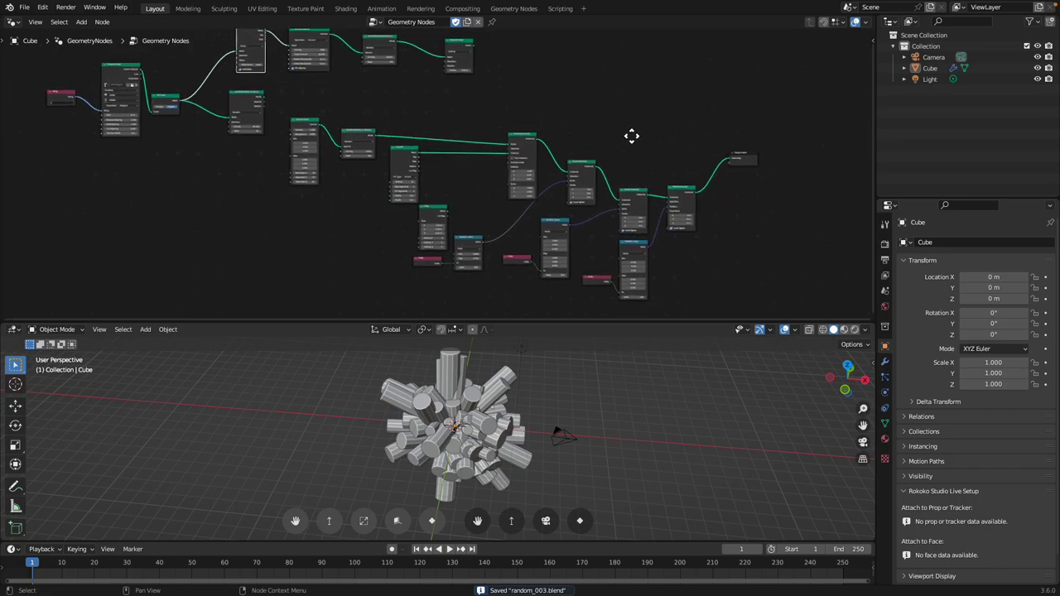
drag(736, 151, 749, 129)
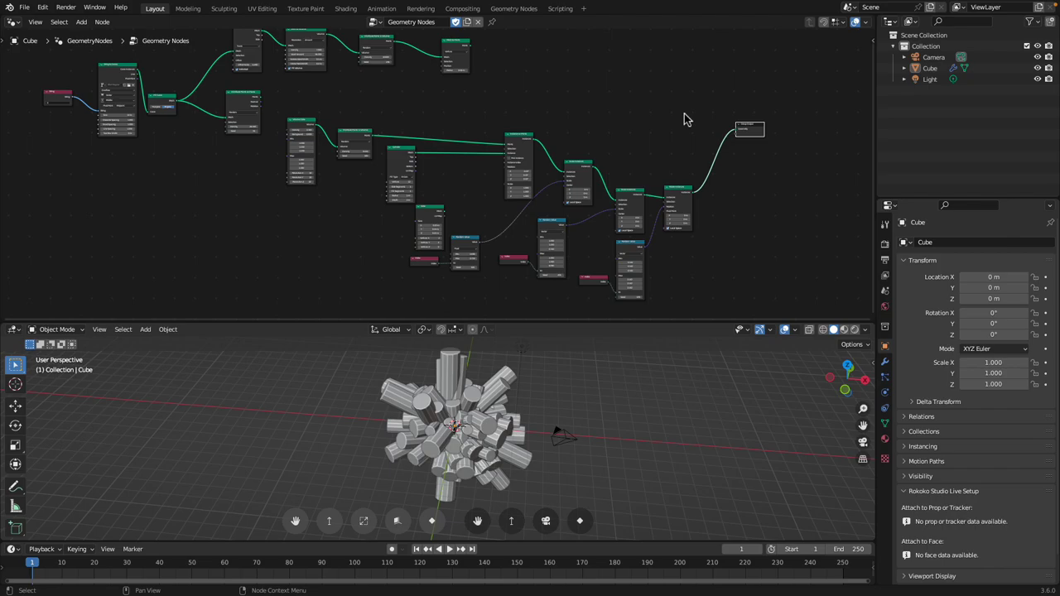
Switch to Bing Image Creator in Safari, view the tiger nesting dolls image, close it and return to Blender
key(ctrl+Left)
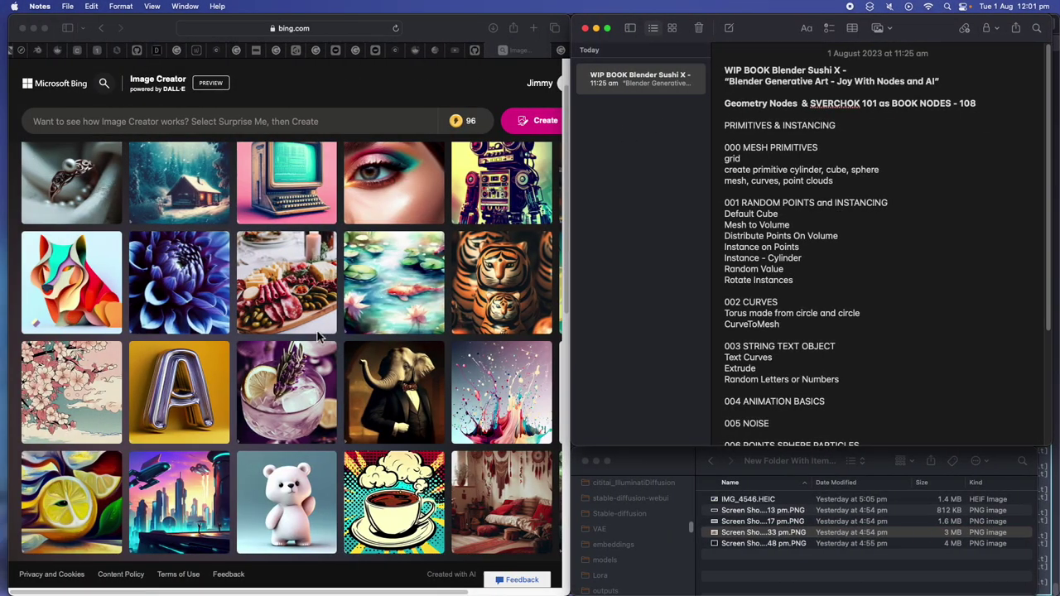
click(365, 308)
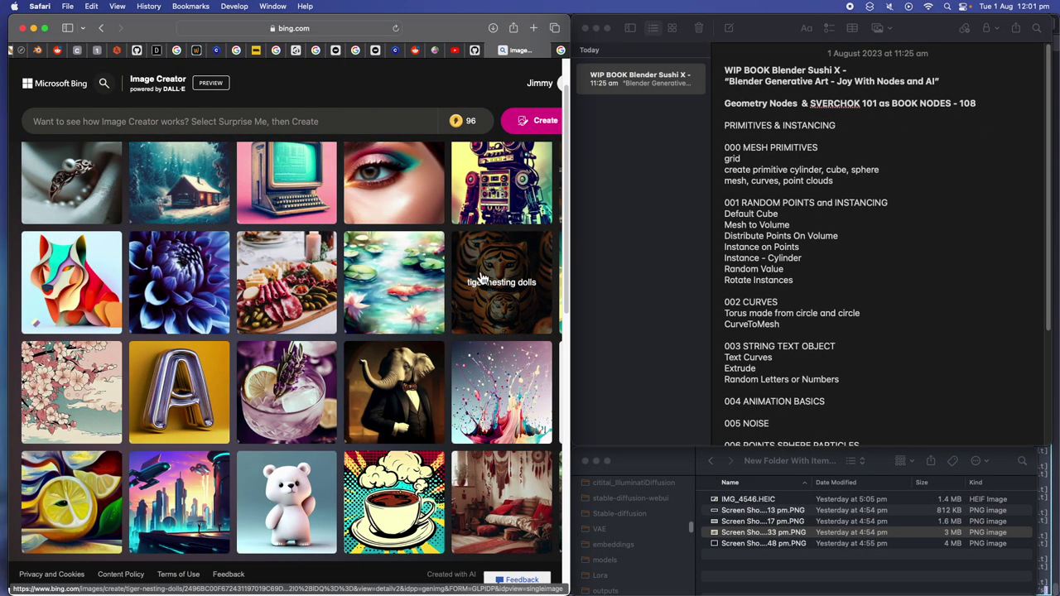
click(476, 261)
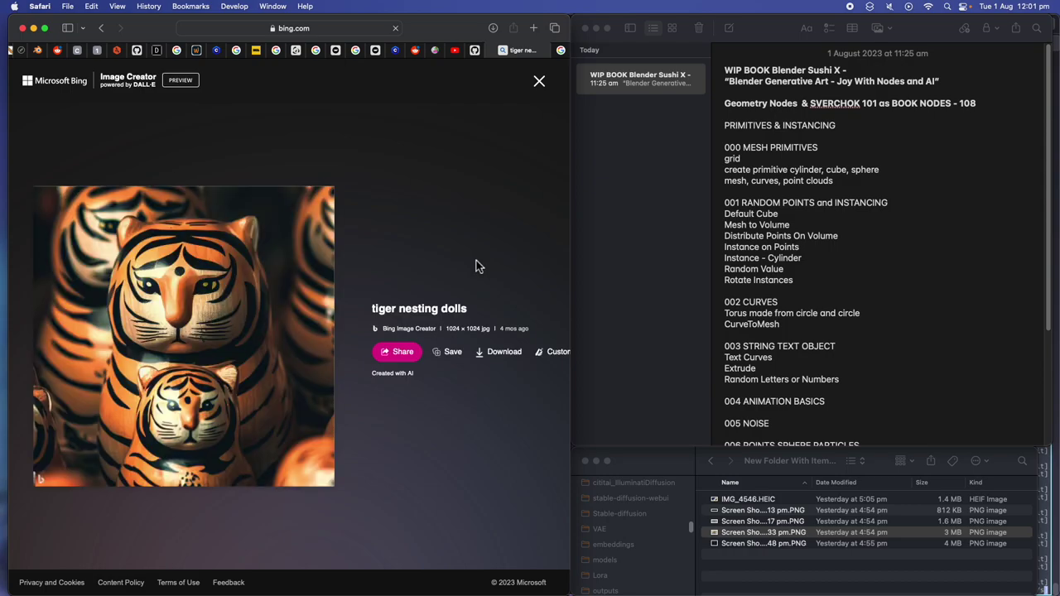
click(539, 80)
key(ctrl+Right)
Nudge Group Output and rearrange the Distribute Points in Volume, Cylinder and Volume Cube nodes closer to Instance on Points
middle_drag(552, 114, 537, 118)
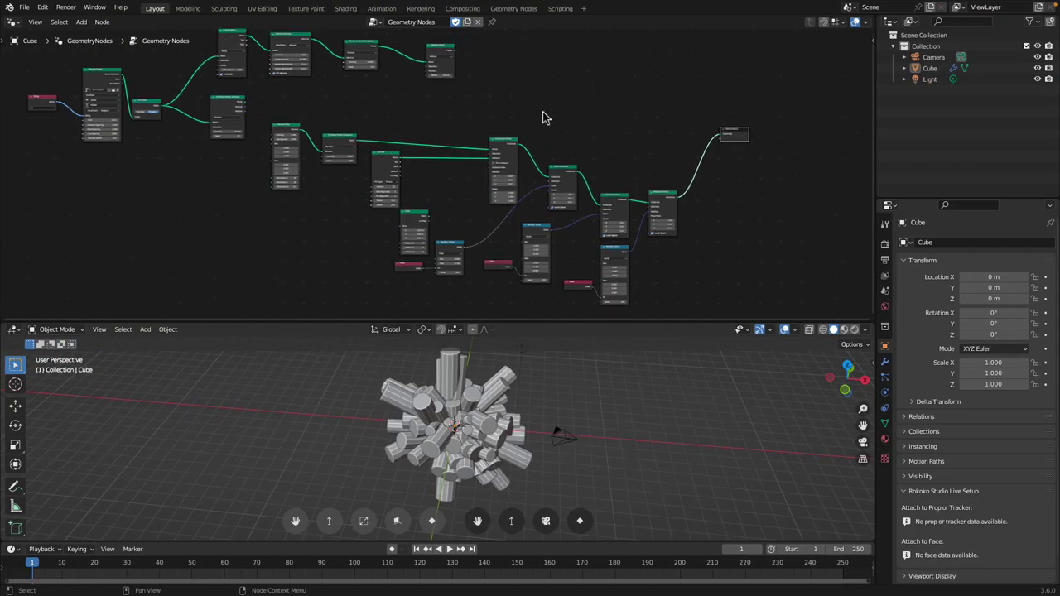
drag(743, 135, 750, 130)
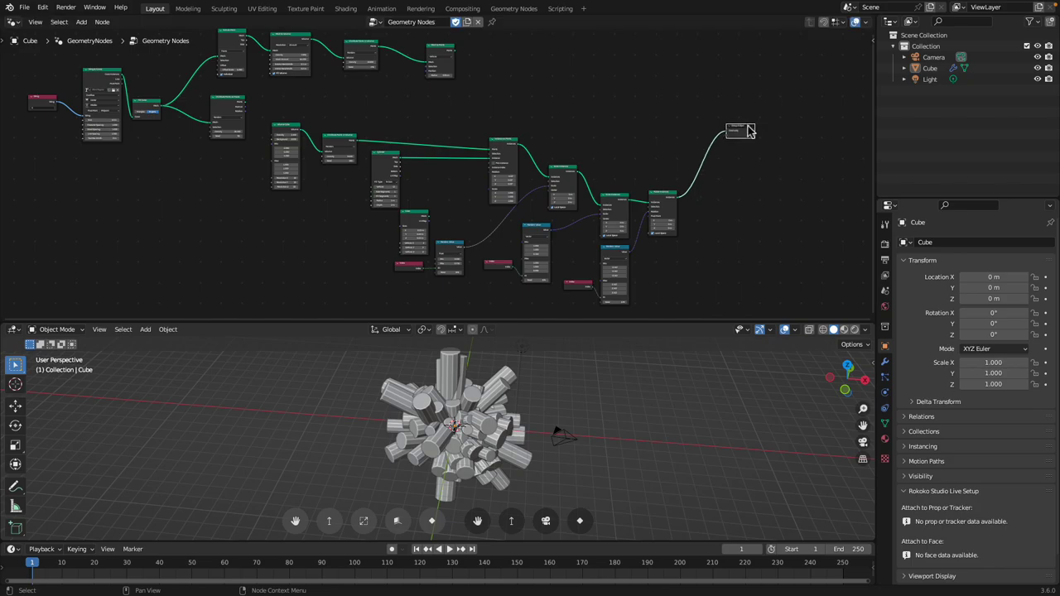
scroll(599, 139, up, 4)
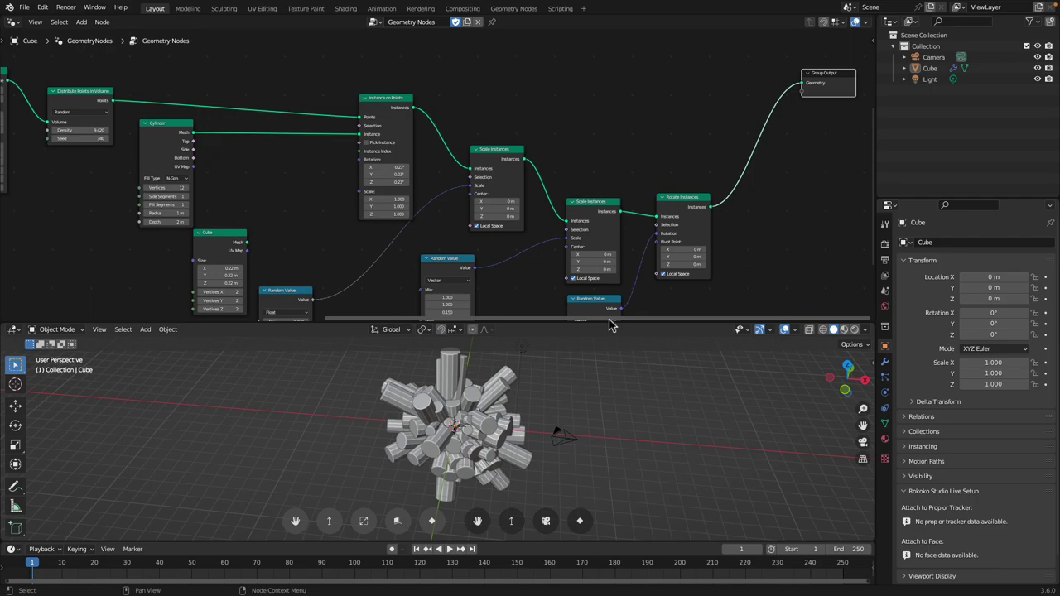
middle_drag(431, 194, 506, 263)
middle_drag(224, 200, 274, 211)
scroll(241, 186, up, 1)
drag(196, 175, 318, 133)
drag(296, 213, 351, 200)
drag(290, 140, 331, 126)
drag(97, 151, 247, 126)
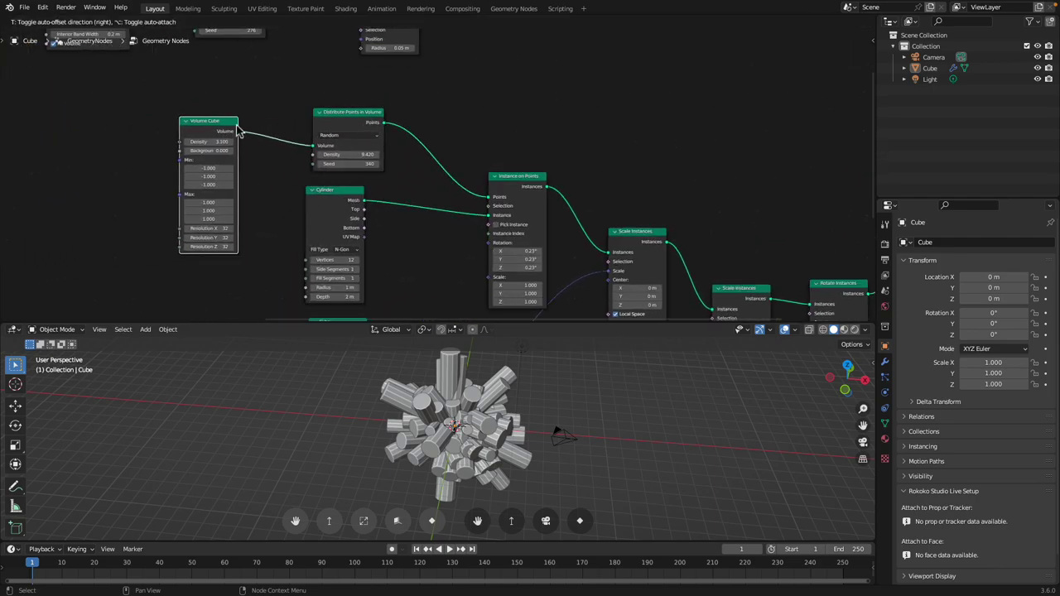
Tidy the positions of the text branch nodes, including Fill Curve and String to Curves, and save the file
scroll(247, 129, down, 2)
middle_drag(247, 129, 401, 232)
middle_drag(294, 155, 387, 155)
click(272, 207)
drag(271, 207, 276, 208)
drag(126, 215, 148, 195)
drag(66, 159, 79, 147)
middle_drag(163, 129, 253, 125)
key(ctrl+s)
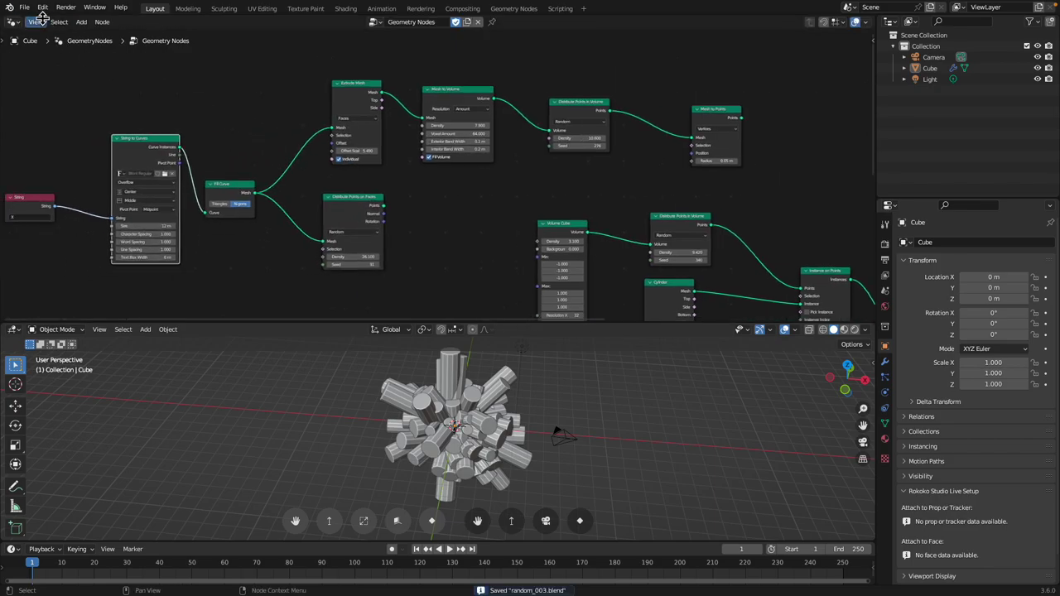
Save the project as a new incremented version named random_004.blend
click(24, 8)
click(50, 93)
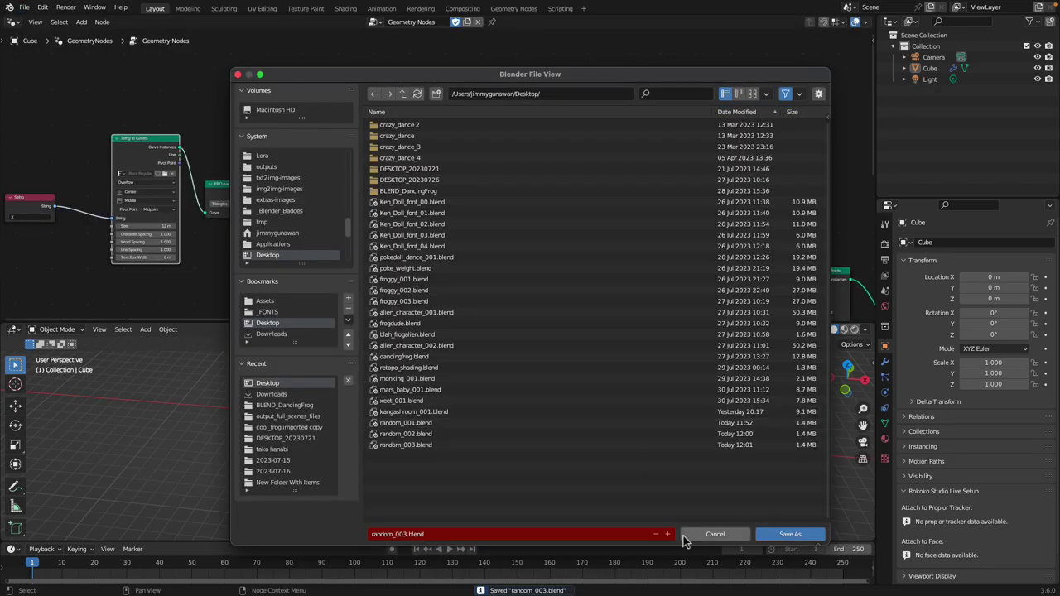
click(668, 534)
click(770, 534)
middle_drag(713, 133, 419, 138)
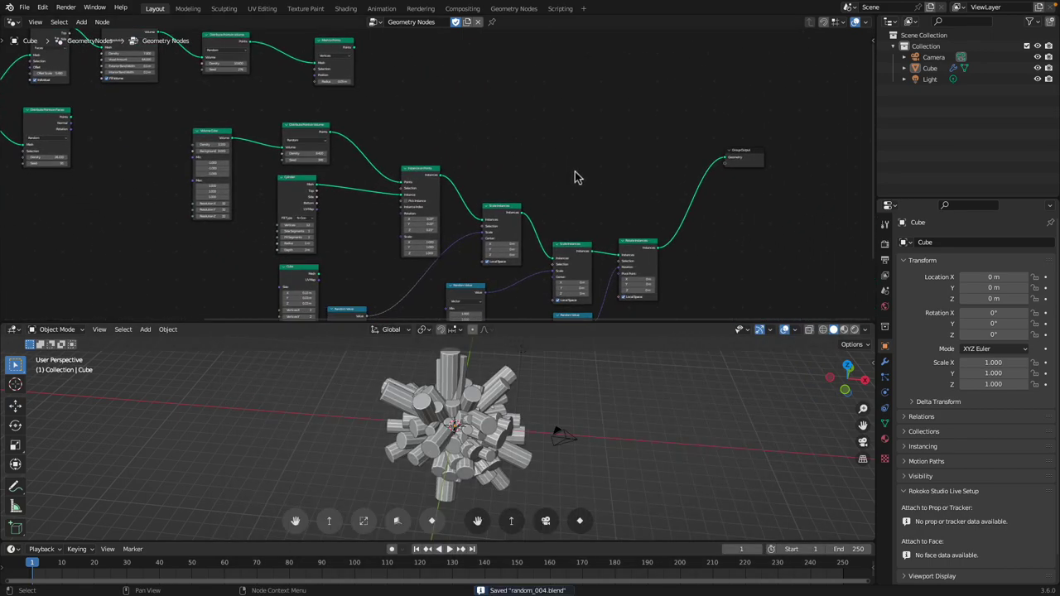
scroll(580, 180, up, 3)
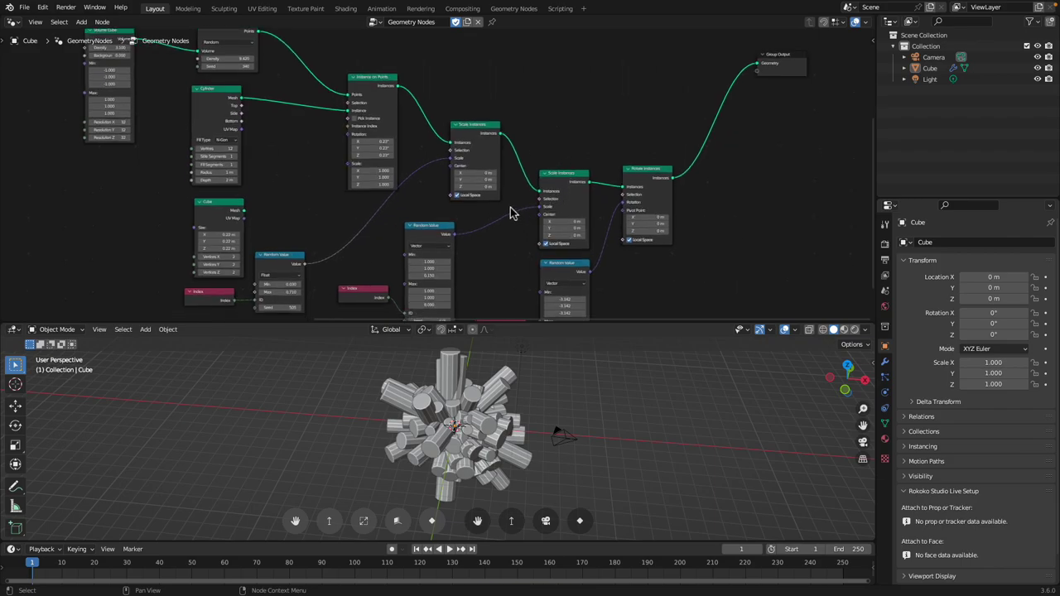
scroll(522, 183, down, 3)
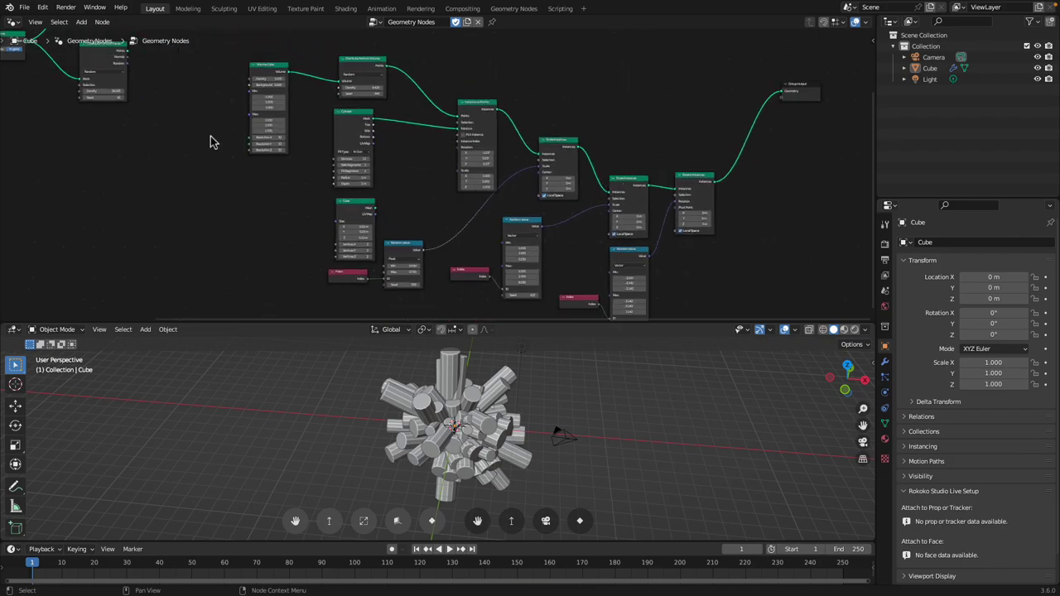
Create a new General Blender file
click(25, 10)
mouse_move(35, 18)
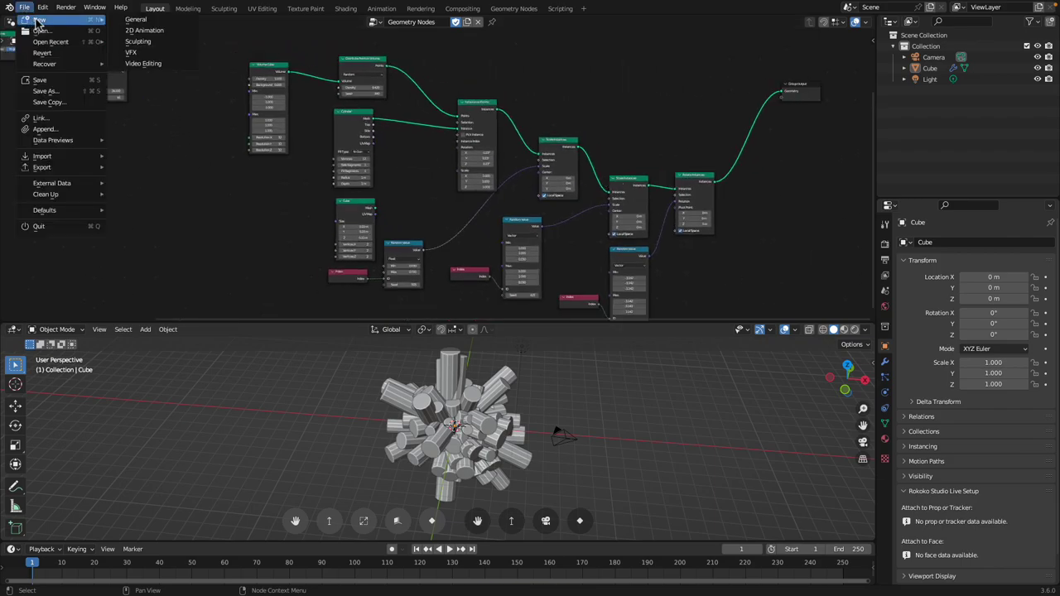
click(139, 25)
scroll(455, 341, up, 1)
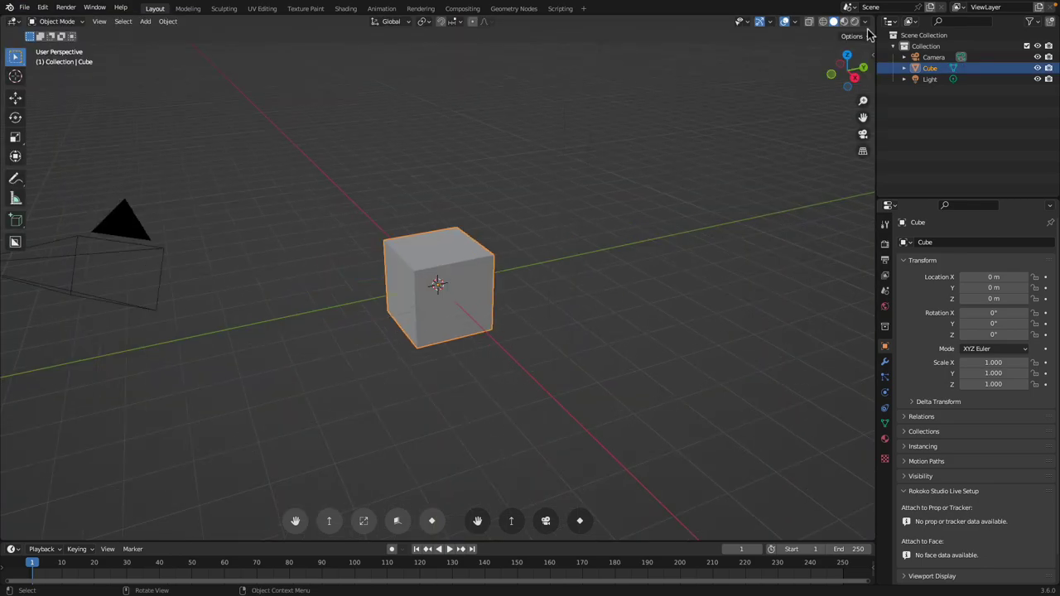
Split the 3D viewport horizontally, make the upper area a Sverchok Nodes editor and create a new node tree
drag(874, 23, 609, 253)
click(17, 22)
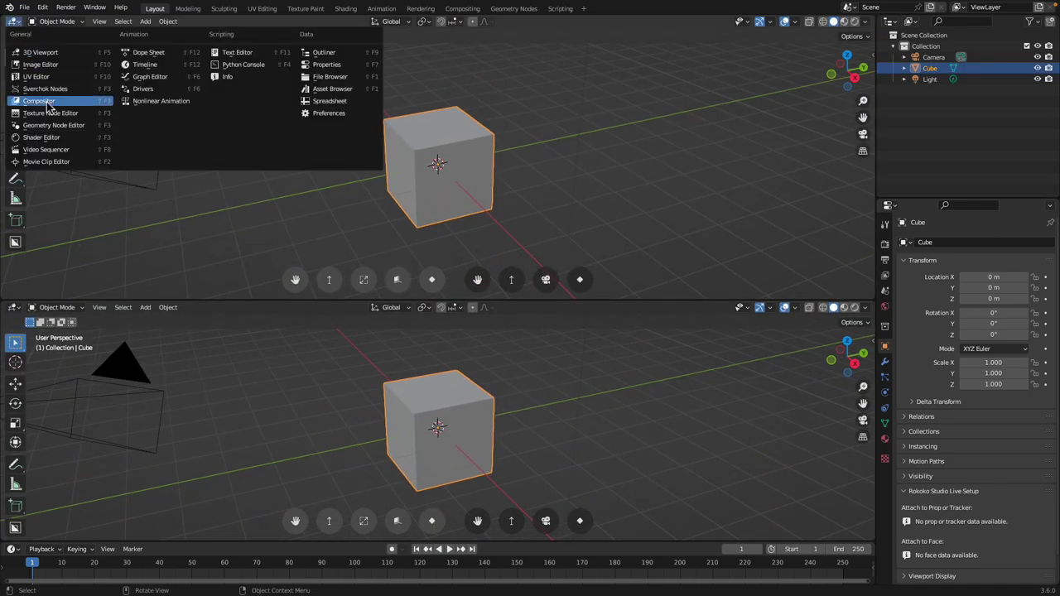
click(52, 92)
click(437, 23)
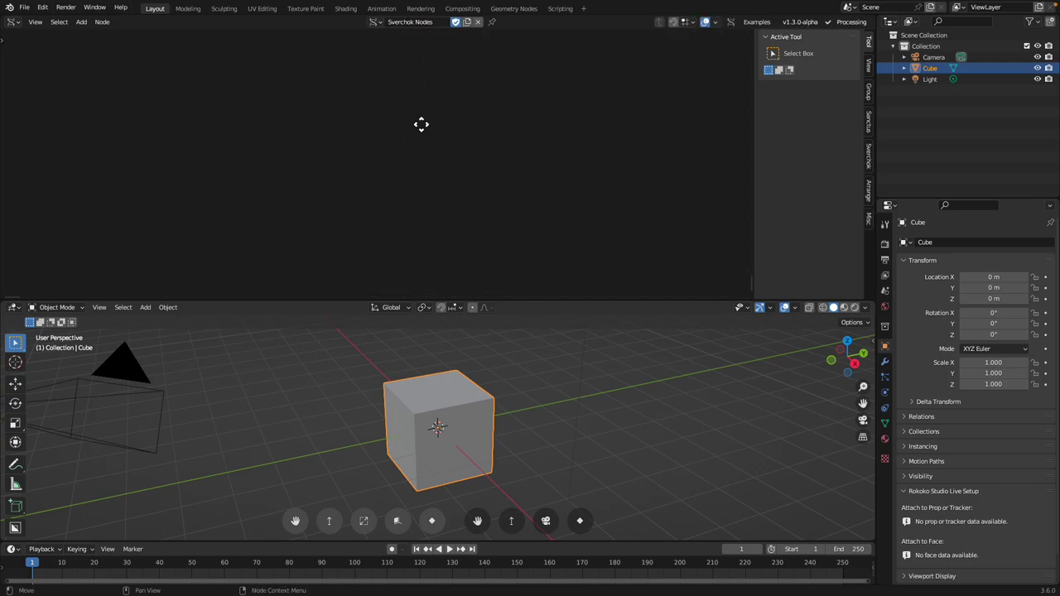
Delete the default cube from the scene and add a Box generator node to the Sverchok tree
key(x)
click(456, 386)
key(shift+a)
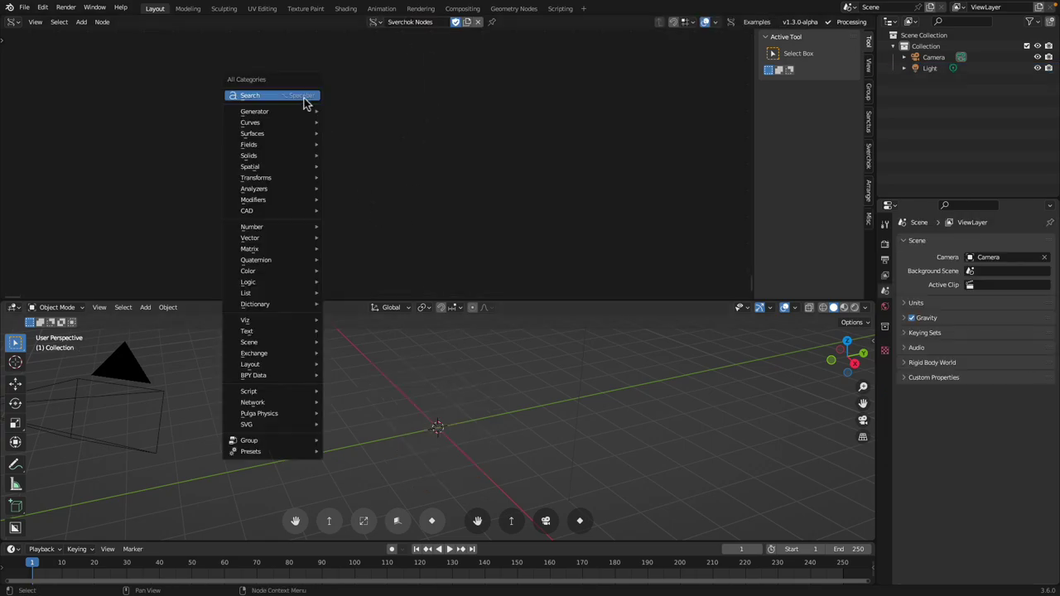
mouse_move(303, 114)
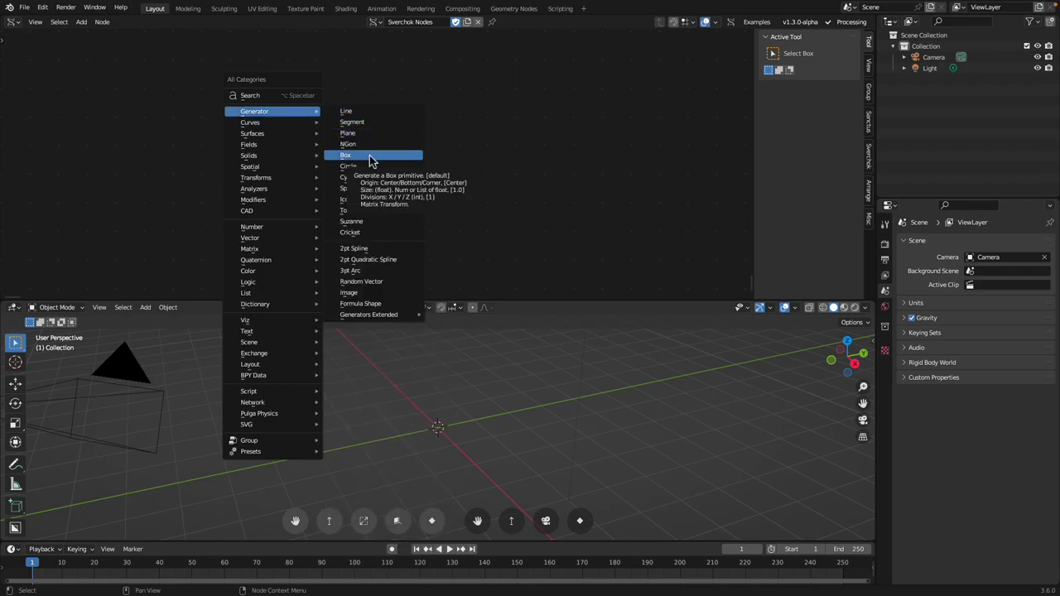
click(374, 158)
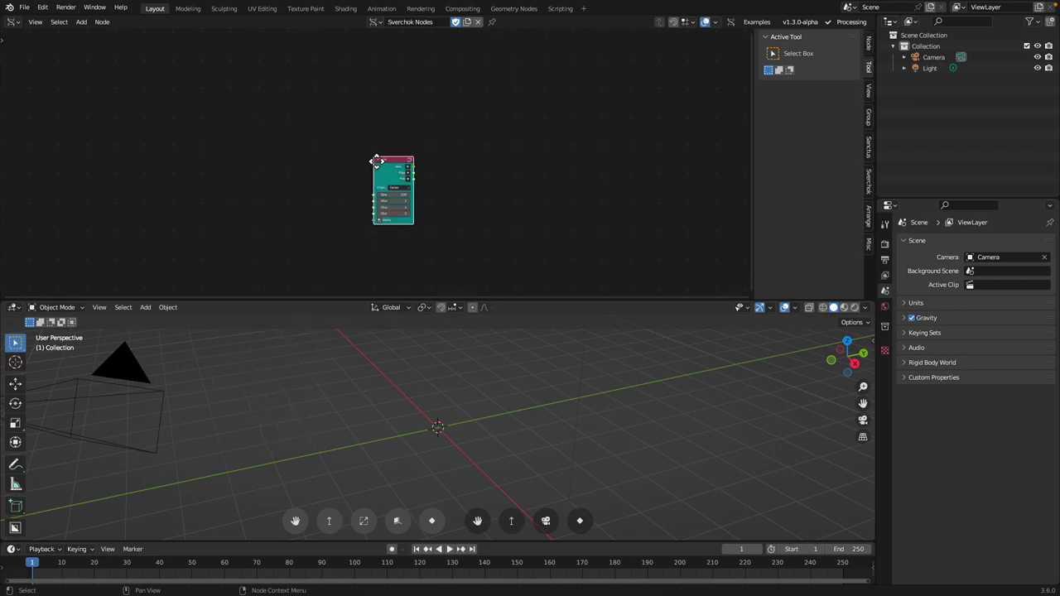
scroll(443, 150, up, 1)
Search for the Mesh Viewer node and place it beside the Box node
key(shift+a)
key(shift+a)
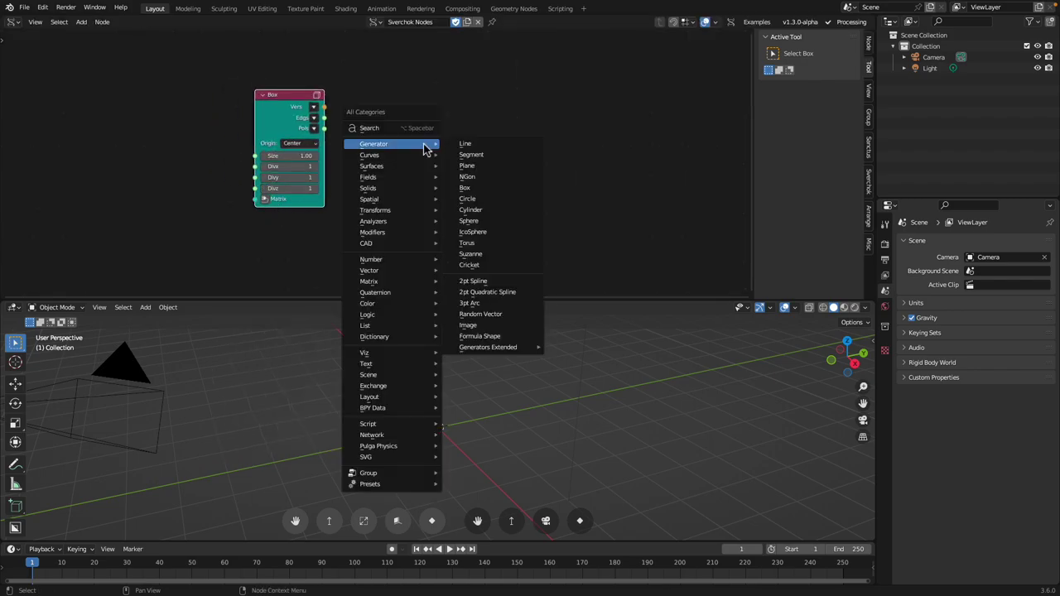
click(414, 128)
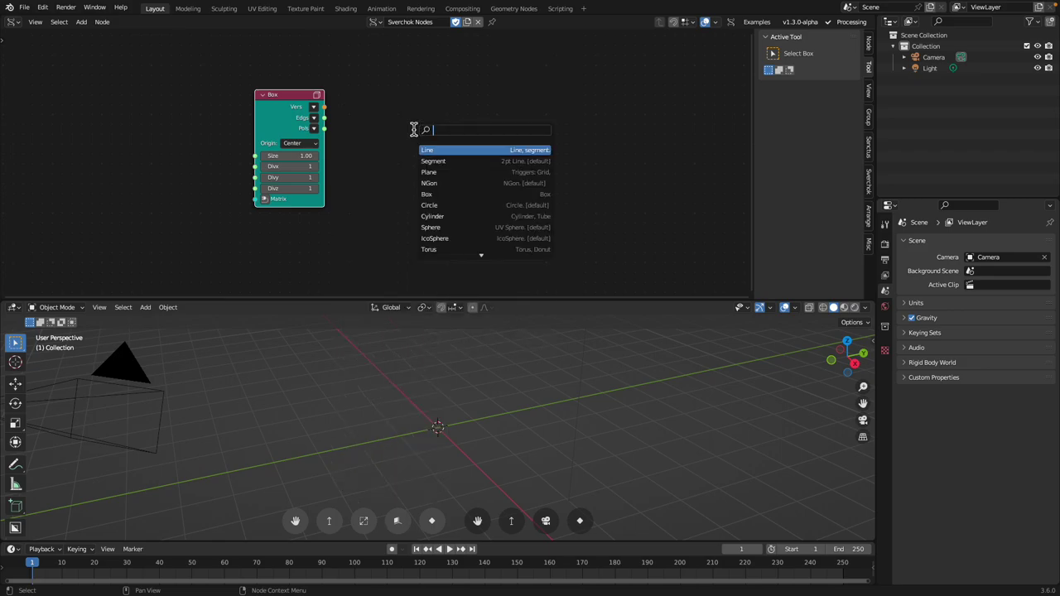
text(mesh viewer)
key(Return)
click(420, 92)
Connect the Box node's Vers and Pols outputs to the Mesh Viewer's vertices and faces inputs
drag(331, 107, 417, 202)
drag(324, 128, 416, 224)
middle_drag(502, 372, 547, 384)
scroll(320, 197, down, 1)
middle_drag(300, 199, 375, 181)
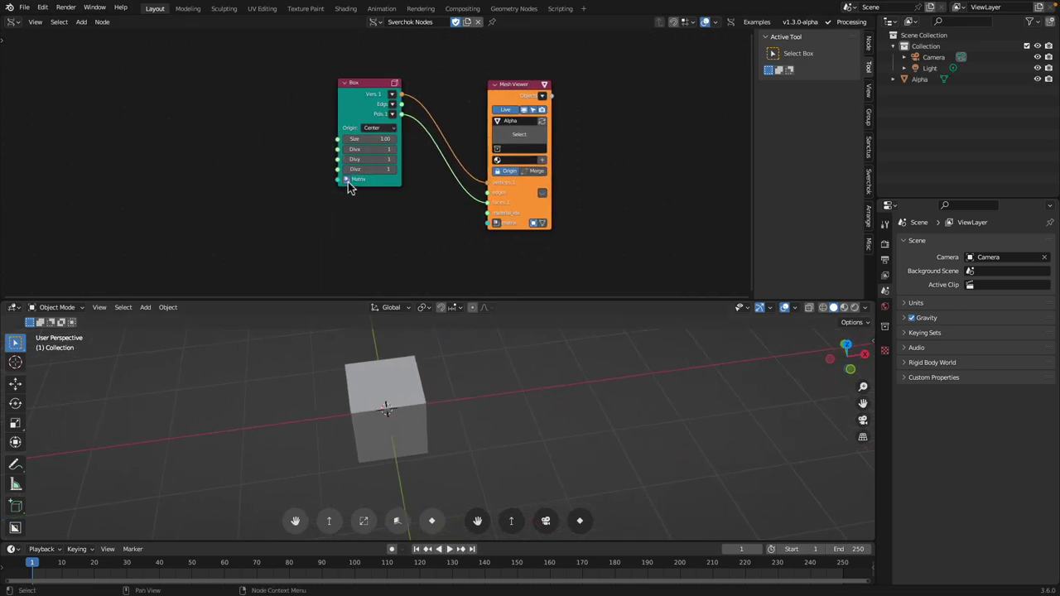
Add a Matrix In node on the Box's Matrix input and feed its Location from a new Random Vector node
click(348, 181)
key(shift+a)
text(rando)
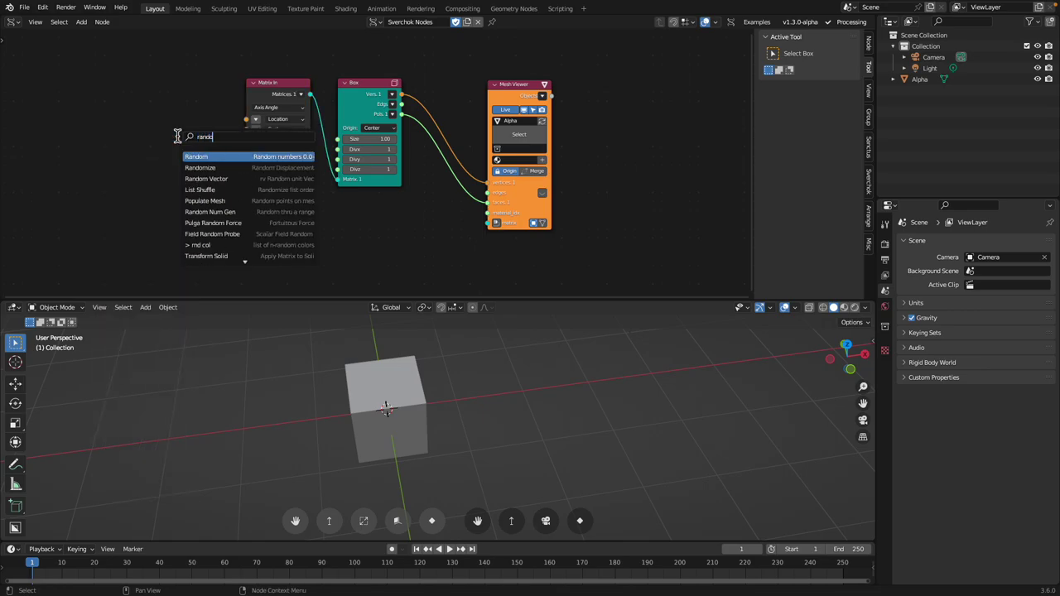
text(m v)
key(Return)
click(105, 109)
drag(235, 126, 246, 119)
Set the Random Vector count to 55, seed to 20 and scale to 2.74, and inspect the scattered boxes
drag(134, 140, 199, 139)
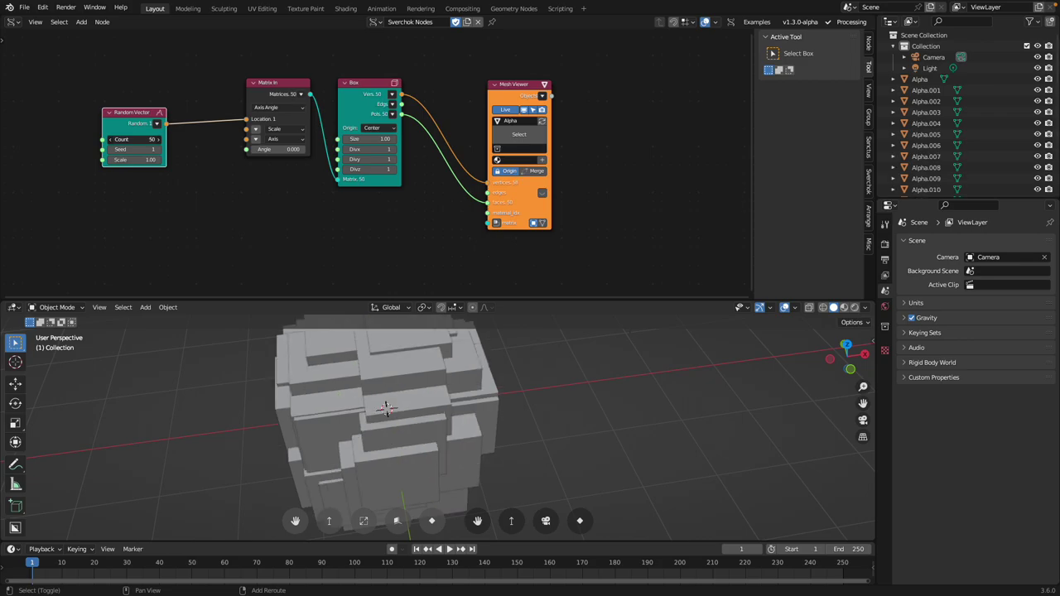
middle_drag(390, 364, 426, 360)
drag(135, 161, 174, 150)
scroll(269, 246, down, 1)
scroll(435, 403, down, 3)
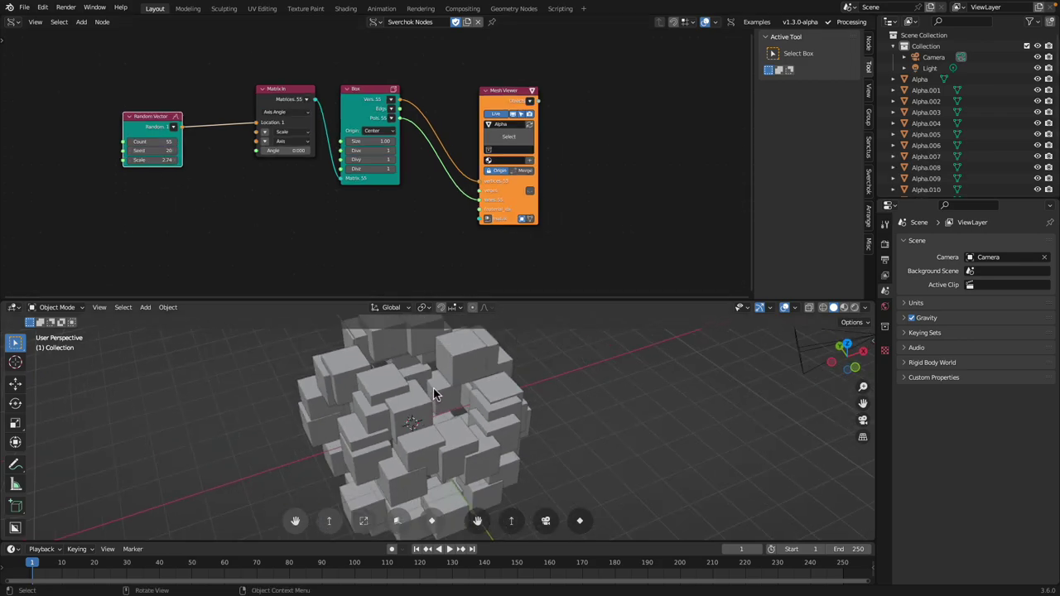
middle_drag(436, 399, 497, 381)
middle_drag(337, 190, 384, 165)
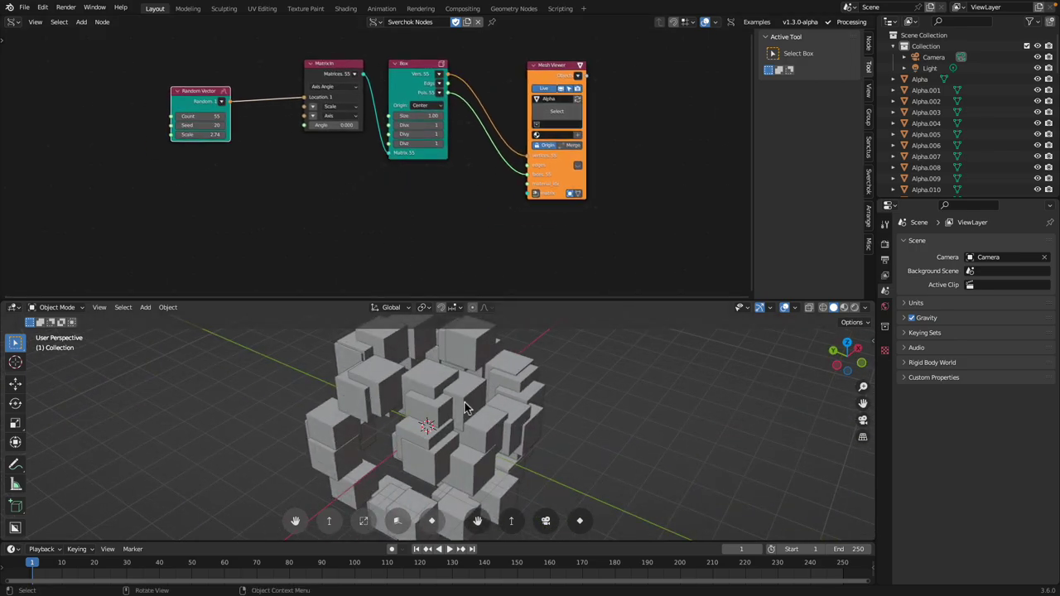
Set the Random Vector count to 65, seed to 42 and scale to 2.92, checking the scatter from several sides
middle_drag(461, 408, 396, 391)
drag(203, 137, 218, 137)
drag(203, 101, 187, 100)
middle_drag(381, 408, 347, 435)
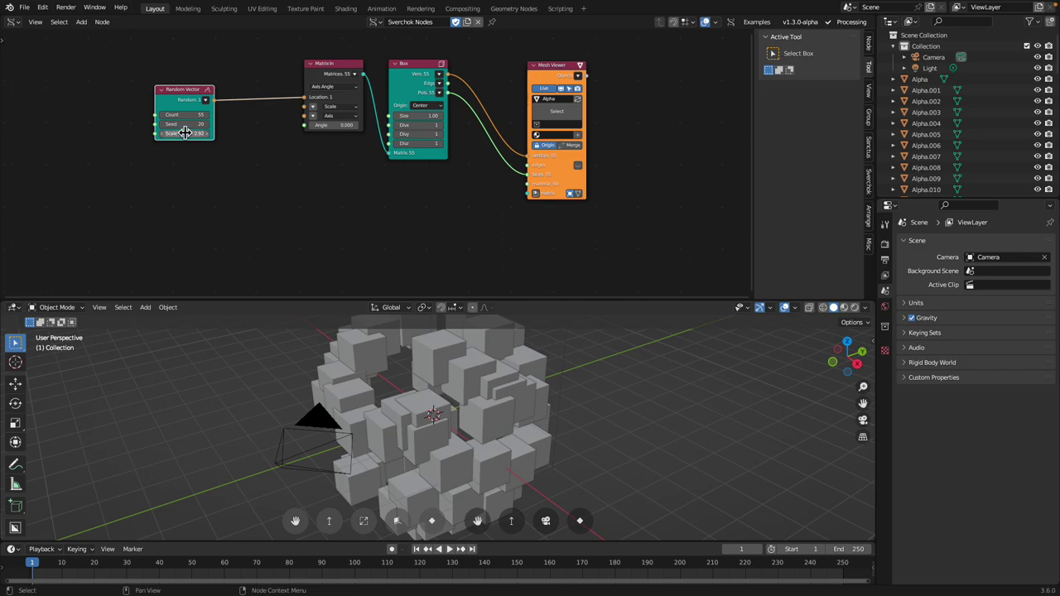
drag(184, 124, 160, 105)
middle_drag(348, 411, 252, 429)
drag(157, 118, 178, 118)
Insert a Randomize node on the link between the Random Vector and the Matrix In node's Location
middle_drag(244, 156, 250, 177)
key(shift+a)
click(233, 123)
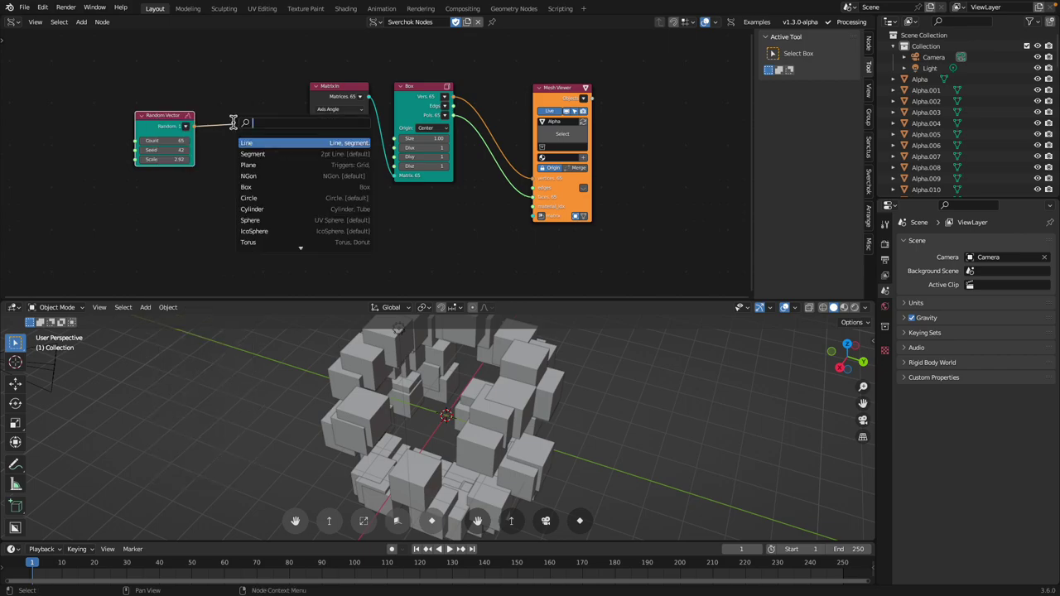
text(randomiz)
key(Return)
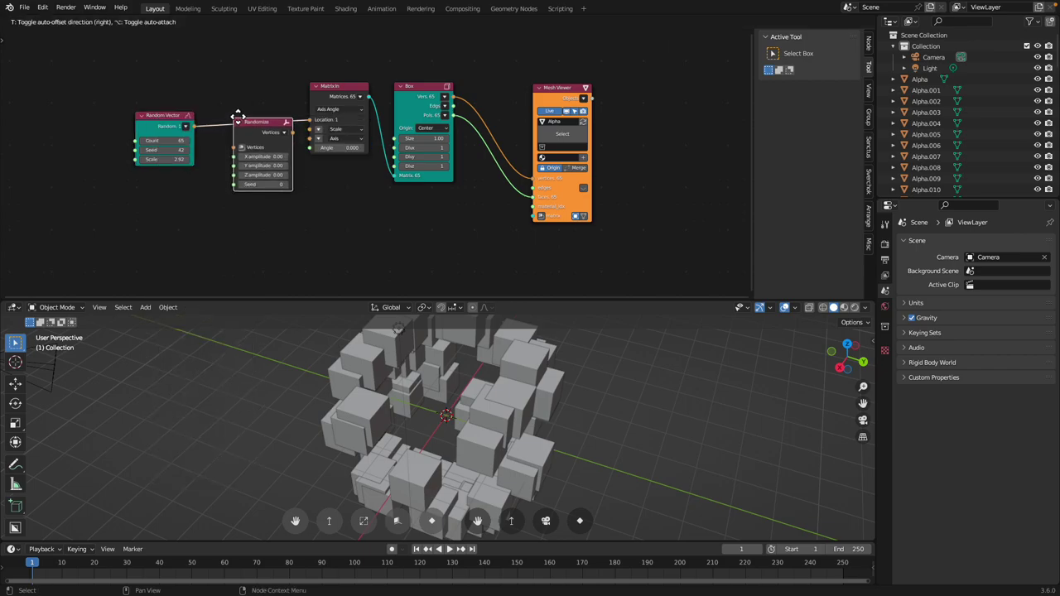
click(238, 113)
scroll(257, 136, up, 1)
Set the Randomize node's X, Y and Z amplitudes to 1.13 and its seed to 113
drag(269, 149, 315, 178)
middle_drag(329, 389, 473, 394)
scroll(265, 182, up, 1)
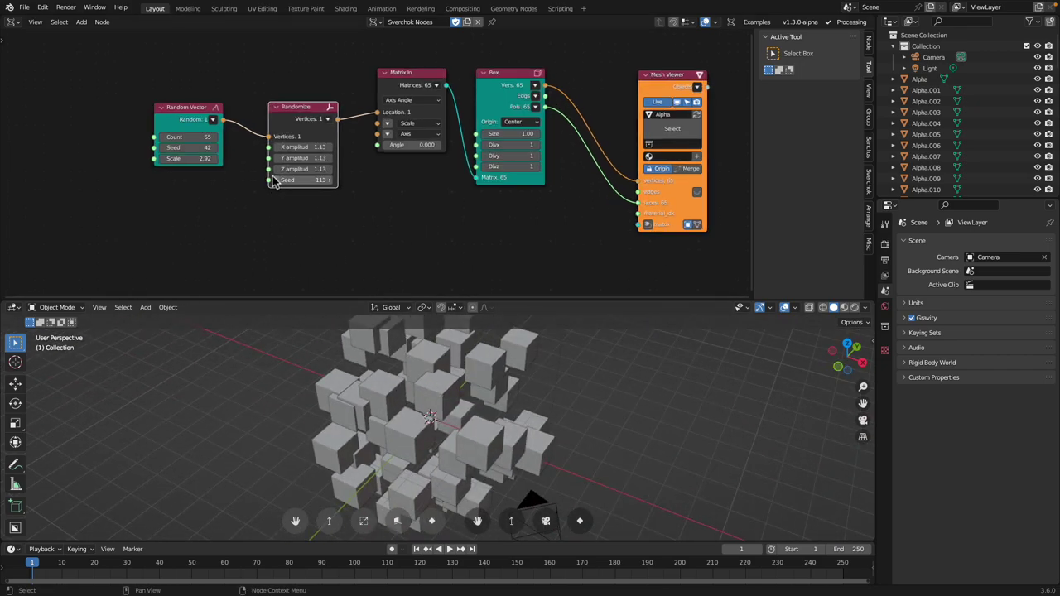
middle_drag(267, 175, 282, 176)
Set the Random Vector seed to 75 and spread the nodes of the chain apart
drag(214, 110, 215, 101)
drag(320, 112, 311, 98)
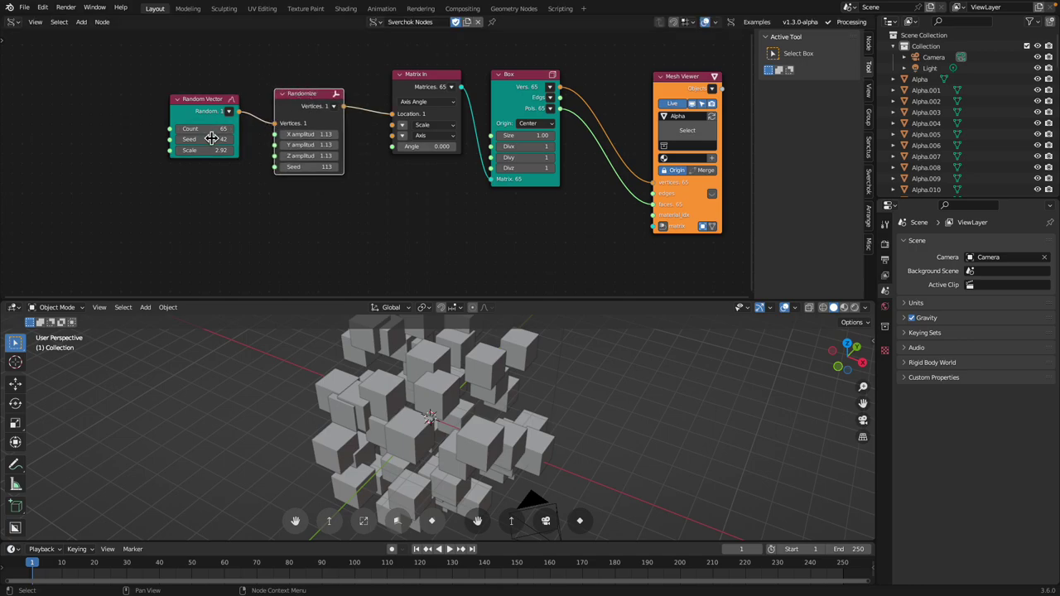
scroll(212, 138, up, 1)
drag(218, 140, 218, 139)
scroll(310, 189, down, 2)
drag(522, 73, 551, 78)
drag(426, 71, 437, 69)
middle_drag(143, 66, 153, 64)
Add a Random Num Gen node before the Random Vector and switch it to Float
key(shift+a)
click(115, 81)
text(random r)
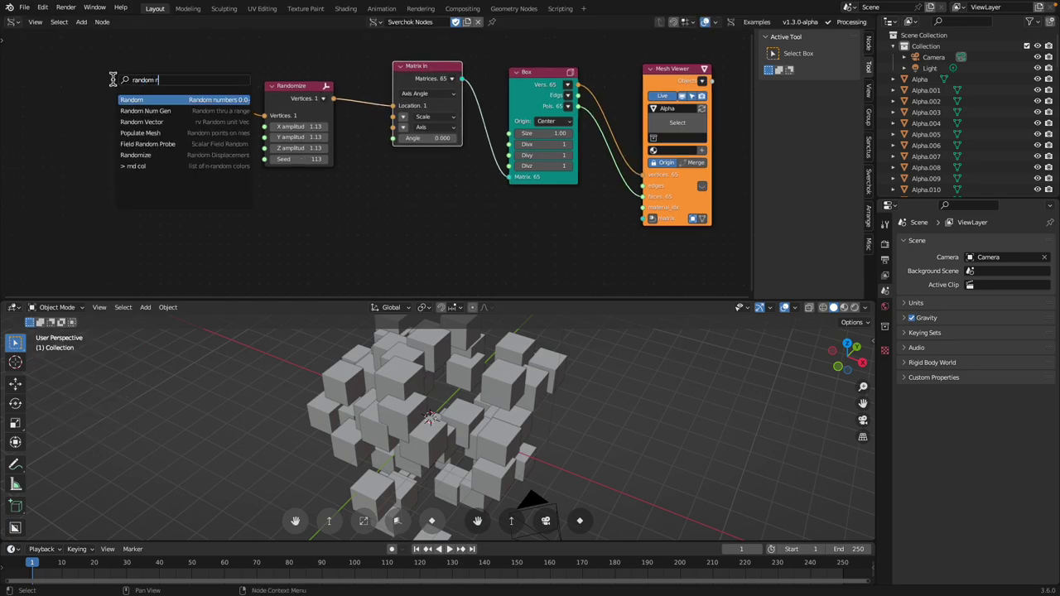
key(Down)
key(Return)
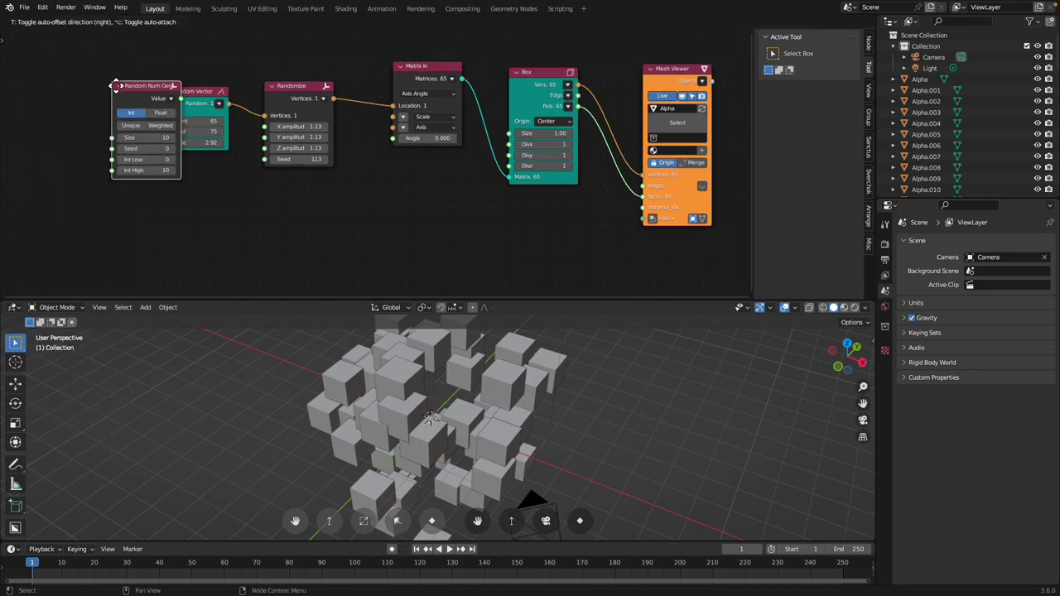
click(77, 98)
click(126, 128)
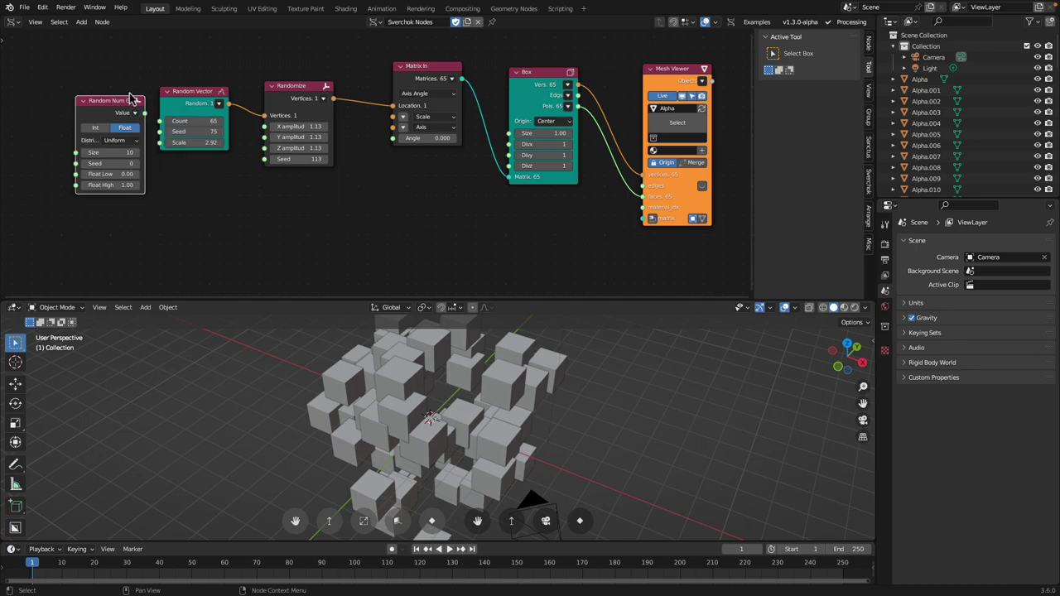
drag(140, 117, 126, 116)
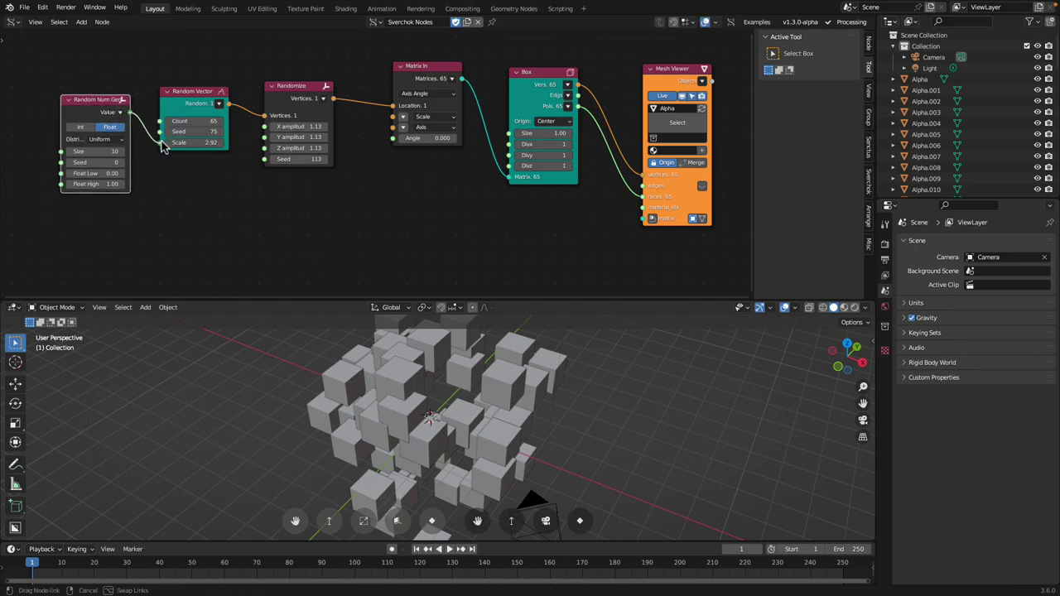
Move the Random Num Gen below the Randomize node and connect its Value to the Matrix In's Scale
drag(164, 147, 155, 165)
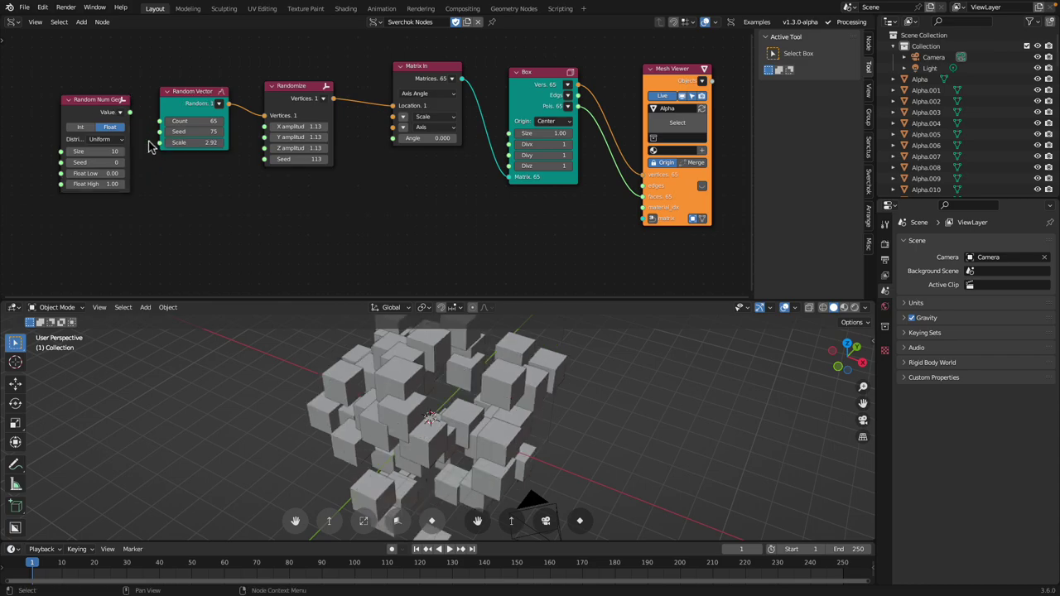
drag(110, 106, 283, 188)
middle_drag(285, 184, 242, 164)
drag(260, 177, 350, 98)
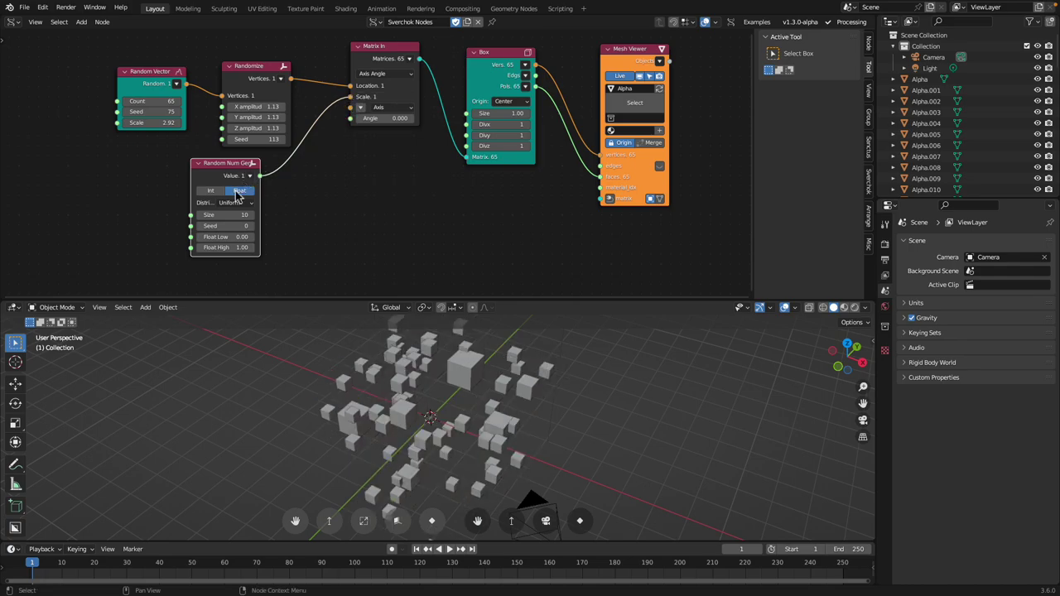
Set the Random Vector count to 100 and the Random Num Gen to size 100, seed 176 and Float Low 0.11
drag(229, 215, 278, 226)
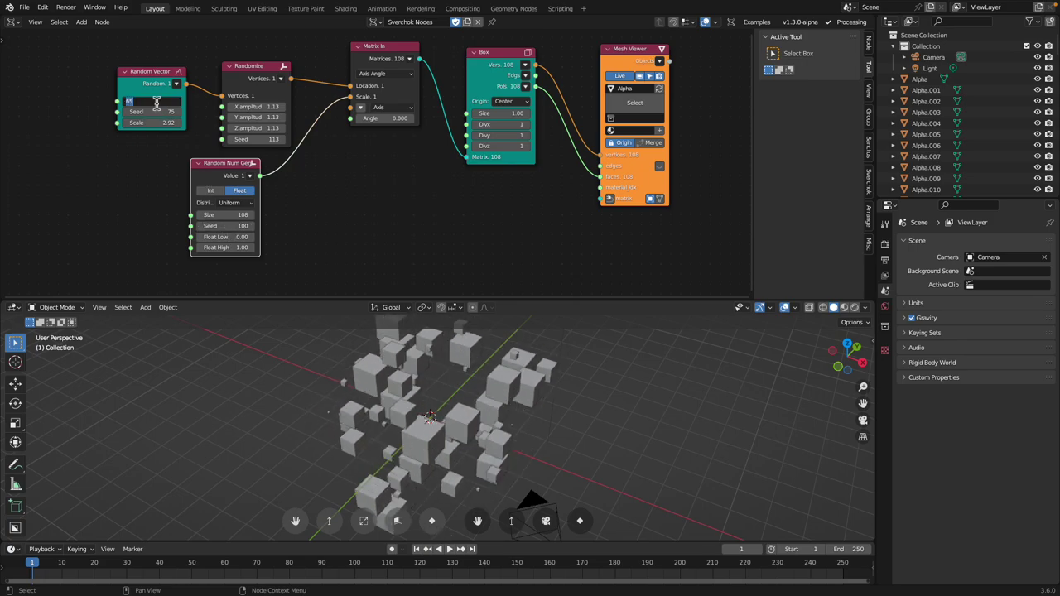
key(Return)
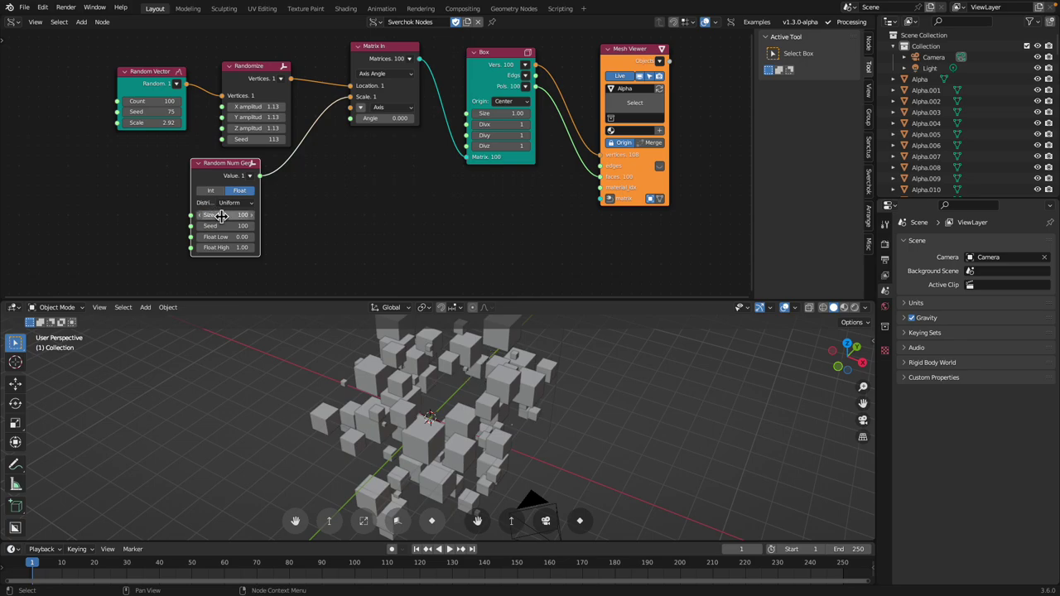
drag(221, 225, 247, 239)
key(Escape)
Add a Stethoscope MK2 node and feed its Data input from the Random Num Gen's Value
middle_drag(463, 235, 398, 214)
key(shift+a)
click(398, 214)
text(ste)
key(Return)
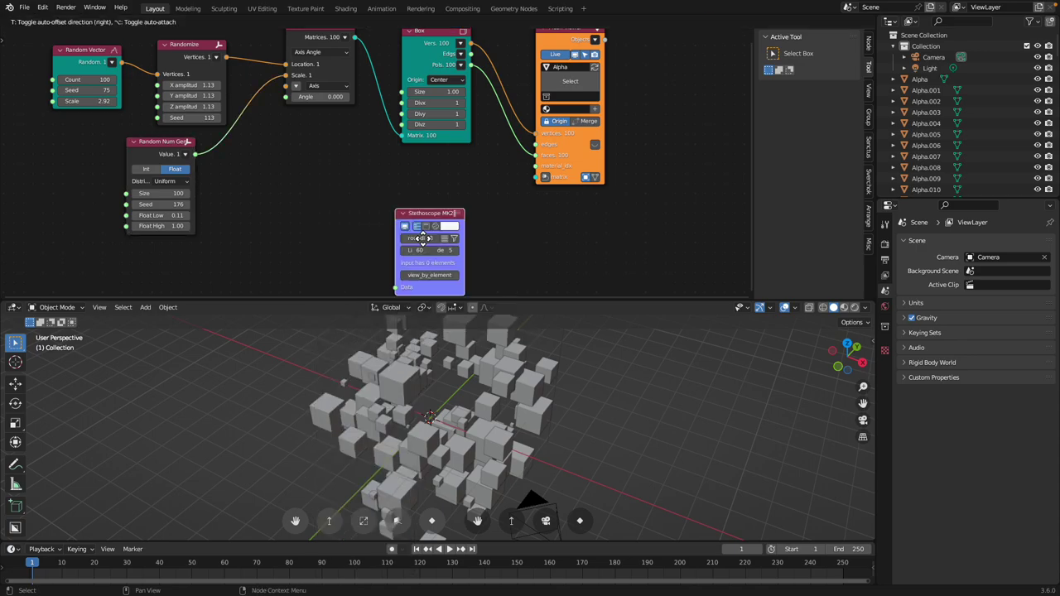
click(390, 196)
drag(197, 155, 392, 267)
Move the Stethoscope beyond the Mesh Viewer and tidy the Mesh Viewer, Box and Random Num Gen positions
middle_drag(376, 207, 372, 222)
drag(425, 207, 937, 100)
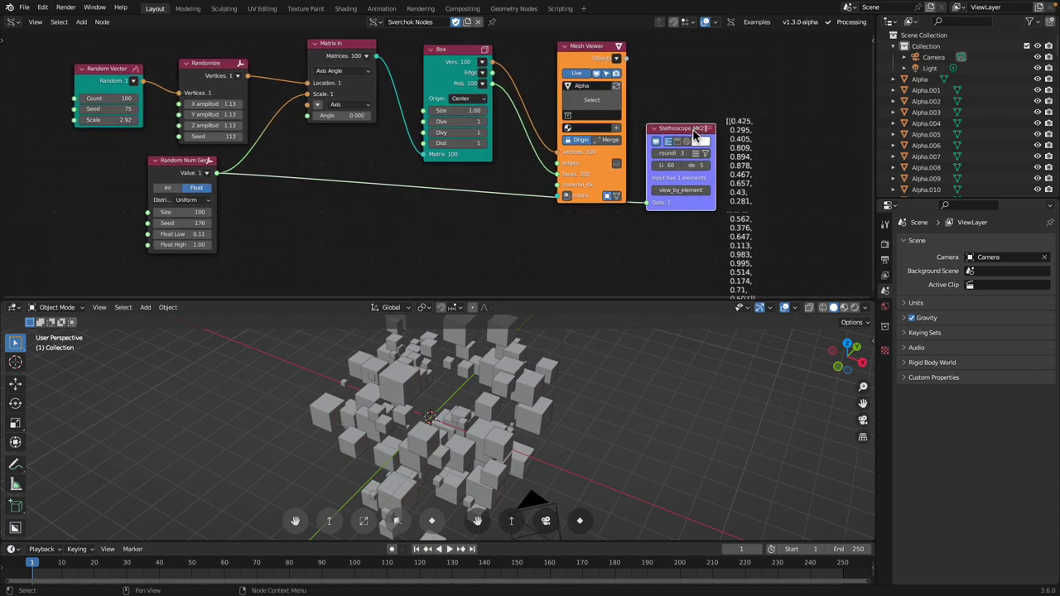
drag(694, 131, 725, 101)
middle_drag(725, 100, 693, 120)
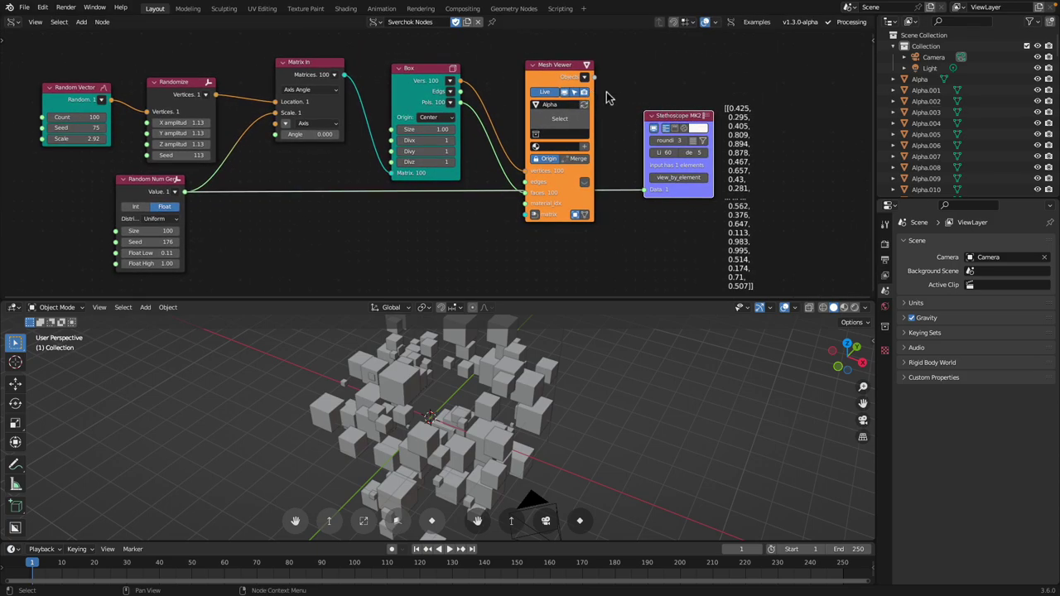
drag(681, 125, 659, 134)
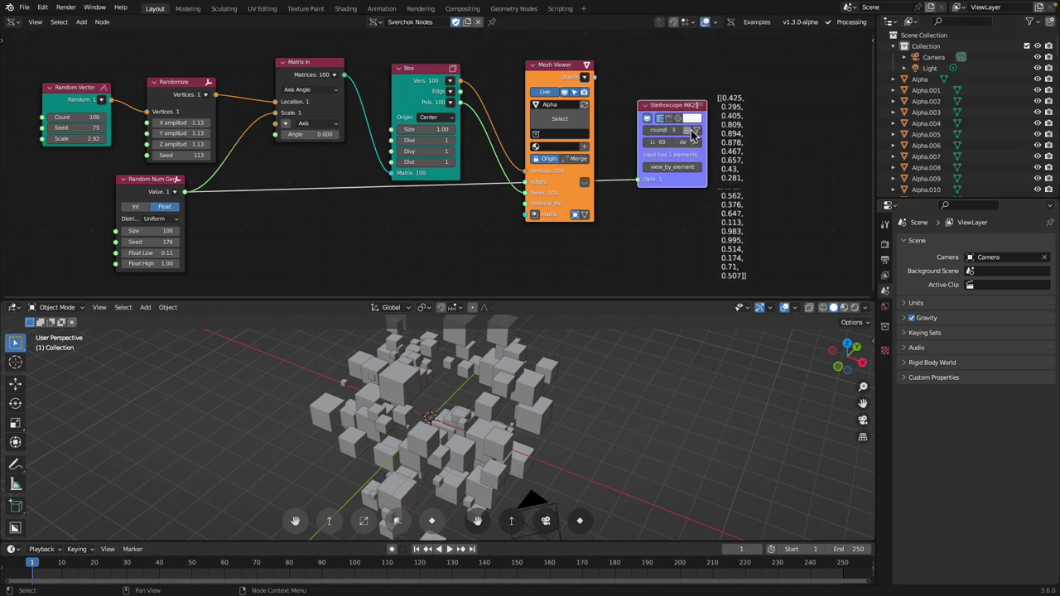
drag(562, 72, 541, 80)
drag(410, 70, 405, 54)
middle_drag(418, 114, 435, 101)
mouse_move(444, 103)
shift+mouse_down()
mouse_move(462, 104)
mouse_move(444, 103)
shift+mouse_up()
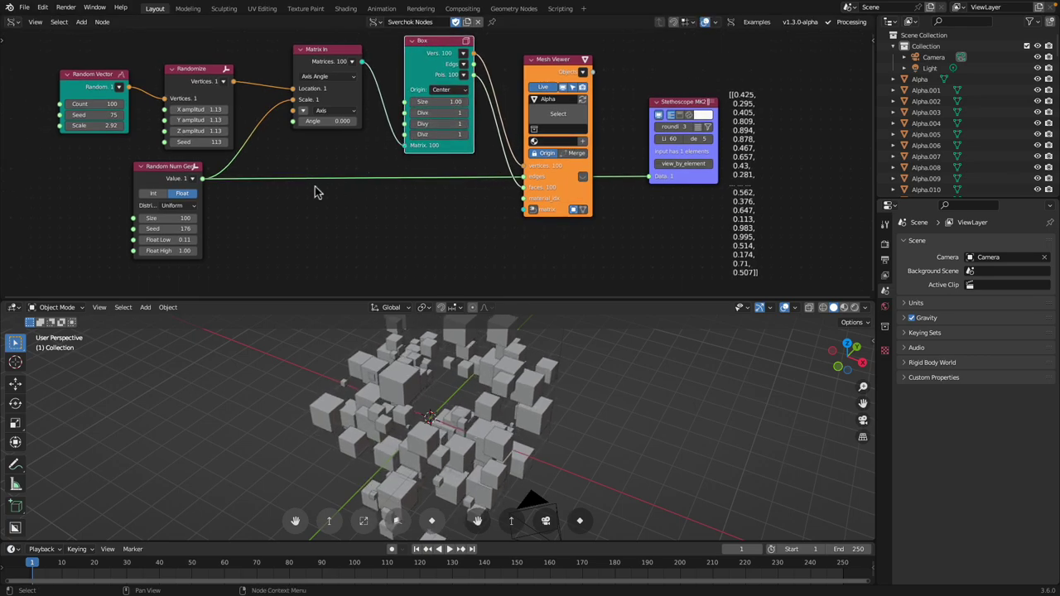
drag(188, 179, 180, 188)
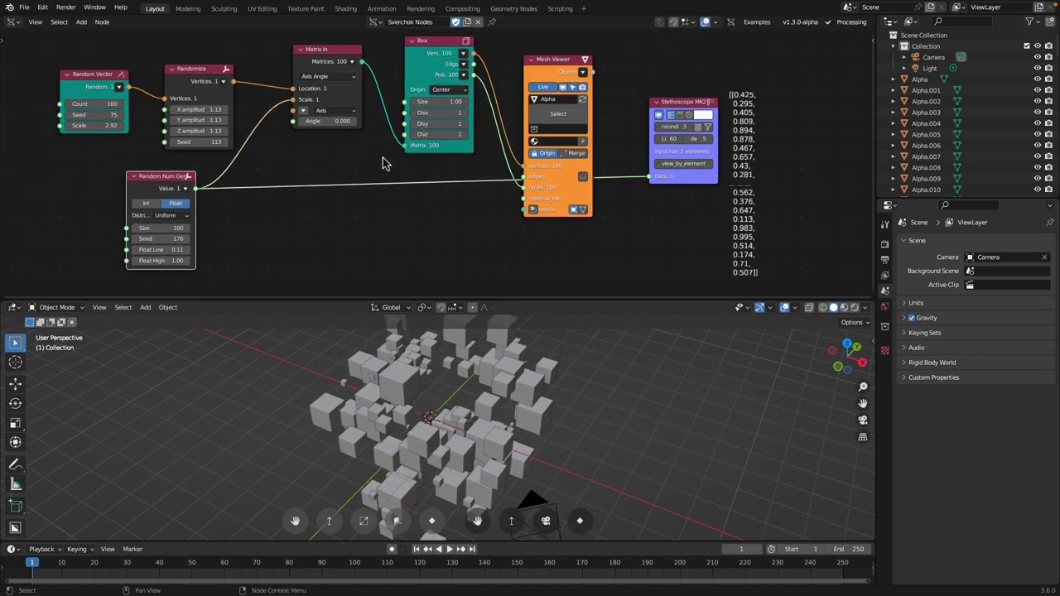
Expand the Axis vector's X, Y and Z values on the Matrix In node
middle_drag(377, 161, 448, 162)
click(375, 113)
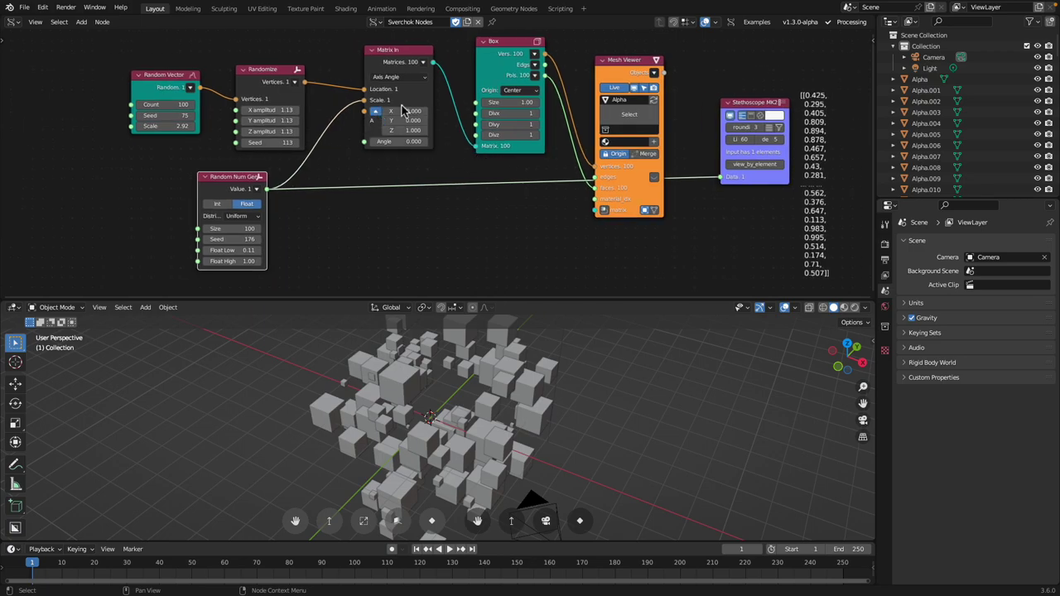
scroll(406, 143, up, 2)
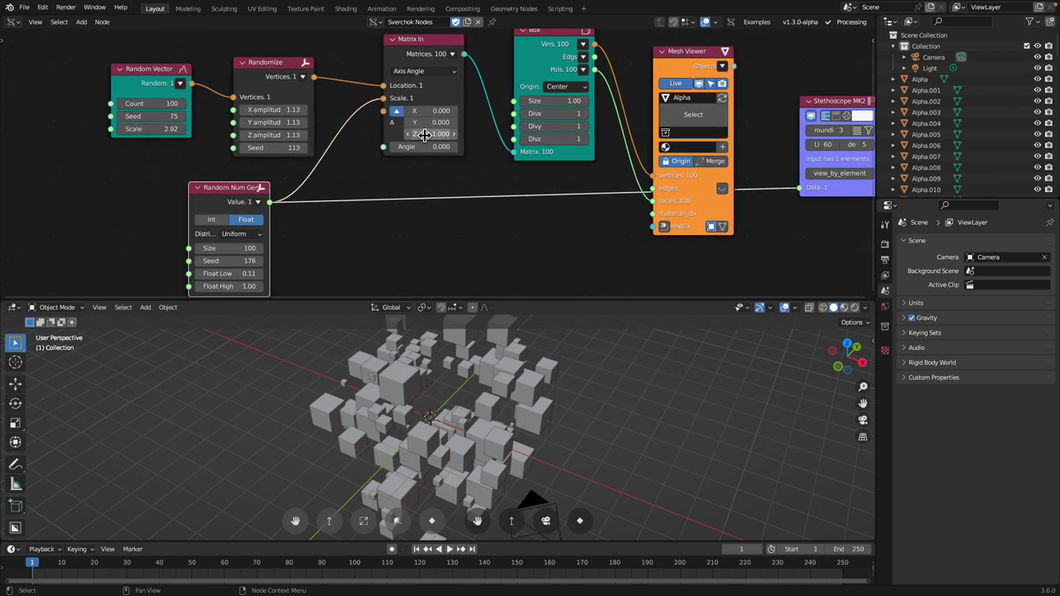
scroll(279, 209, down, 2)
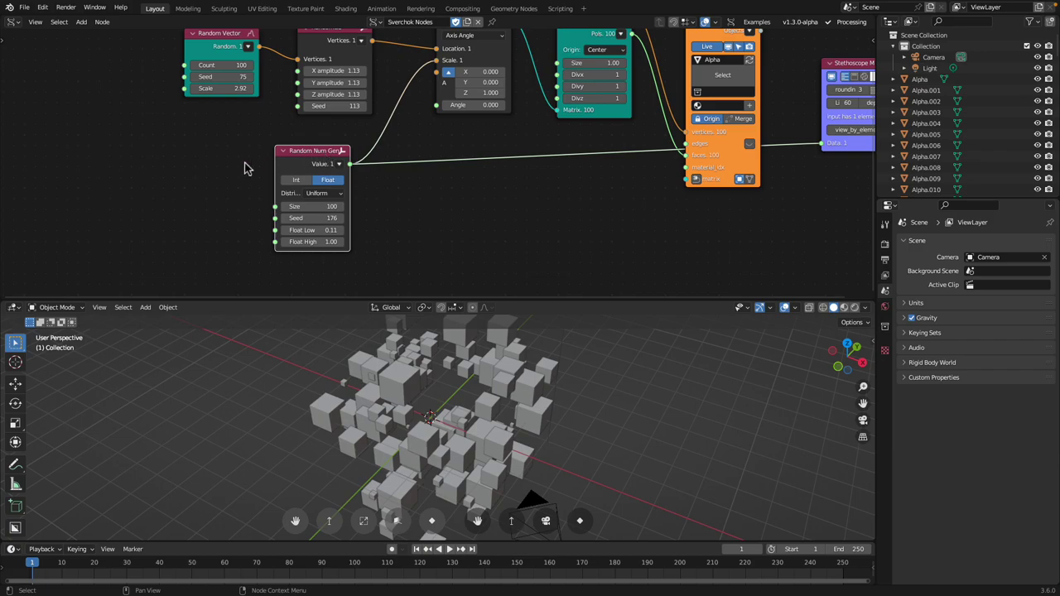
Delete the Random Num Gen node and add a second Random Vector node in its place
key(x)
key(alt+space)
text(random)
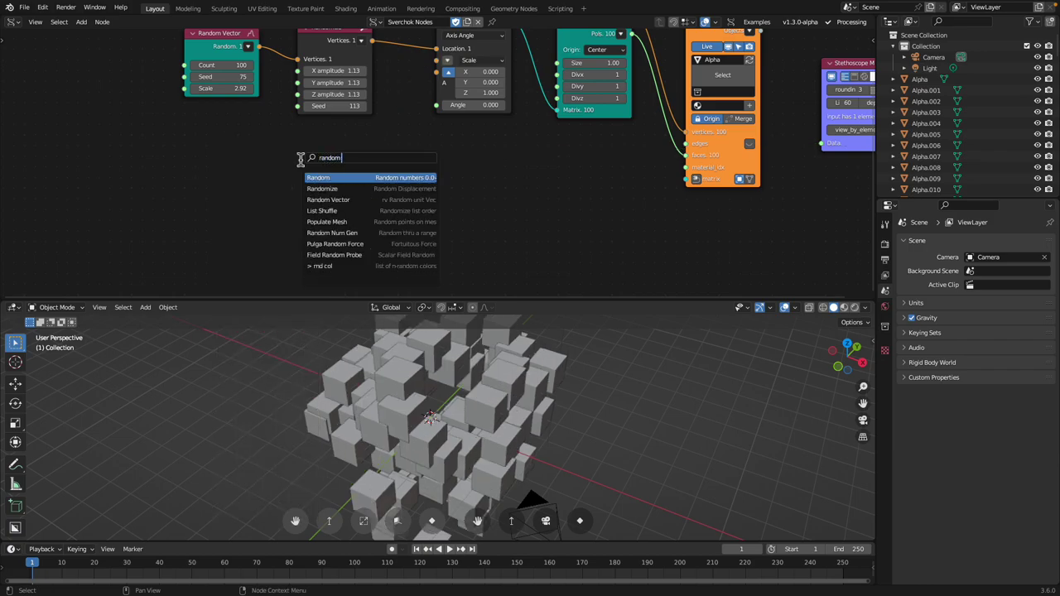
text( vec)
key(Return)
Connect the lower Random Vector to the Matrix In's Scale with count 70, seed 37 and scale 1.02
middle_drag(381, 185, 378, 200)
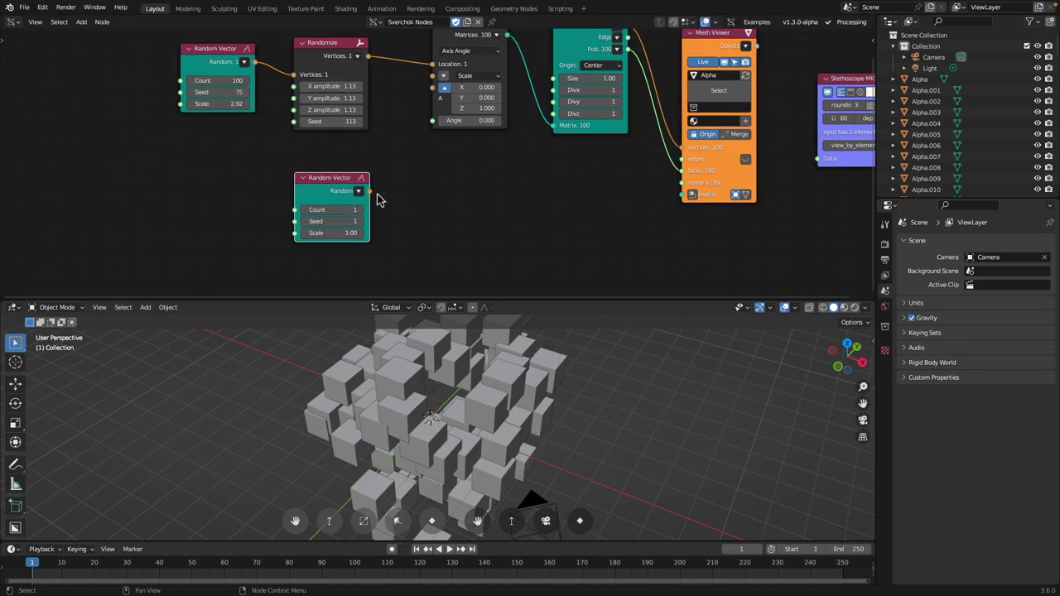
drag(370, 192, 432, 76)
drag(332, 210, 344, 233)
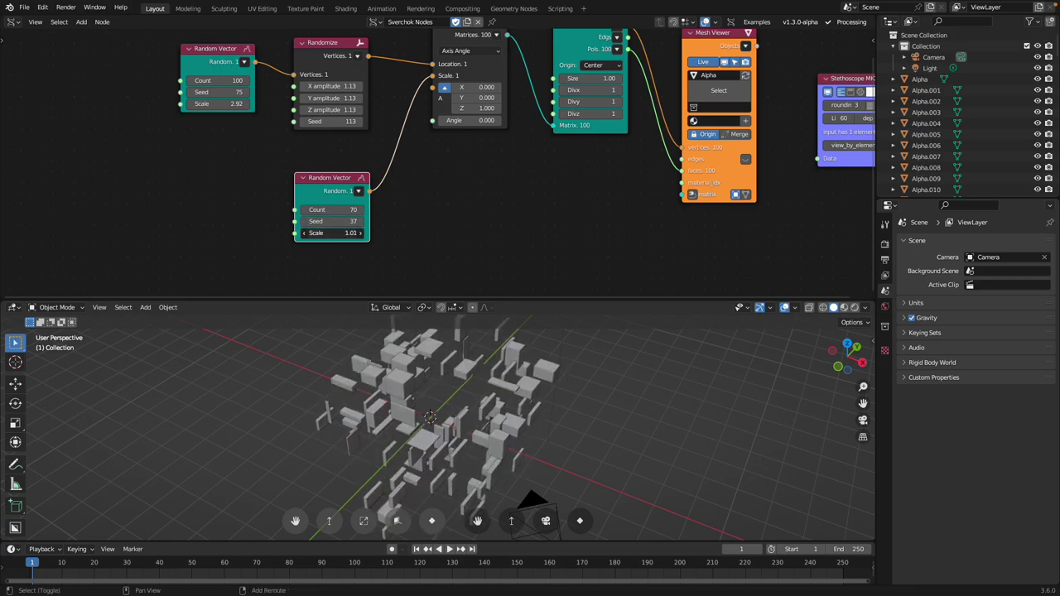
Turn on the Face Orientation overlay in the viewport and set the lower Random Vector's seed to 120
click(797, 309)
click(728, 520)
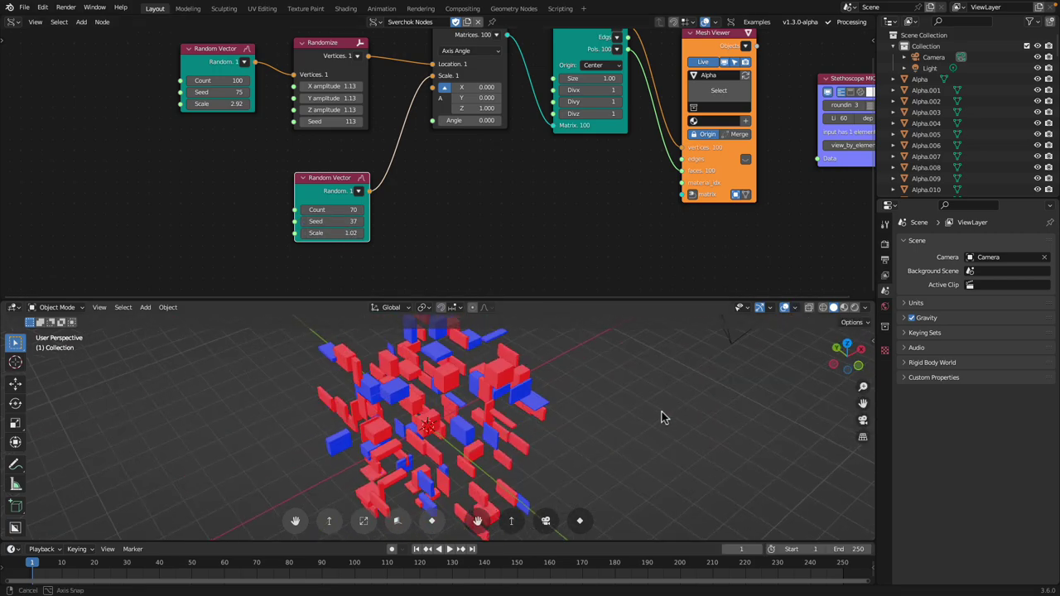
drag(333, 223, 401, 223)
drag(848, 356, 801, 347)
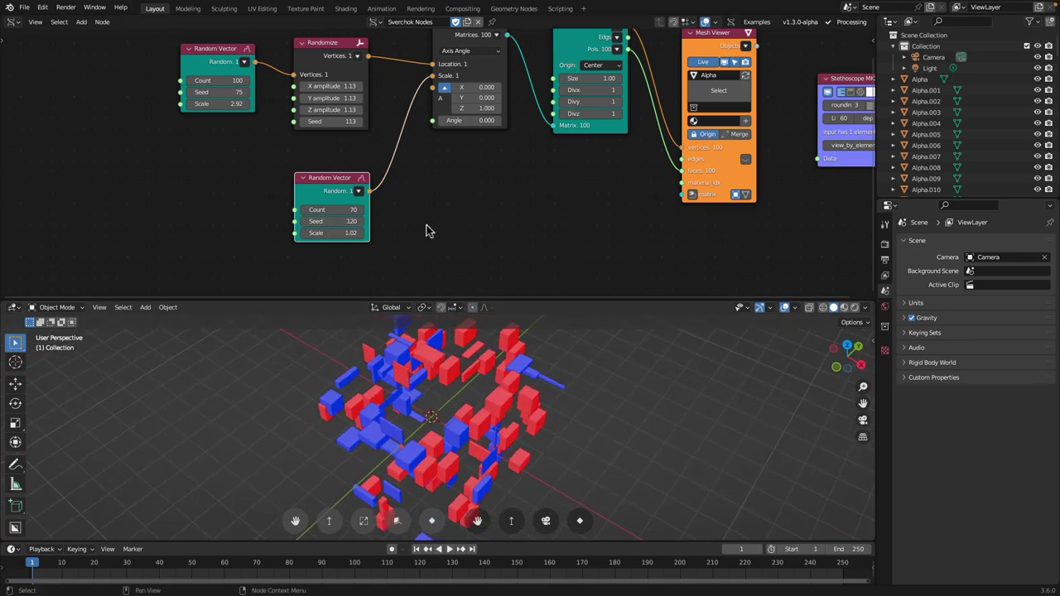
Delete the lower Random Vector node and search the node list for a combine node
key(x)
key(alt+space)
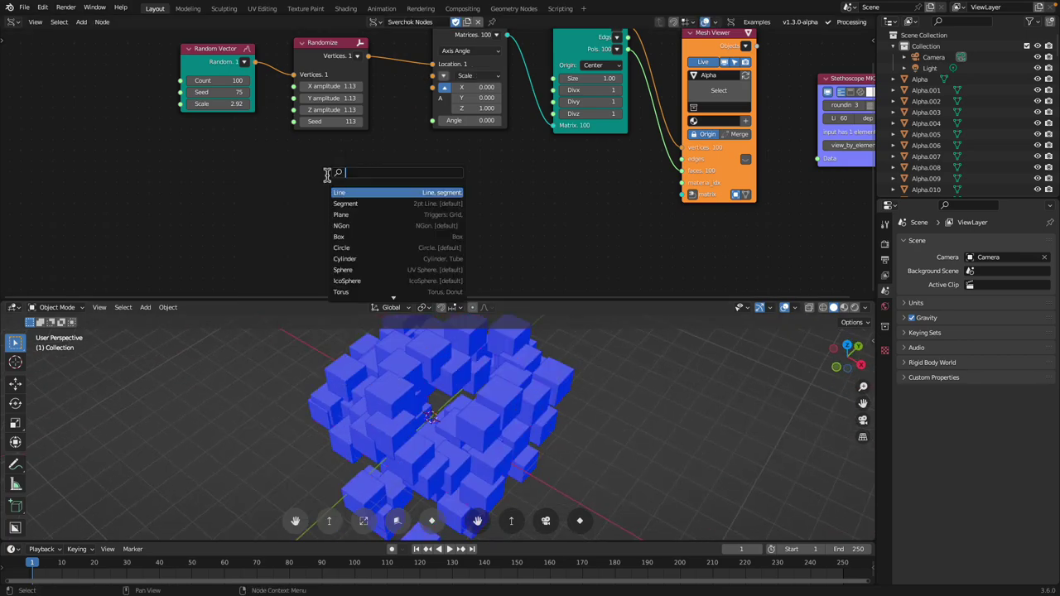
text(combine)
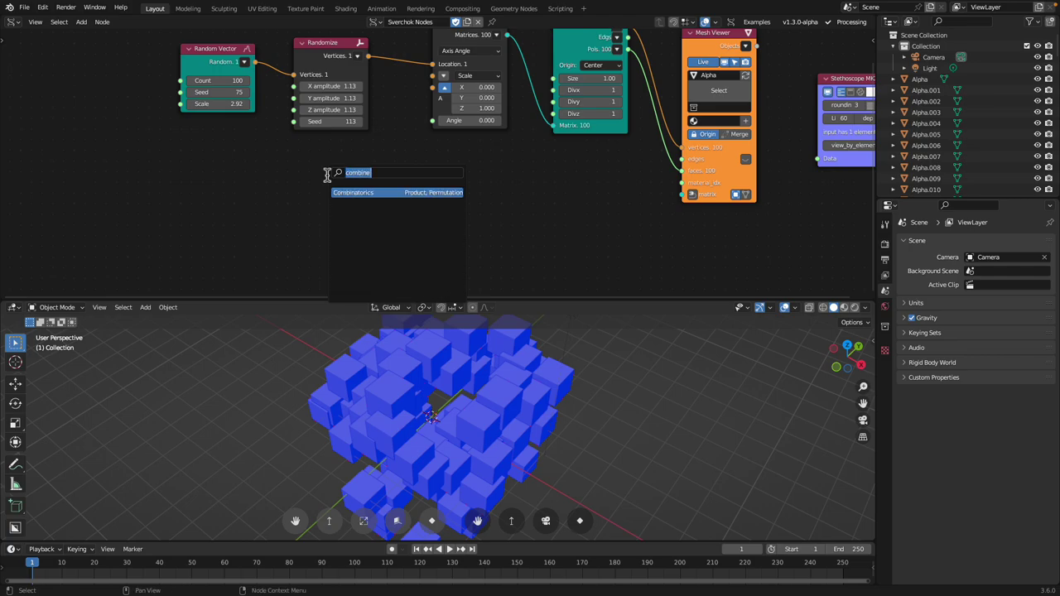
key(BackSpace)
text(random v)
key(Return)
click(354, 181)
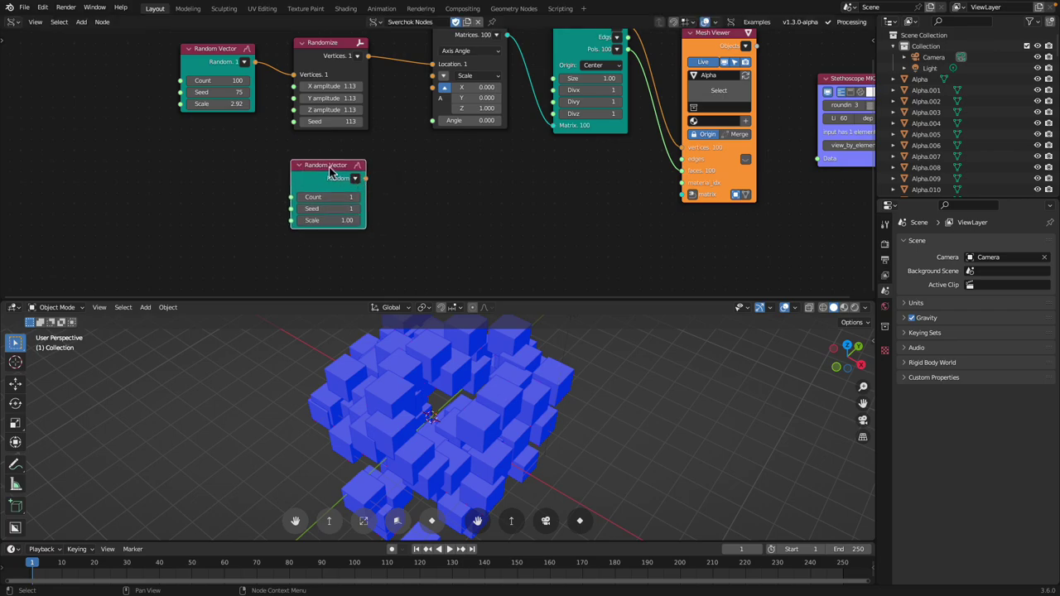
drag(330, 172, 255, 174)
key(x)
Add a Vector In node below the Randomize node and connect its Vectors output to the Matrix In's Scale
key(alt+space)
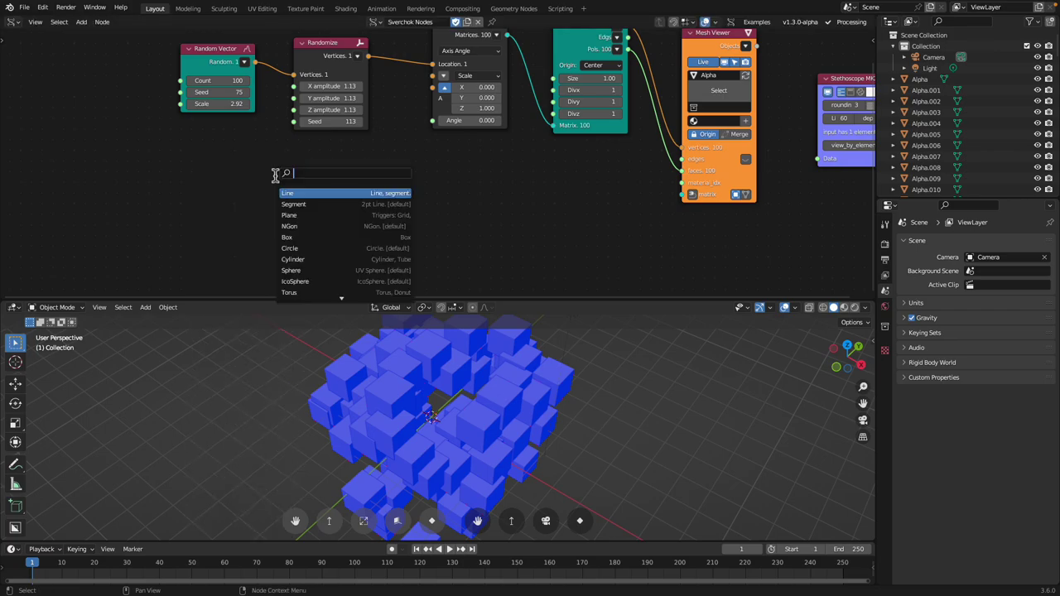
text(vector in)
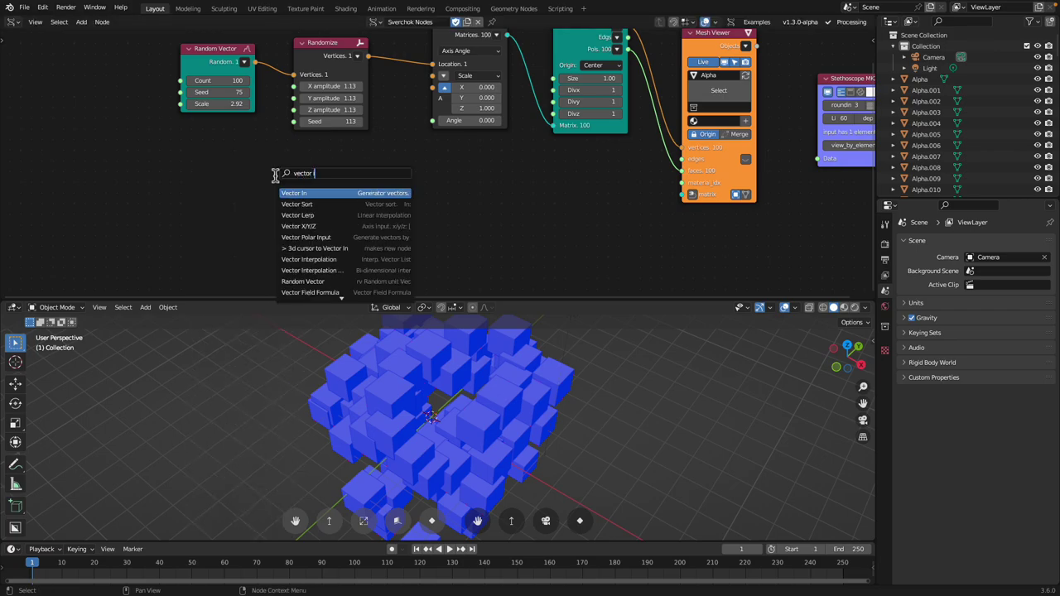
key(Return)
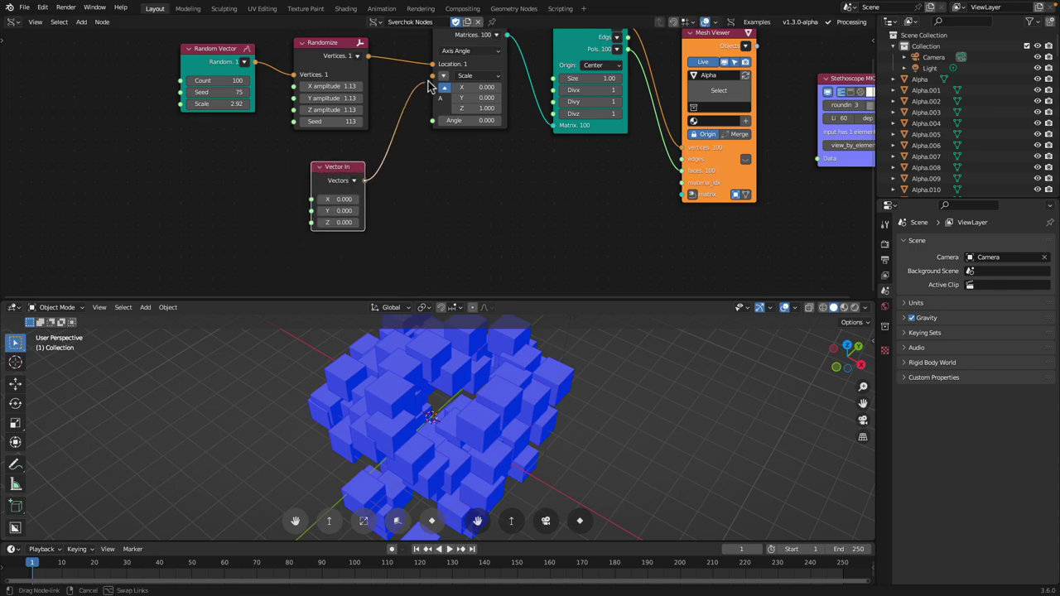
drag(430, 83, 431, 78)
Add a Float Random Num Gen node with size 100 and Float Low 0.12, and connect its Value to Vector In's X
key(shift+a)
text(rando)
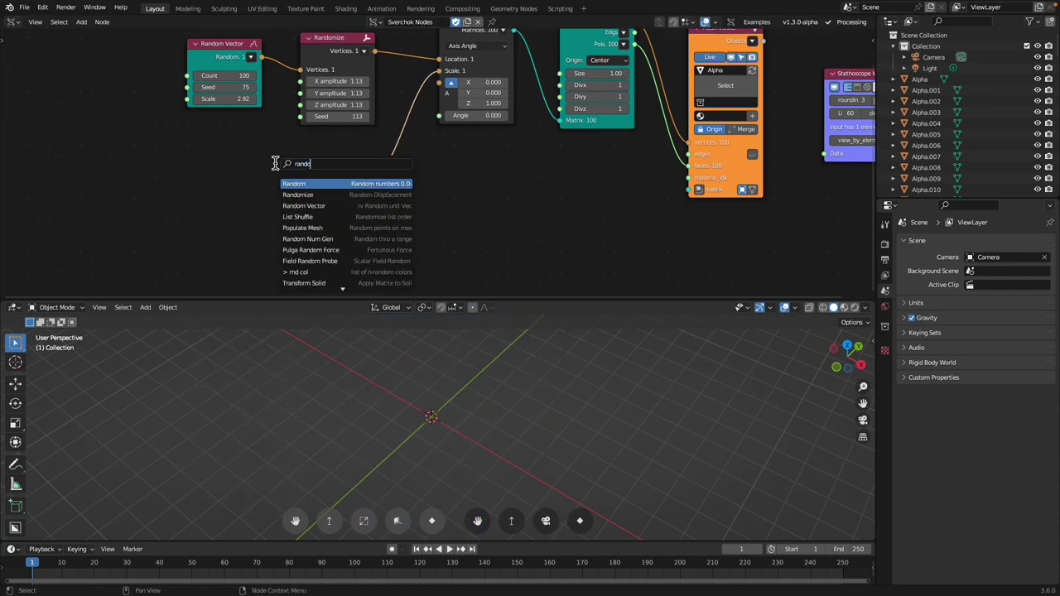
text(m n)
key(Down)
key(Return)
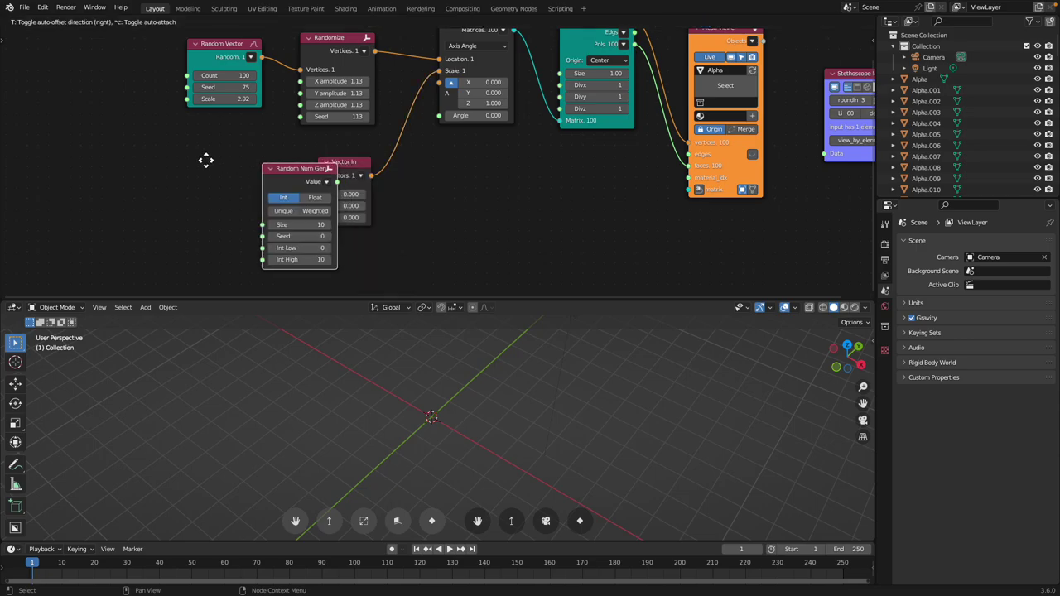
click(168, 149)
click(214, 178)
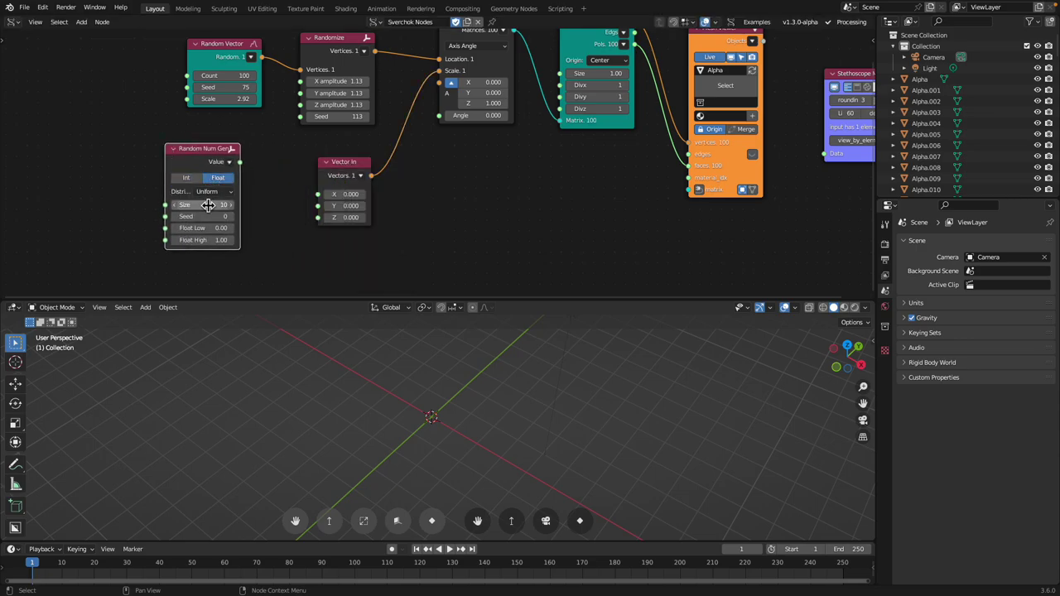
drag(222, 162, 319, 195)
drag(124, 134, 105, 126)
Duplicate the Random Num Gen node, connect the copy to Vector In's Y and set its seed to 41
key(shift+d)
click(223, 204)
drag(218, 195, 349, 209)
drag(171, 189, 147, 188)
drag(158, 247, 192, 246)
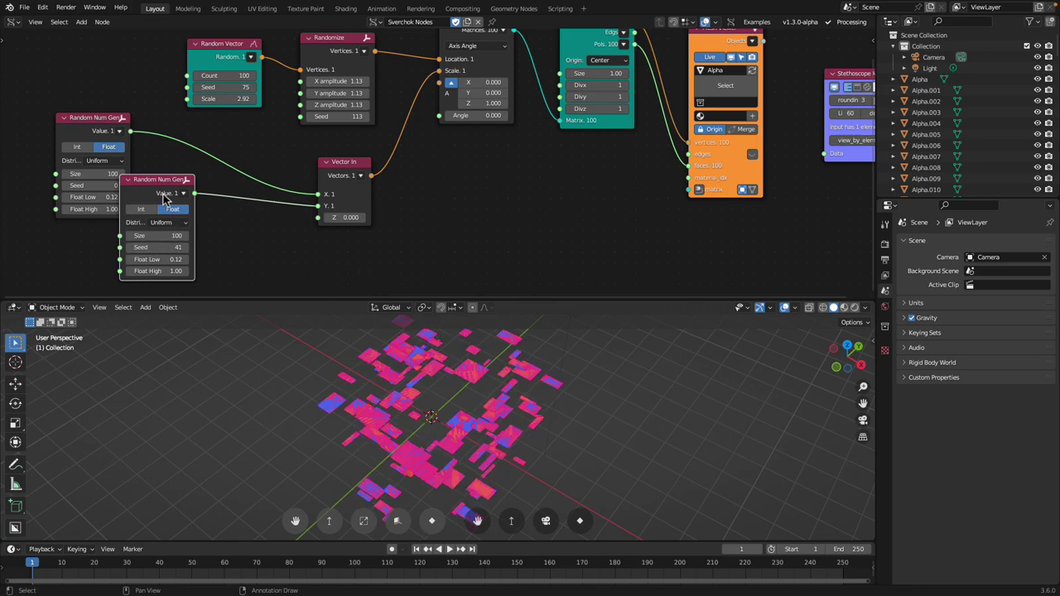
Duplicate the Random Num Gen again for Vector In's Z, changing the new copy's seed and setting the Y generator's seed to 122
key(shift+d)
click(279, 244)
drag(320, 219, 282, 244)
middle_drag(279, 243, 279, 212)
drag(248, 265, 307, 267)
drag(156, 217, 223, 216)
Add a Vector P Field node beside the Random Vector node
mouse_move(533, 416)
middle_down()
mouse_move(611, 397)
mouse_move(531, 406)
middle_up()
scroll(414, 269, down, 3)
middle_drag(361, 143, 332, 198)
scroll(332, 198, up, 2)
scroll(314, 186, up, 1)
drag(187, 102, 177, 73)
middle_drag(238, 114, 282, 175)
key(alt+space)
text(vector p)
key(Return)
click(104, 60)
Connect the Vector P Field's verts output to the Matrix In's Location and place the node above Random Vector
drag(177, 78, 233, 121)
drag(316, 190, 432, 178)
middle_drag(235, 132, 244, 151)
drag(184, 82, 310, 44)
Set the Vector P Field's Randomize to 3.27, N Verts to 5, 5 and 4, and Size to 3.34, 2.89 and 4.21
drag(265, 98, 321, 99)
drag(290, 133, 319, 180)
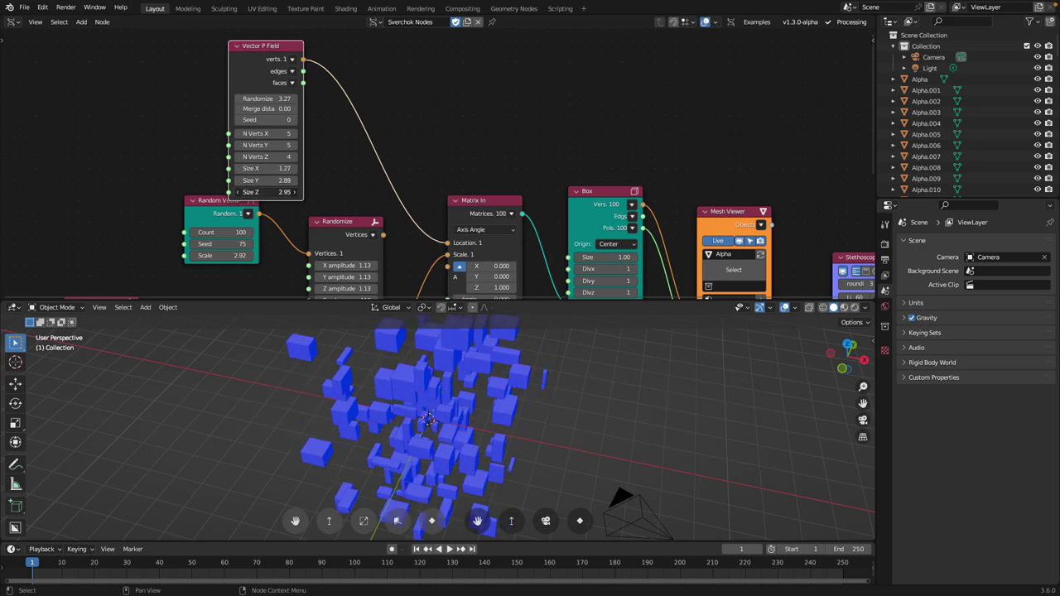
drag(267, 192, 285, 193)
middle_drag(397, 398, 331, 393)
drag(270, 169, 313, 171)
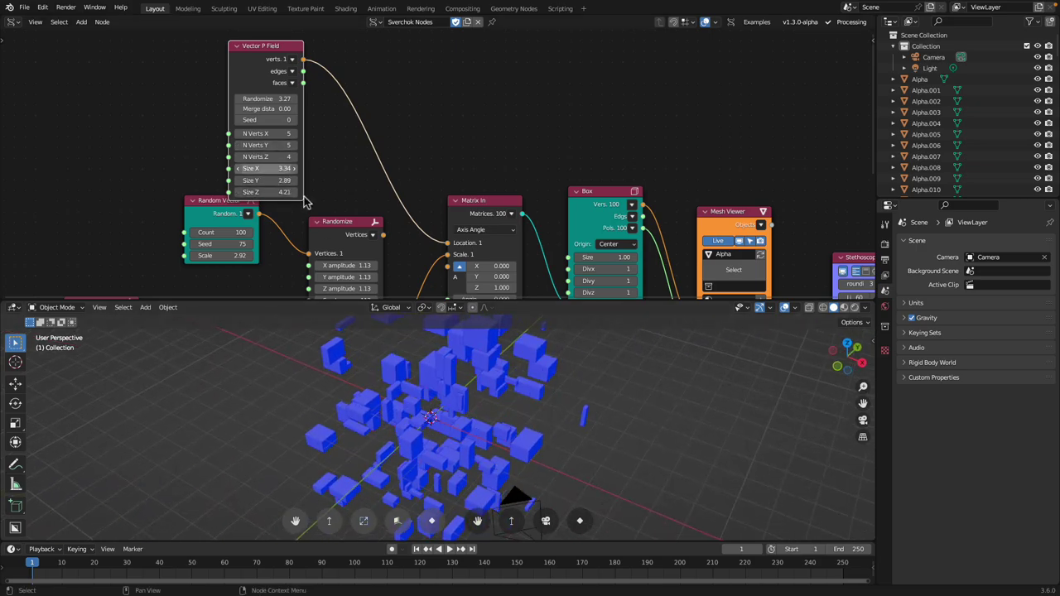
middle_drag(447, 452, 490, 407)
scroll(438, 161, down, 3)
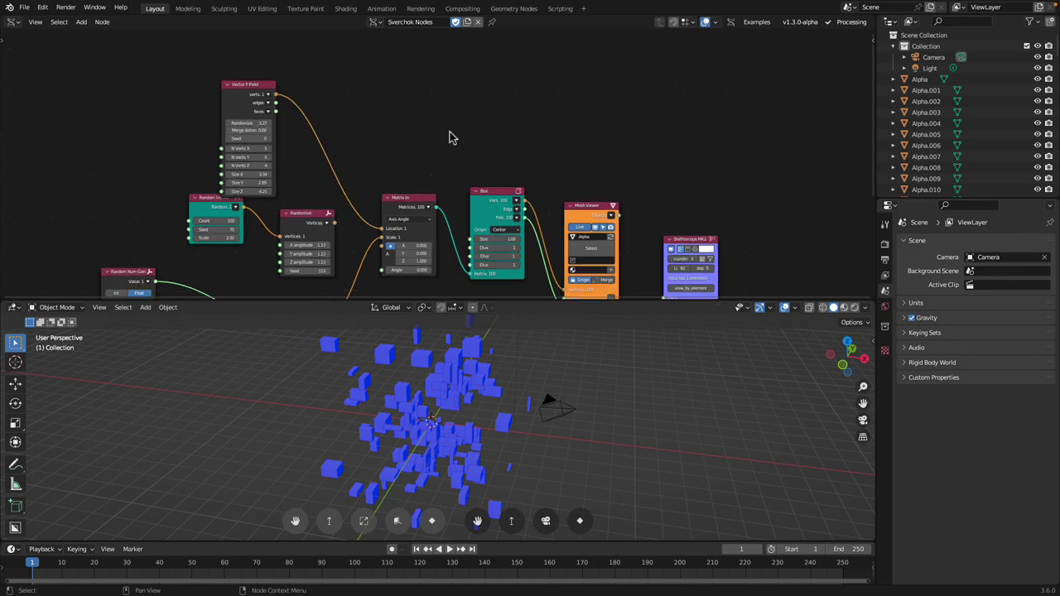
middle_drag(449, 138, 409, 107)
key(shift+a)
mouse_move(418, 116)
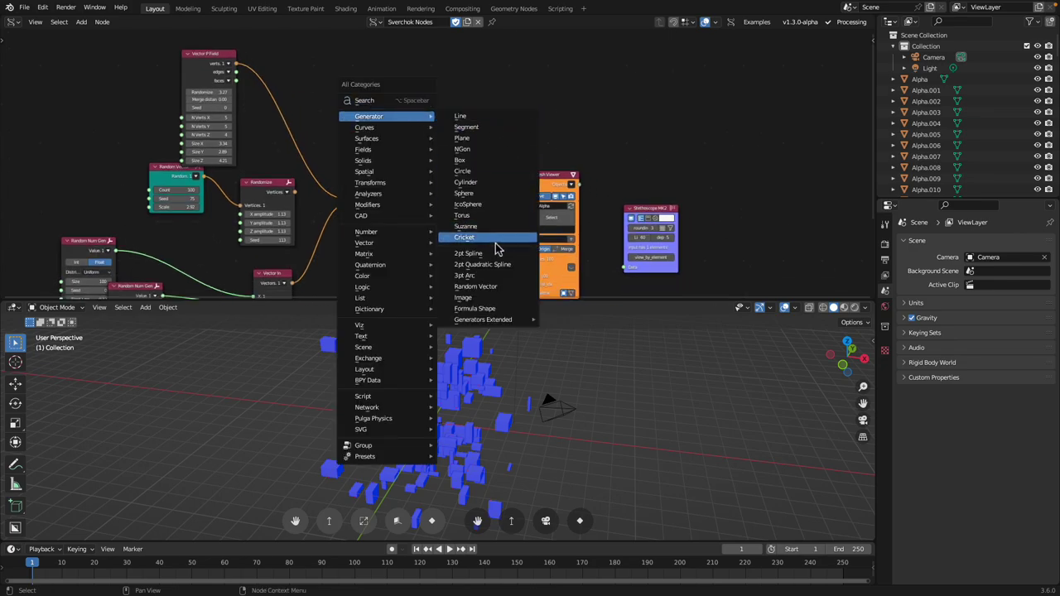
scroll(603, 129, up, 2)
middle_drag(719, 121, 583, 134)
key(shift+a)
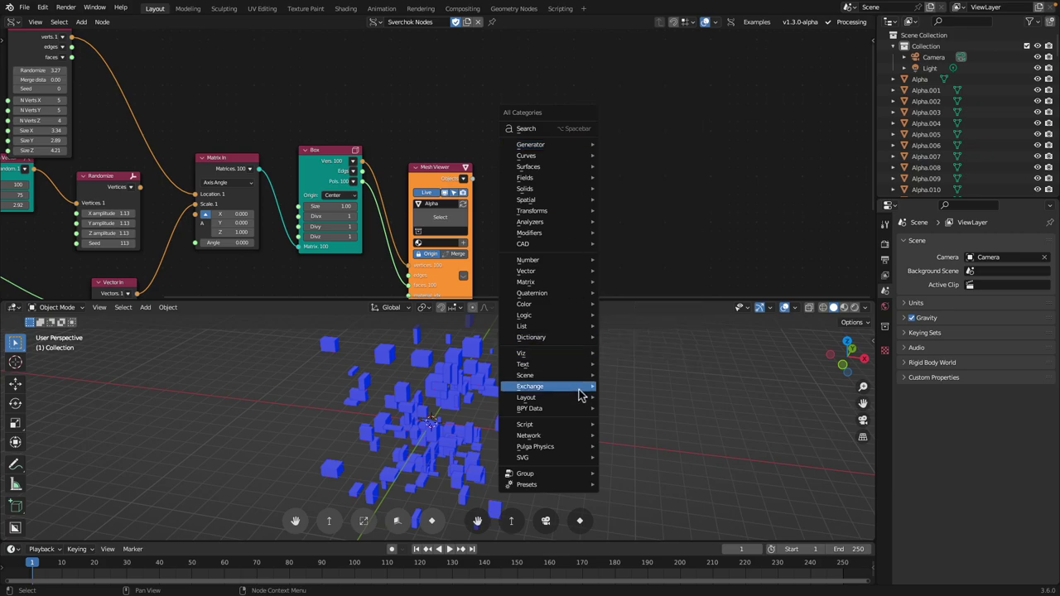
mouse_move(561, 317)
scroll(575, 138, down, 3)
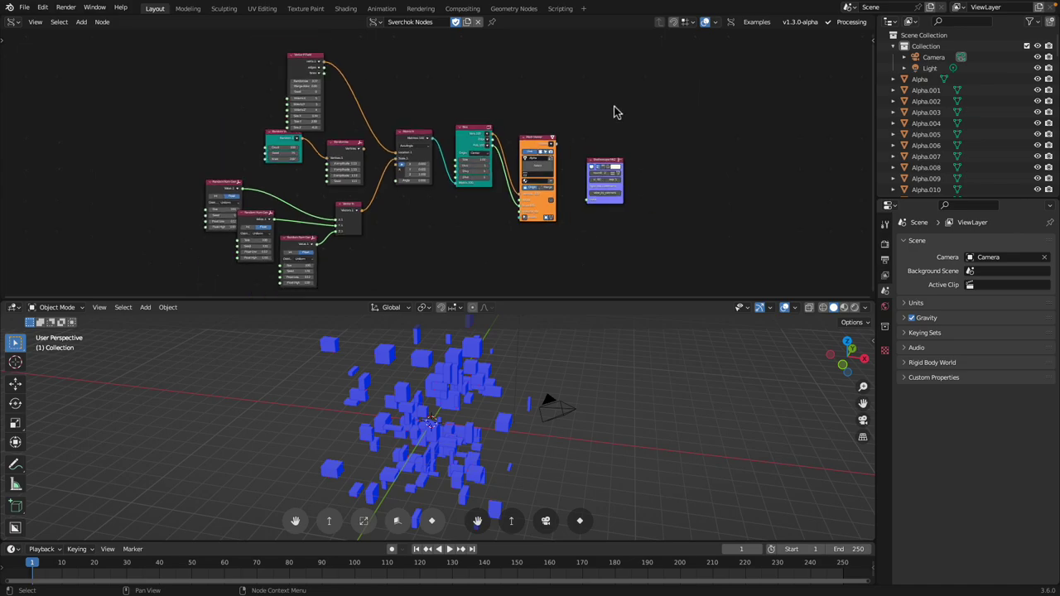
Switch to Notes and read the book outline's sections 000 MESH PRIMITIVES and 001 RANDOM POINTS and INSTANCING
key(ctrl+Left)
click(768, 162)
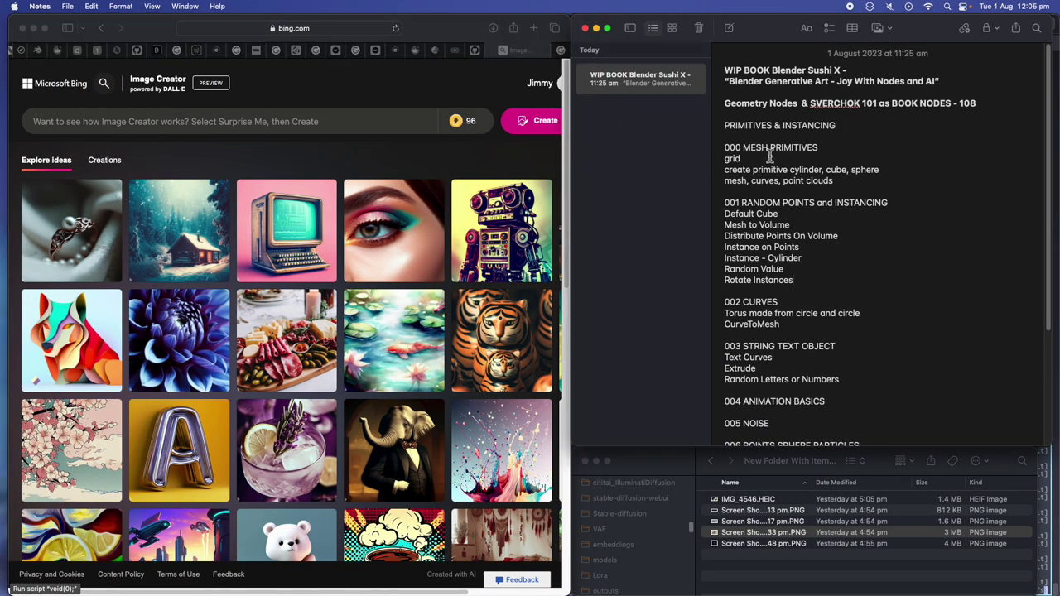
scroll(783, 214, down, 3)
scroll(804, 249, up, 2)
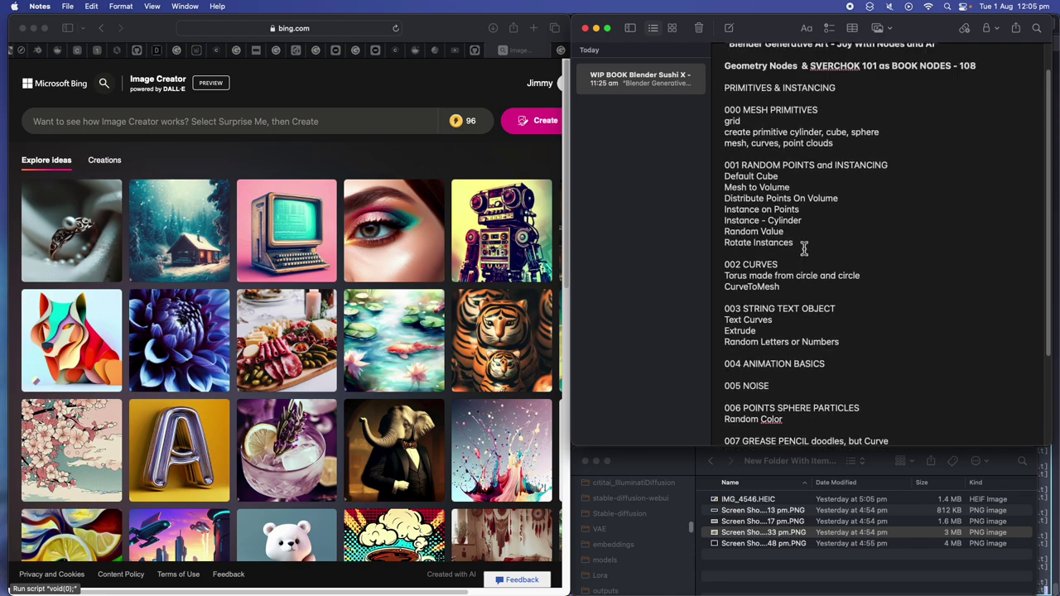
scroll(802, 246, up, 1)
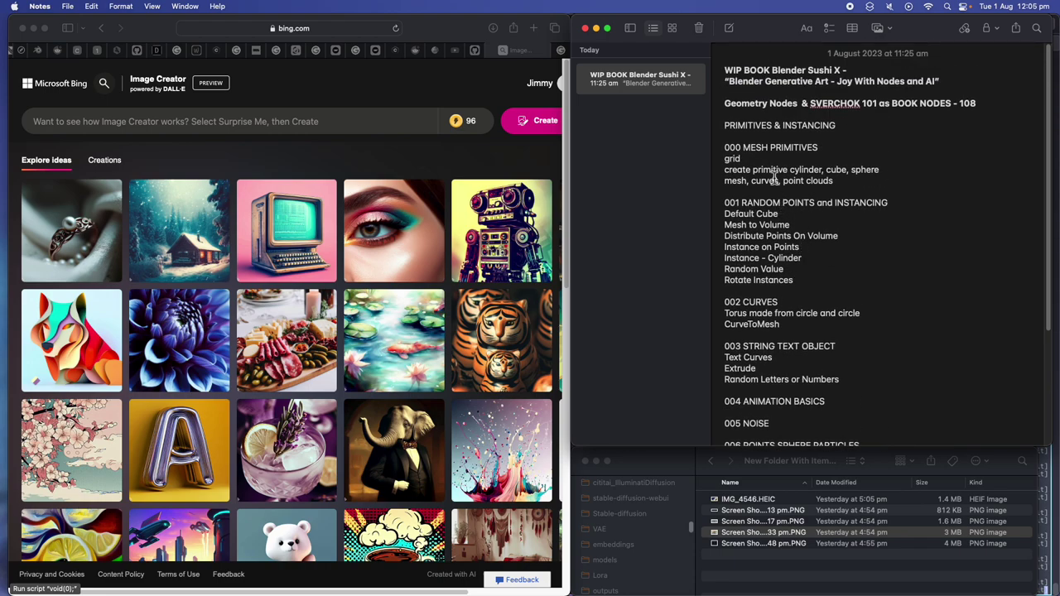
drag(736, 147, 819, 148)
drag(756, 208, 856, 220)
click(770, 234)
Examine the remaining outline topics, from 002 CURVES through 007 GREASE PENCIL doodles
scroll(777, 278, down, 1)
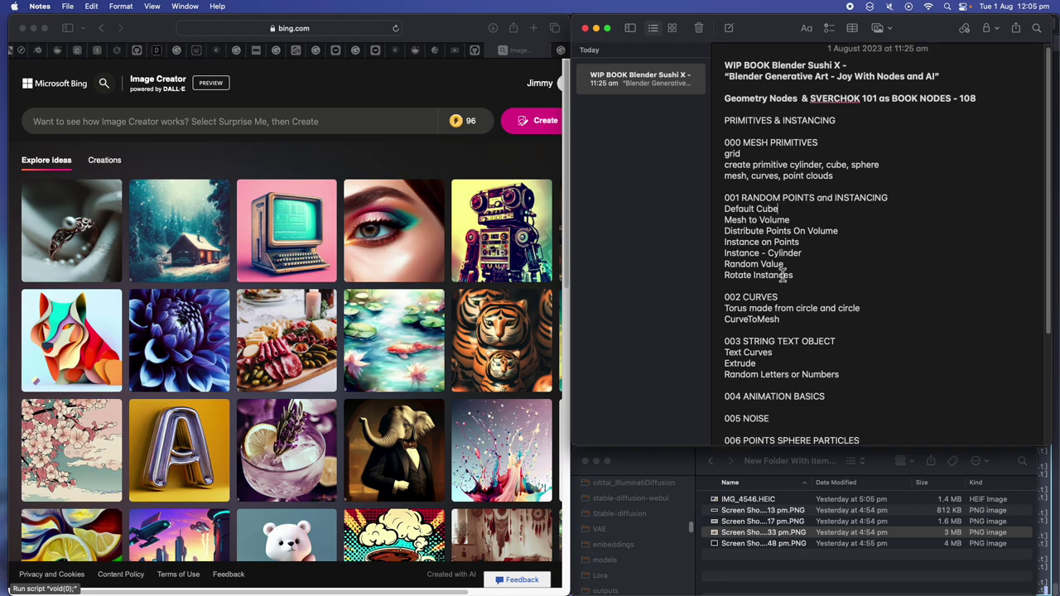
scroll(781, 282, down, 1)
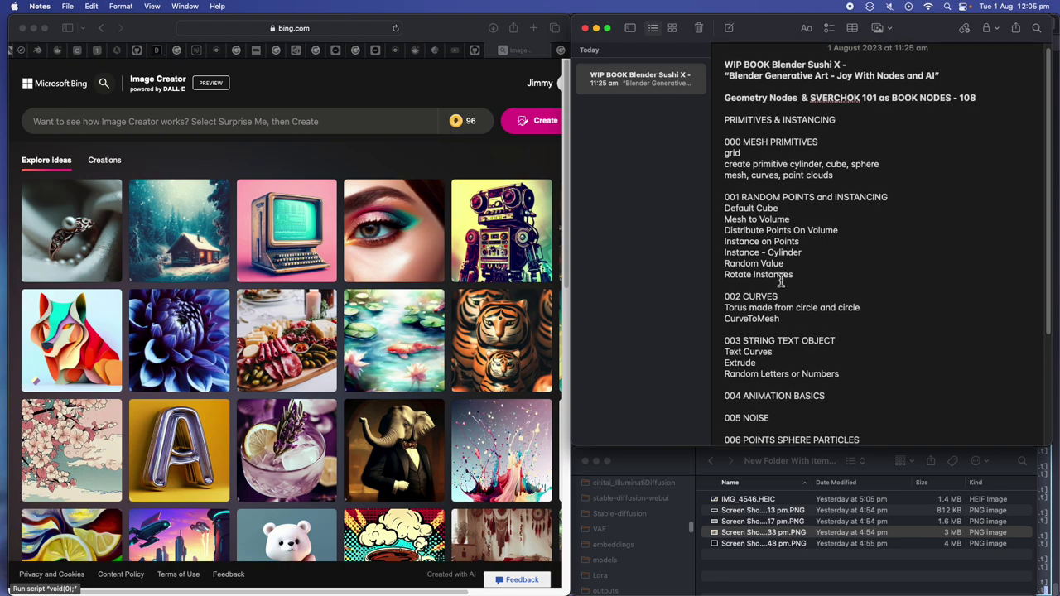
scroll(784, 280, down, 3)
click(772, 347)
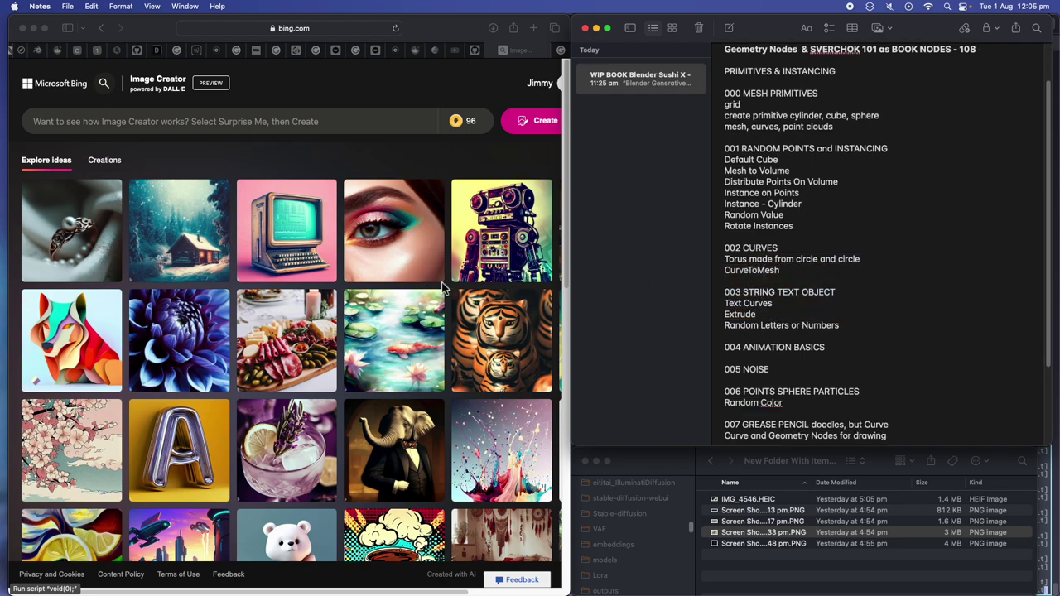
click(758, 314)
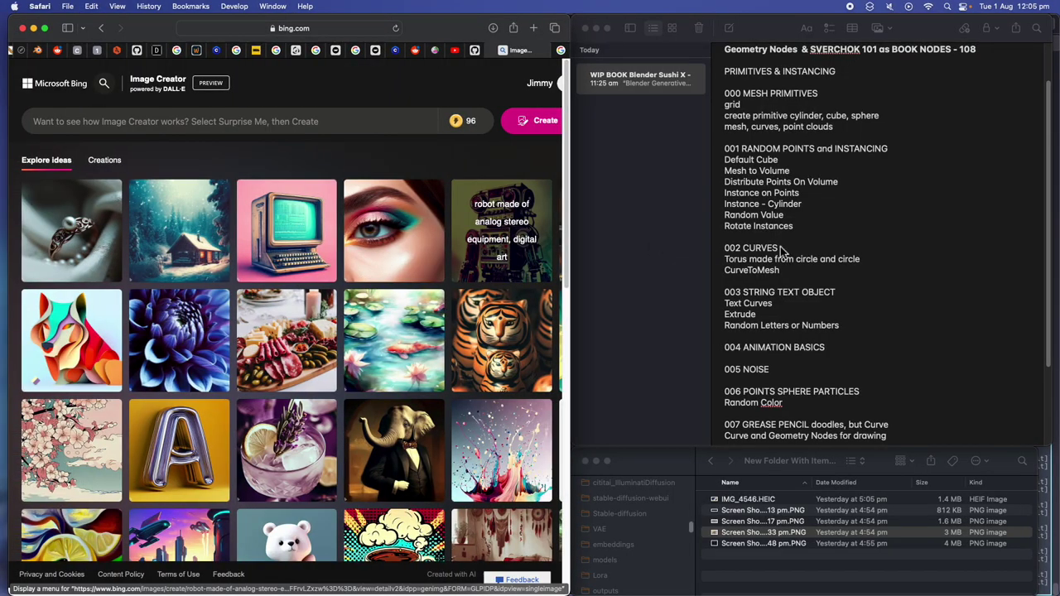
click(793, 458)
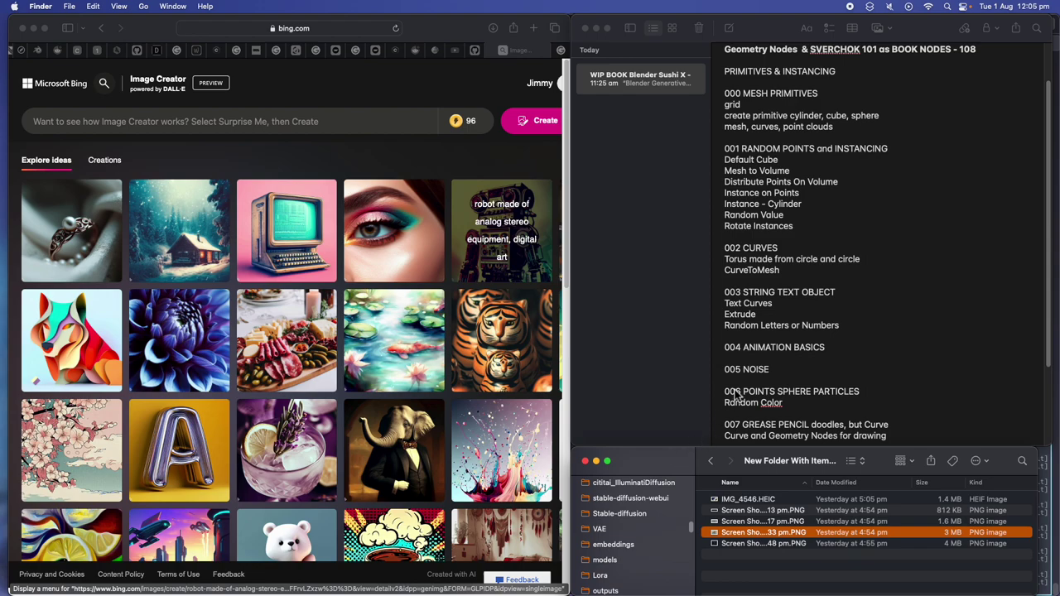
click(745, 364)
drag(746, 215, 759, 263)
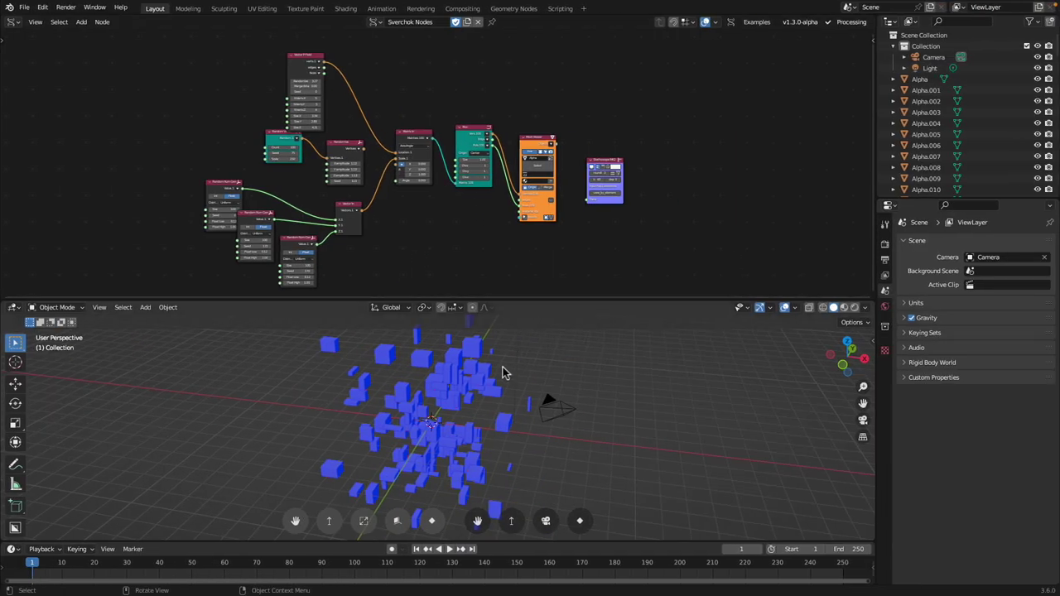
Switch back to Blender and delete the Mesh Viewer and Box nodes
middle_drag(507, 375, 441, 351)
drag(465, 354, 479, 364)
mouse_move(466, 411)
middle_down()
mouse_move(570, 421)
mouse_move(460, 405)
middle_up()
scroll(670, 137, up, 3)
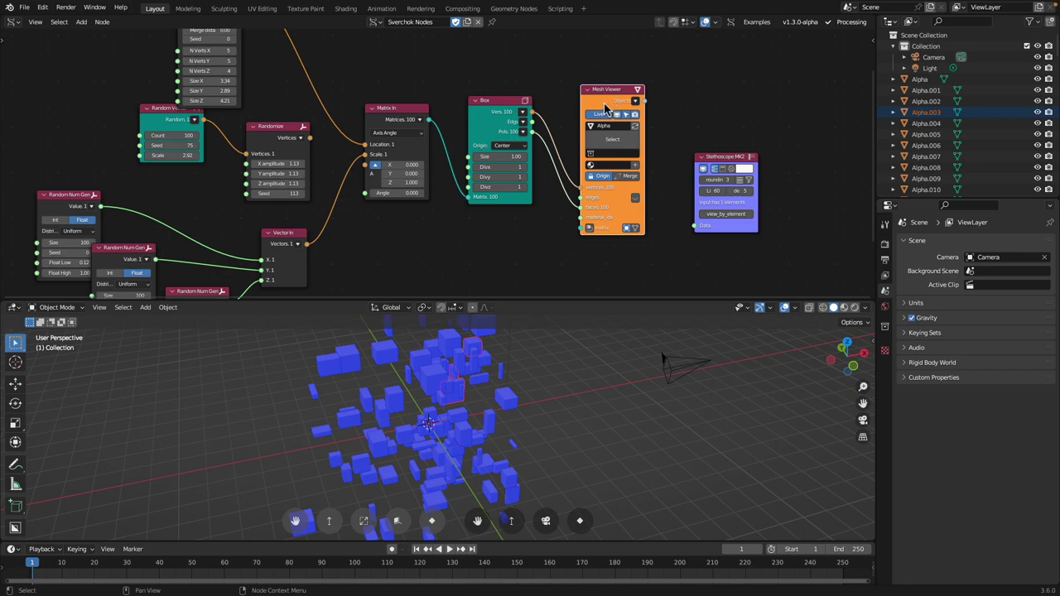
key(x)
key(x)
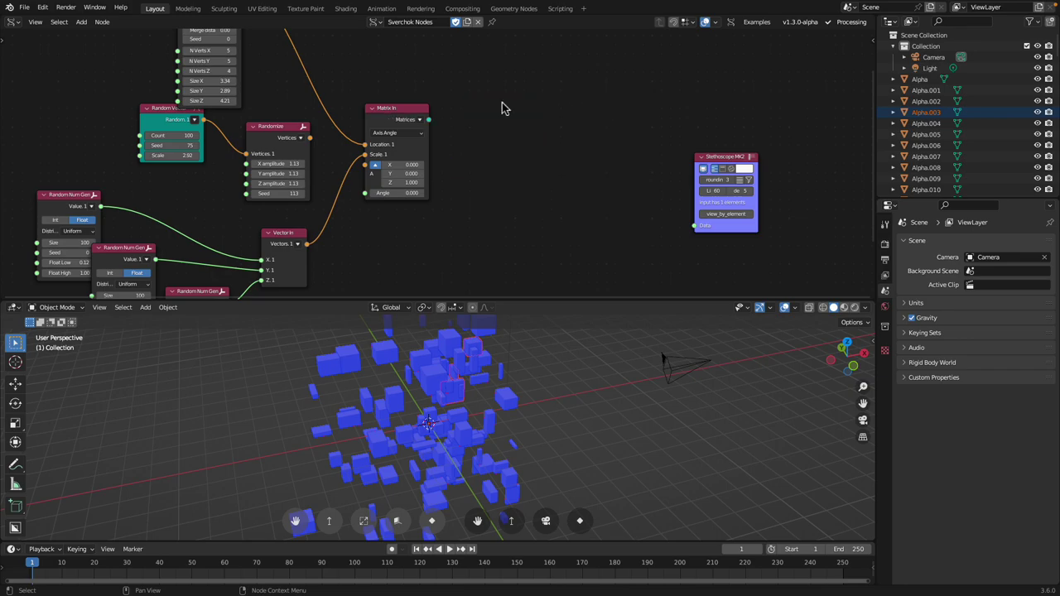
Add a Viewer Draw node to the right of the Matrix In node
key(alt+space)
text(view)
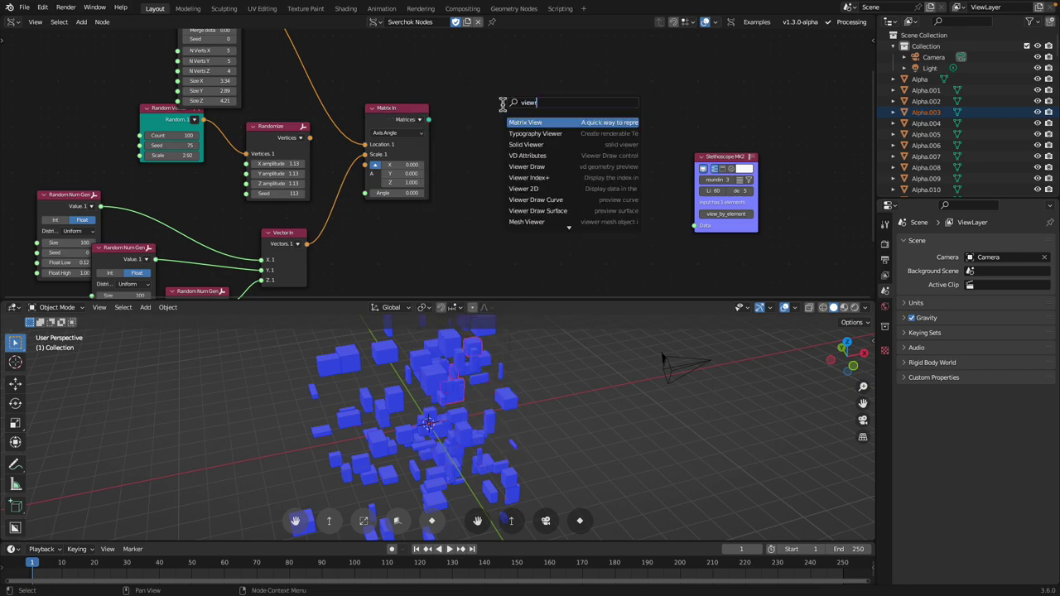
text(er draw)
key(Return)
click(503, 106)
Add a Cylinder node and connect its vertices, edges and polygons to the Viewer Draw node
key(alt+space)
text(cyl)
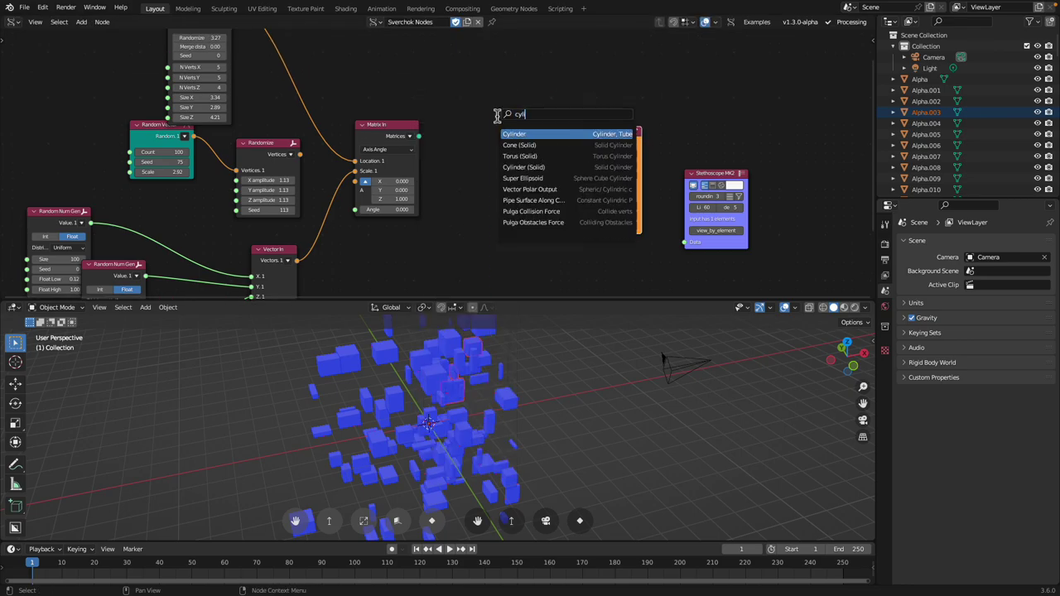
key(Return)
shift+click(597, 135)
key(f)
key(f)
key(f)
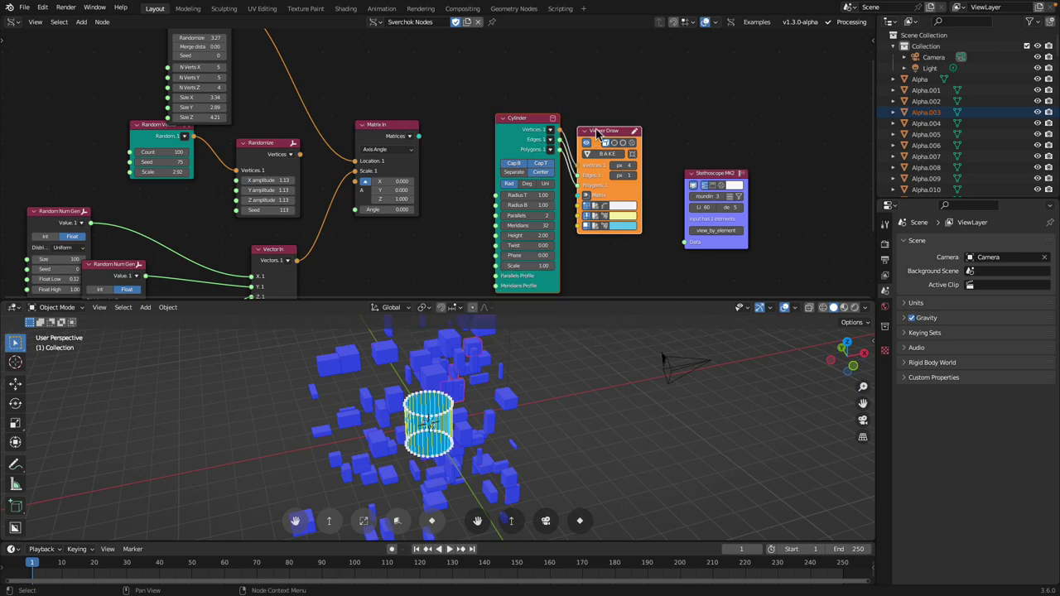
Move the Viewer Draw node up and connect the Matrix In's Matrices output to its Matrix input
drag(606, 135, 617, 97)
scroll(443, 159, up, 2)
mouse_move(417, 132)
mouse_down()
mouse_move(544, 159)
mouse_move(618, 157)
mouse_up()
mouse_move(587, 387)
middle_down()
mouse_move(562, 395)
mouse_move(586, 396)
middle_up()
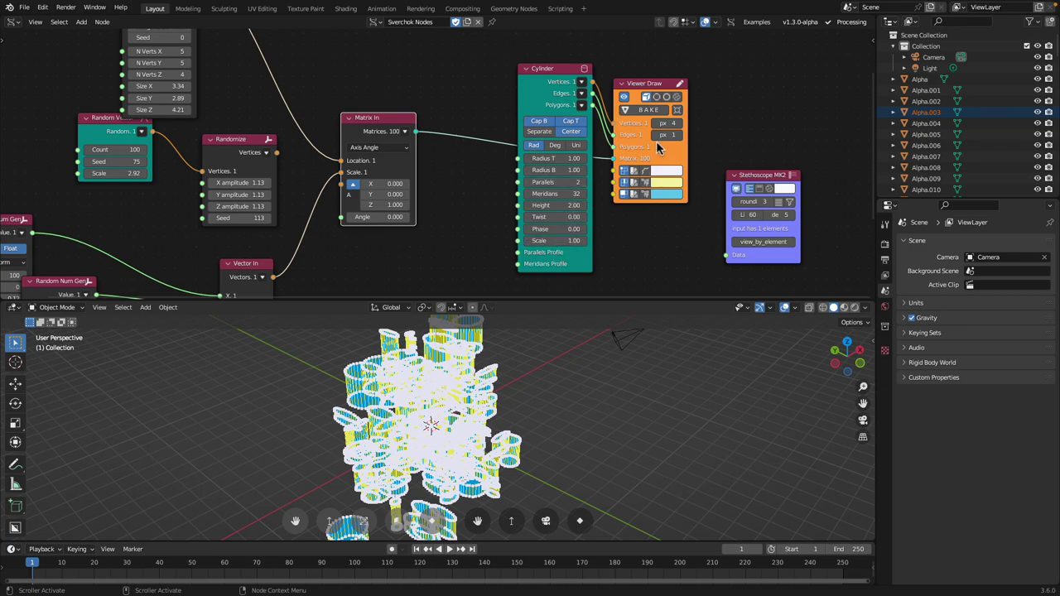
scroll(566, 373, down, 2)
middle_drag(582, 393, 576, 391)
Select all the mesh objects in the viewport and move them beside the Viewer Draw preview
key(a)
key(g)
click(675, 393)
click(675, 393)
middle_drag(675, 399, 749, 346)
click(796, 308)
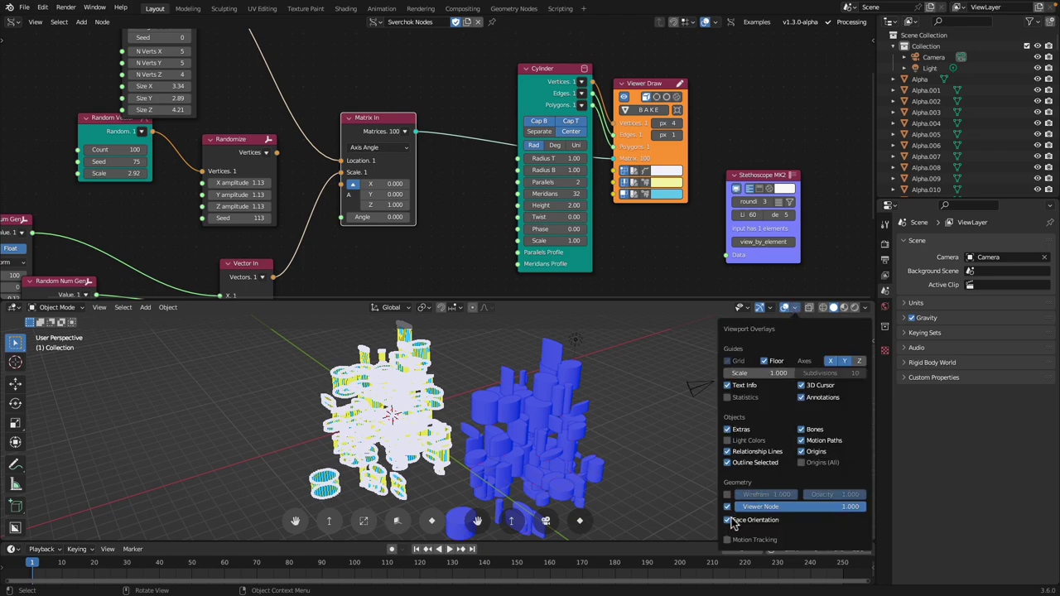
middle_drag(641, 389, 673, 313)
Set the Cylinder node's Radius T to 1.60 and Radius B to 1.81
drag(673, 300, 663, 194)
scroll(611, 130, down, 3)
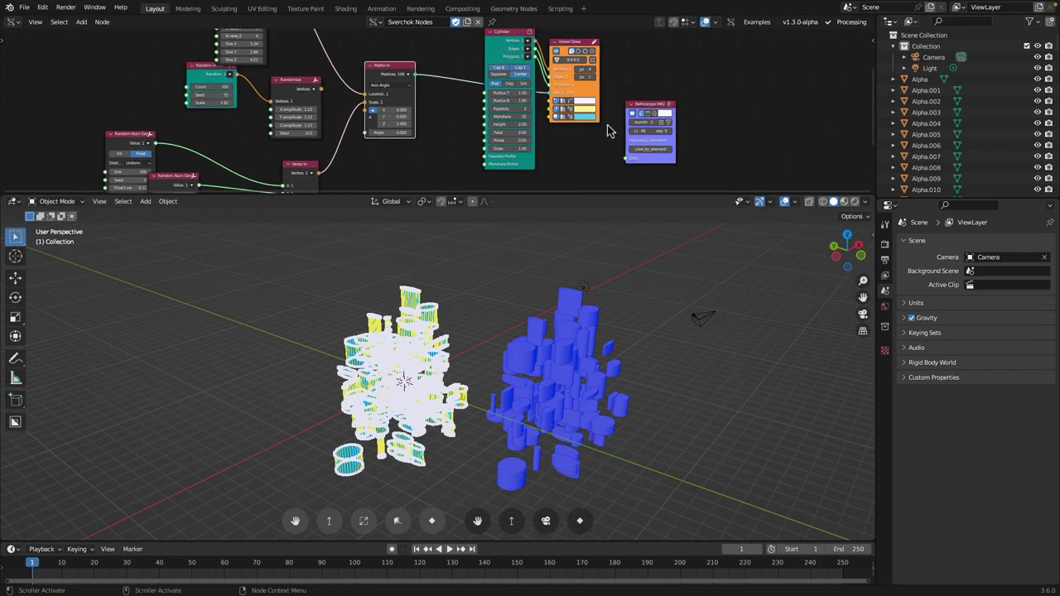
scroll(627, 289, up, 3)
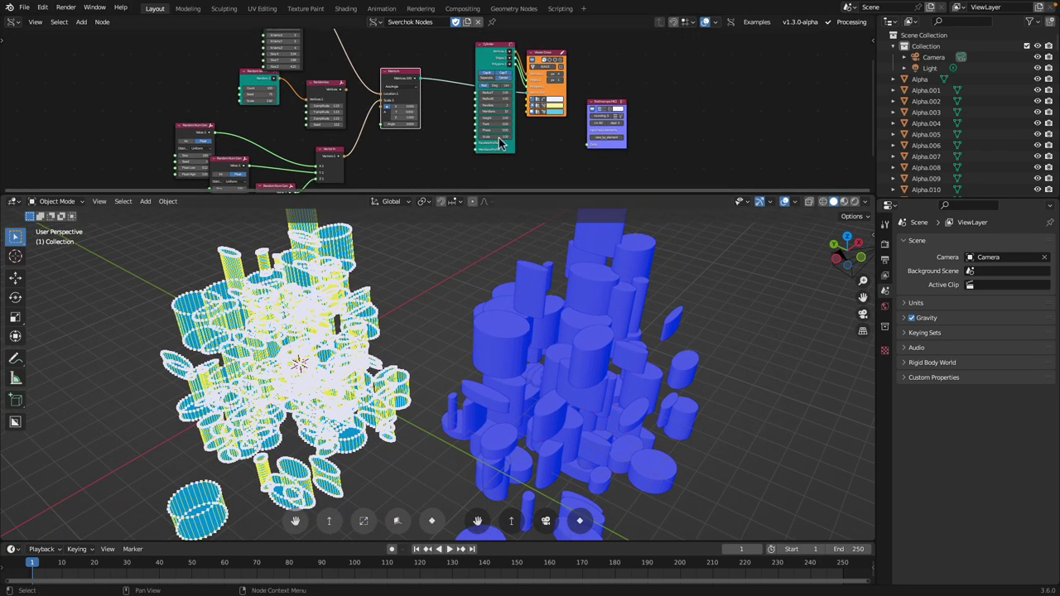
scroll(507, 128, down, 1)
scroll(504, 124, up, 4)
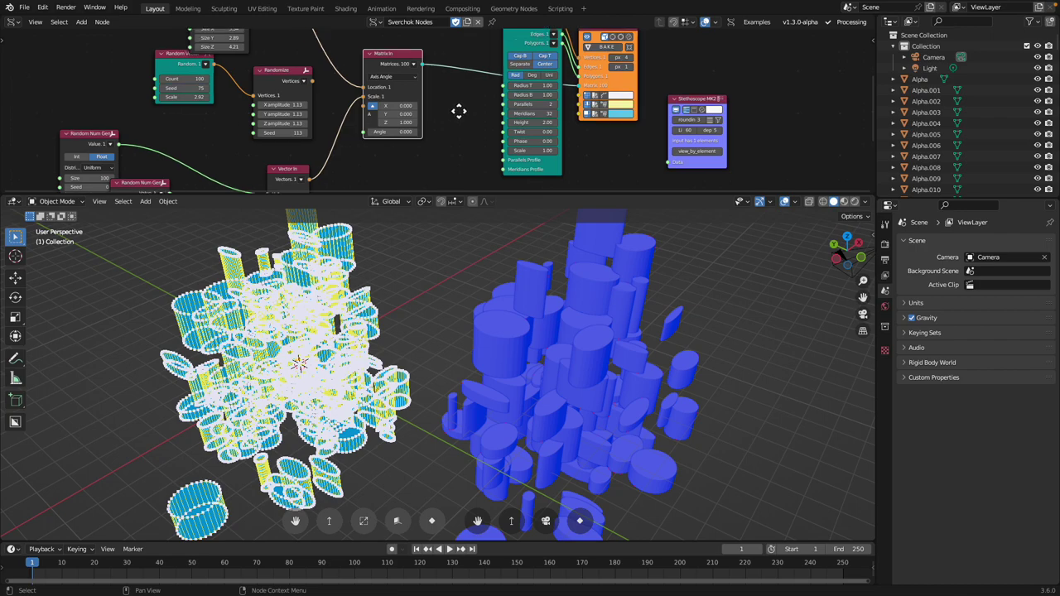
drag(500, 196, 500, 343)
scroll(348, 145, up, 1)
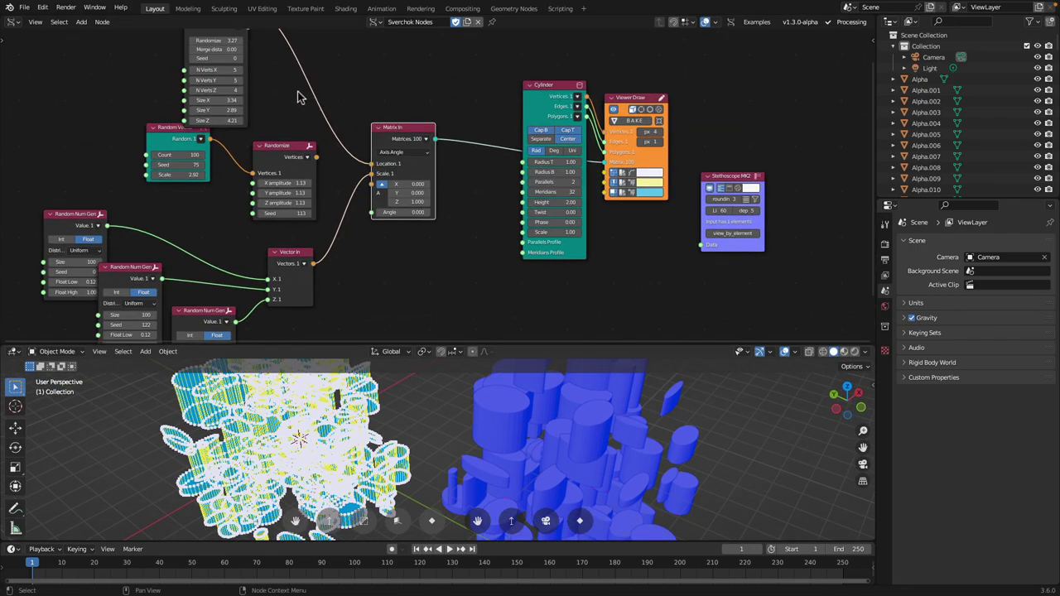
scroll(520, 125, up, 1)
drag(580, 189, 603, 201)
scroll(507, 409, down, 2)
middle_drag(506, 409, 462, 399)
scroll(450, 229, down, 2)
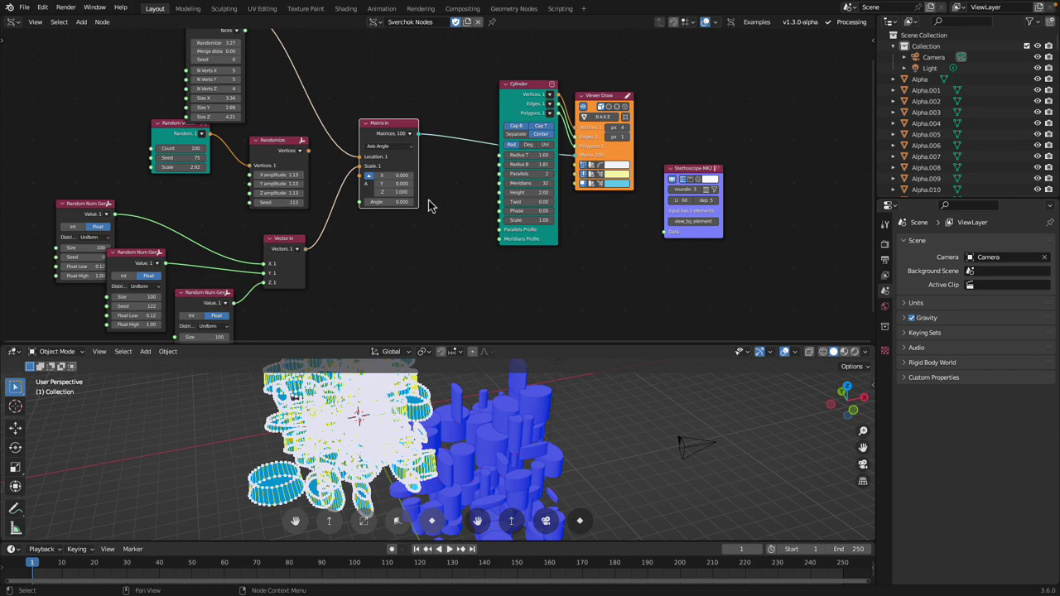
Switch to Notes and review the Random Value entry in the outline's 001 RANDOM POINTS and INSTANCING section
drag(491, 342, 521, 293)
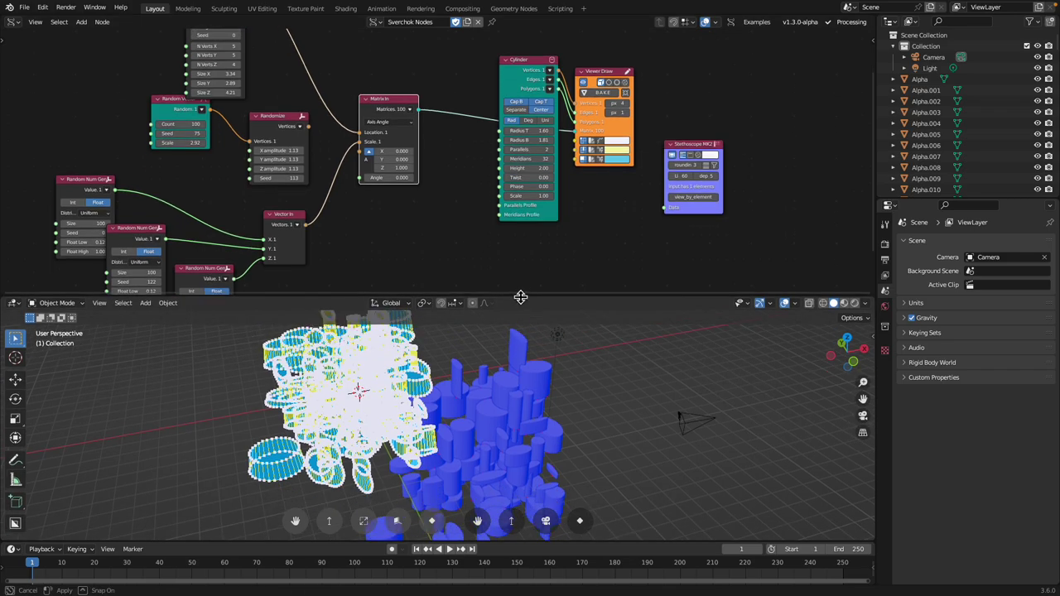
scroll(464, 206, down, 2)
middle_drag(464, 206, 486, 209)
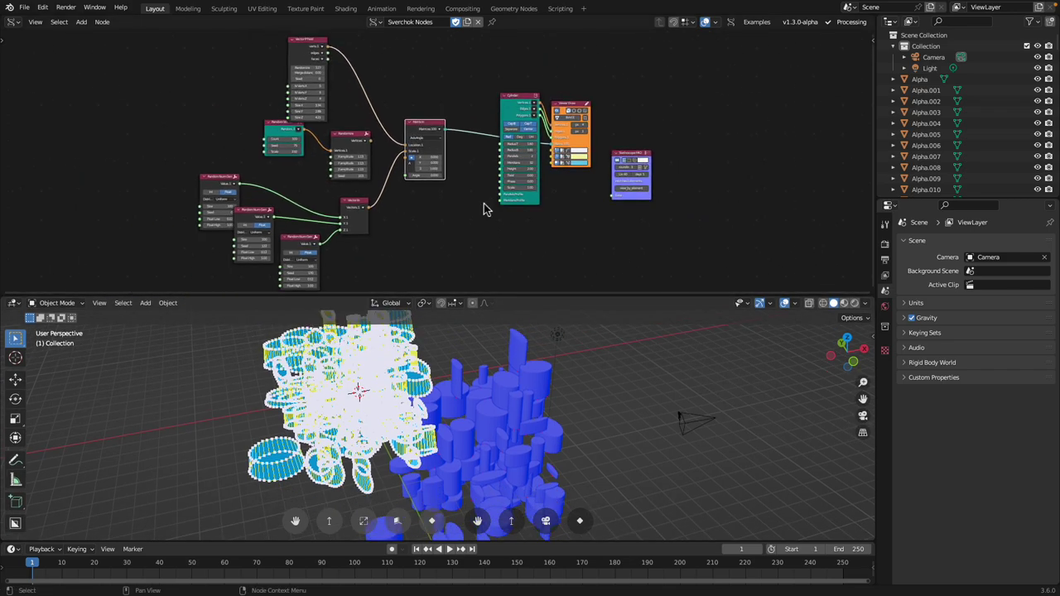
key(ctrl+Left)
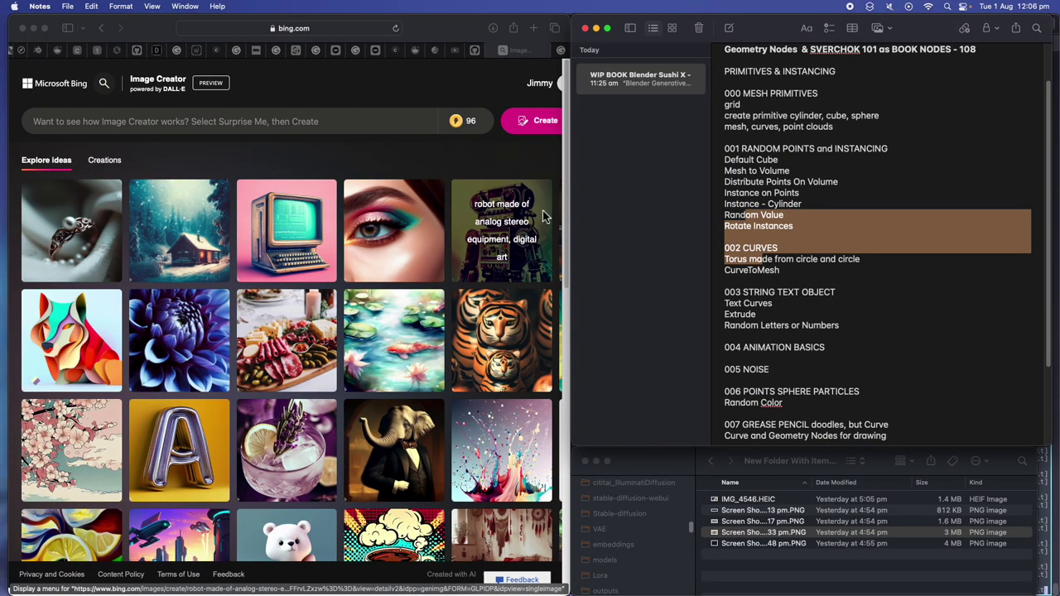
click(764, 219)
drag(709, 178, 679, 177)
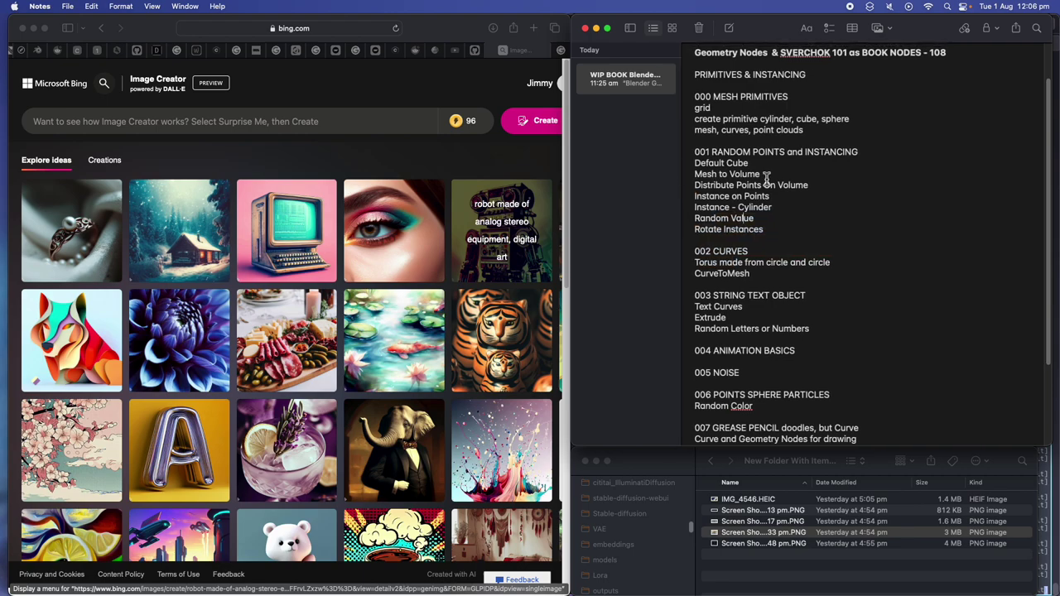
Switch to Blender and enlarge the 3D viewport to inspect the scattered cylinders and the Viewer Draw preview from several angles
key(ctrl+Right)
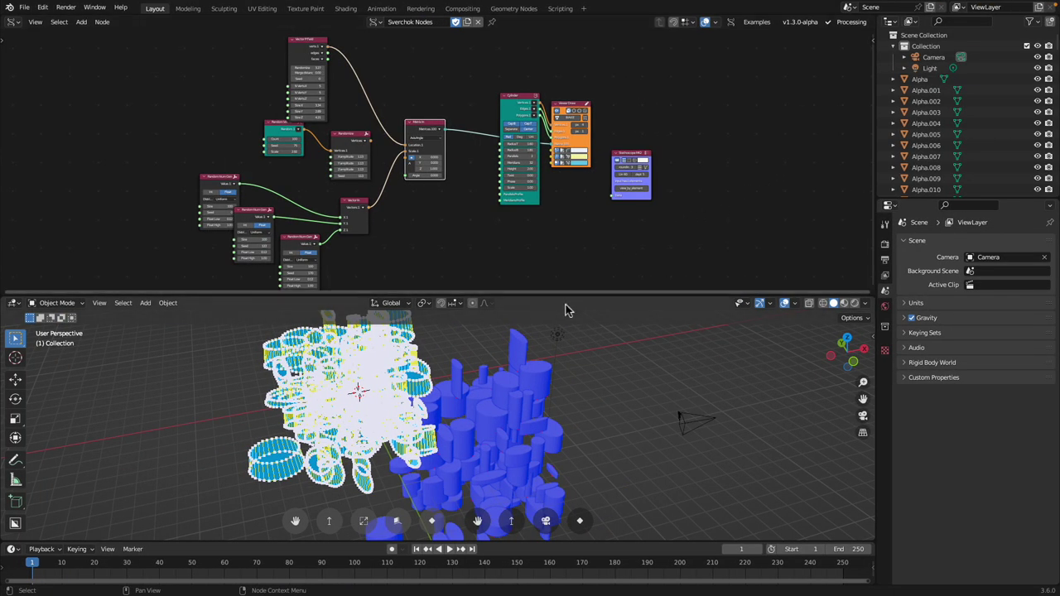
middle_drag(531, 383, 498, 389)
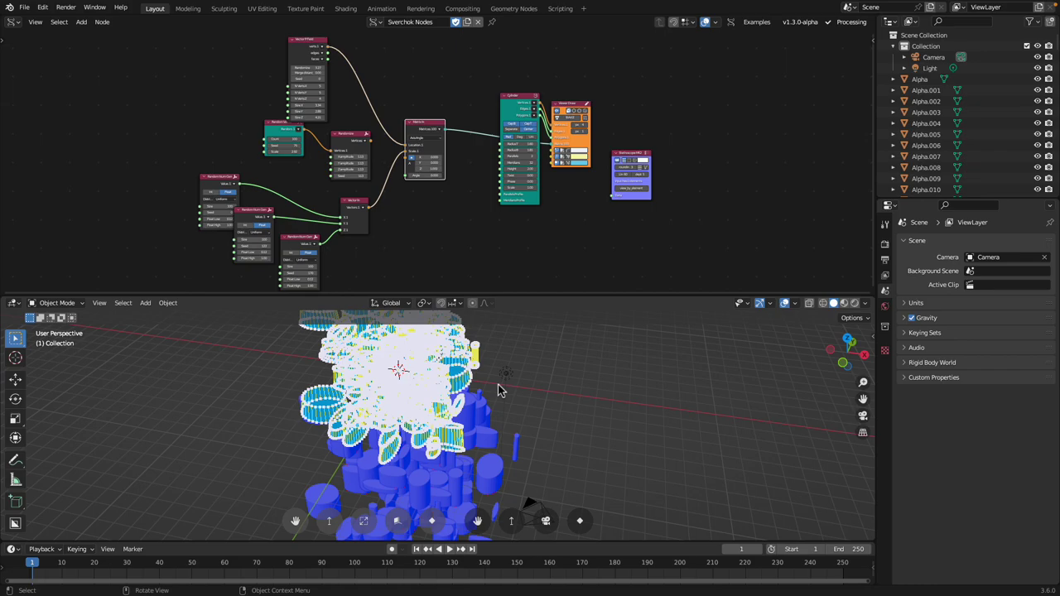
scroll(467, 249, down, 2)
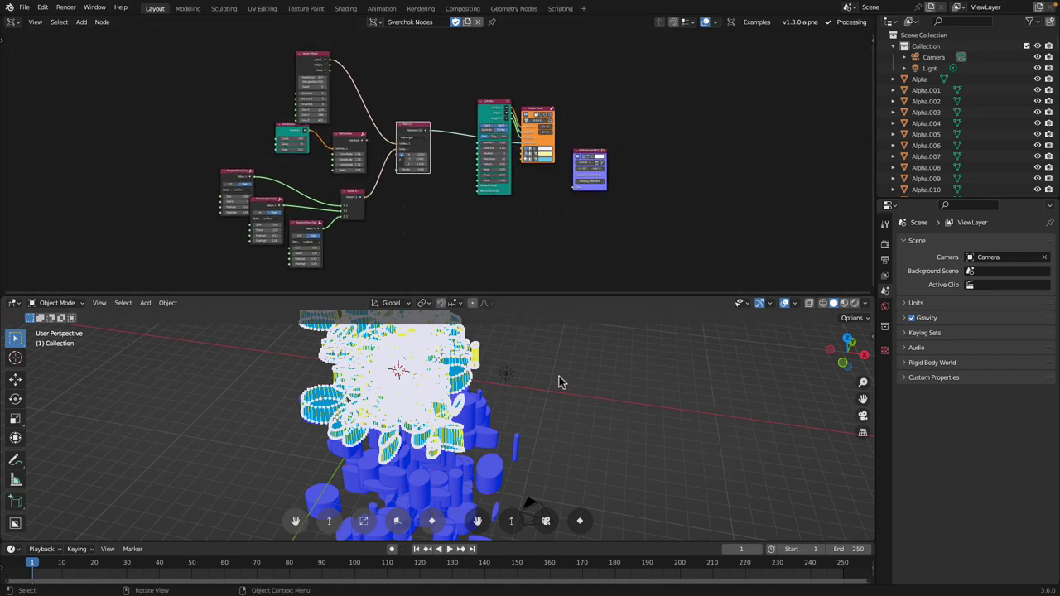
middle_drag(560, 379, 559, 339)
scroll(505, 235, up, 1)
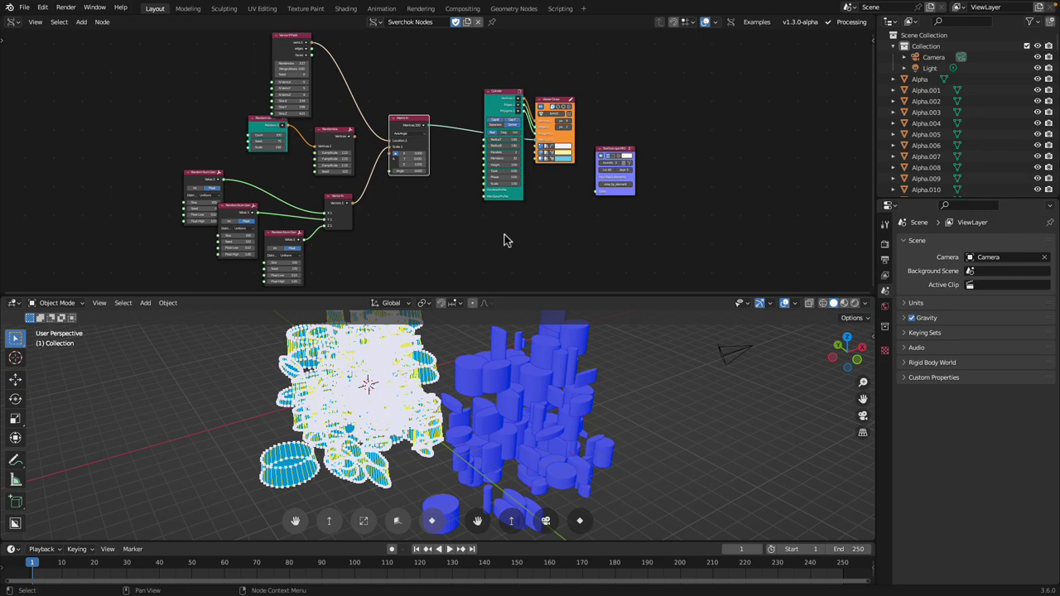
scroll(505, 228, up, 1)
middle_drag(539, 381, 623, 387)
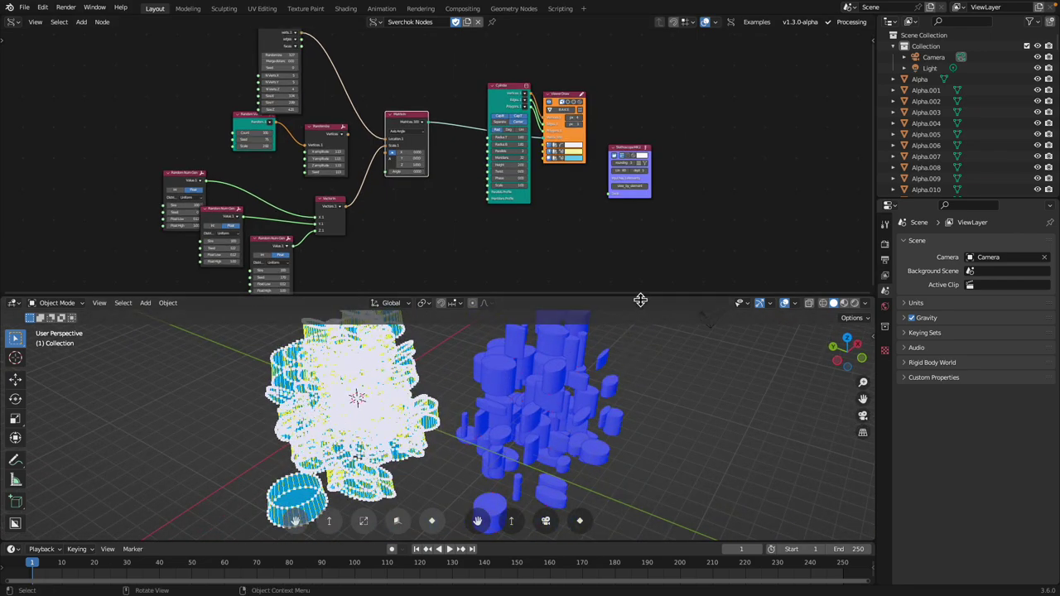
drag(640, 296, 640, 232)
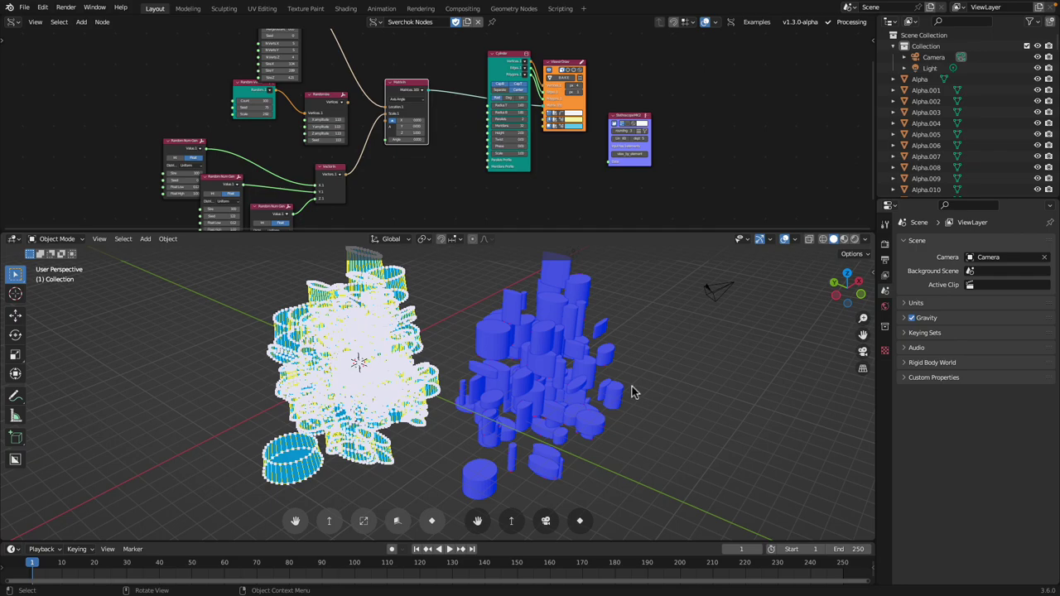
mouse_move(632, 388)
middle_down()
mouse_move(594, 333)
mouse_move(627, 382)
middle_up()
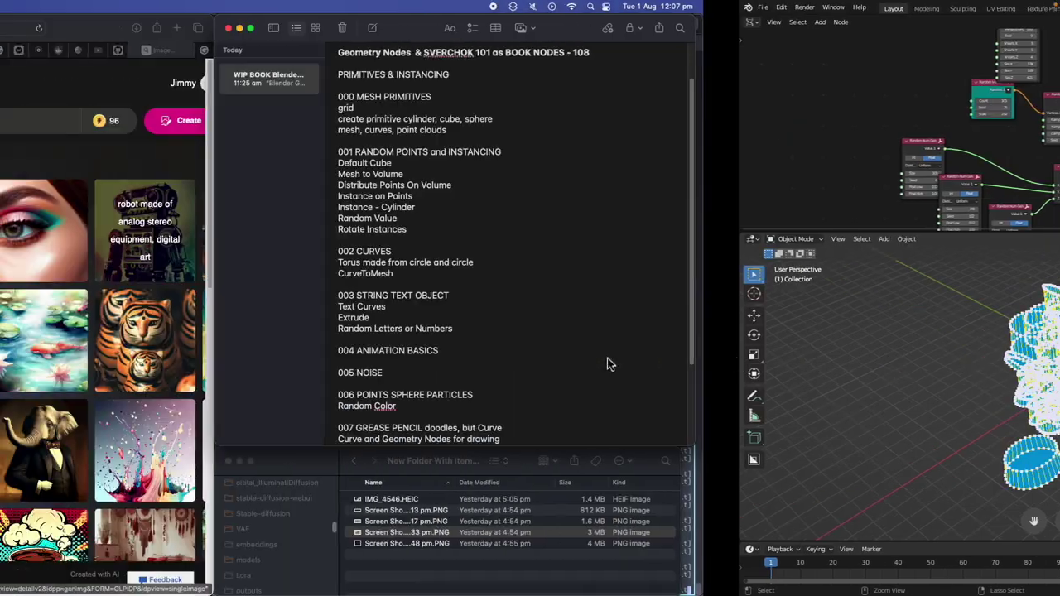
Switch to Safari and look through the John Maeda image search results
click(561, 54)
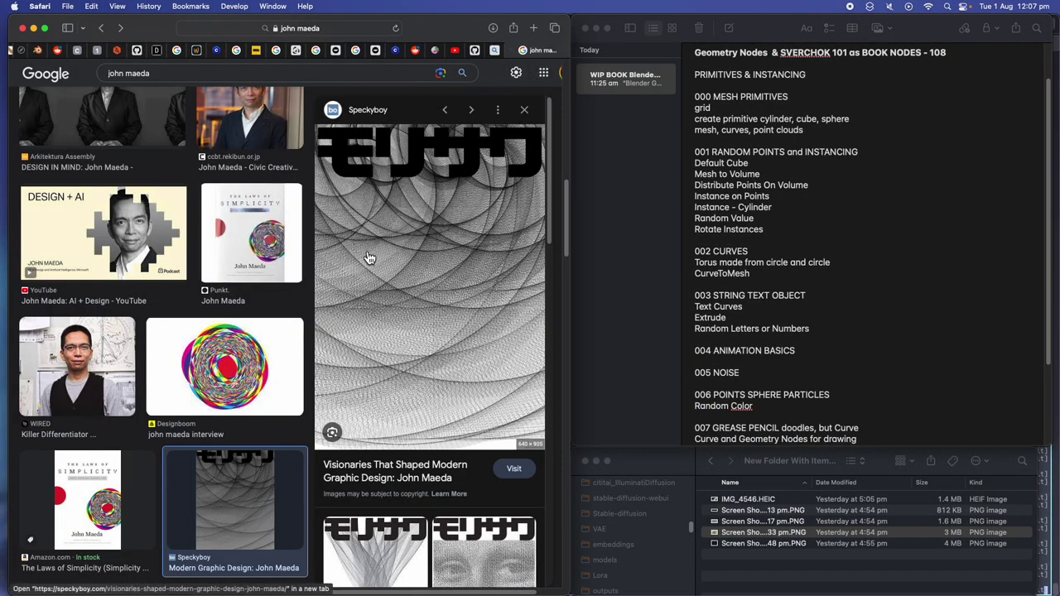
drag(567, 208, 559, 127)
scroll(207, 212, up, 5)
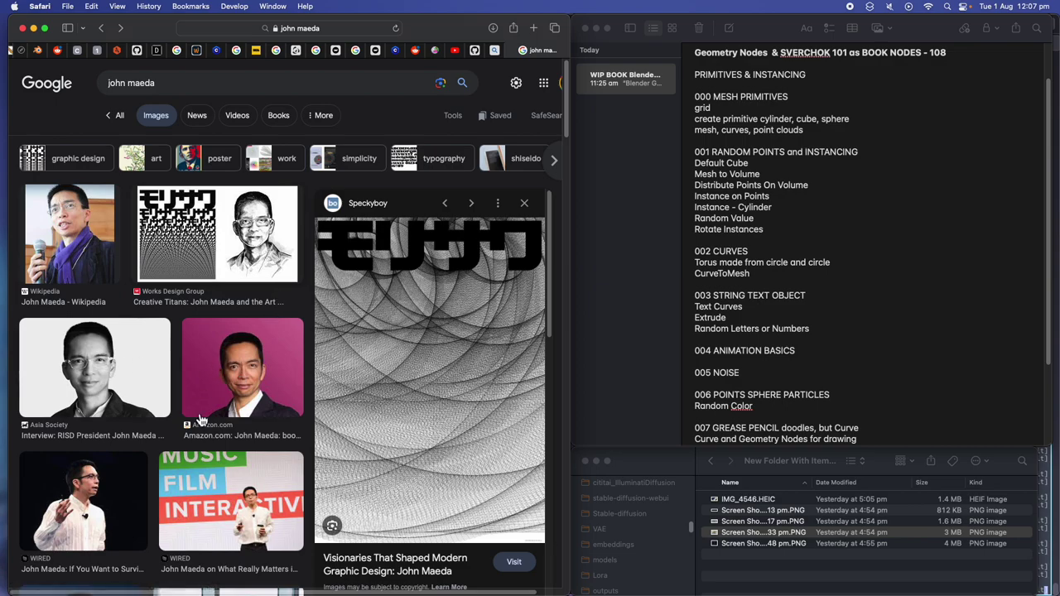
scroll(290, 425, down, 3)
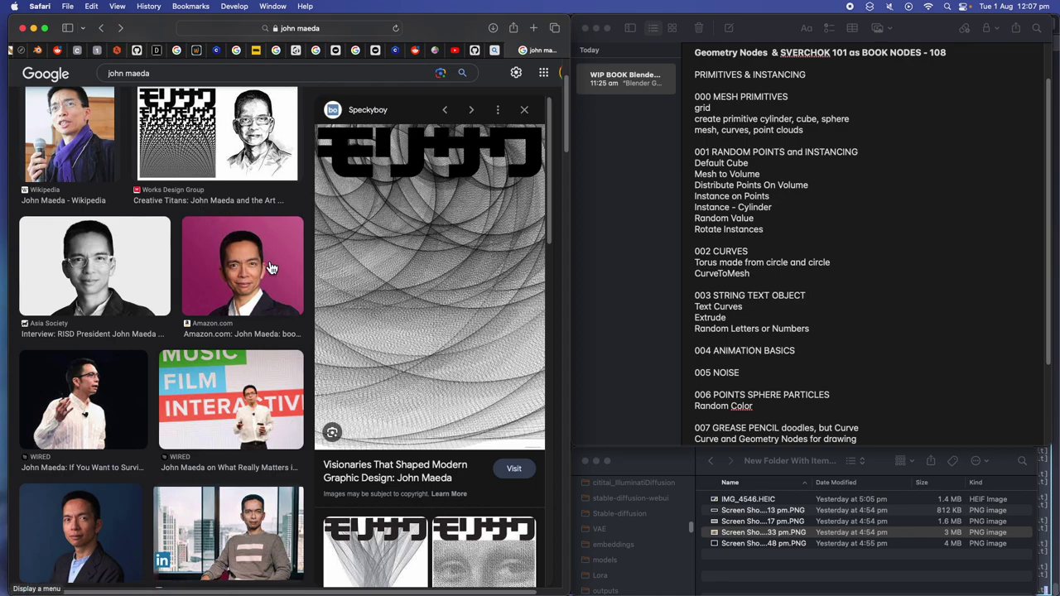
Return to Blender and examine the Matrix In, Cylinder and Viewer Draw nodes up close
key(ctrl+Right)
middle_drag(420, 300, 482, 310)
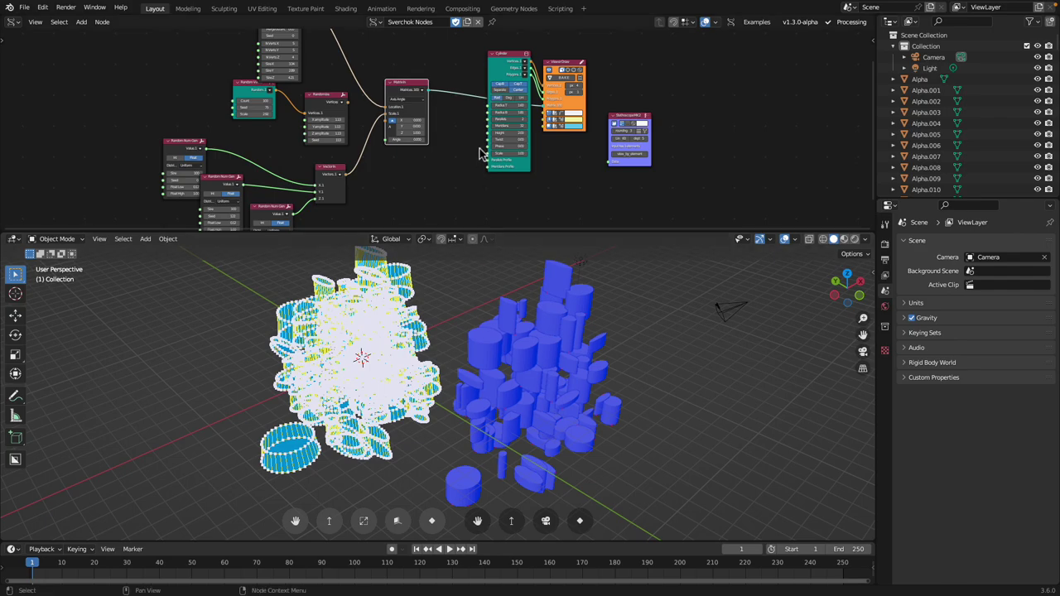
scroll(464, 186, up, 5)
middle_drag(463, 184, 495, 201)
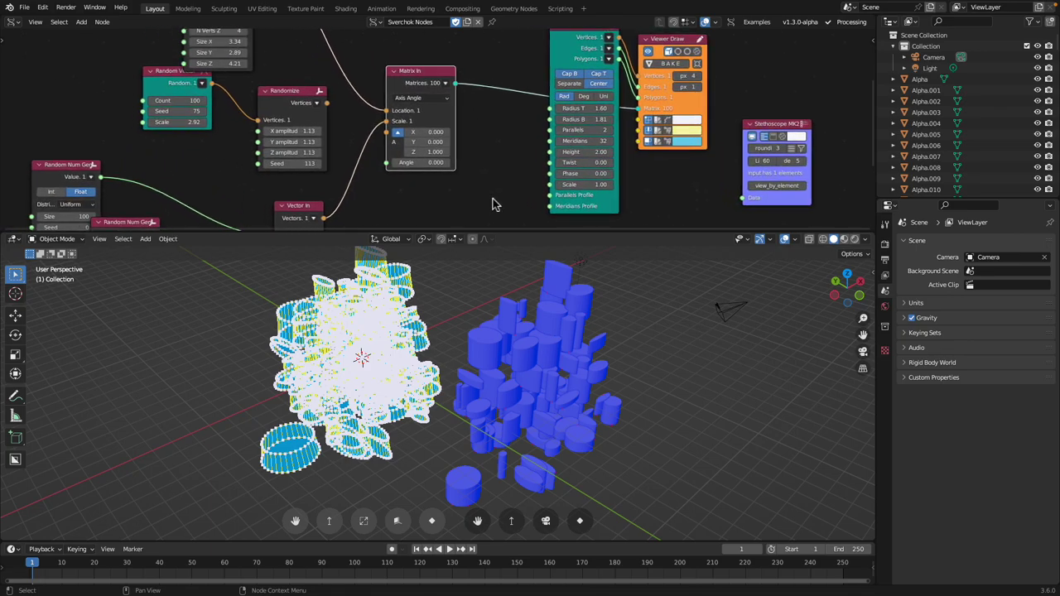
Compare the Random Value and Rotate Instances entries of the Notes outline with the scattered cylinders in Blender
key(ctrl+Left)
click(789, 262)
drag(790, 262, 766, 276)
click(766, 276)
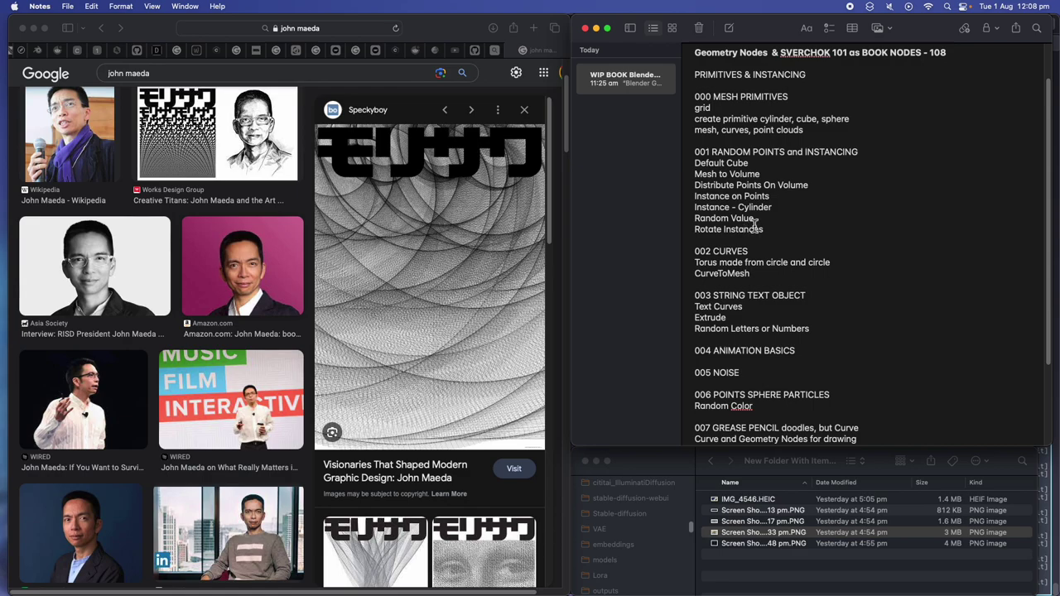
key(ctrl+Right)
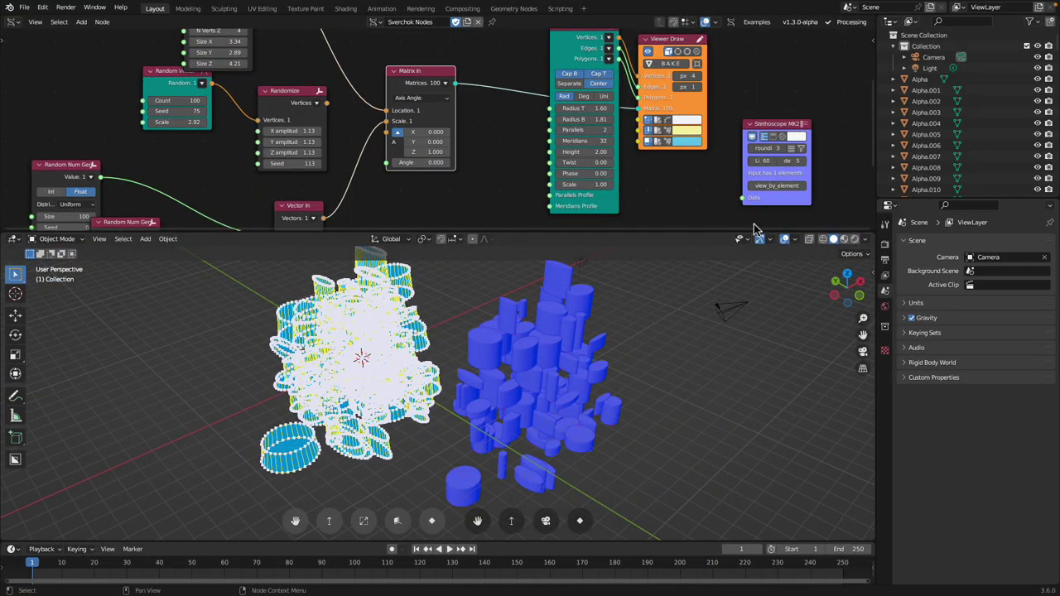
middle_drag(599, 355, 588, 346)
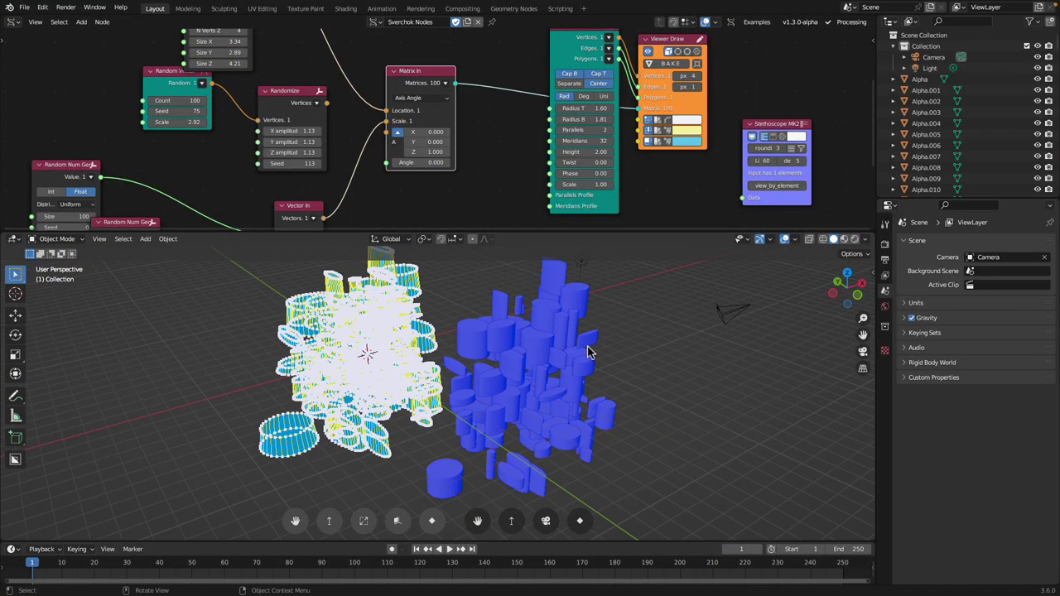
key(ctrl+Left)
drag(737, 219, 738, 240)
click(731, 197)
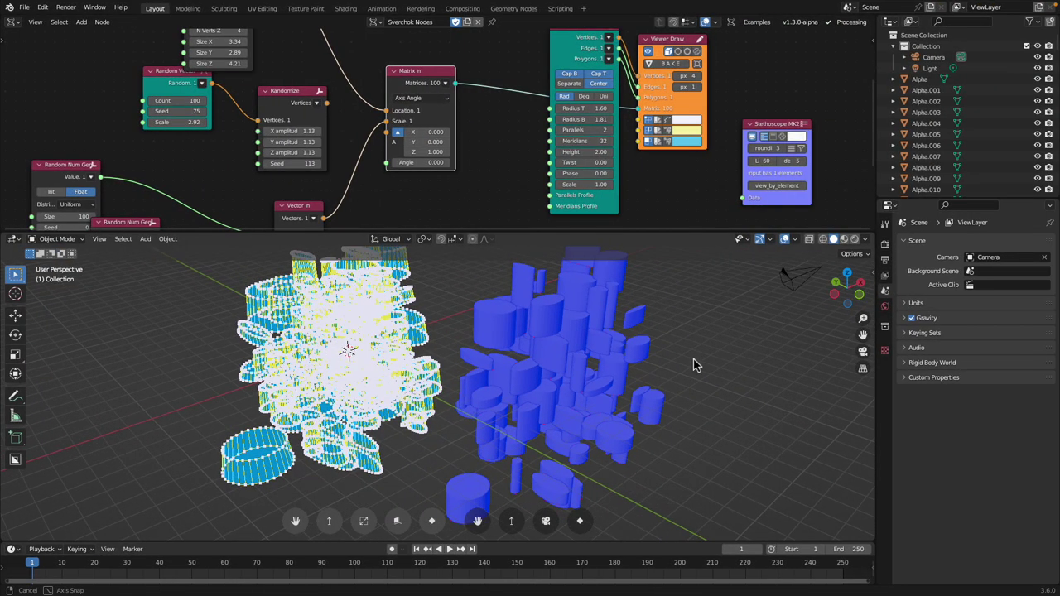
Examine the overall Sverchok node tree and the resulting cylinders in Blender against the Notes outline
scroll(627, 199, down, 4)
middle_drag(654, 193, 620, 193)
scroll(646, 189, up, 1)
mouse_move(656, 273)
middle_down()
mouse_move(658, 300)
mouse_move(592, 298)
mouse_move(656, 294)
middle_up()
scroll(627, 191, down, 1)
scroll(623, 192, down, 1)
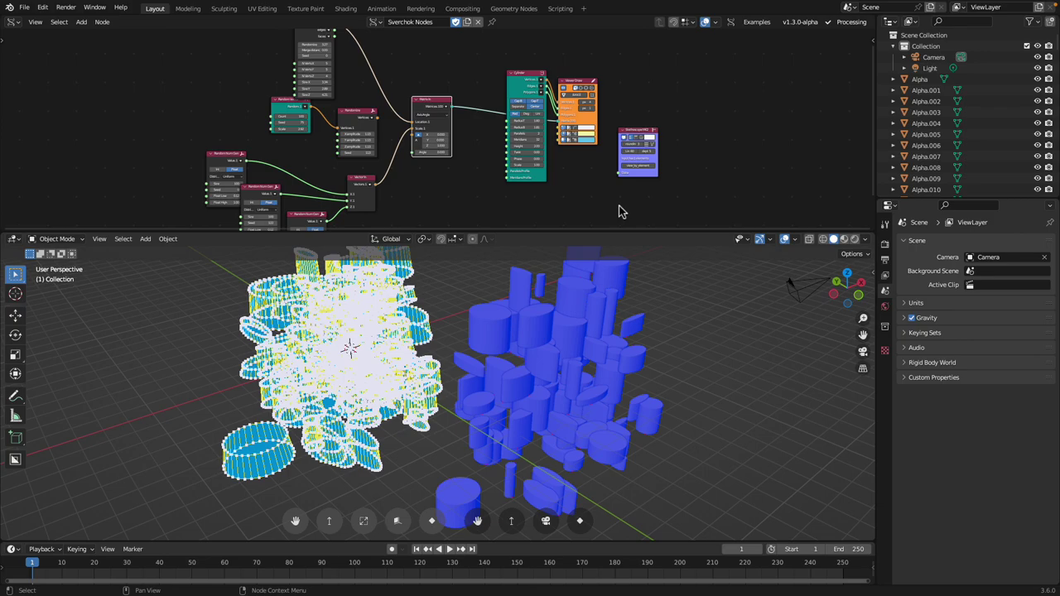
key(ctrl)
key(ctrl+Left)
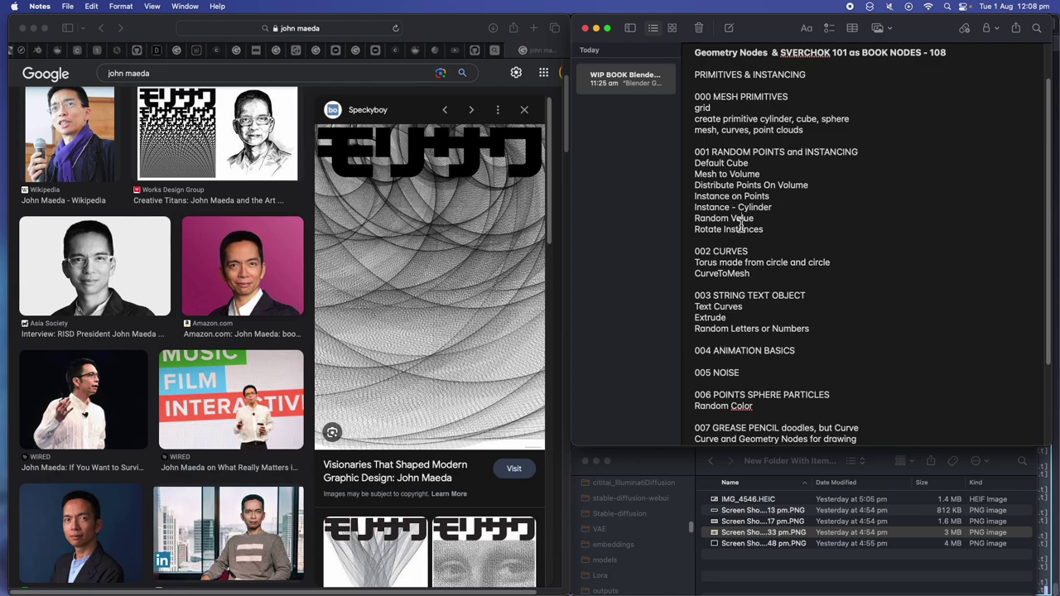
key(ctrl+Right)
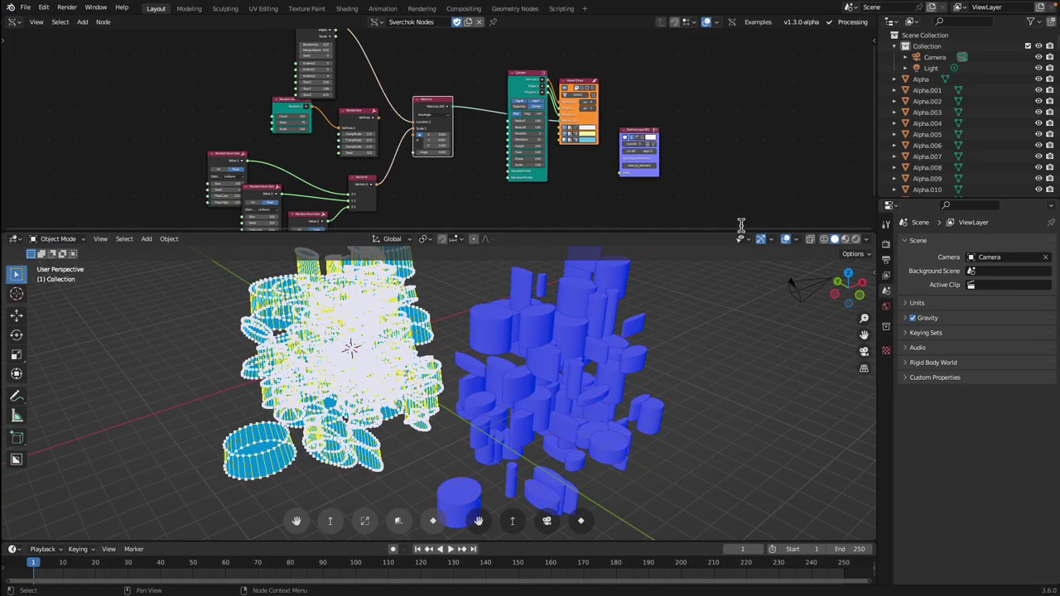
Switch to Finder and preview the node tree screenshots and the IMG_4546.HEIC photo in the reference folder
key(ctrl+Left)
click(738, 533)
click(740, 513)
key(space)
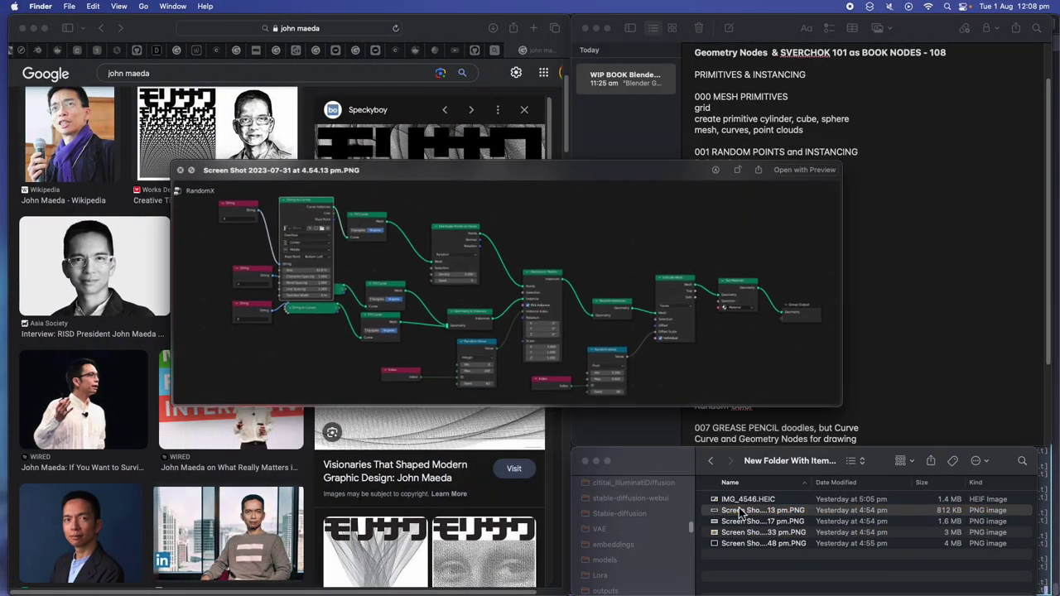
key(Down)
key(Down)
key(Down)
key(Up)
key(Up)
key(Up)
key(Up)
key(Down)
key(Down)
key(Up)
key(Up)
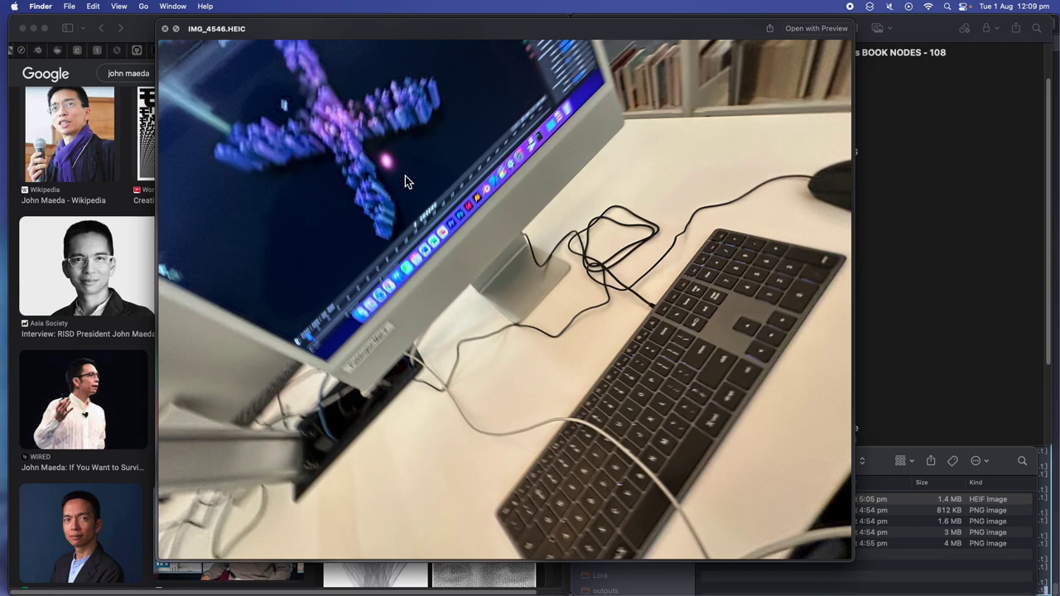
Shrink and reposition the IMG_4546.HEIC preview to view the photo, and close it
click(154, 27)
click(607, 57)
drag(157, 18, 268, 66)
drag(399, 75, 392, 72)
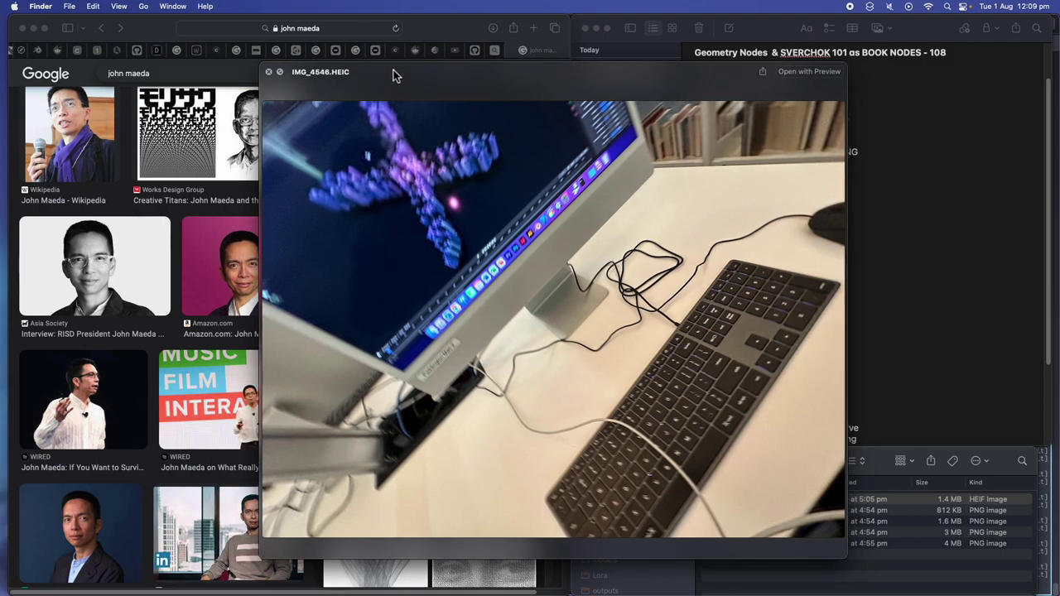
drag(394, 73, 387, 67)
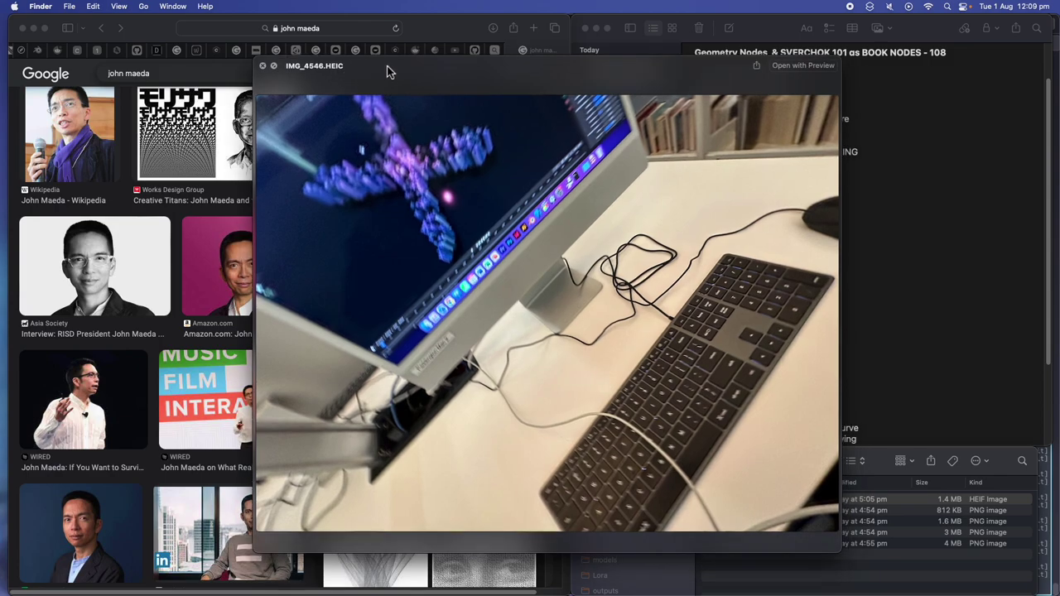
click(269, 66)
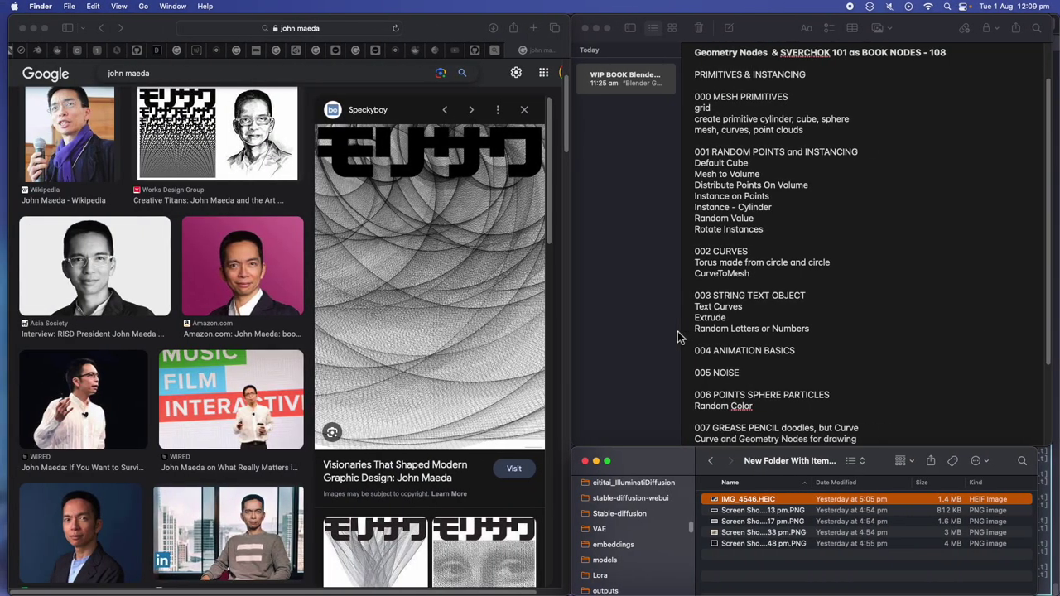
Switch to Notes and review the book outline around the 003 STRING TEXT OBJECT and 004 ANIMATION BASICS sections
click(763, 352)
scroll(783, 358, up, 1)
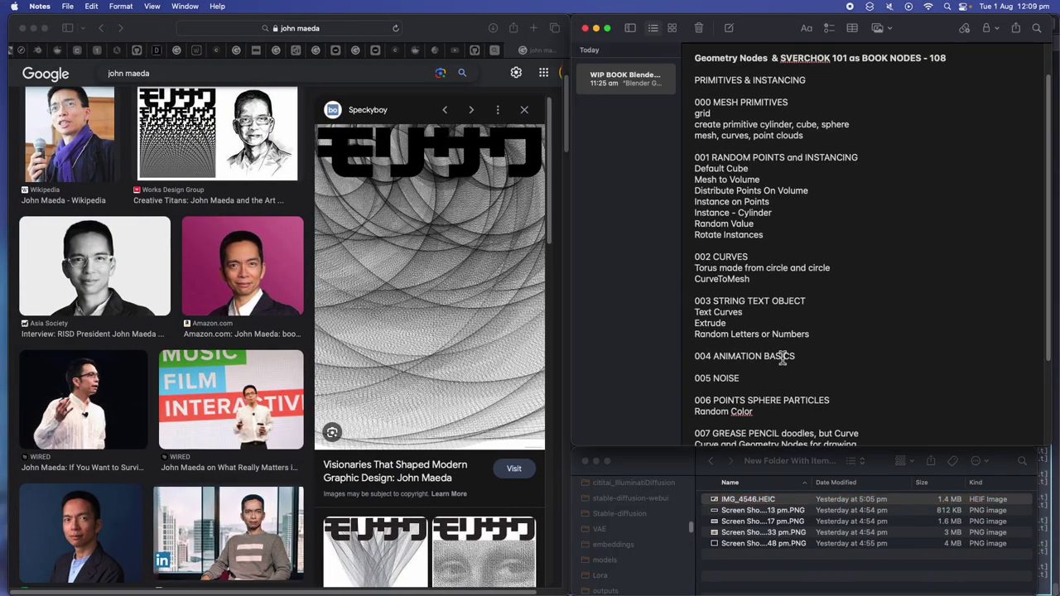
drag(771, 303, 774, 345)
scroll(780, 362, down, 3)
click(776, 317)
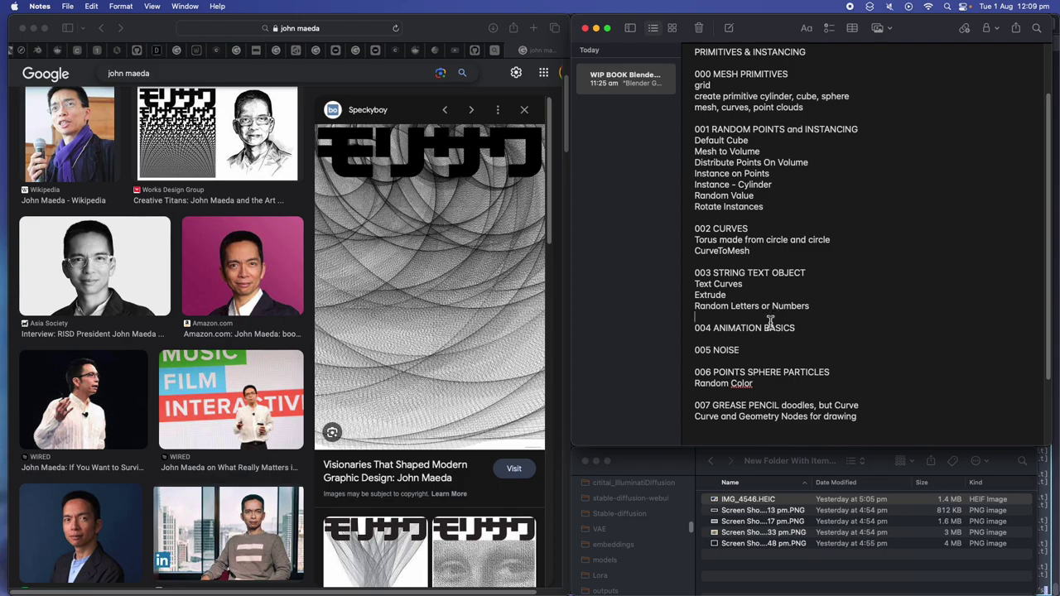
scroll(764, 325, up, 3)
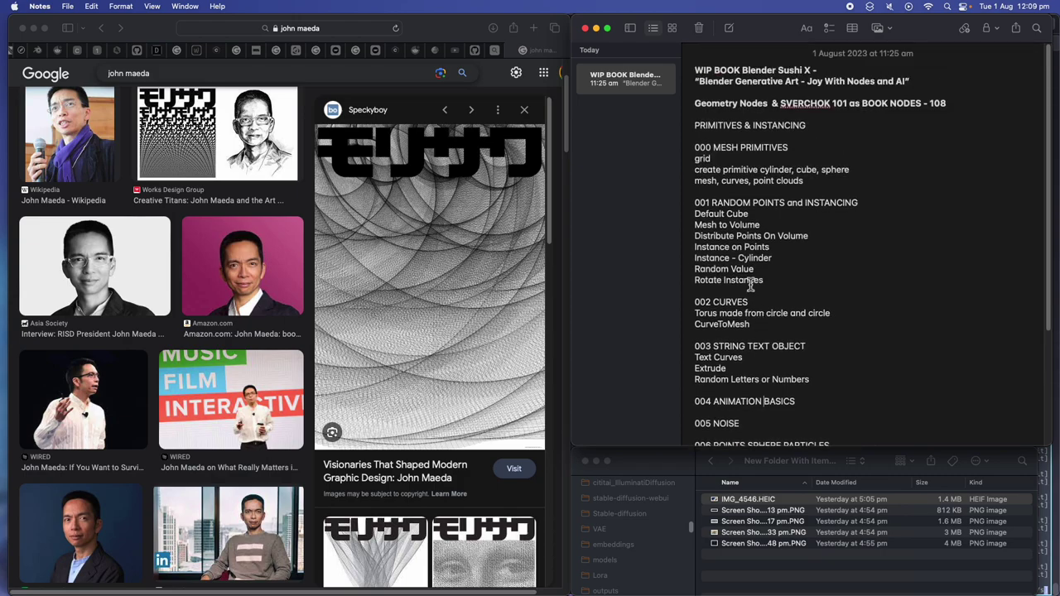